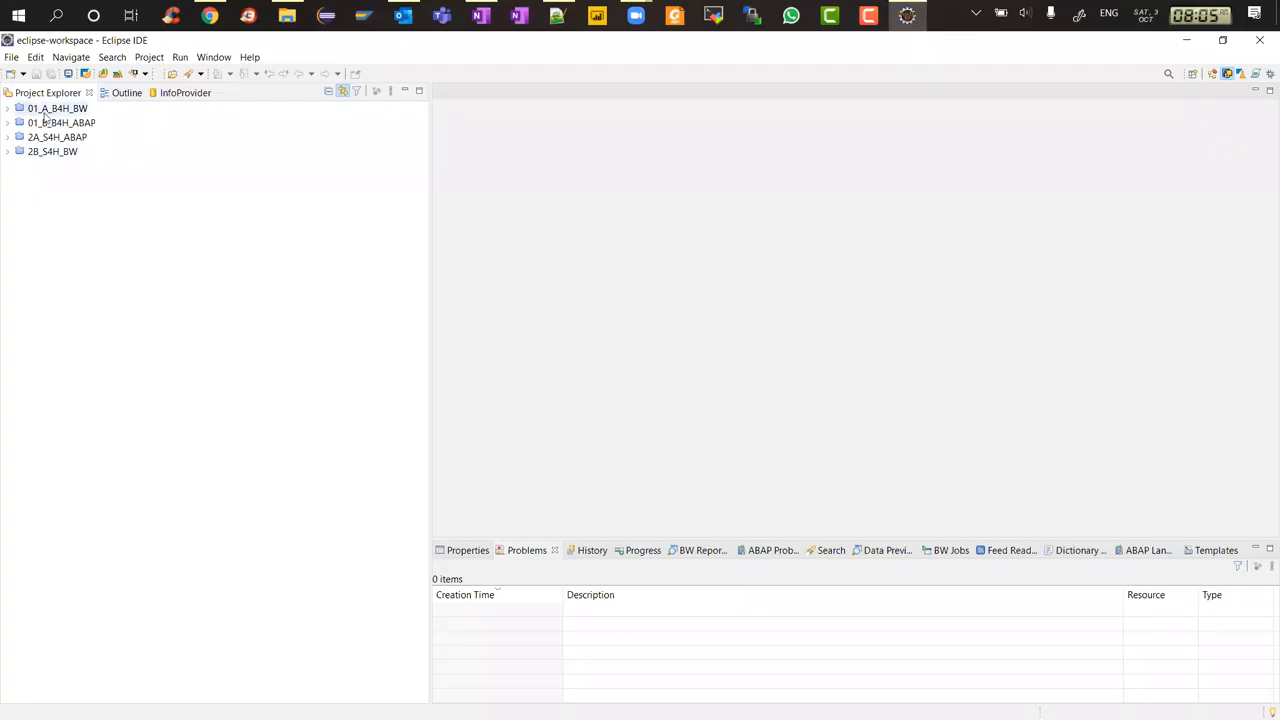
Open the 01_A_B4H_BW project and log on by entering the account password
click(8, 109)
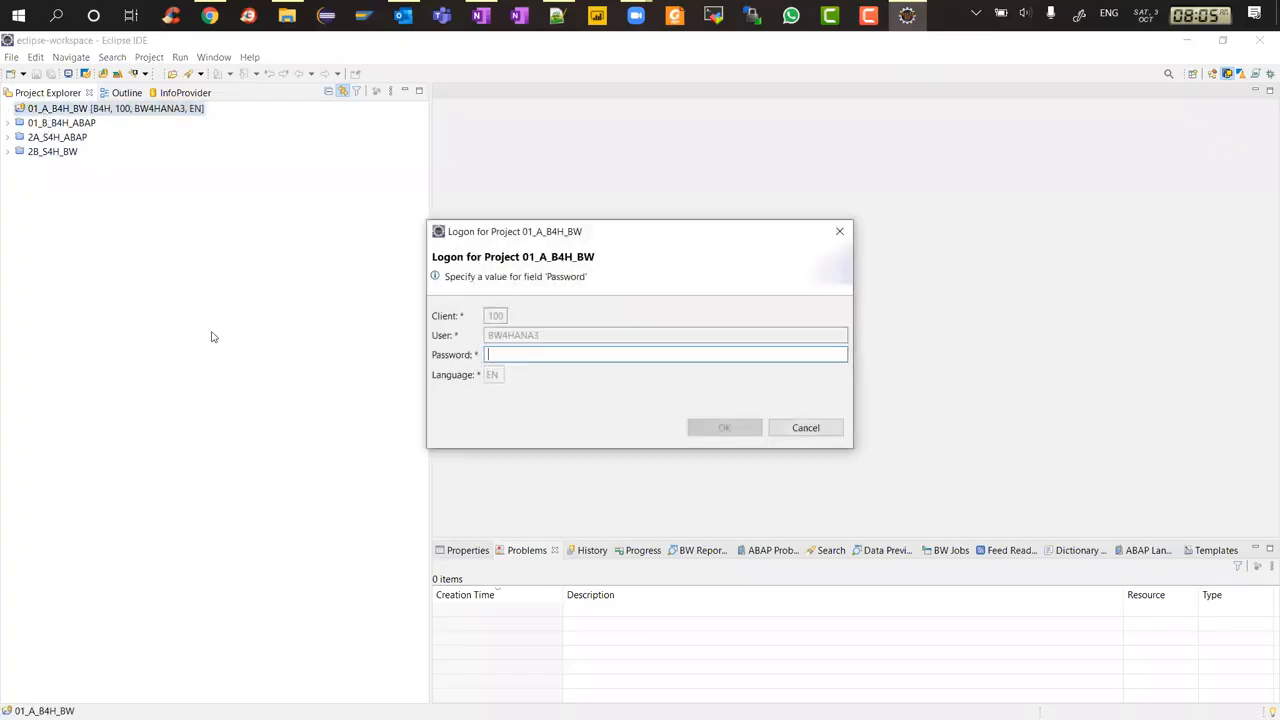
text(**********)
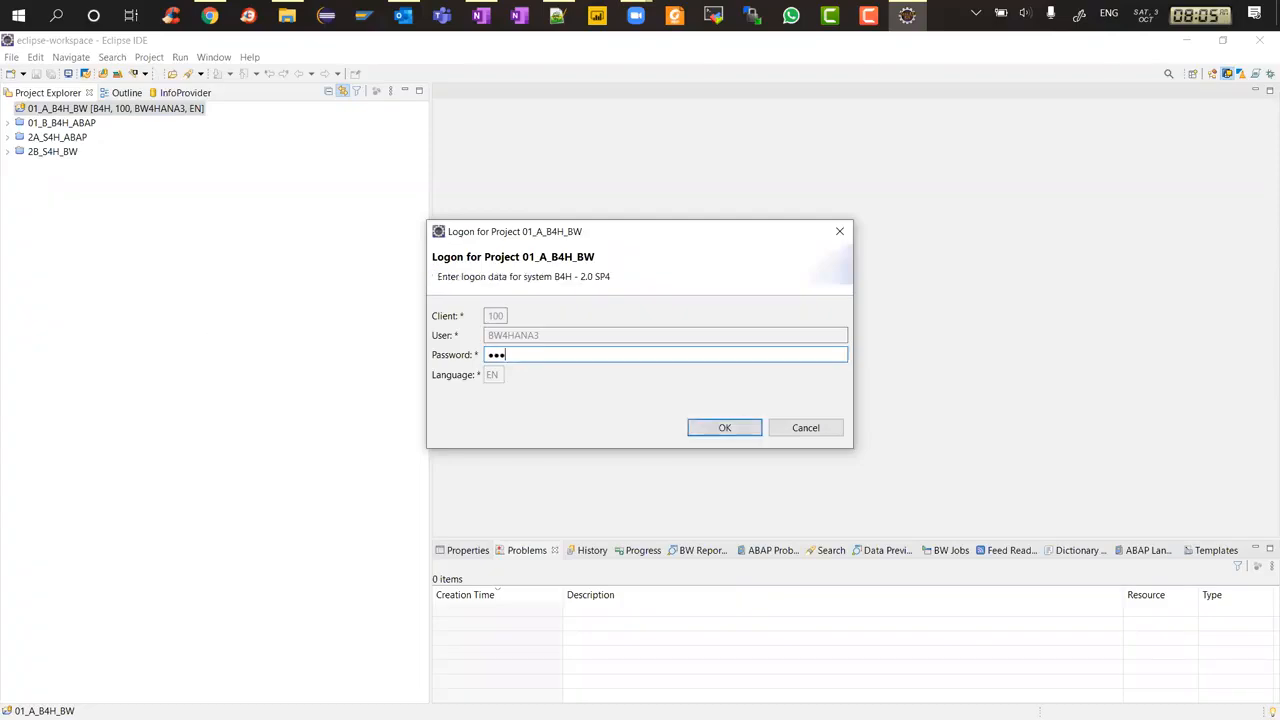
key(Return)
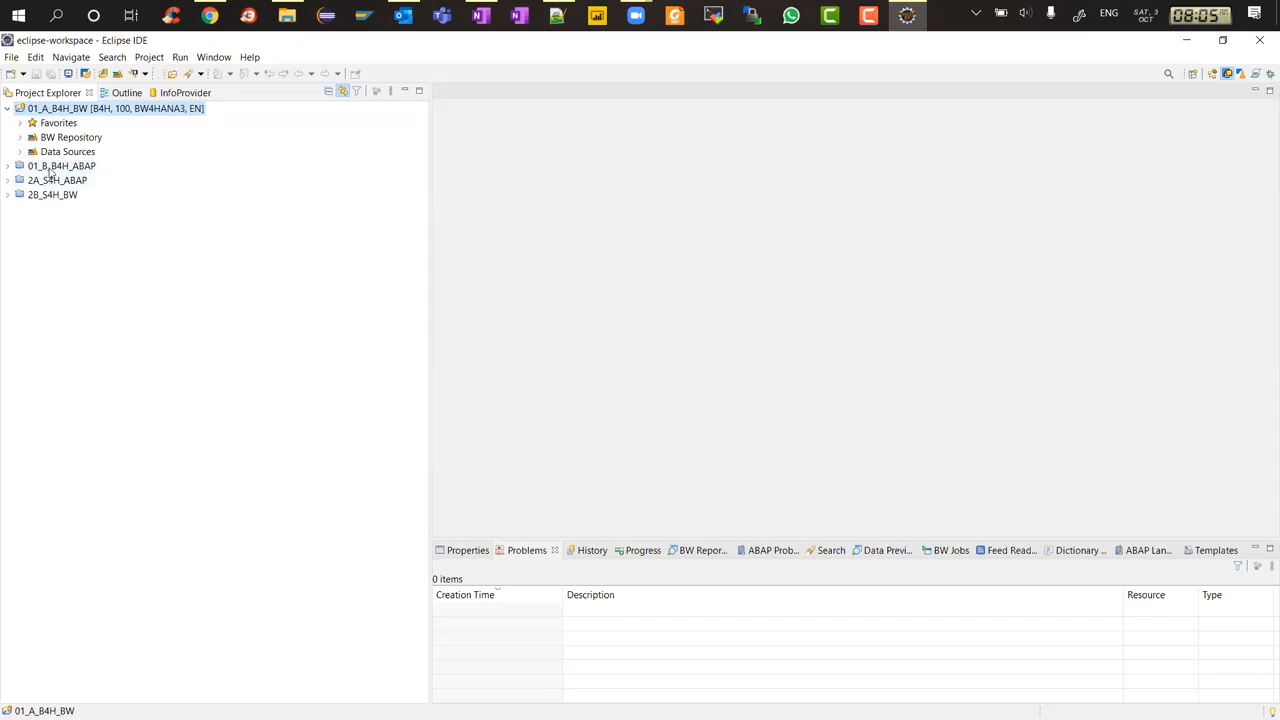
Open the 01_B_B4H_ABAP project and log on by entering the account password
click(50, 168)
double_click(50, 168)
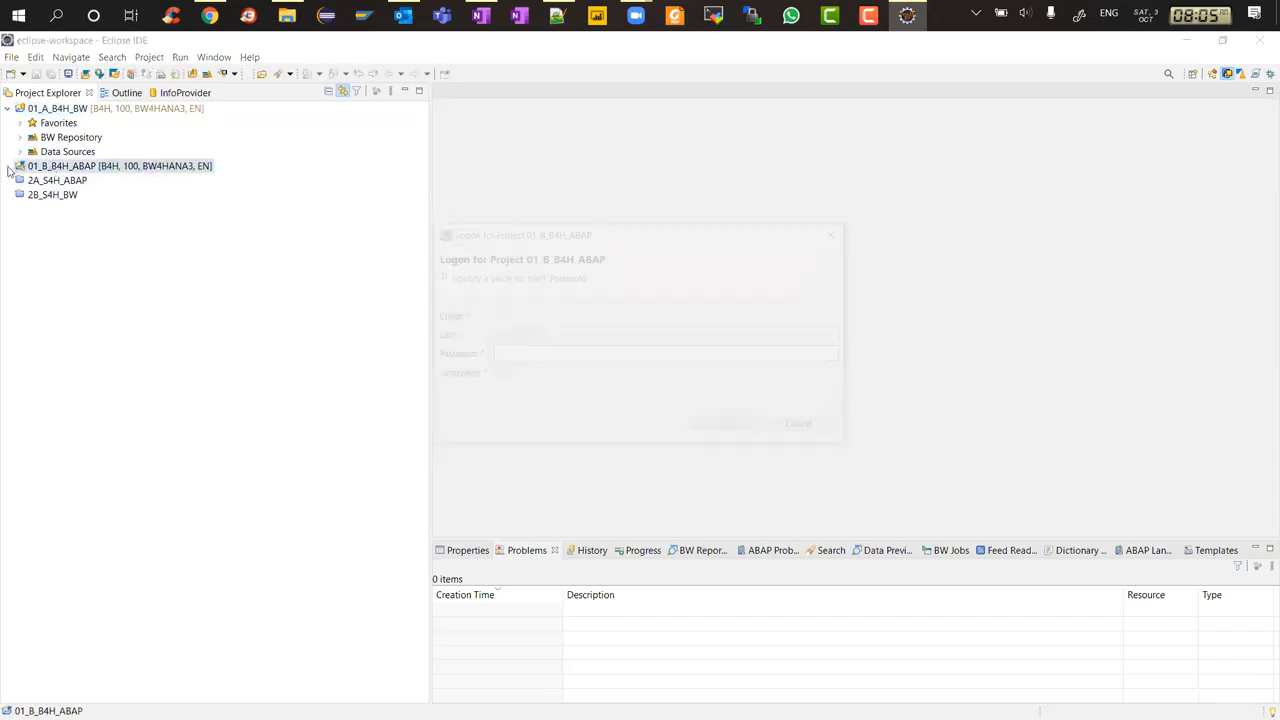
text(•••)
key(BackSpace)
key(BackSpace)
key(BackSpace)
text(••••••••••)
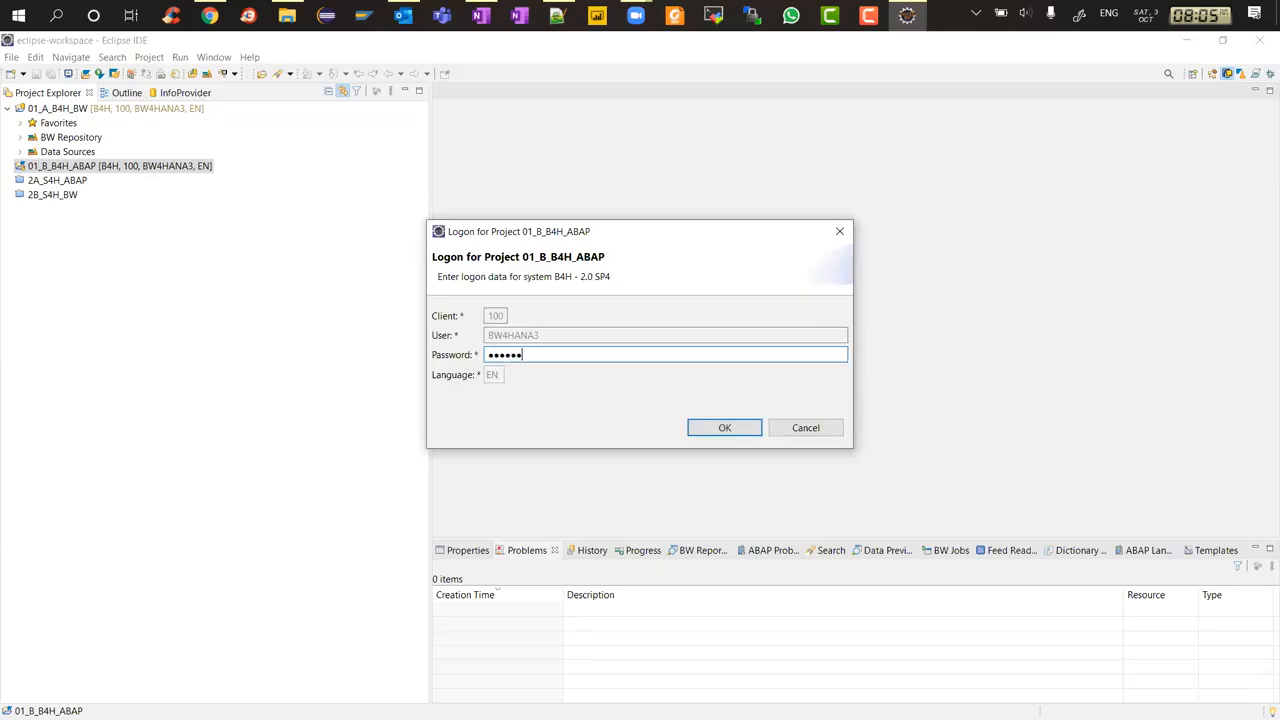
key(Return)
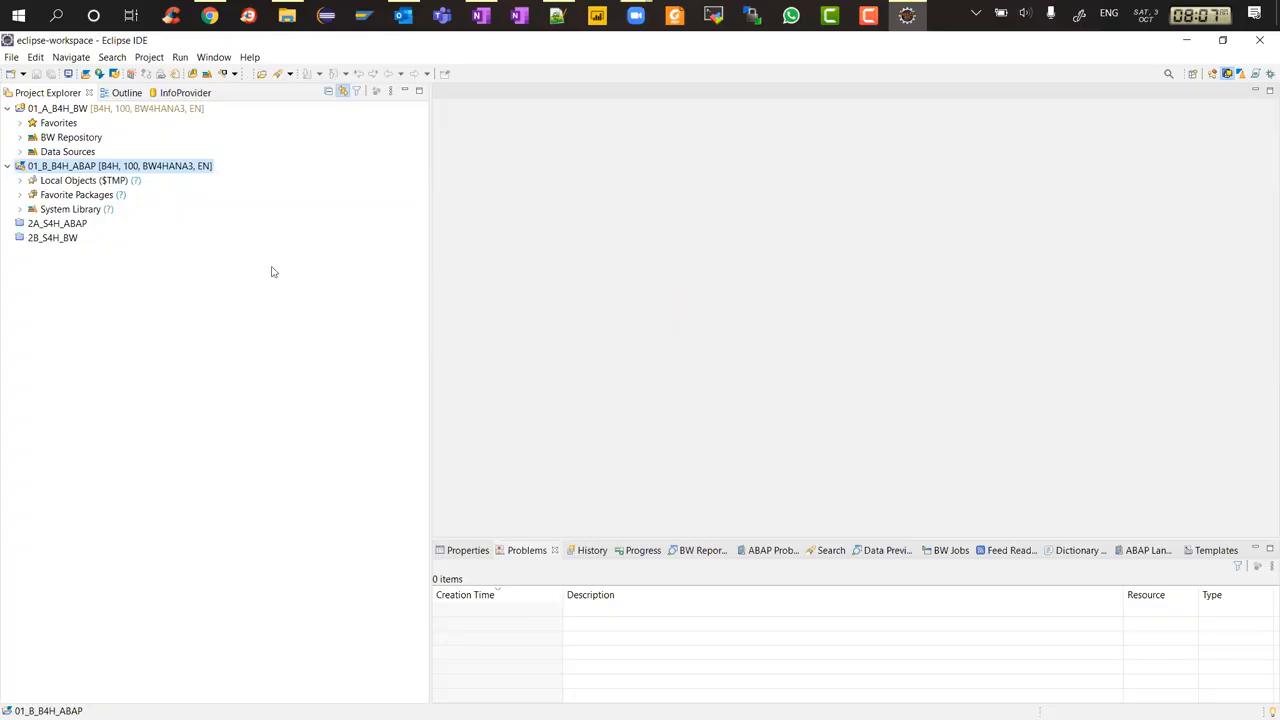
Expand the Favorites node of the 01_A_B4H_BW project
click(78, 110)
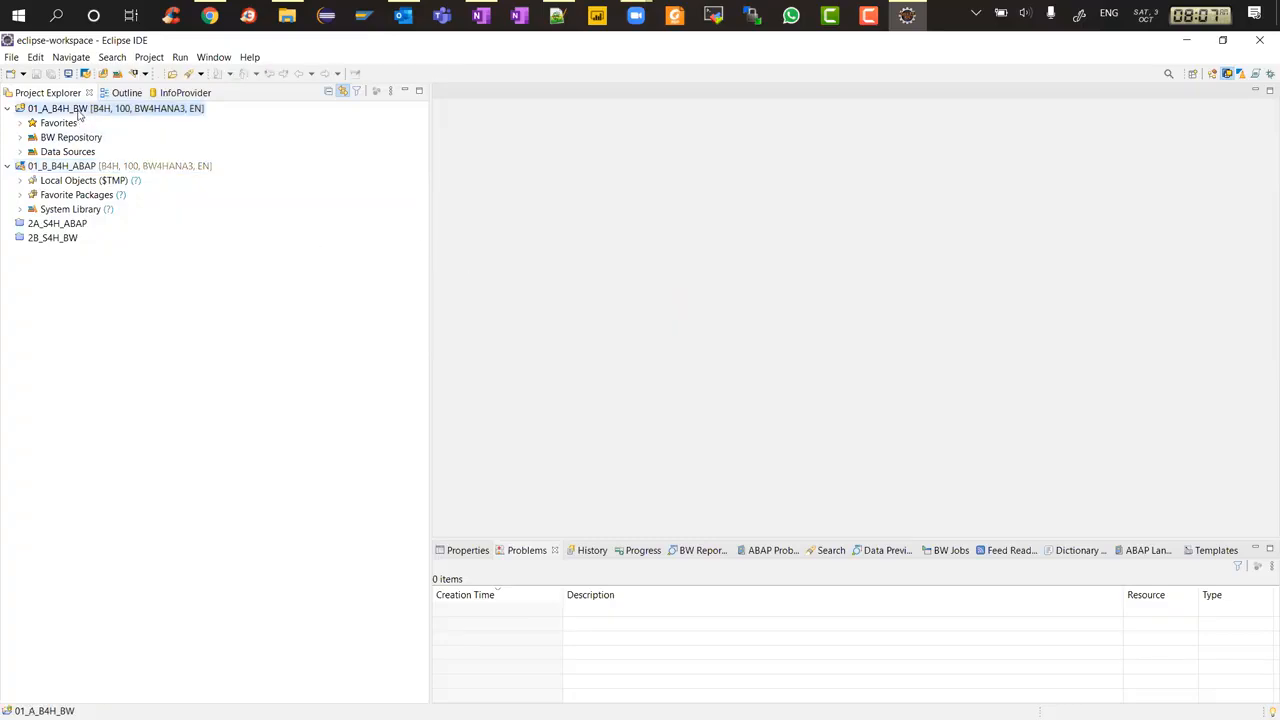
click(82, 168)
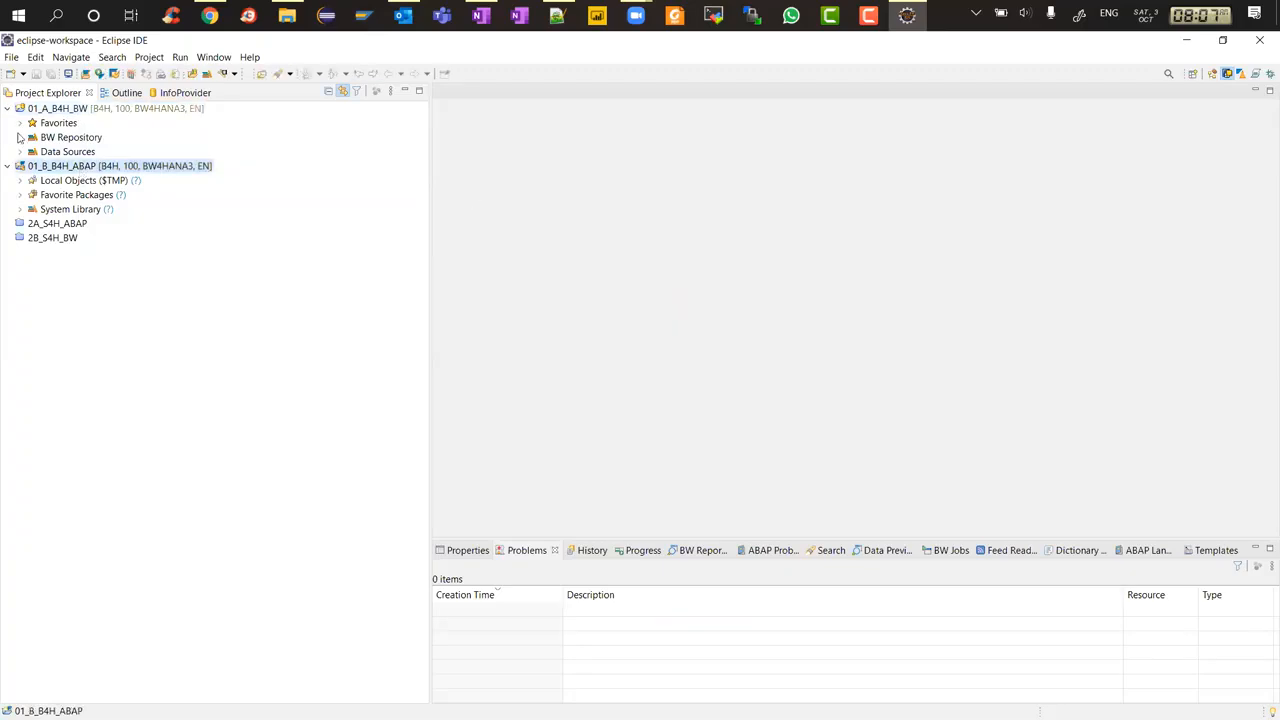
click(20, 123)
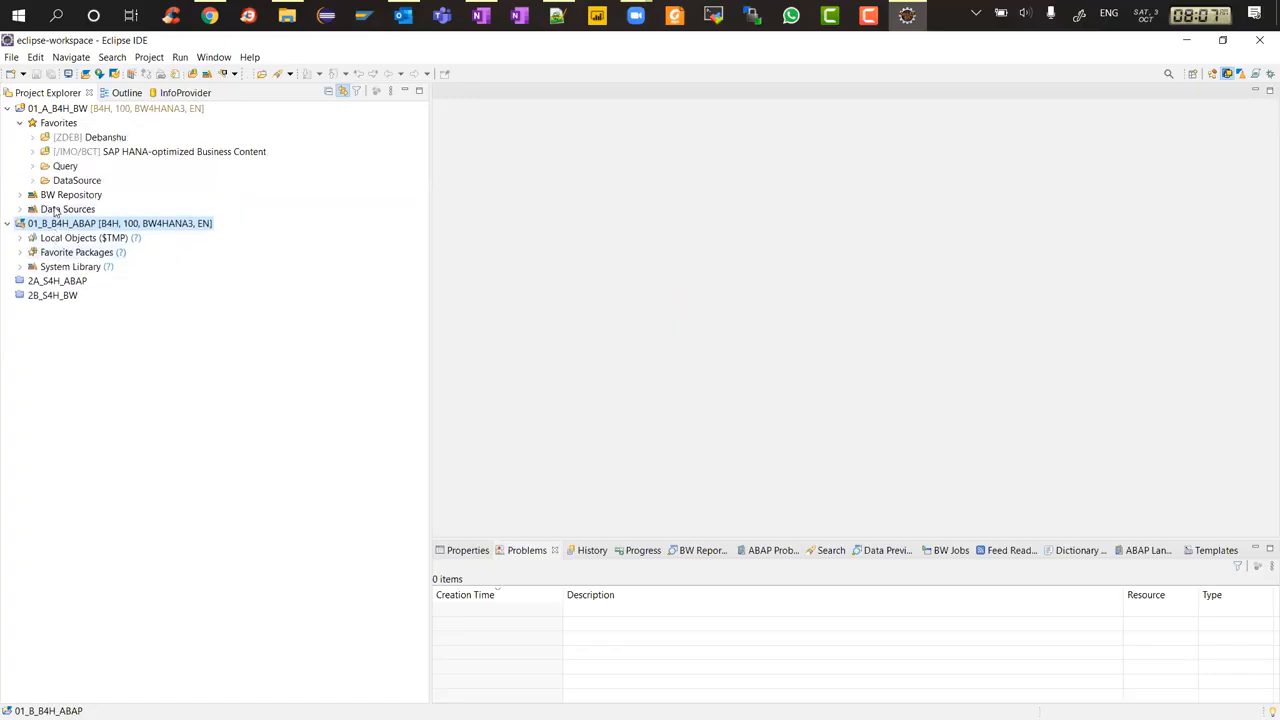
Switch to OneNote and open the Nav Attributes in B4H page in the S18 section
click(481, 15)
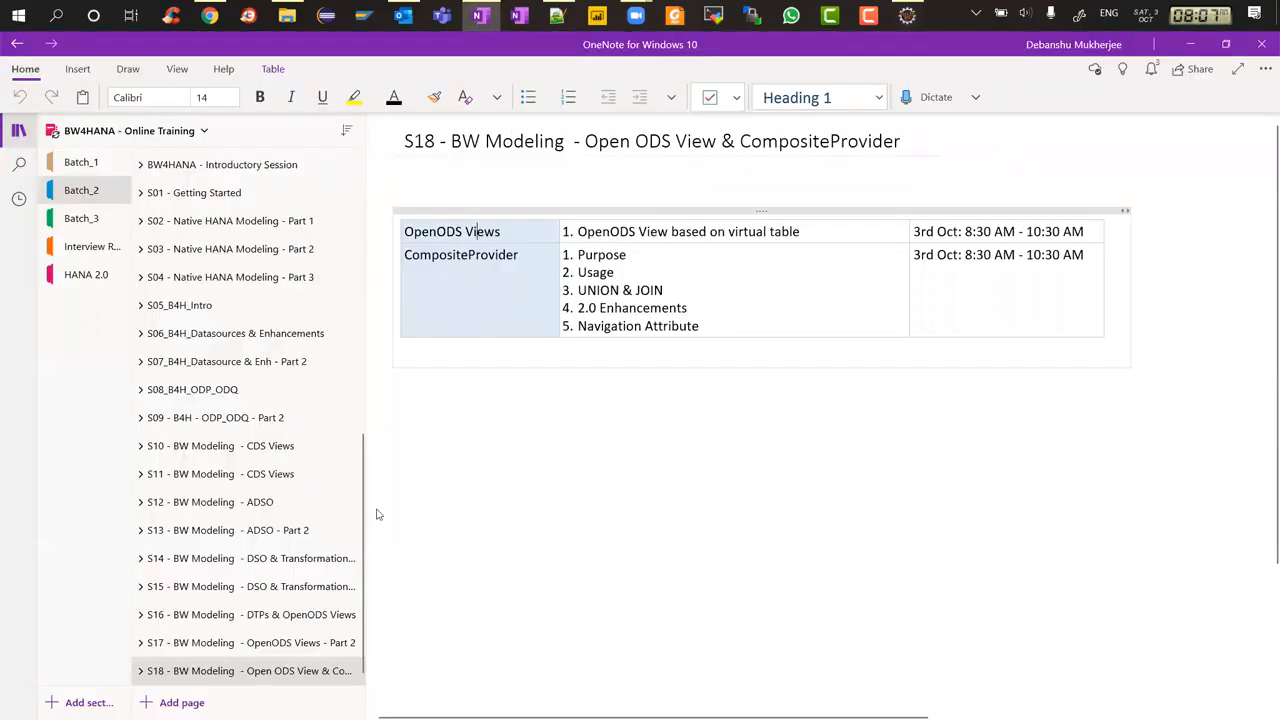
click(140, 670)
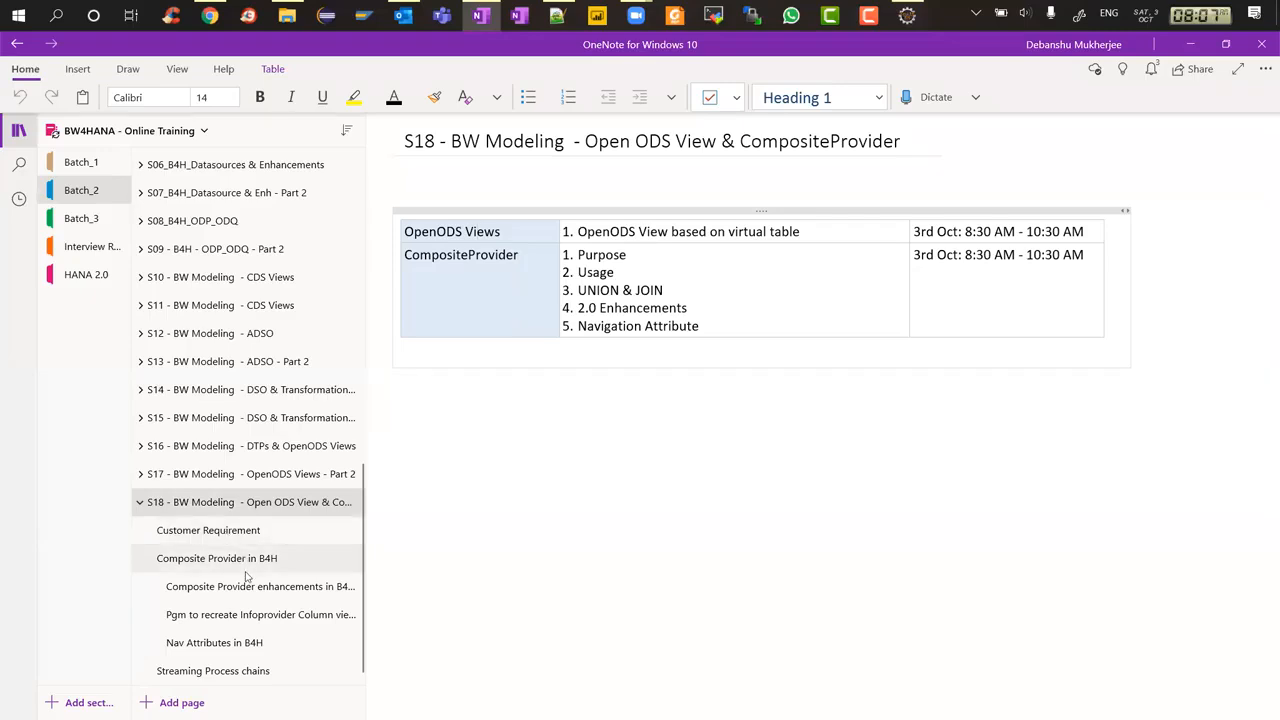
click(251, 643)
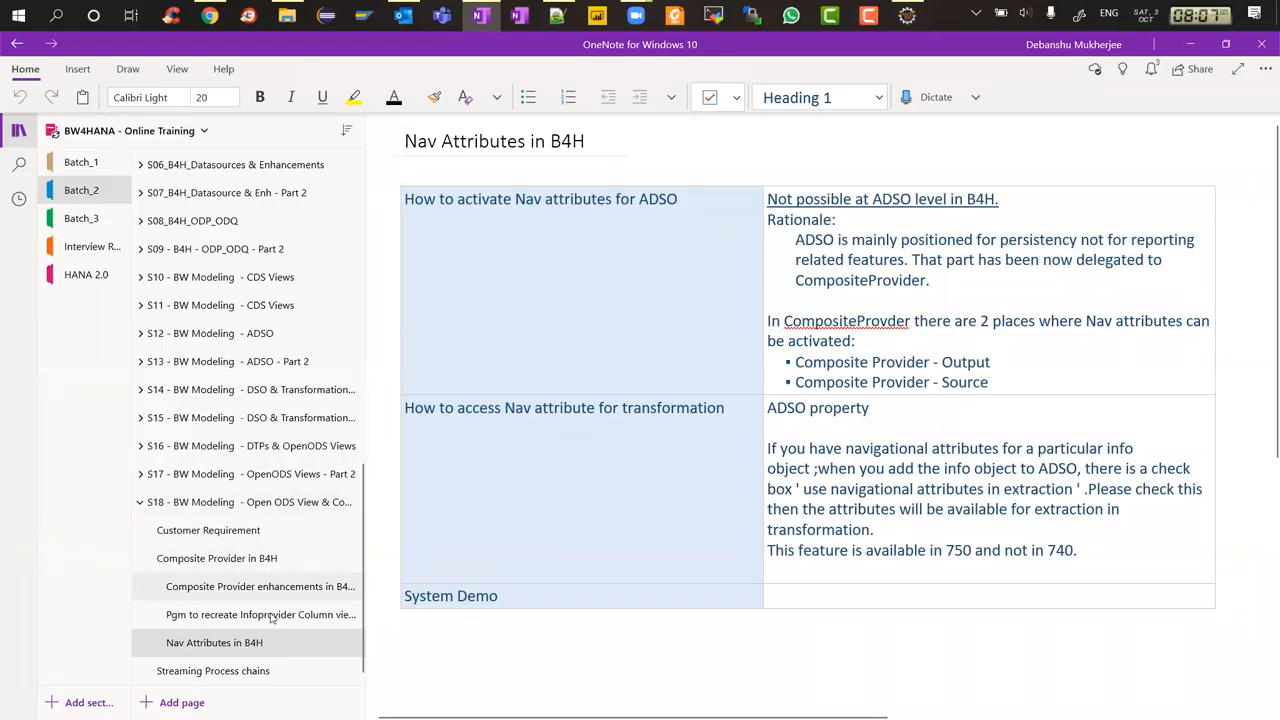
Move the Nav Attributes in B4H page to the top of the S18 section
drag(251, 643, 255, 552)
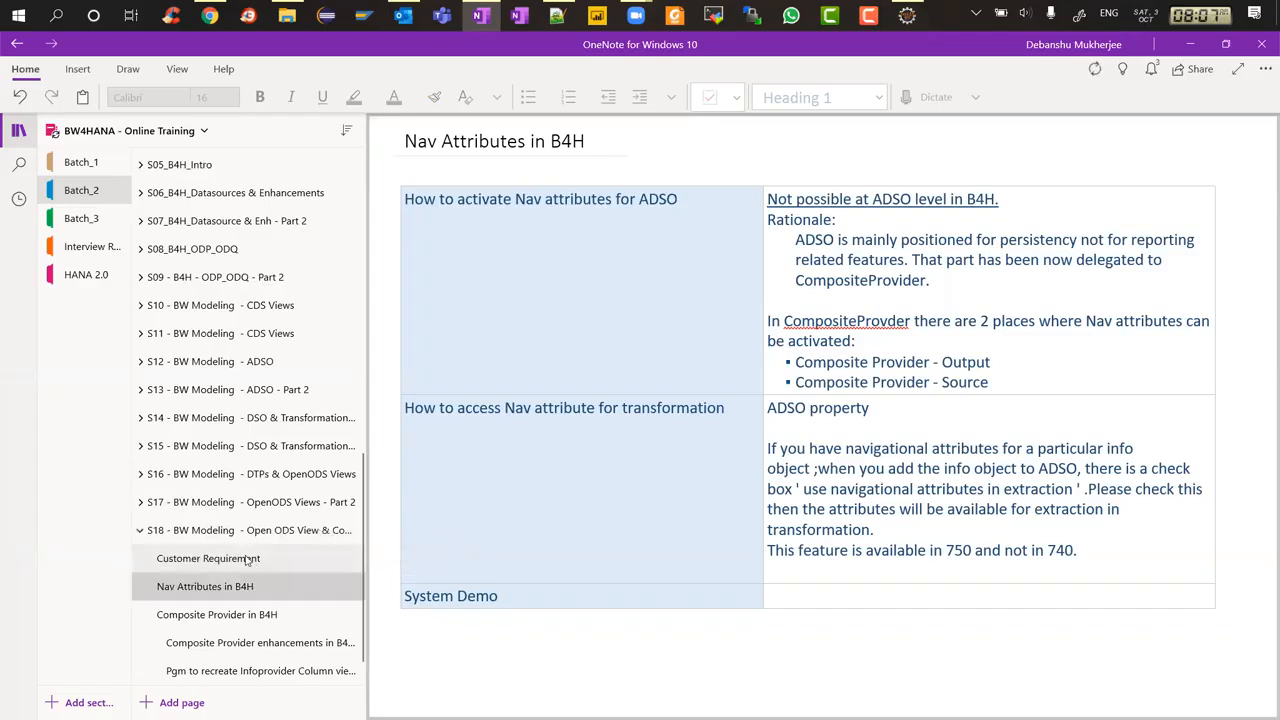
click(253, 560)
drag(253, 560, 257, 587)
click(212, 558)
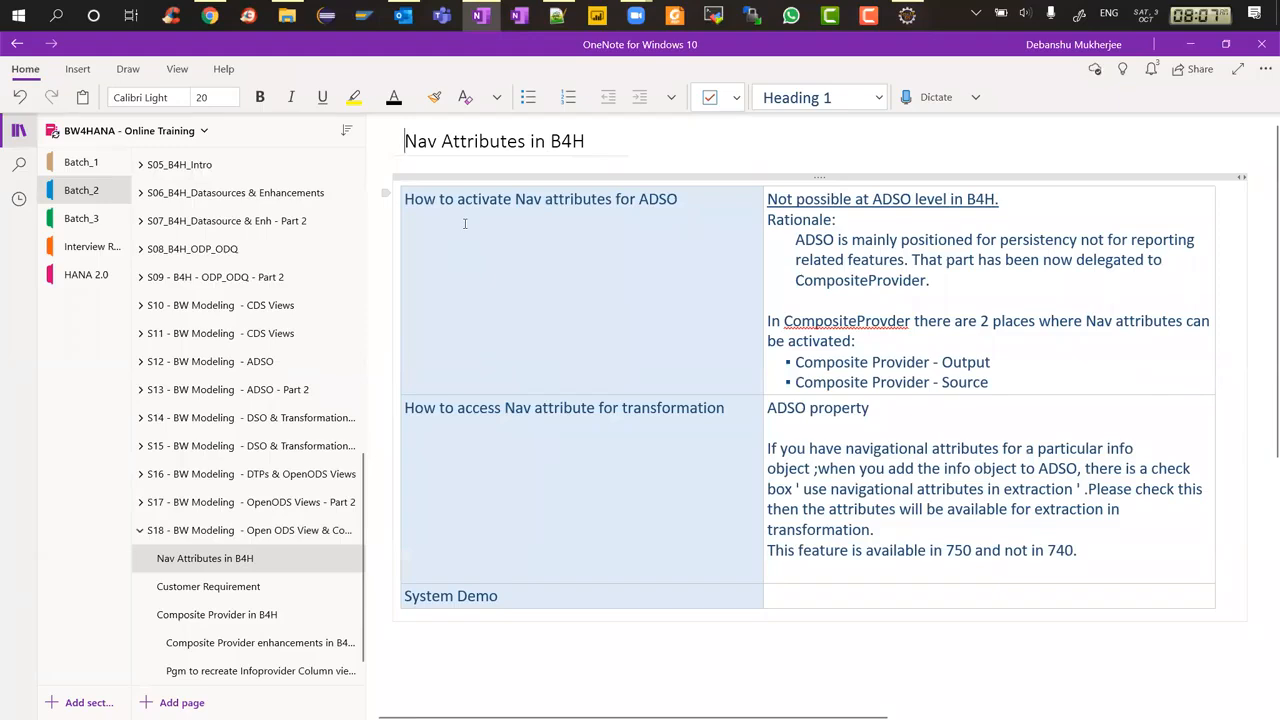
Hide the notebook navigation and review the notes on activating and accessing navigation attributes
click(18, 130)
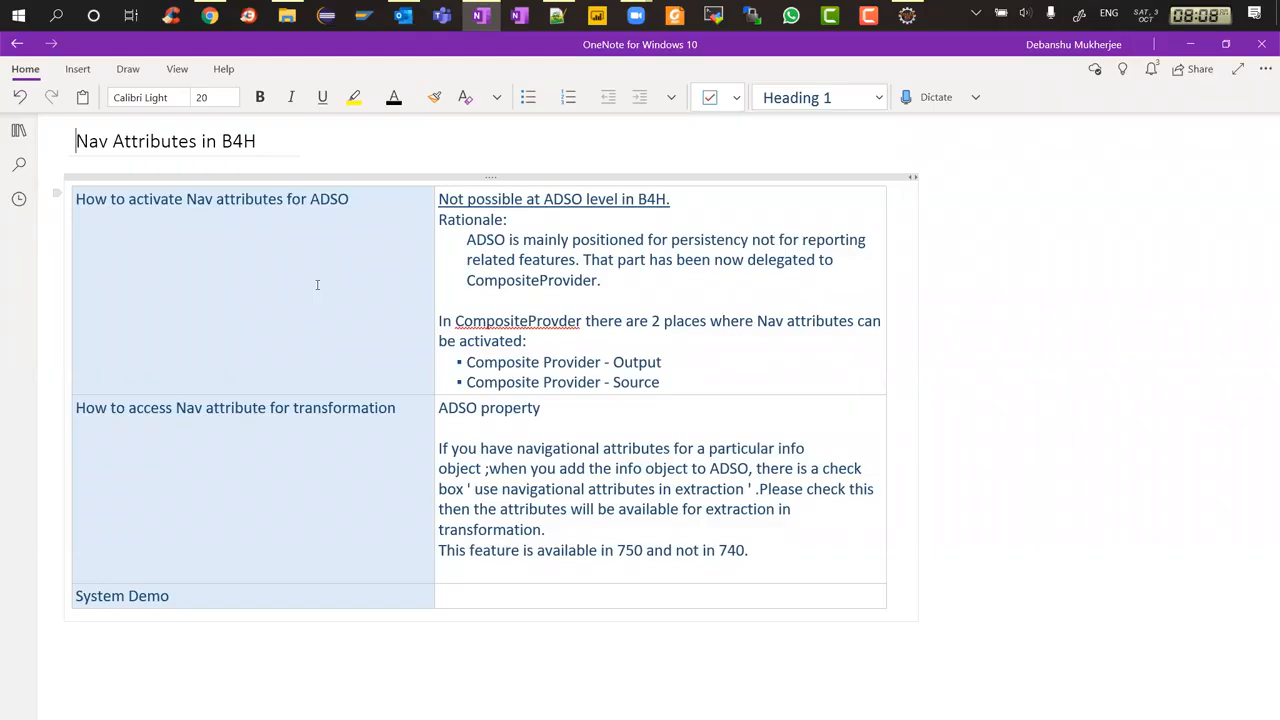
drag(614, 383, 681, 386)
click(624, 362)
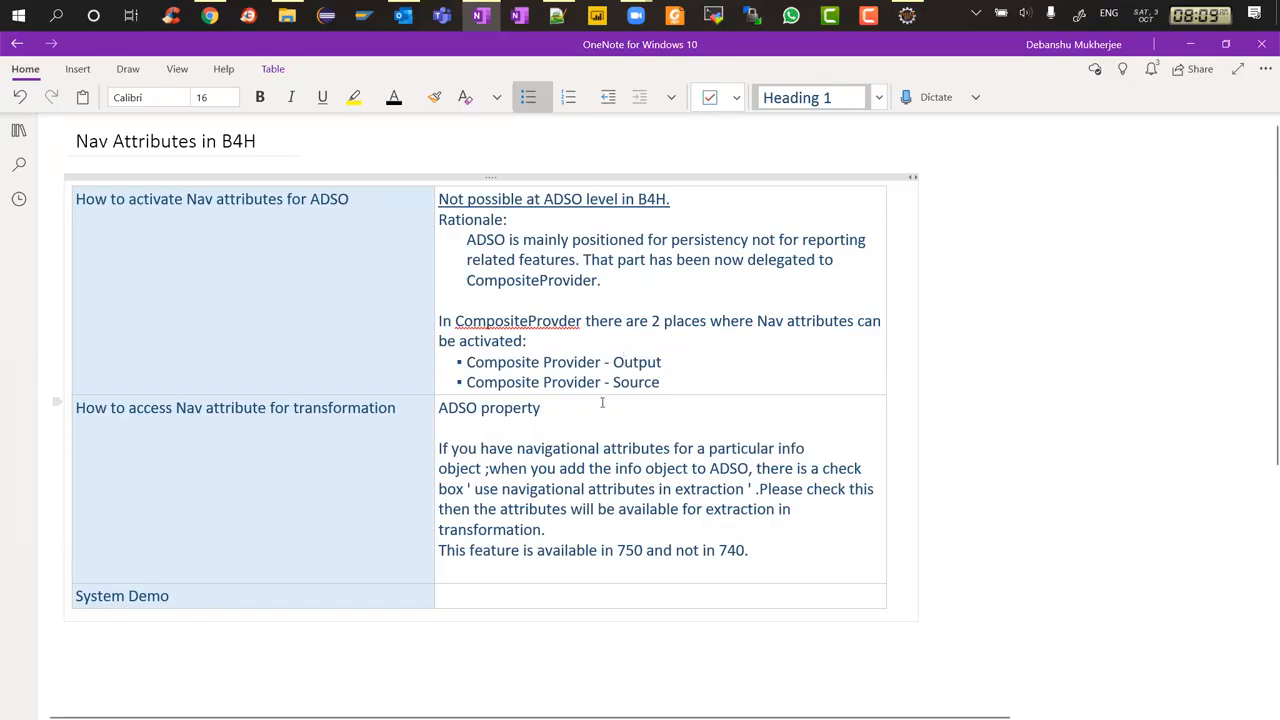
drag(397, 432, 456, 427)
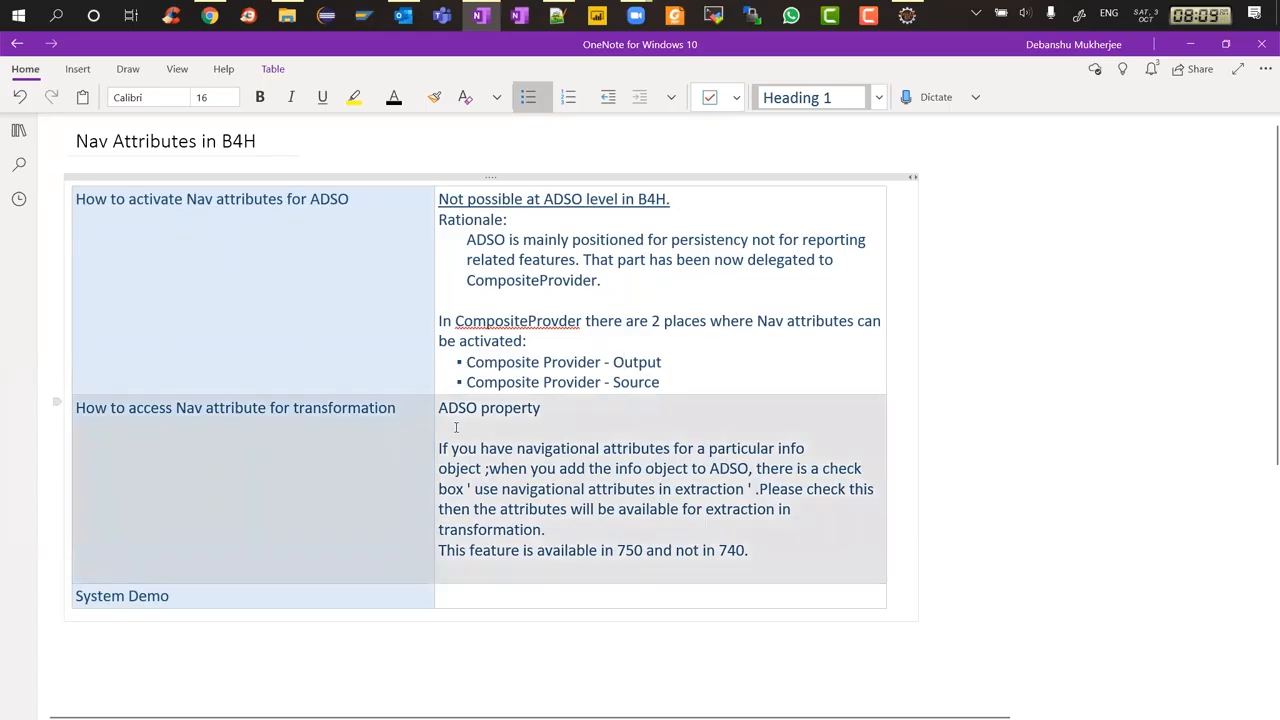
click(377, 297)
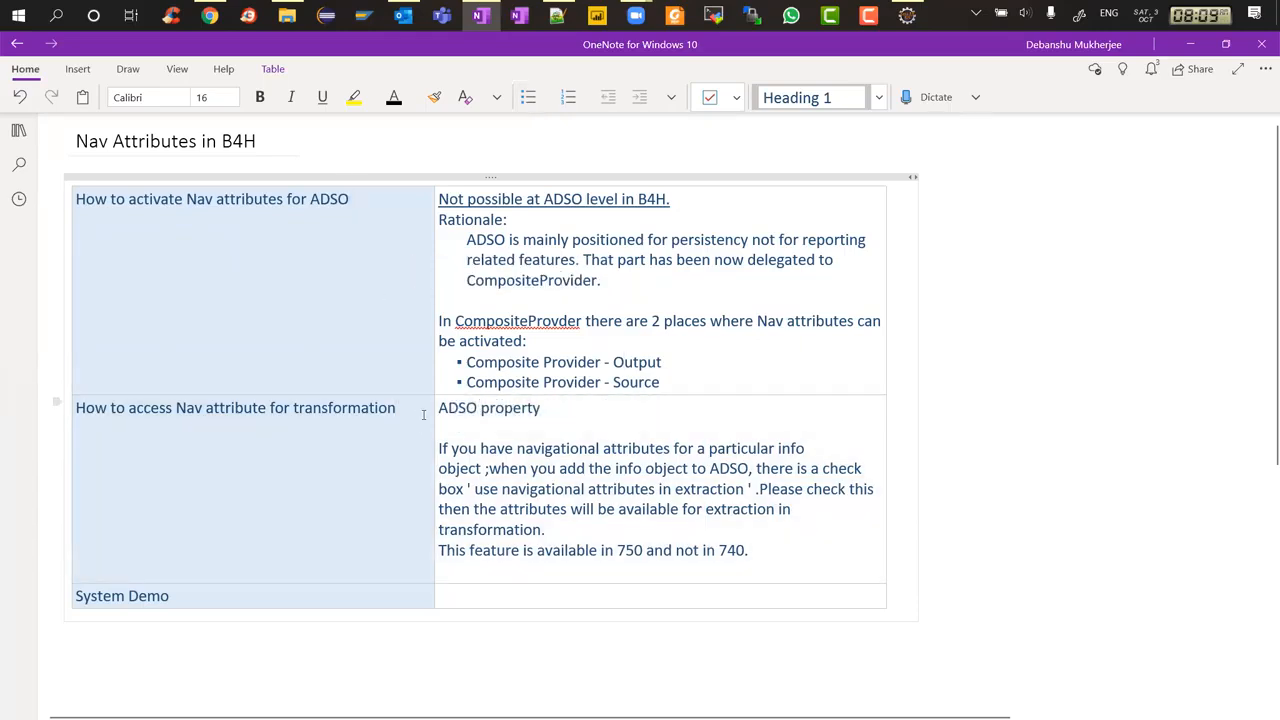
Return to Eclipse and expand the DataStore Object (advanced) folder under Debanshu > Batch2 in Favorites
key(alt+Tab)
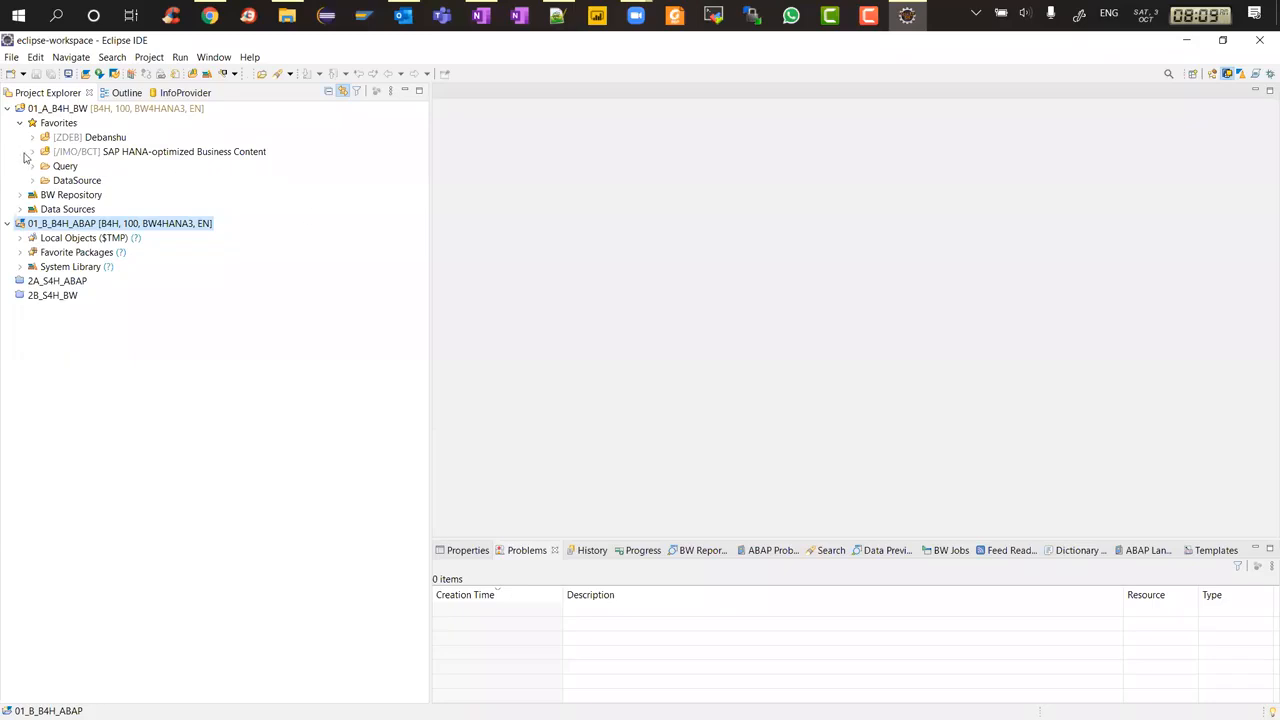
click(34, 137)
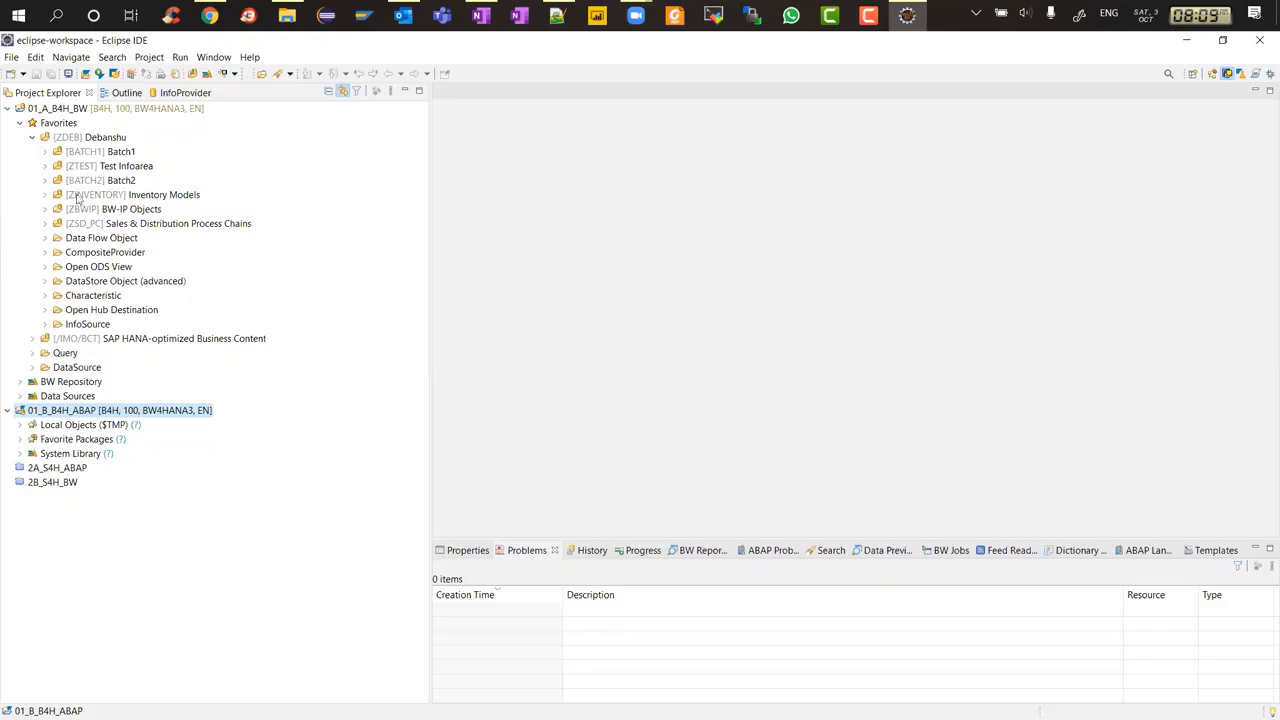
click(44, 180)
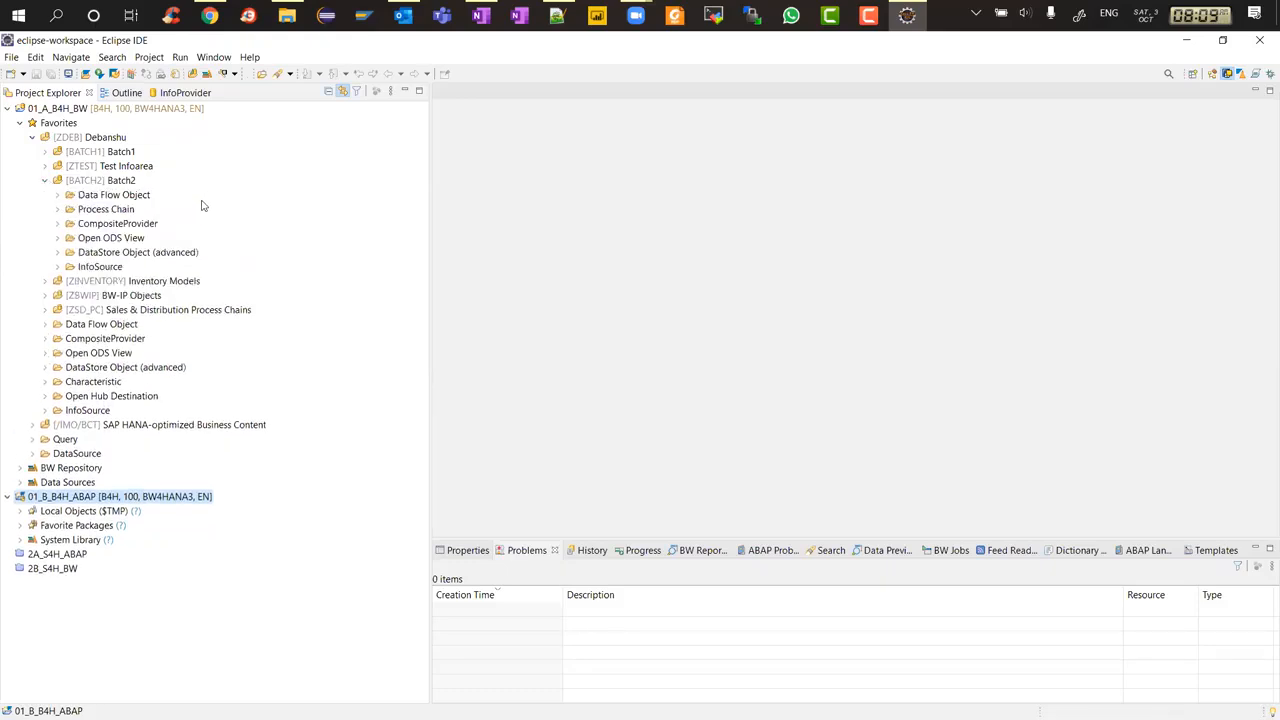
click(57, 252)
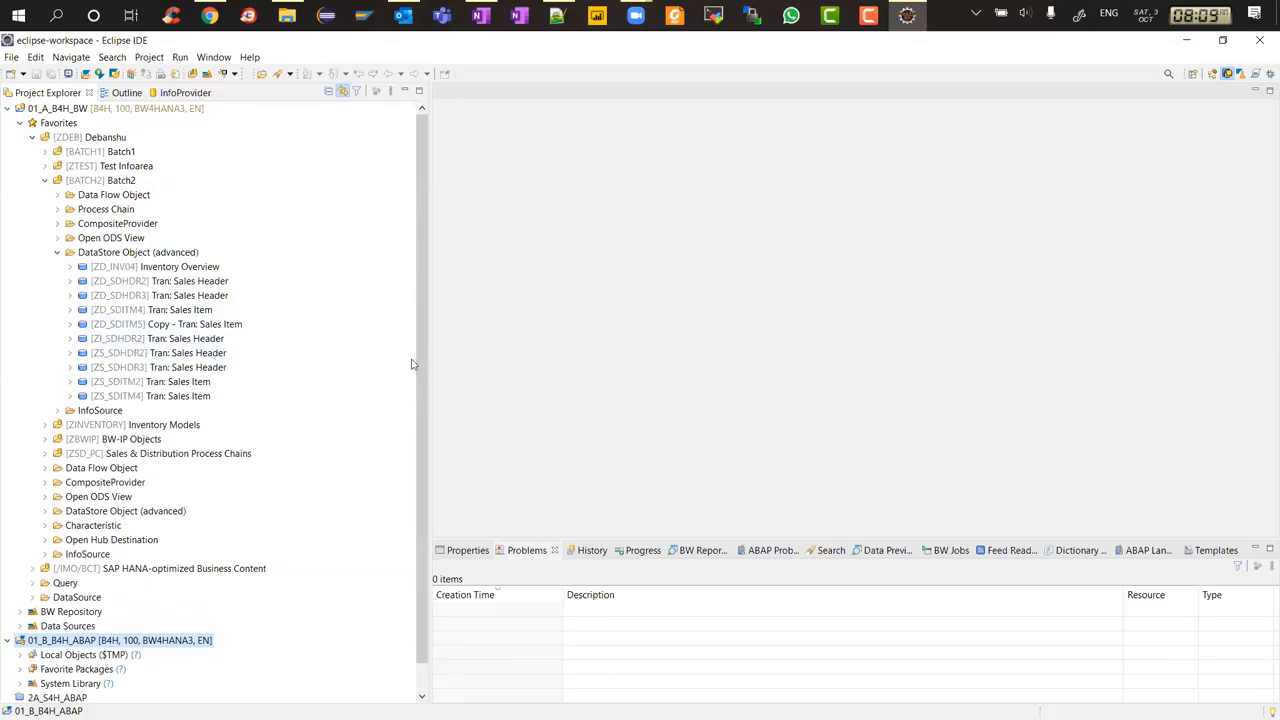
Start copying the ZD_SDITM4 DataStore Object and name the new object ZD_ITM4CP
click(155, 312)
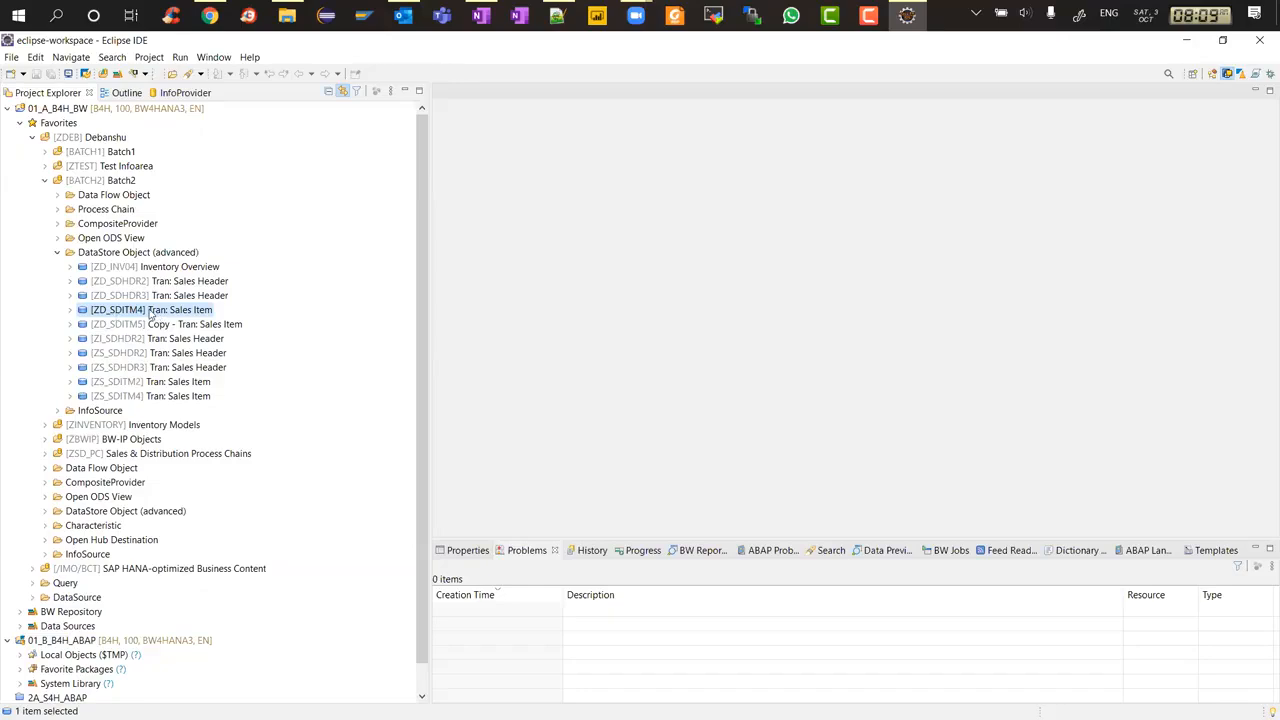
right_click(152, 313)
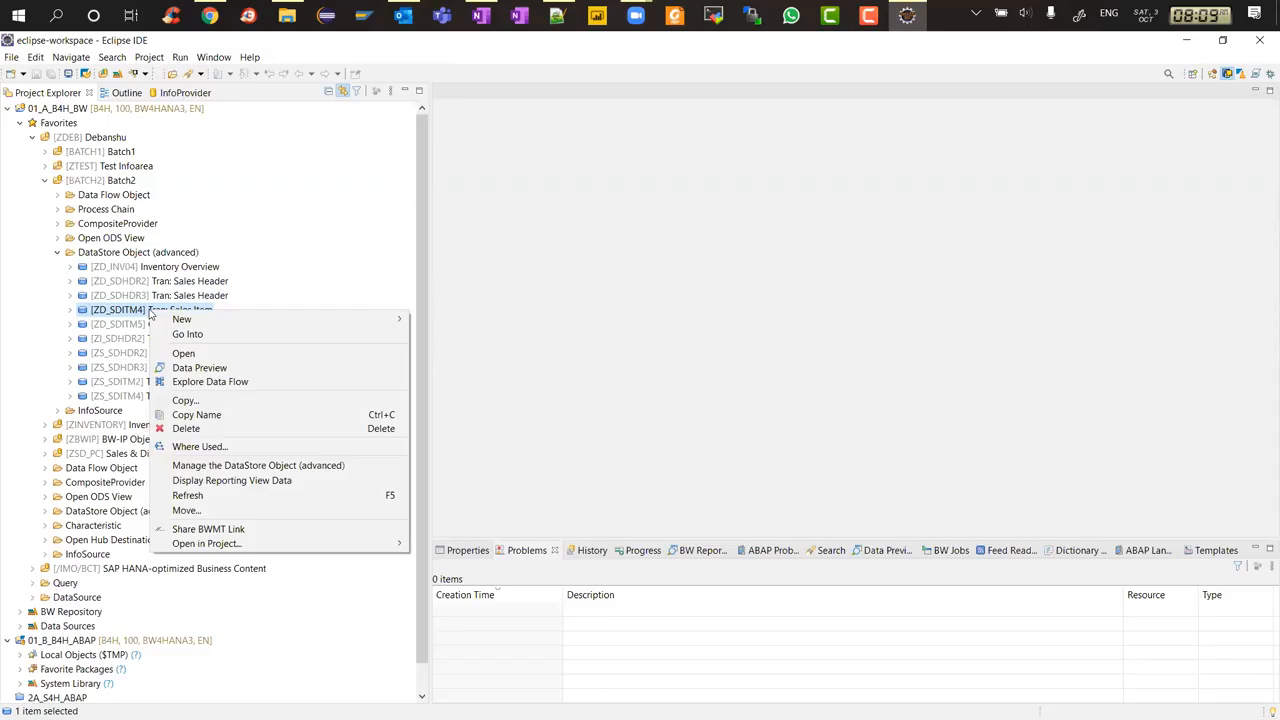
click(200, 402)
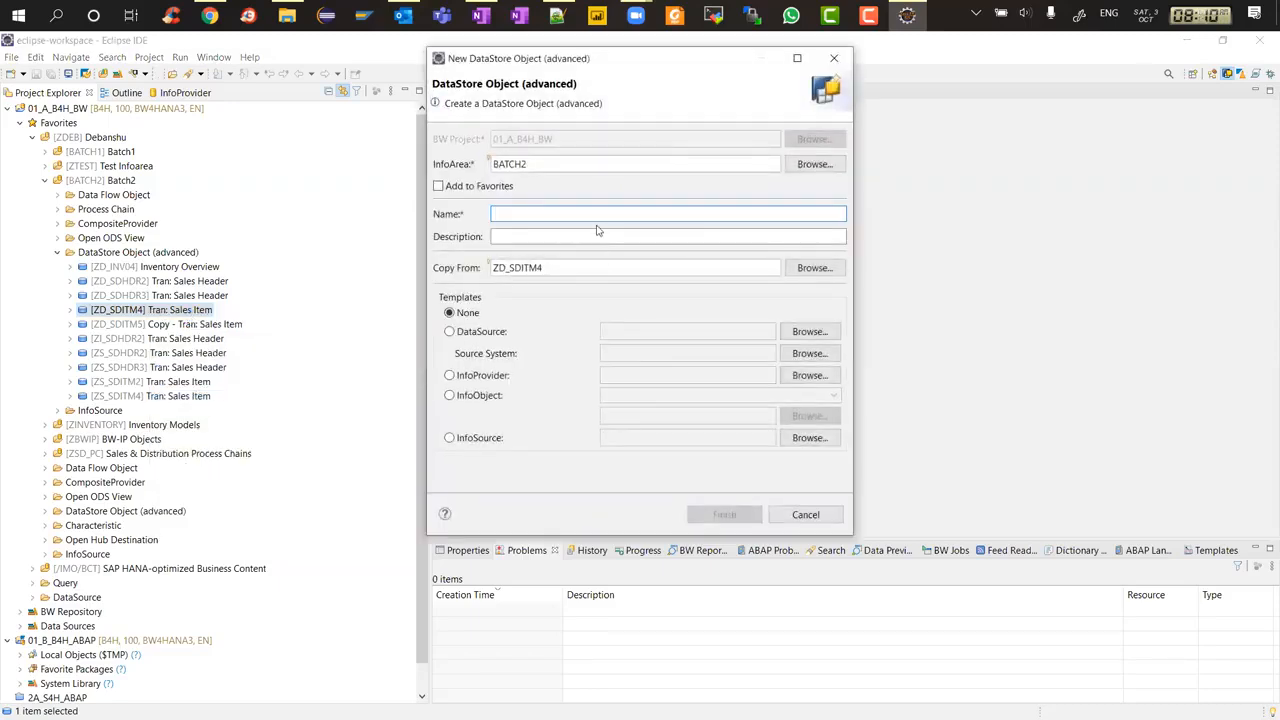
text(ZD_ITM4CP)
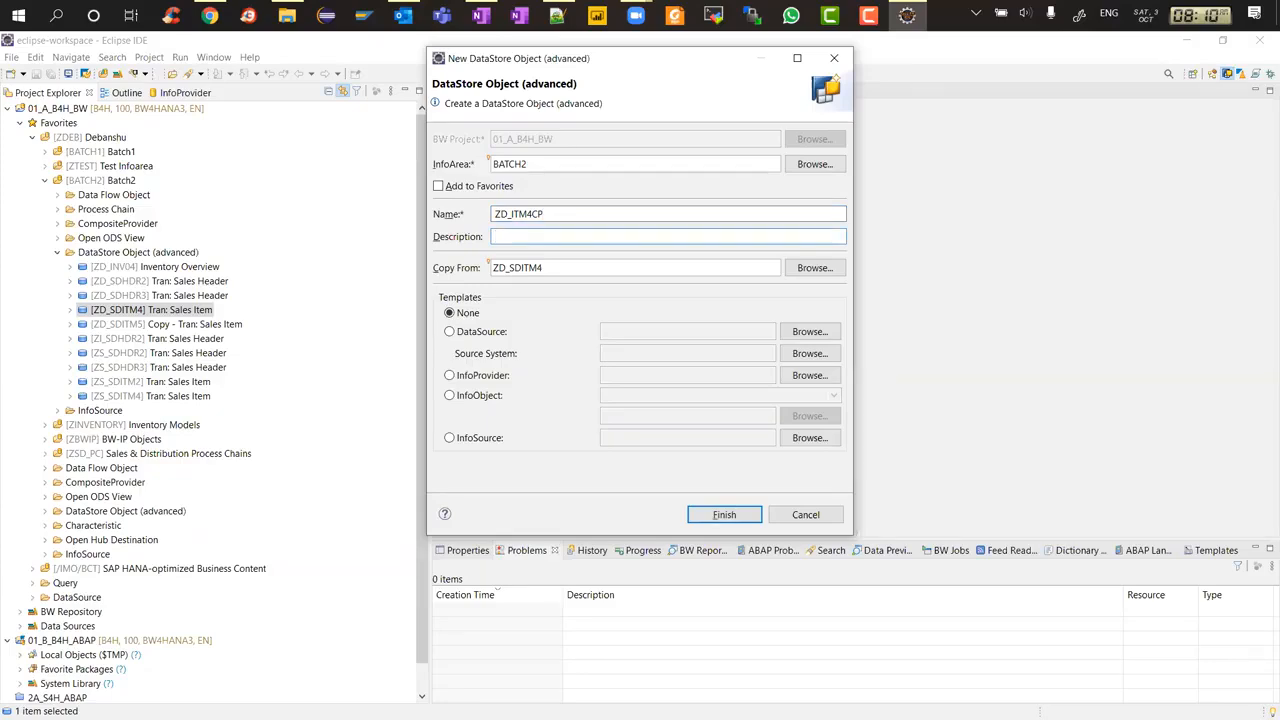
text(Tran: Sales Item - Copy)
Describe the copy as 'Tran: Sales Item - Copy' and finish creating it
click(553, 213)
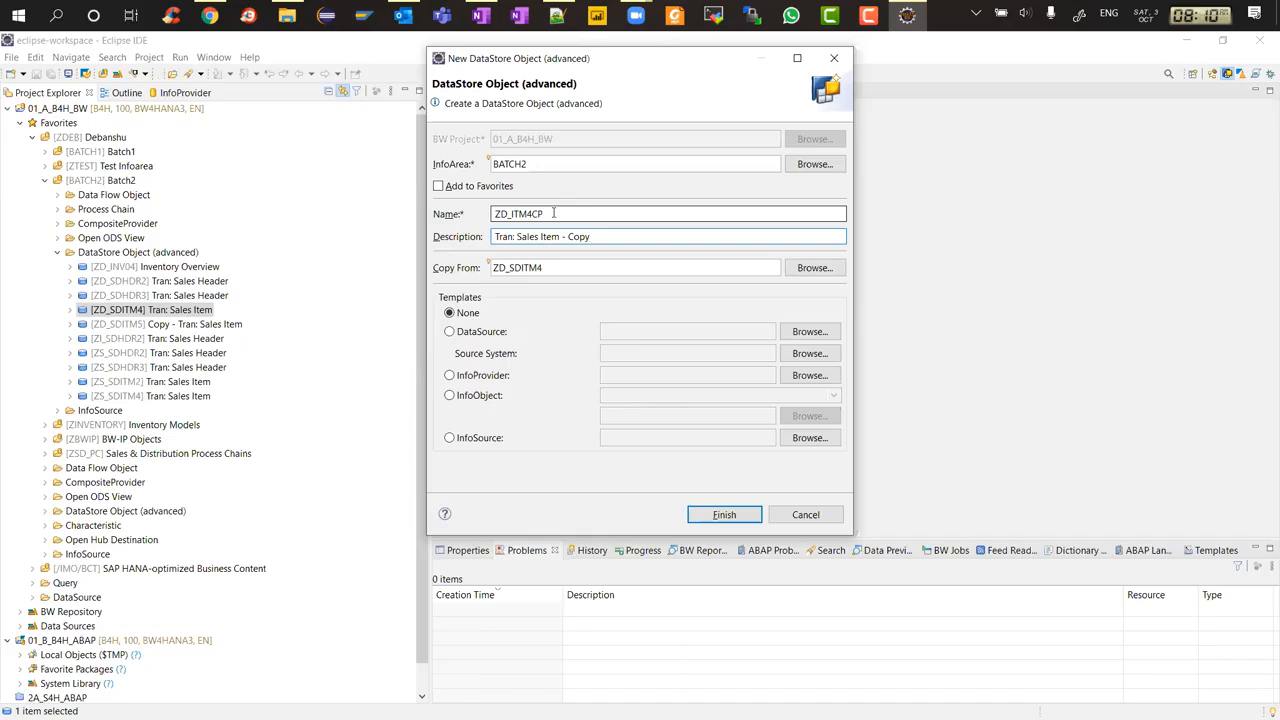
click(535, 267)
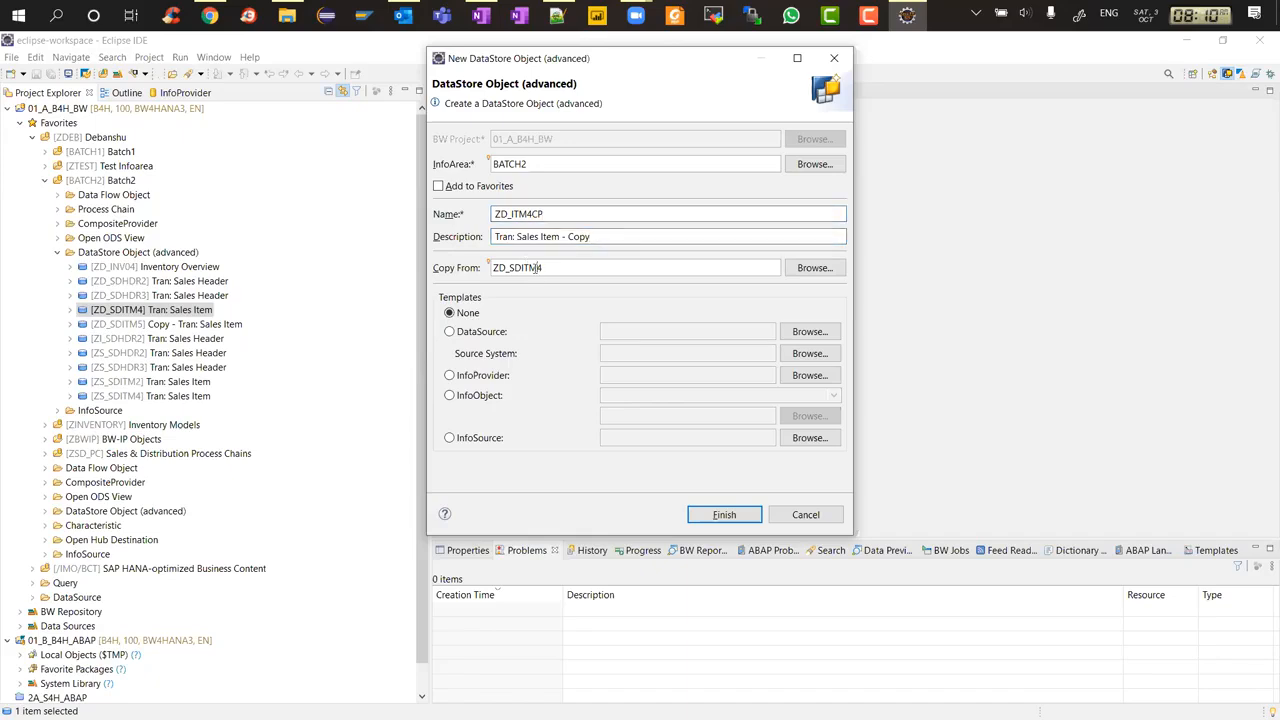
click(536, 213)
click(712, 515)
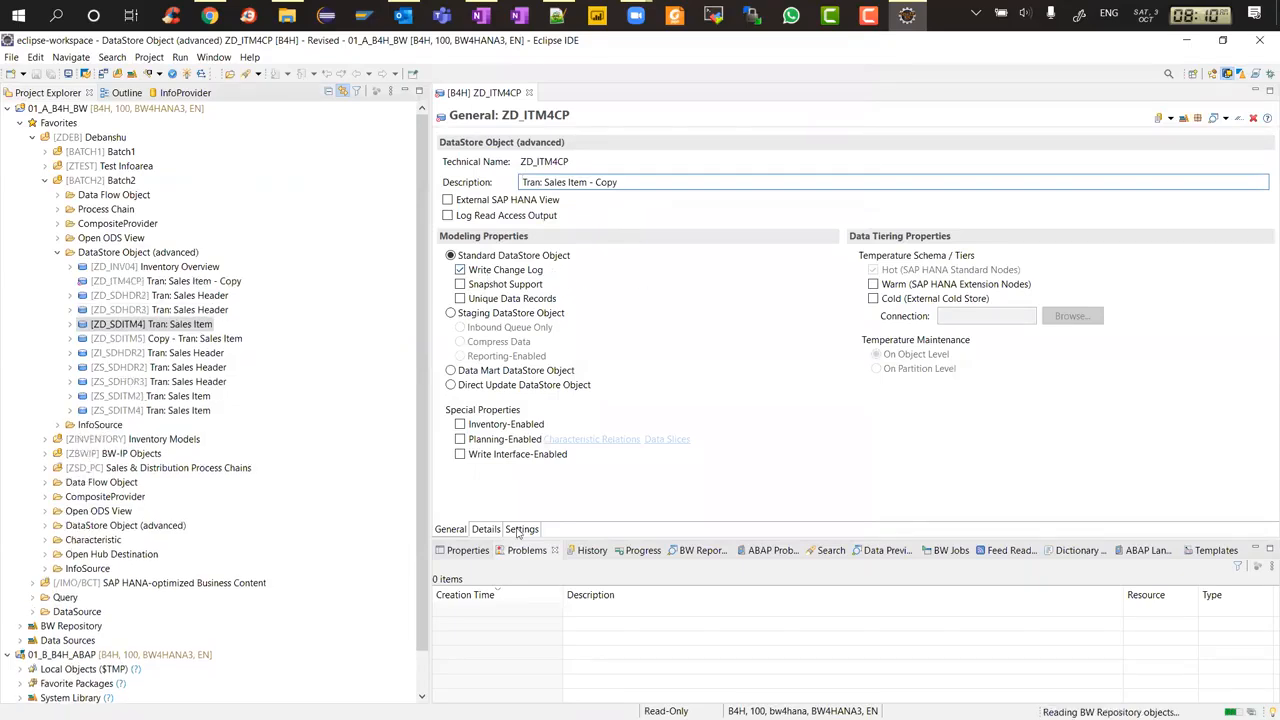
Inspect the Details and Settings of the new ZD_ITM4CP DataStore Object
click(486, 529)
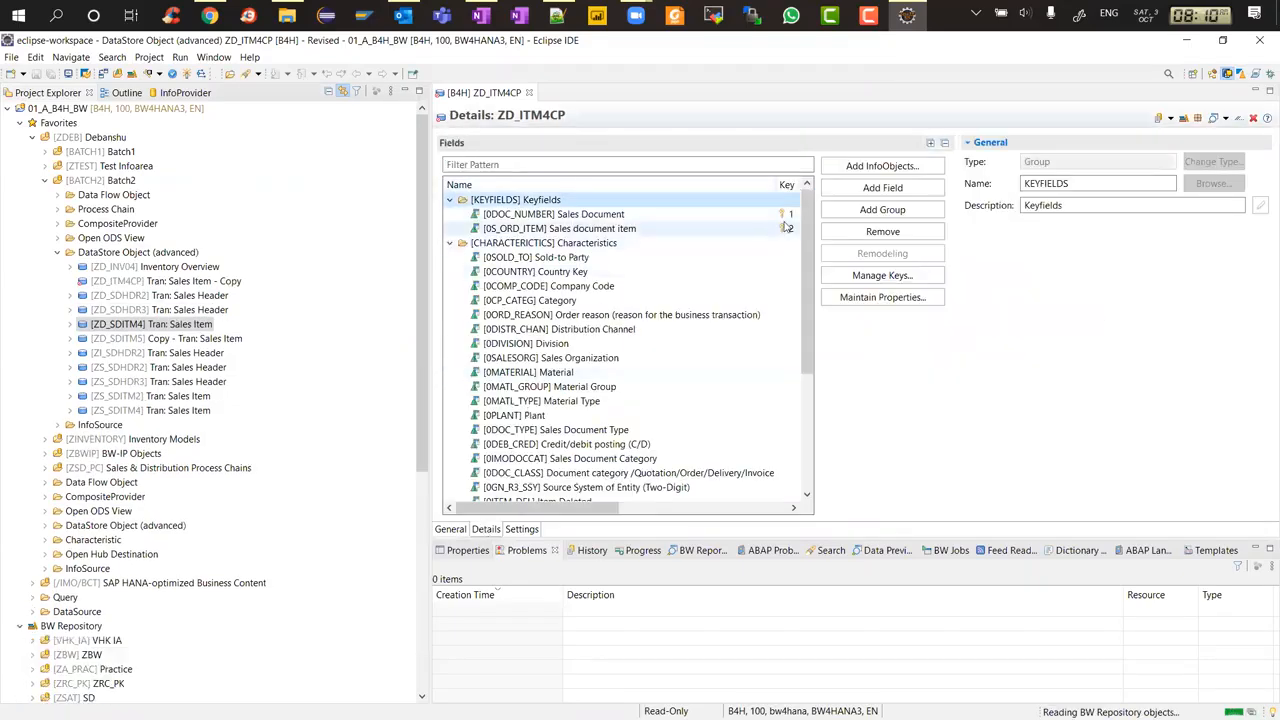
click(521, 529)
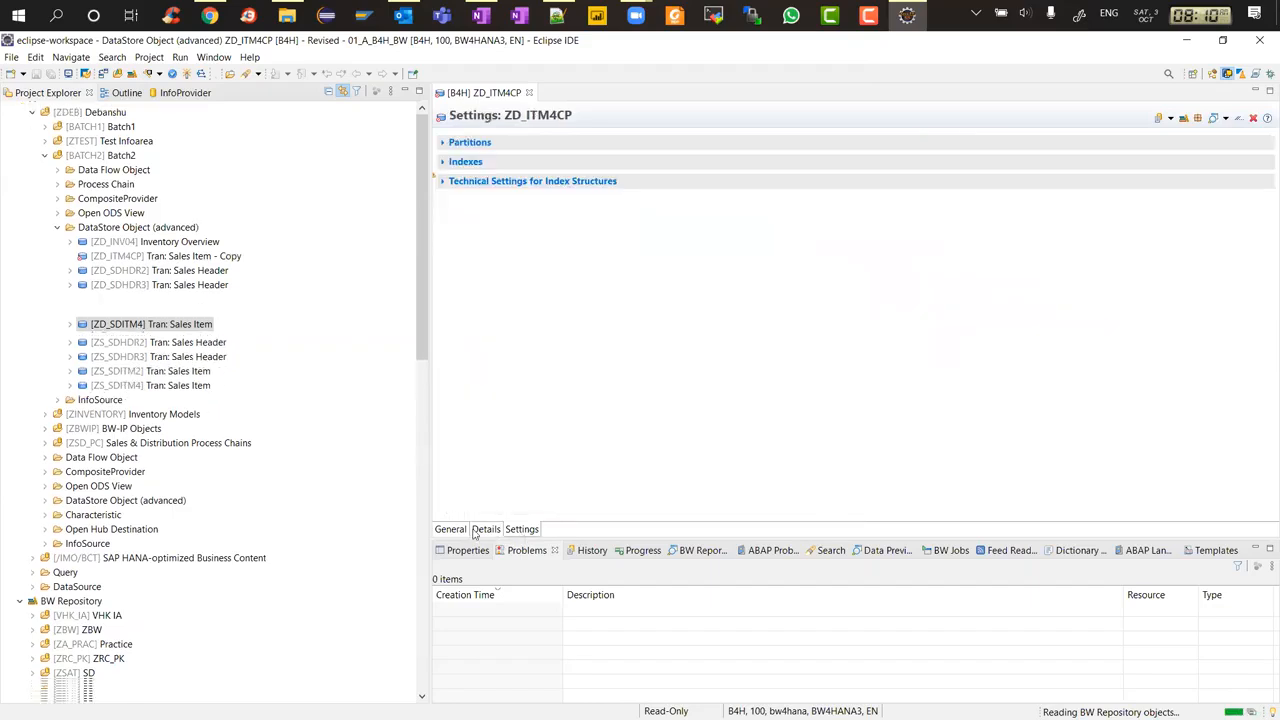
click(486, 529)
Check the key definition, then activate the ZD_ITM4CP DataStore Object
click(866, 278)
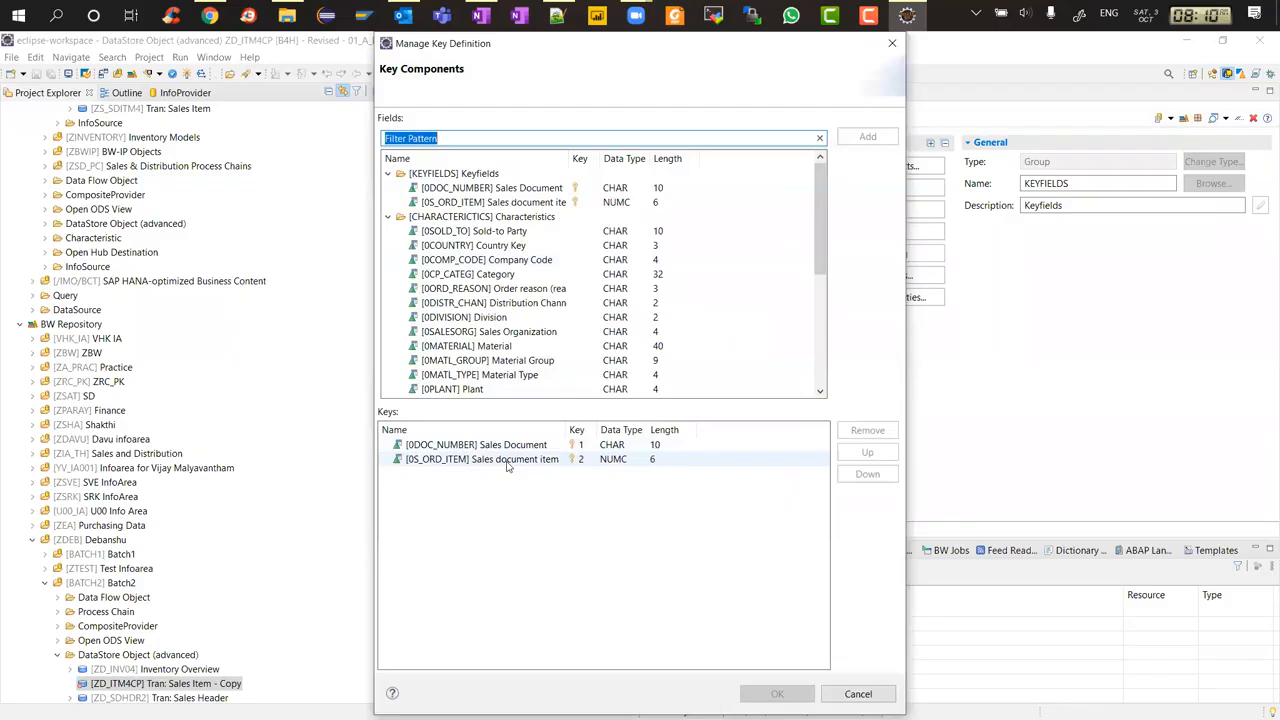
click(892, 43)
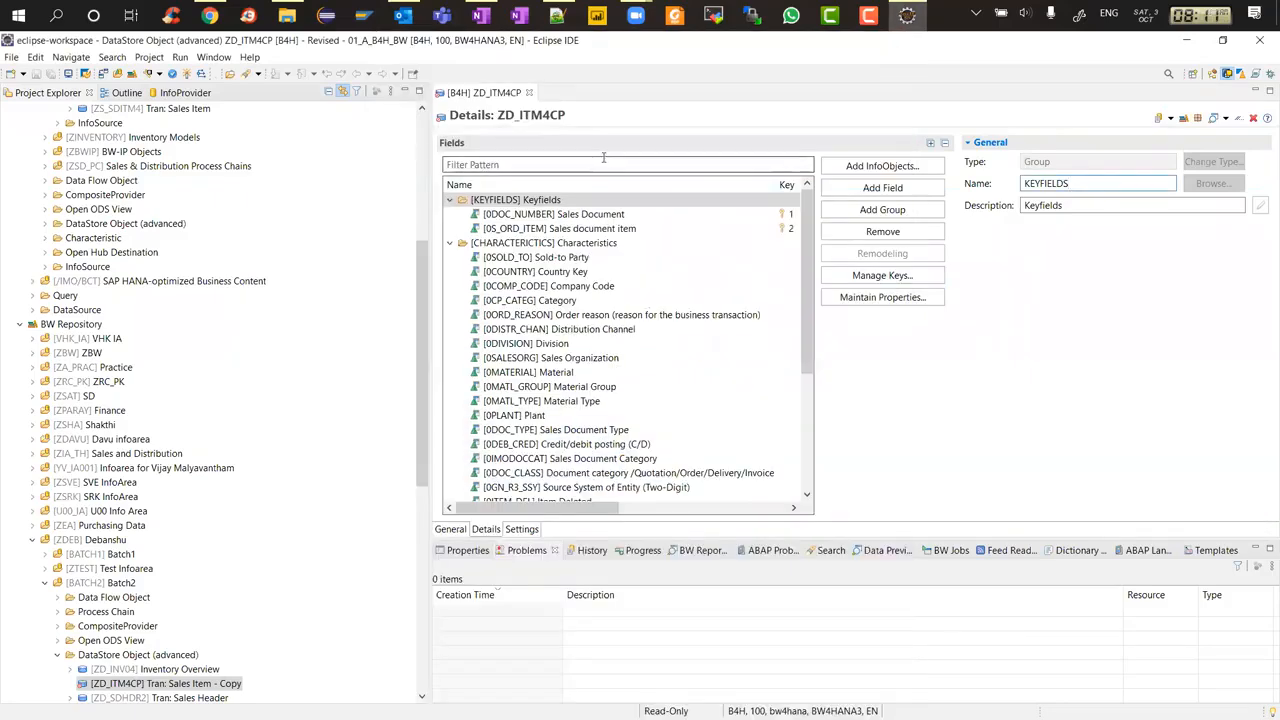
key(ctrl+F3)
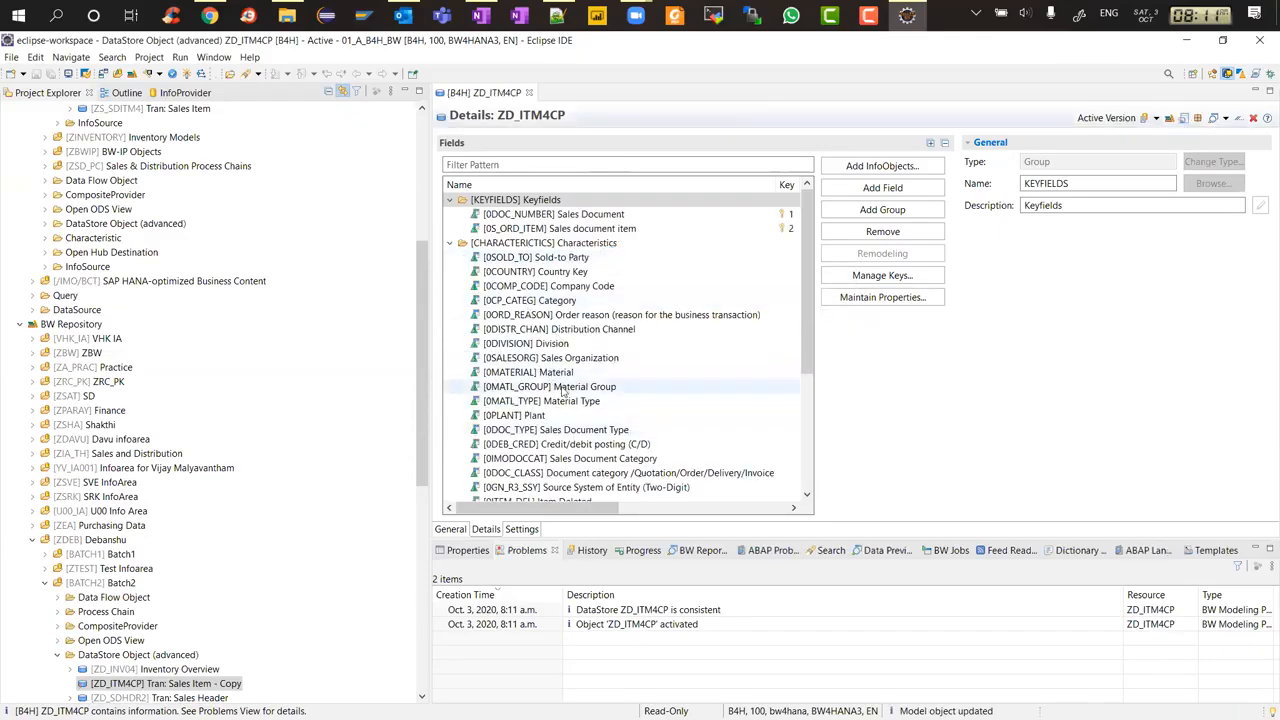
Browse the characteristic, time, unit and key figure fields of the ZD_ITM4CP DataStore Object
scroll(562, 391, down, 5)
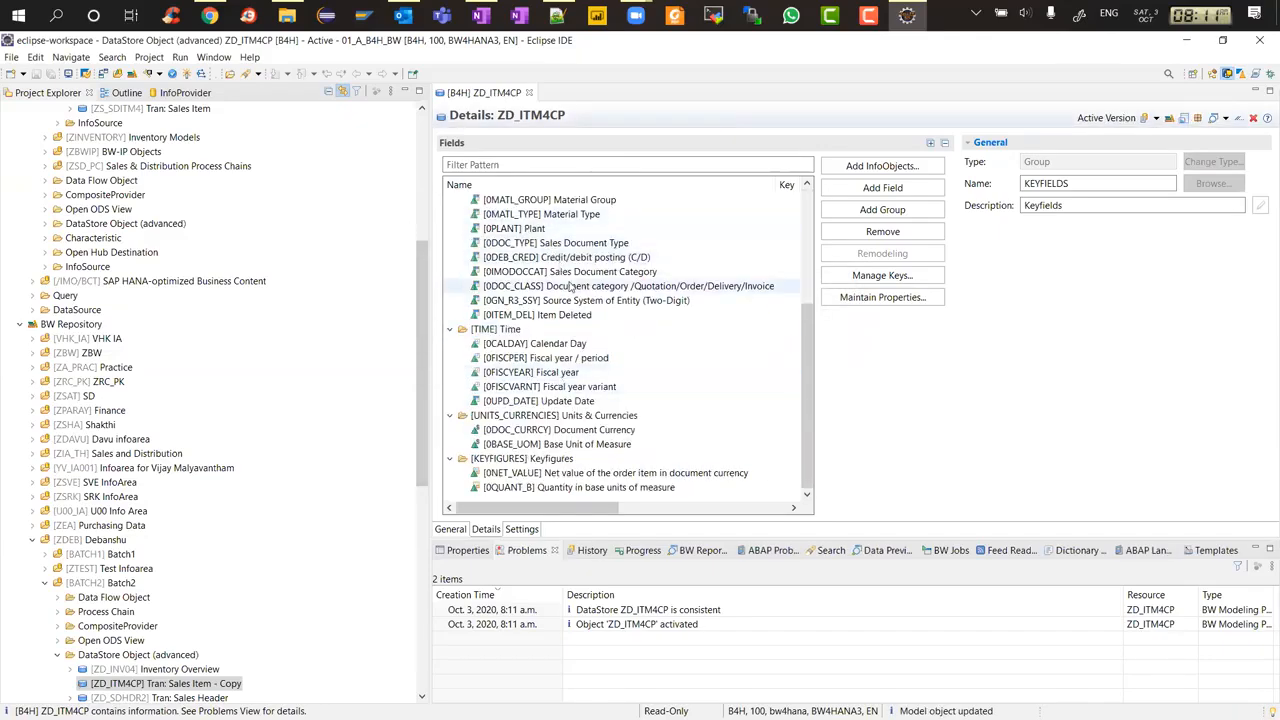
scroll(570, 287, up, 5)
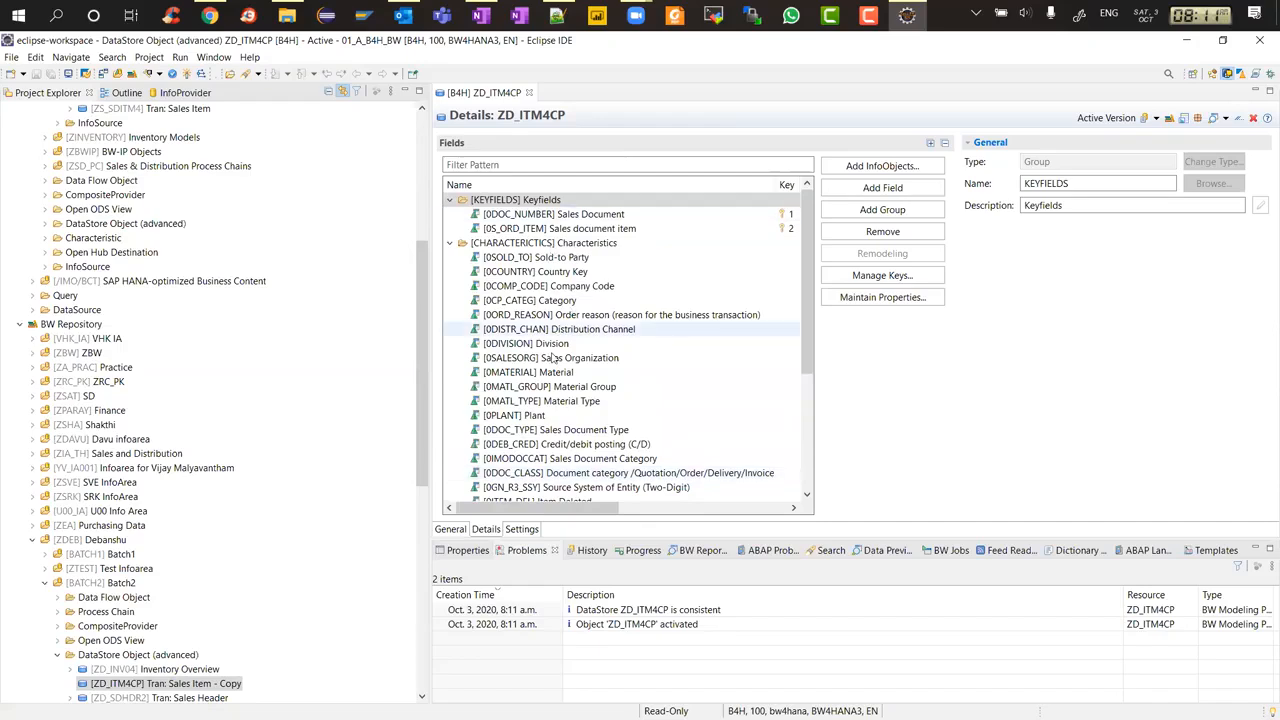
scroll(570, 300, down, 5)
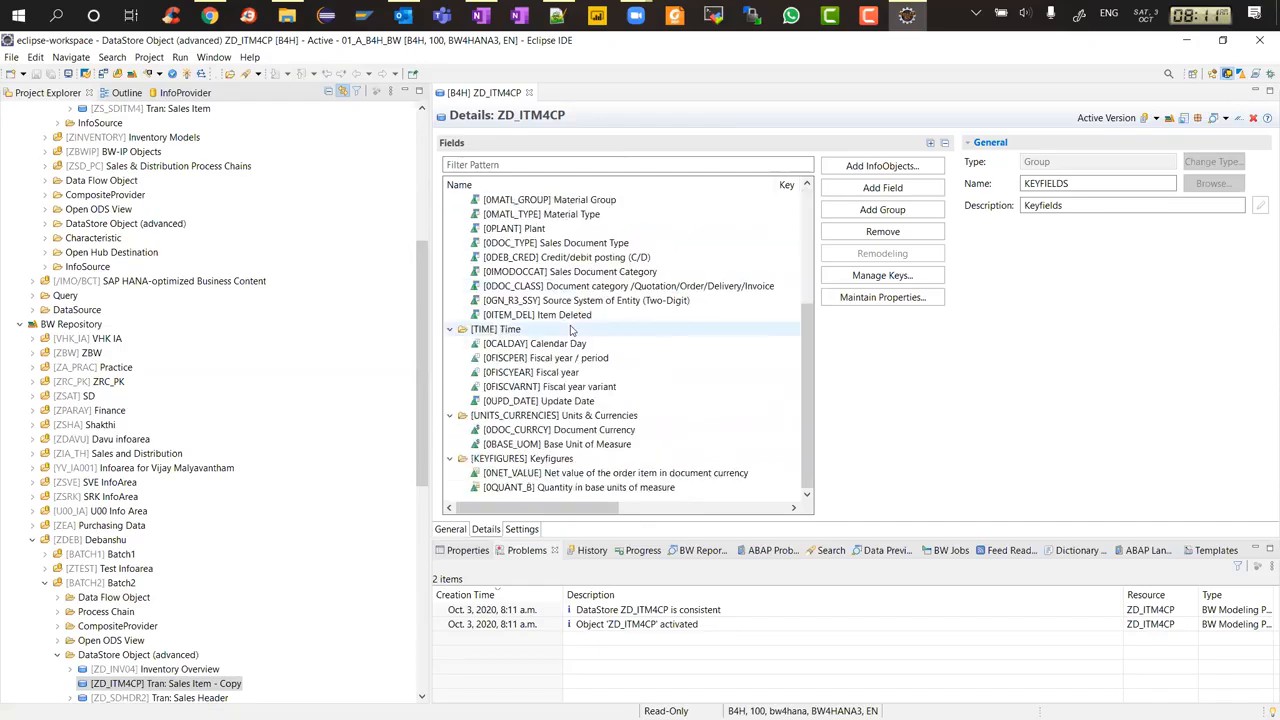
click(548, 271)
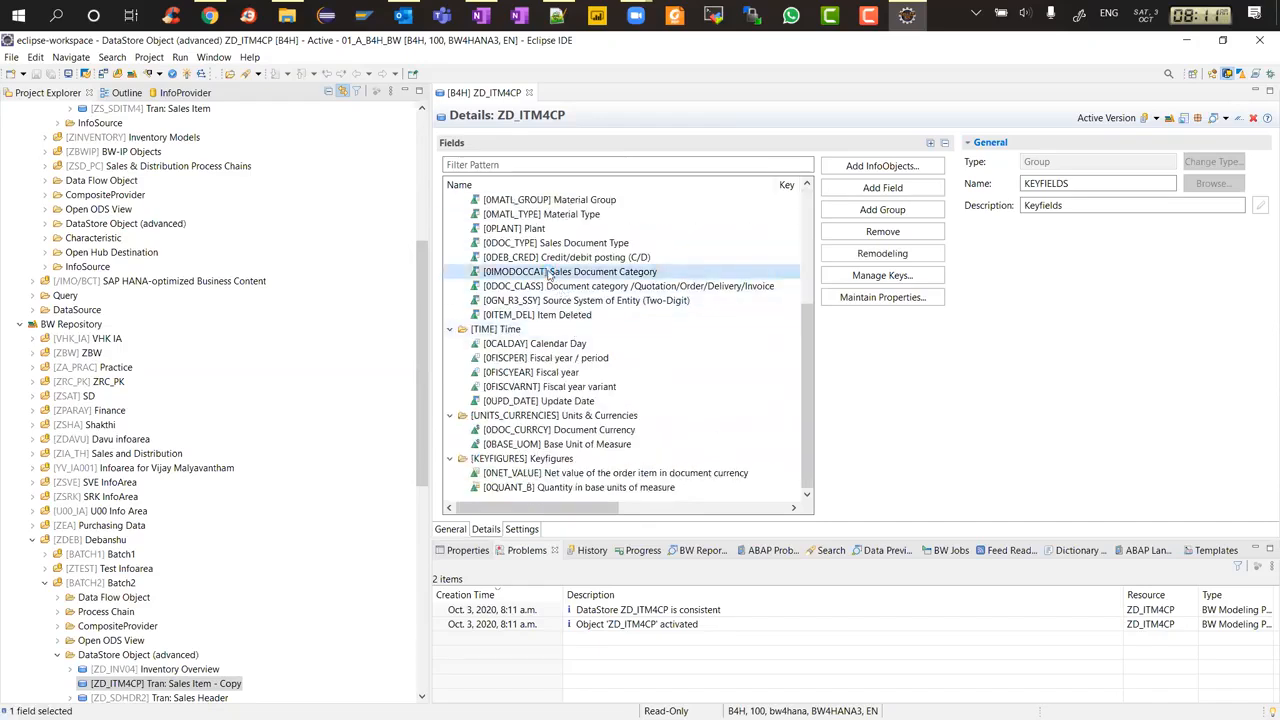
right_click(548, 276)
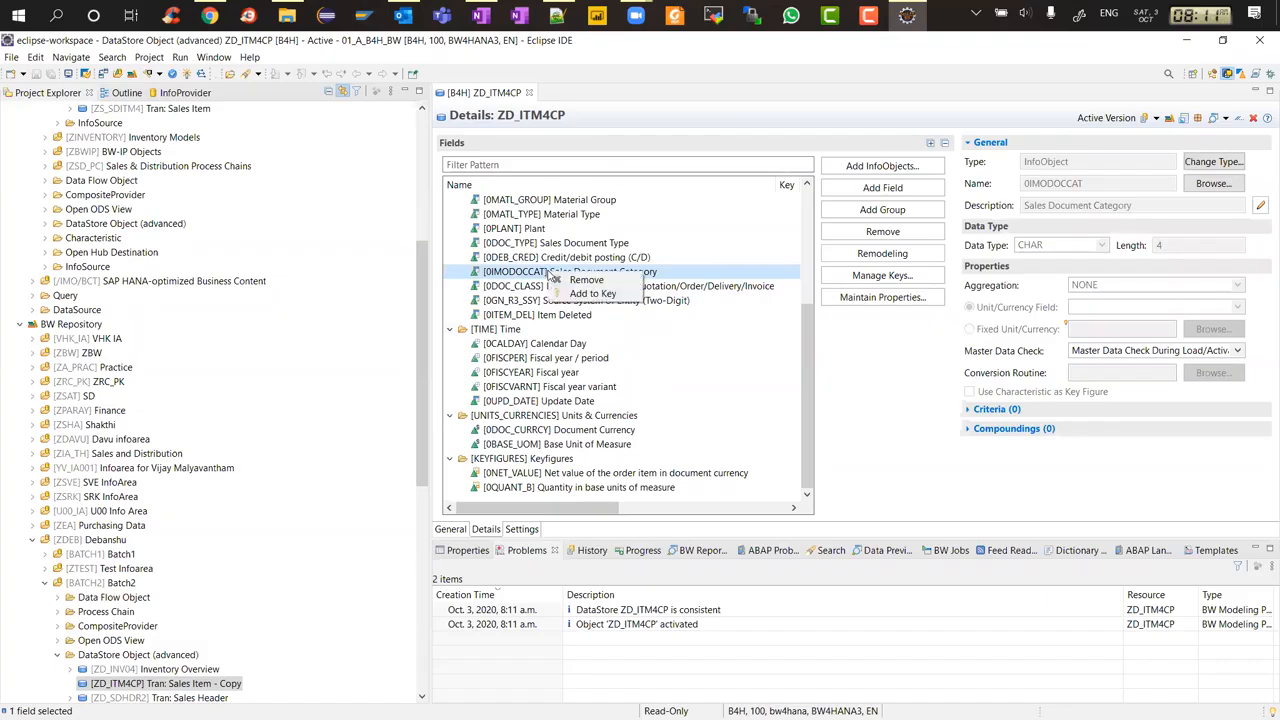
right_click(523, 289)
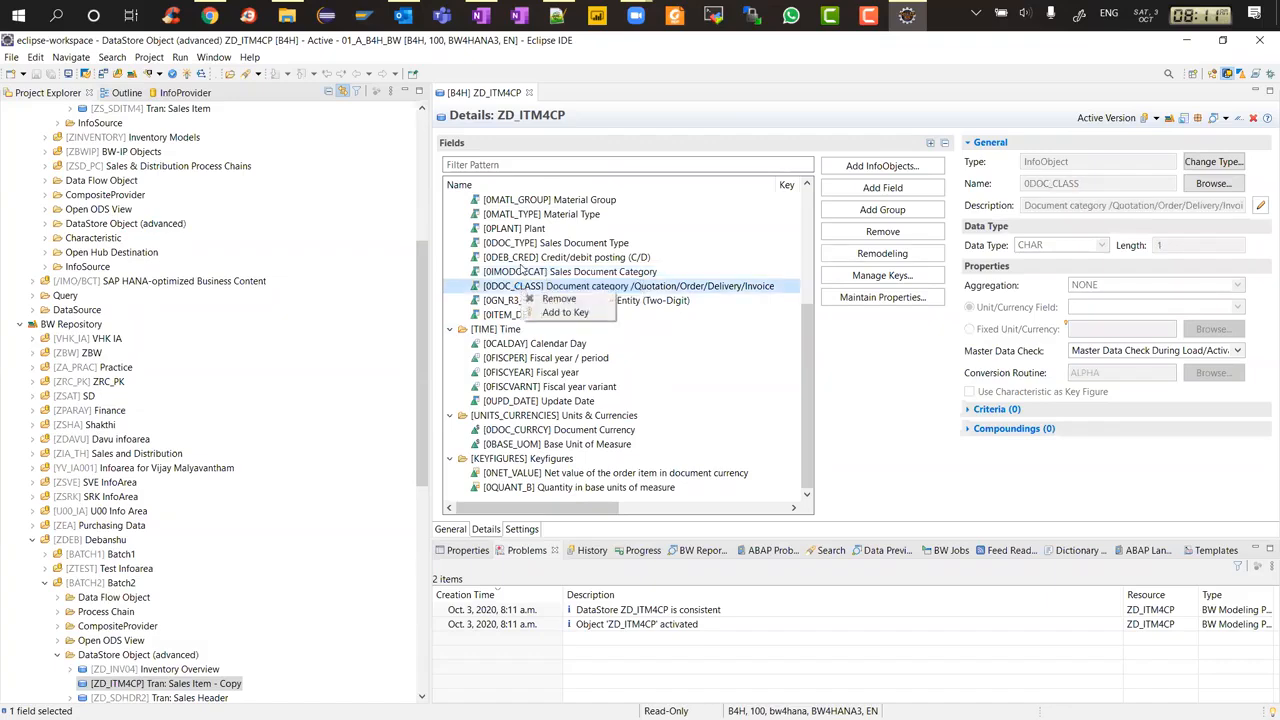
click(524, 262)
scroll(551, 300, up, 5)
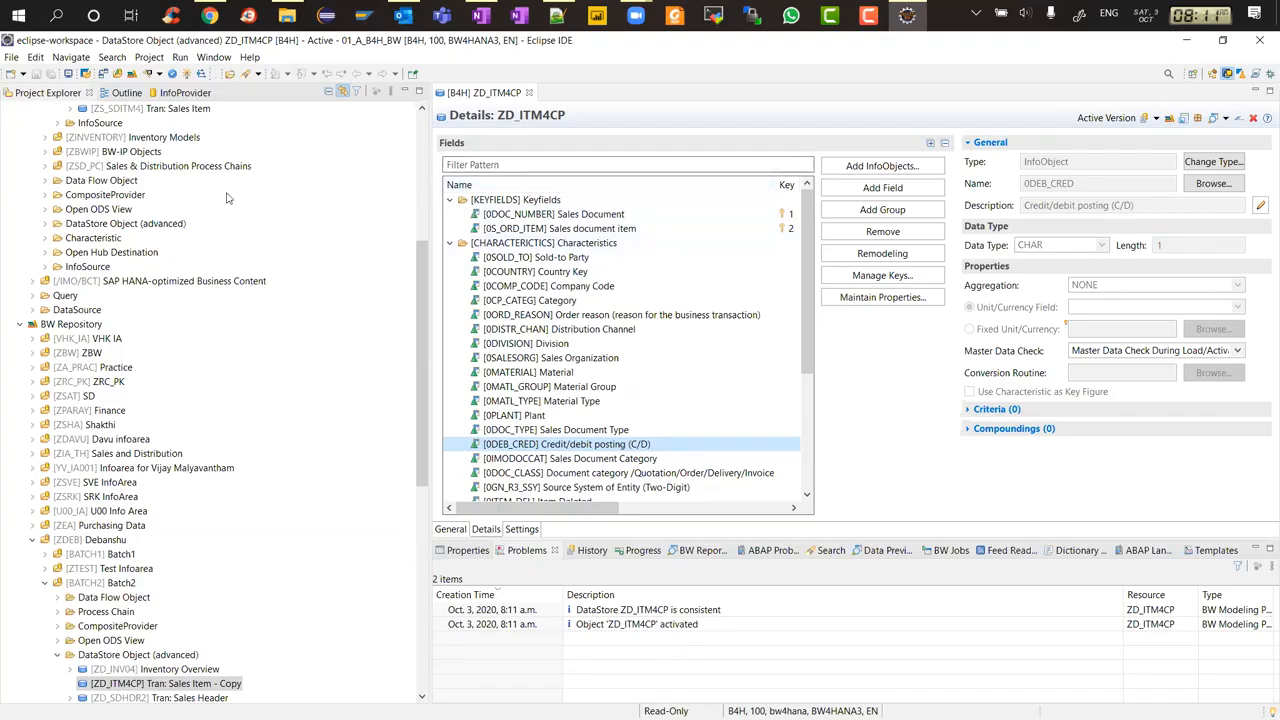
Open the data flow explorer for the ZD_ITM4CP DataStore Object
click(452, 530)
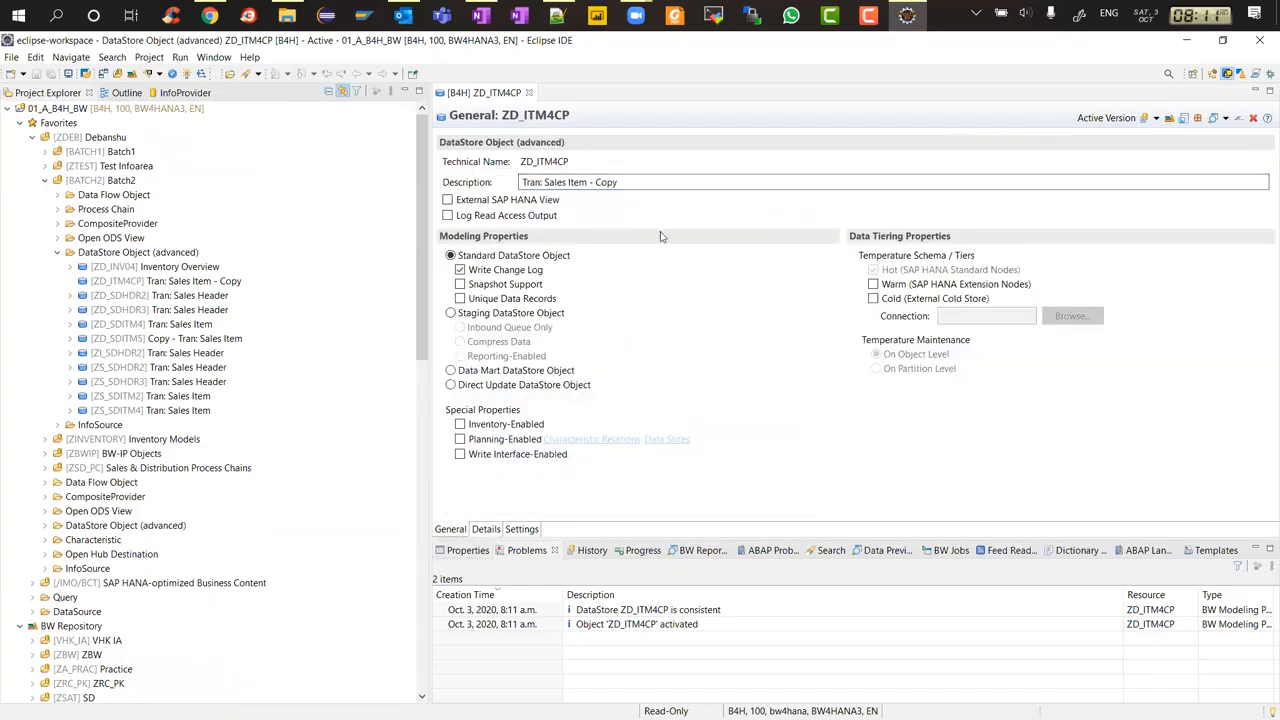
click(168, 298)
click(128, 285)
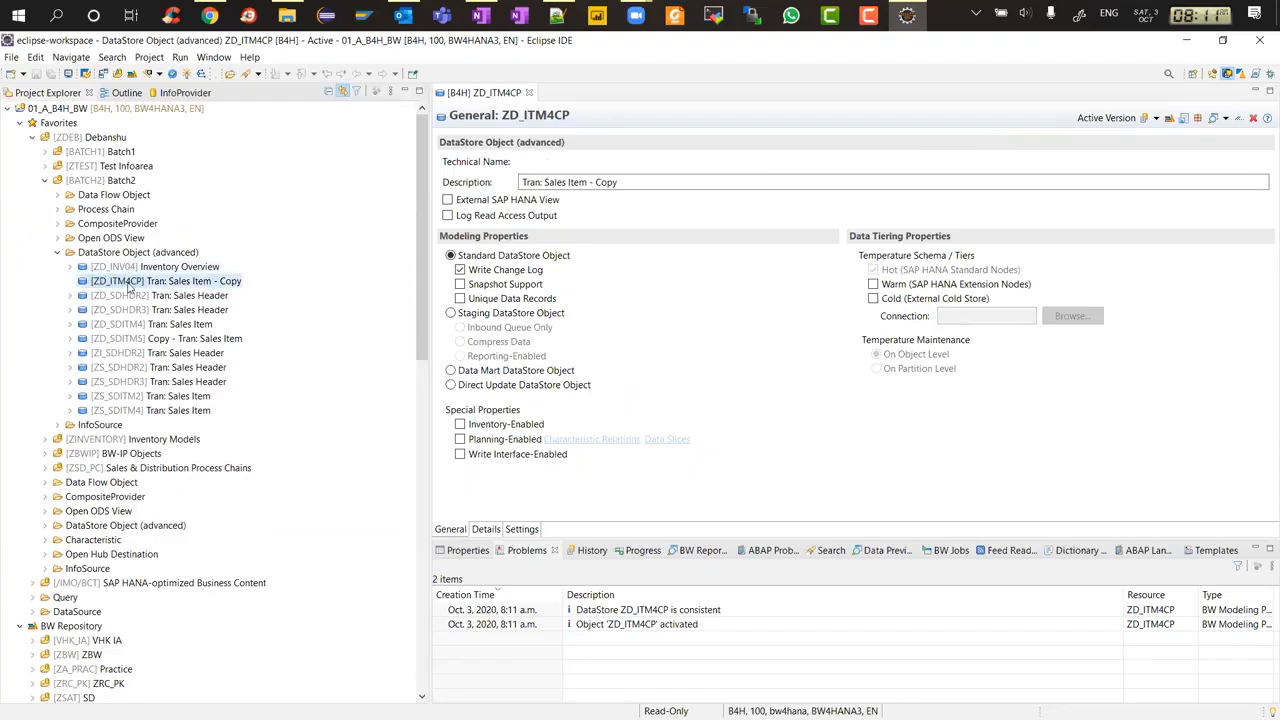
right_click(128, 288)
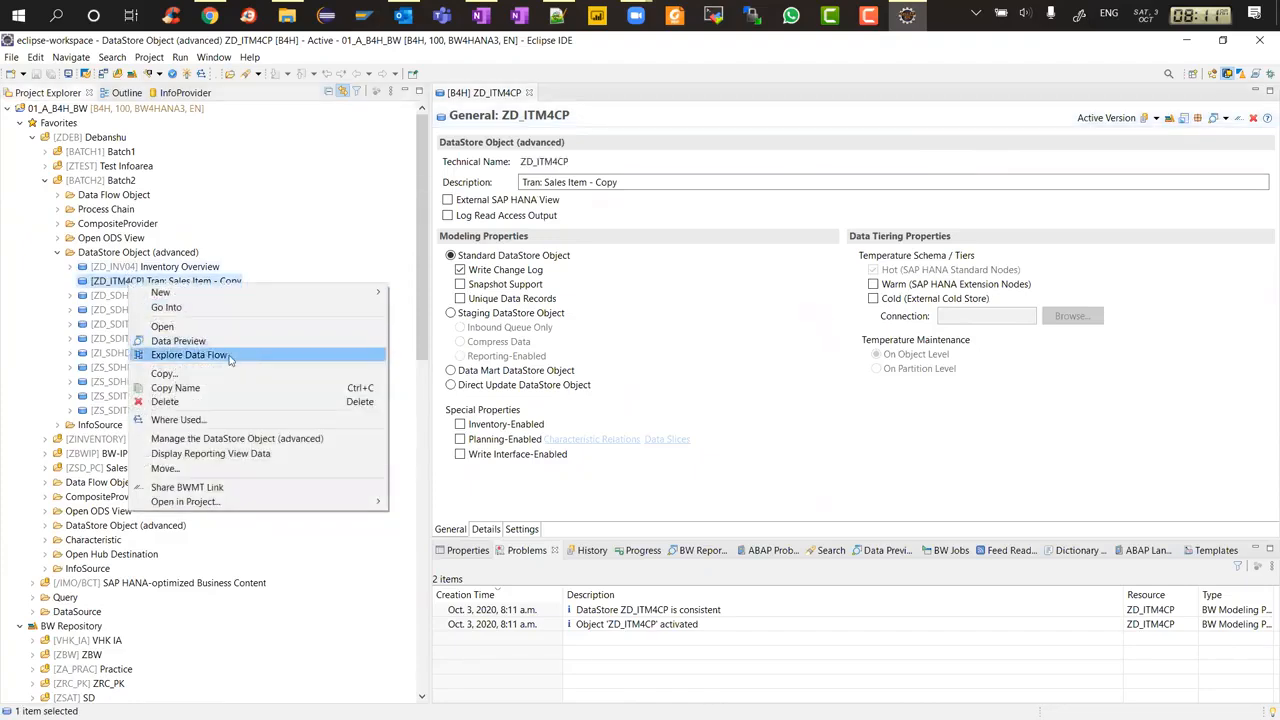
click(189, 355)
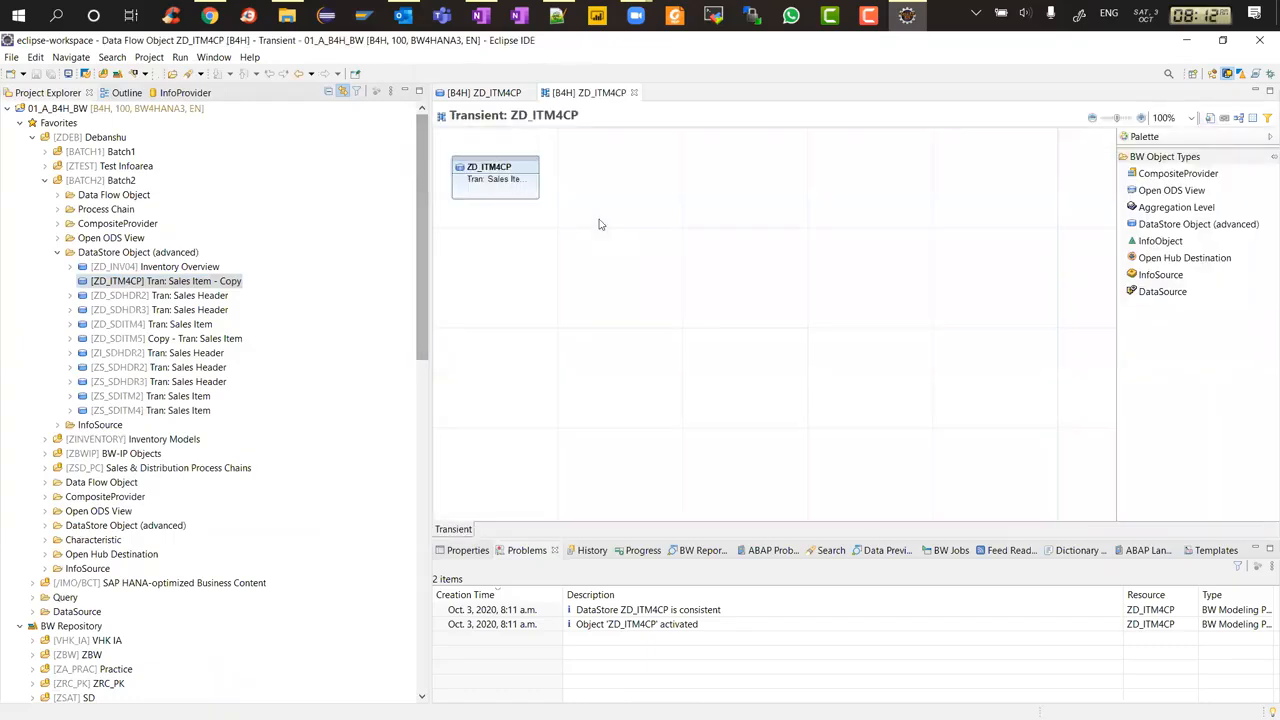
Add a new DataStore Object (advanced) node named ZD_ITM5CP above ZD_ITM4CP in the data flow
mouse_move(500, 170)
drag(494, 176, 619, 376)
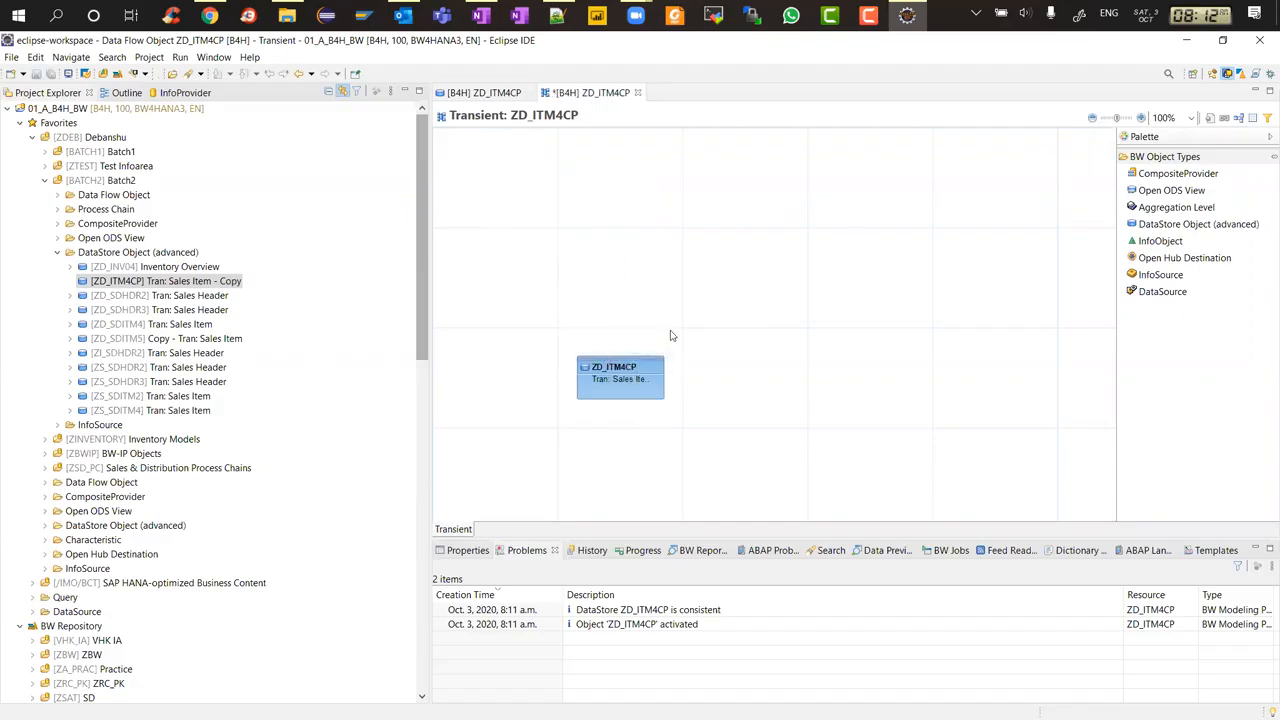
click(596, 322)
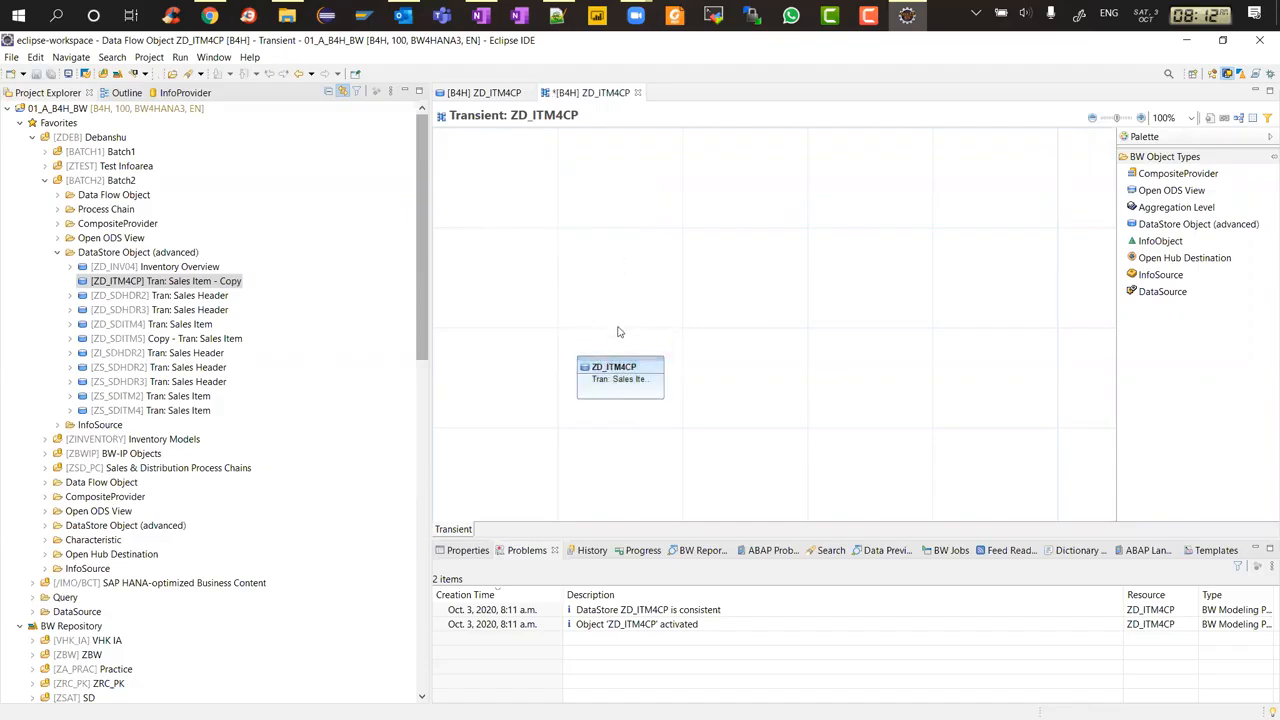
click(1168, 225)
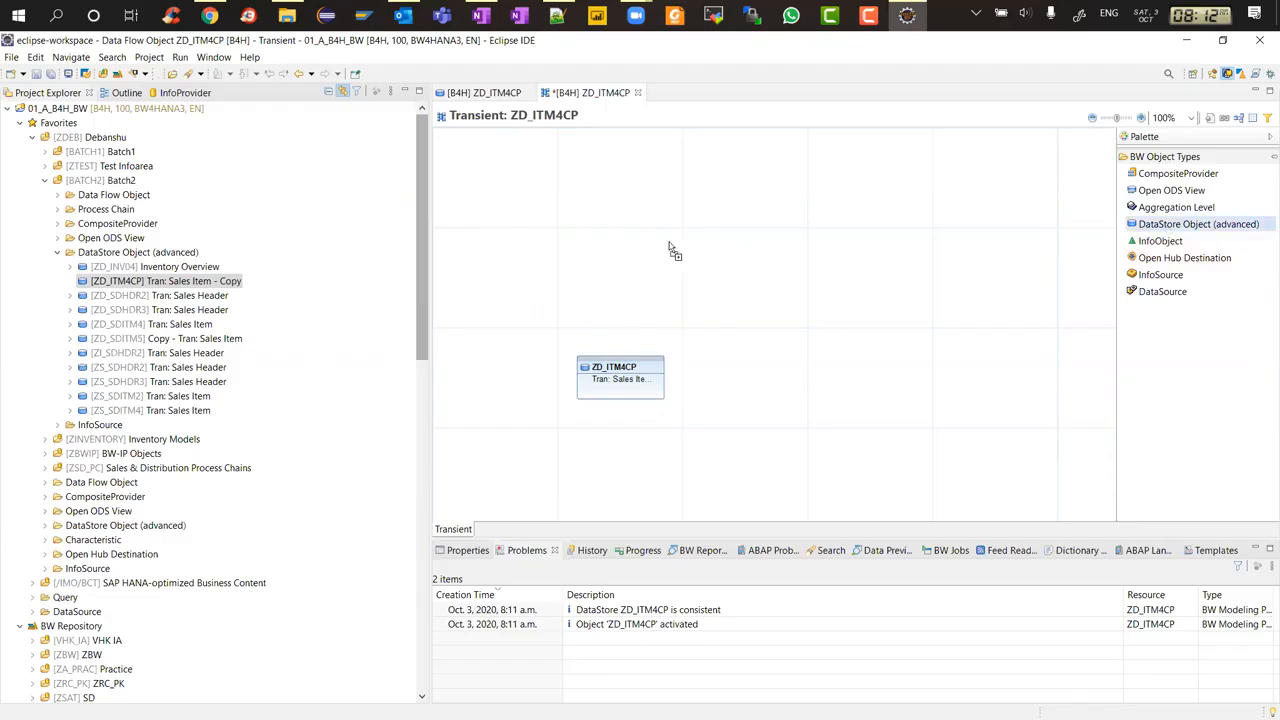
click(623, 247)
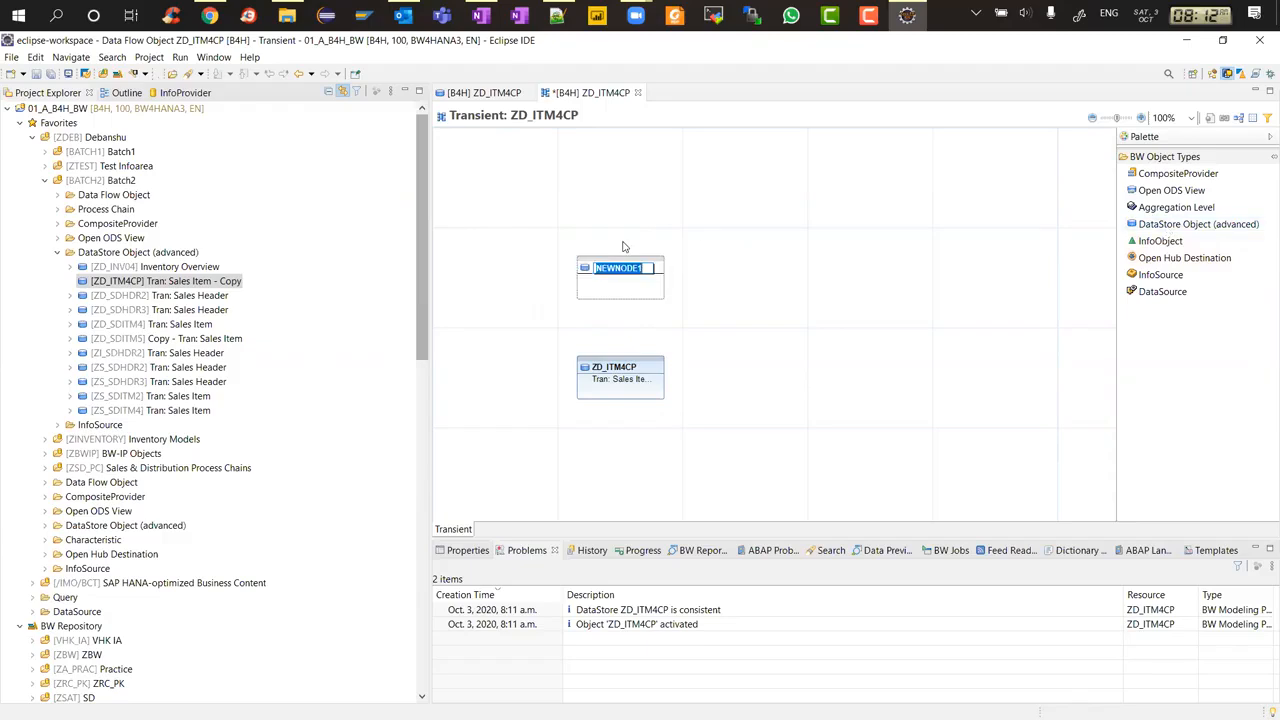
text(ZD_ITM5CP)
key(BackSpace)
text(CP)
key(Return)
Connect ZD_ITM4CP to the ZD_ITM5CP node and start creating ZD_ITM5CP as a copy of ZD_ITM4CP
drag(608, 362, 620, 296)
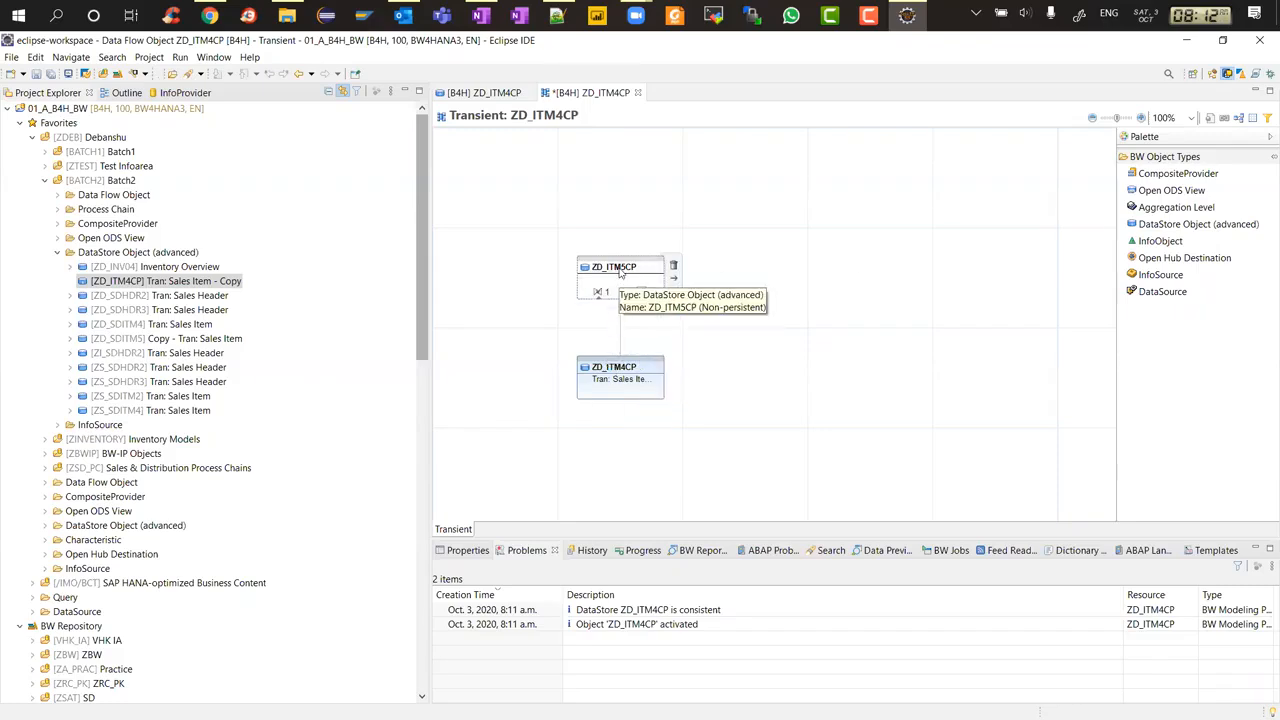
right_click(621, 268)
click(770, 377)
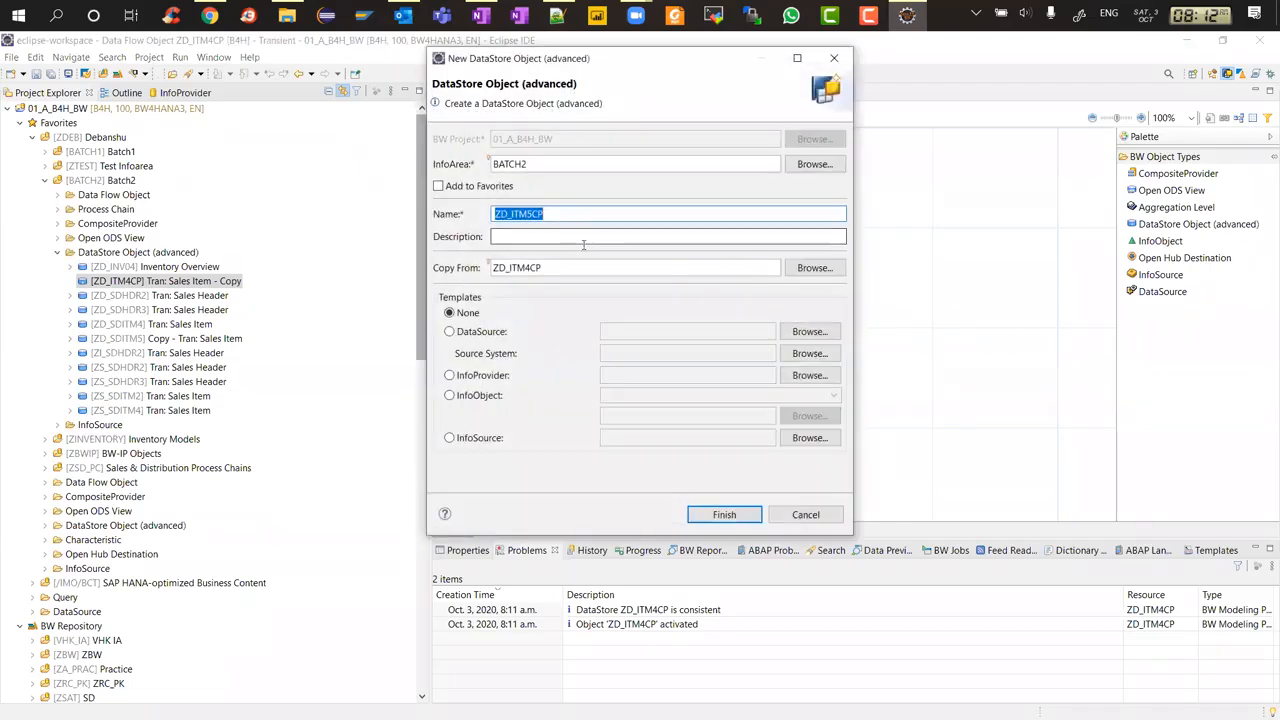
Describe the new object as 'Tran: Sales Item Copy' and finish creating it
click(585, 238)
text(Tran: SaleS Item)
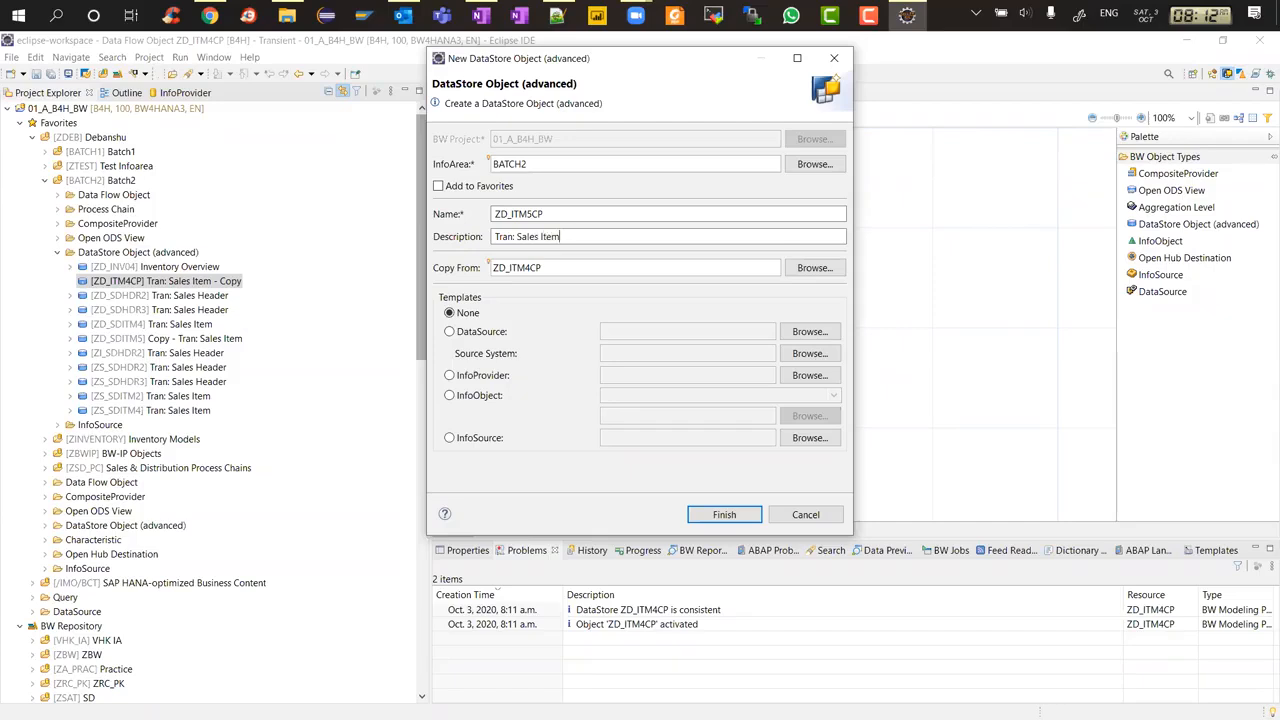
text( Copy)
click(722, 514)
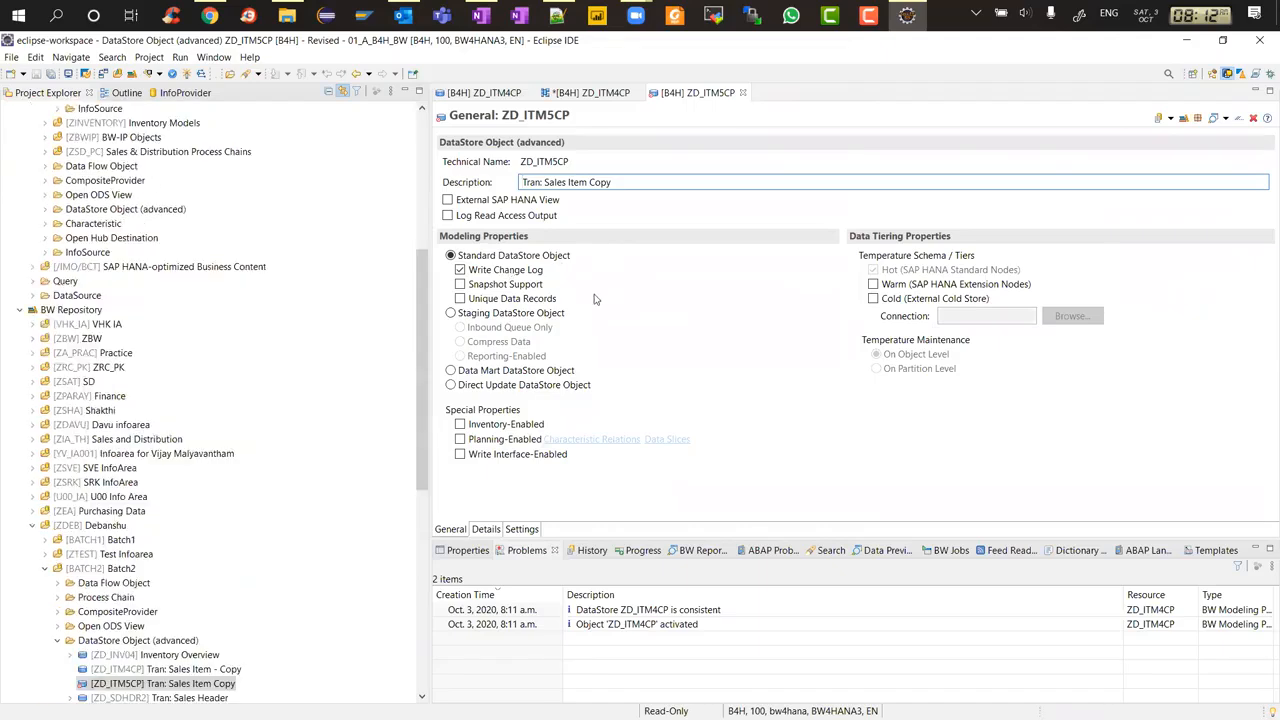
Change ZD_ITM5CP to a Data Mart DataStore Object, accepting the key deletion, and activate it
click(484, 372)
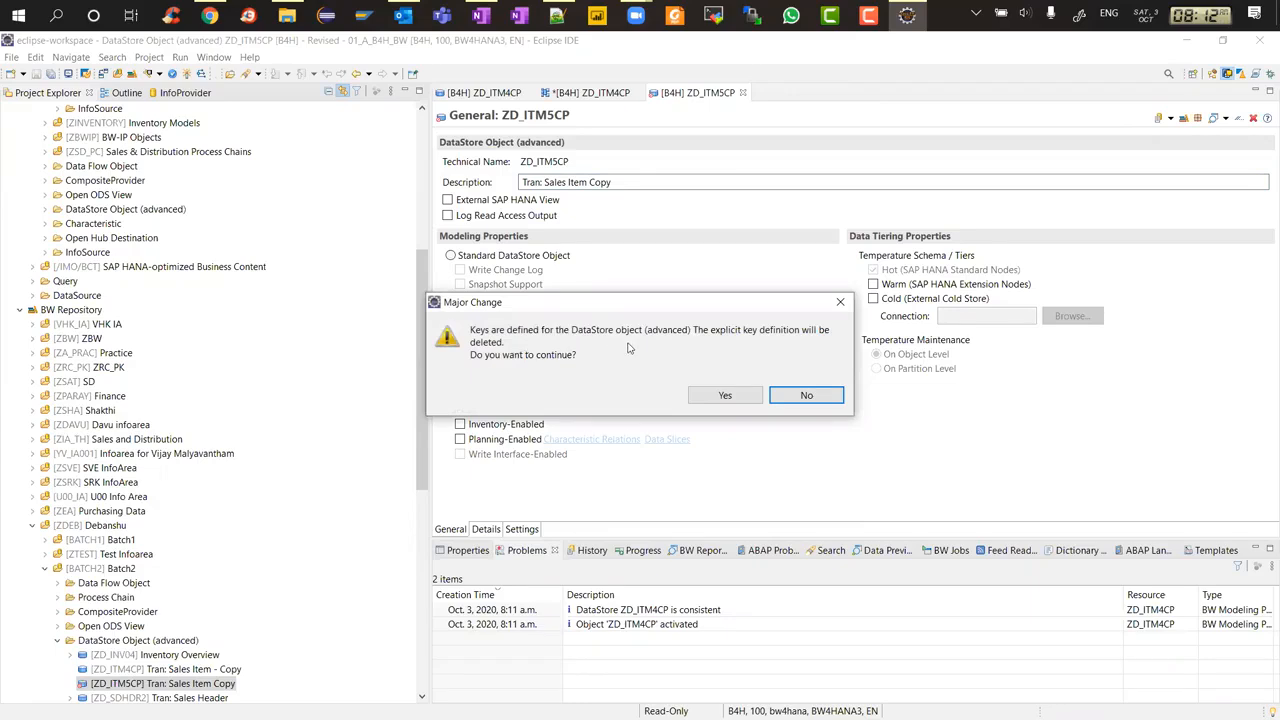
click(730, 396)
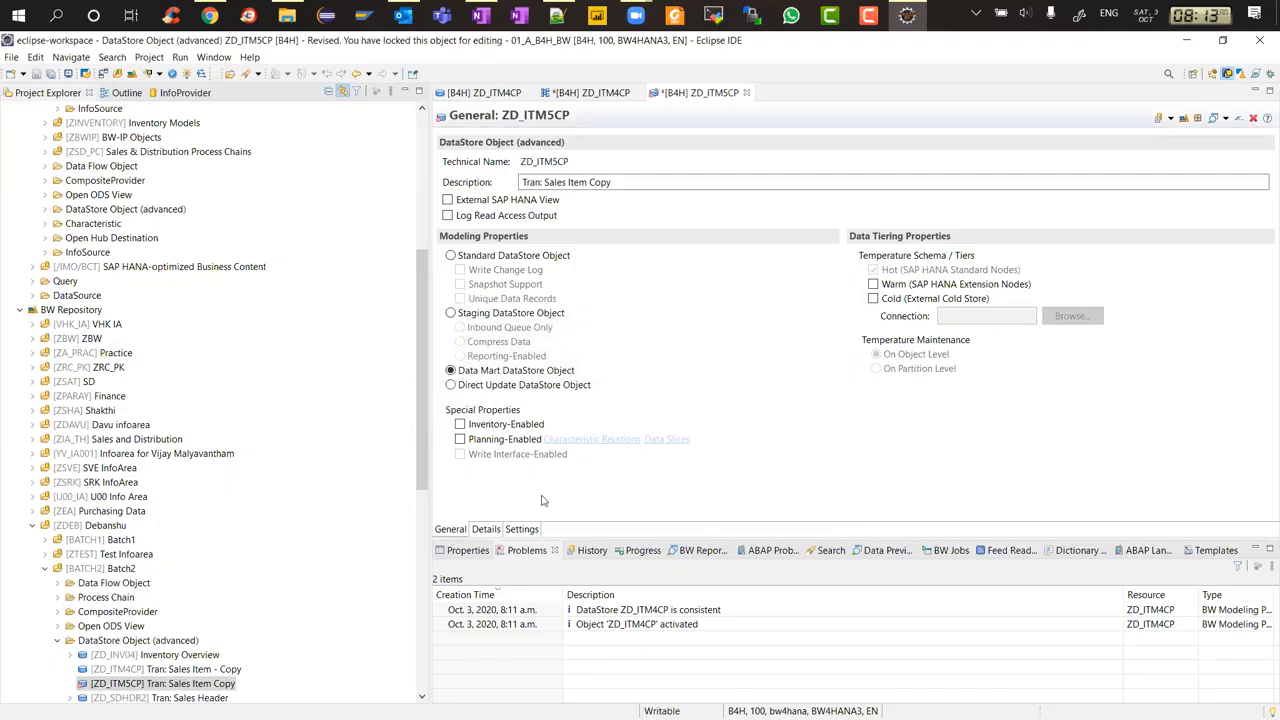
click(494, 530)
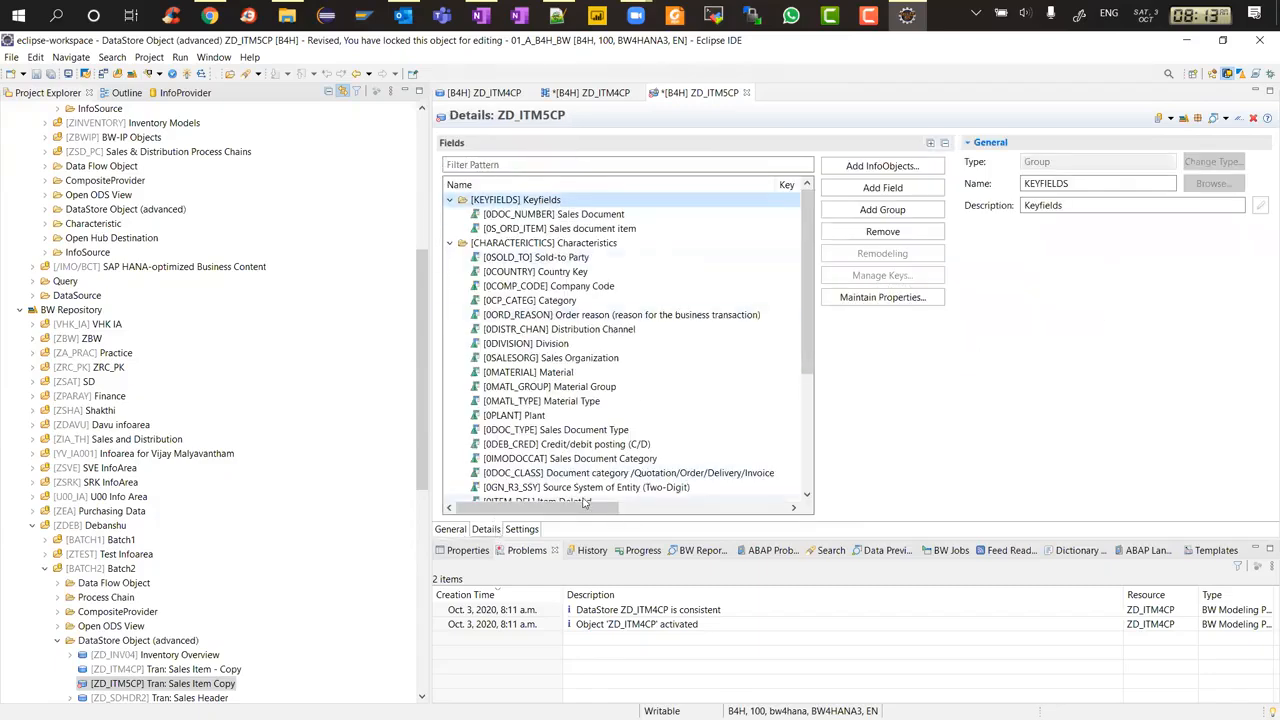
click(528, 532)
click(455, 532)
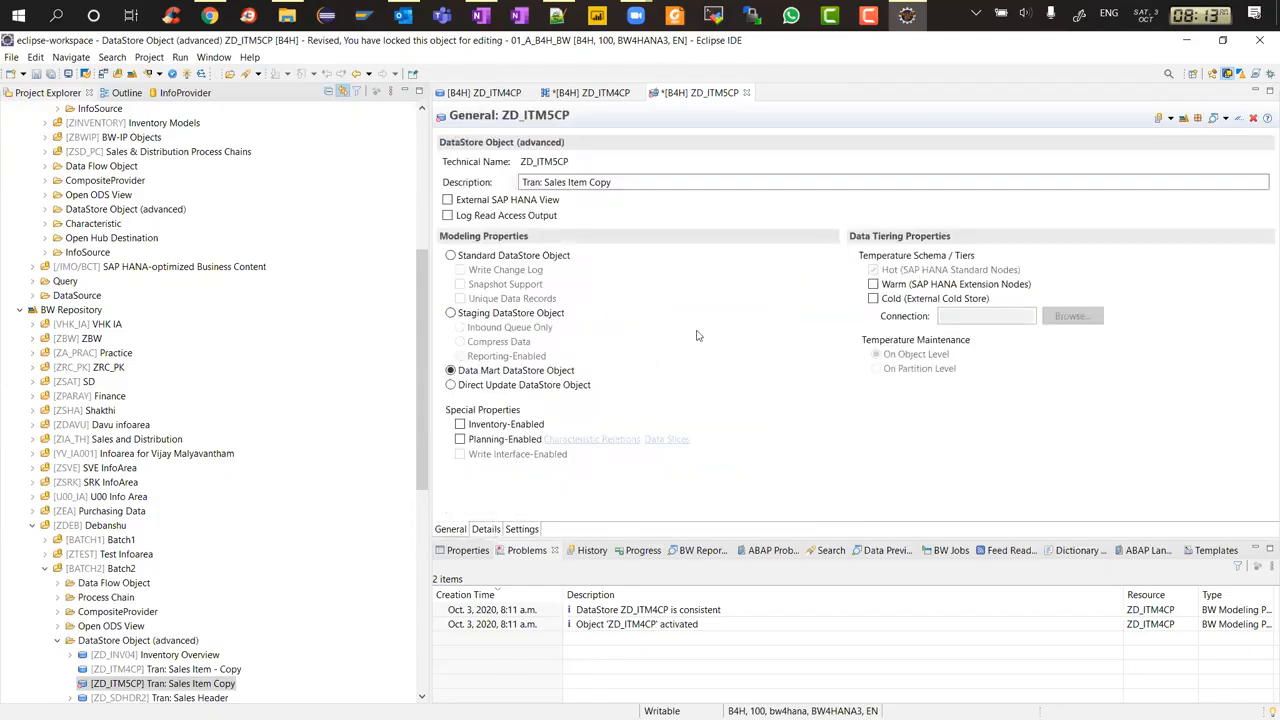
key(ctrl+s)
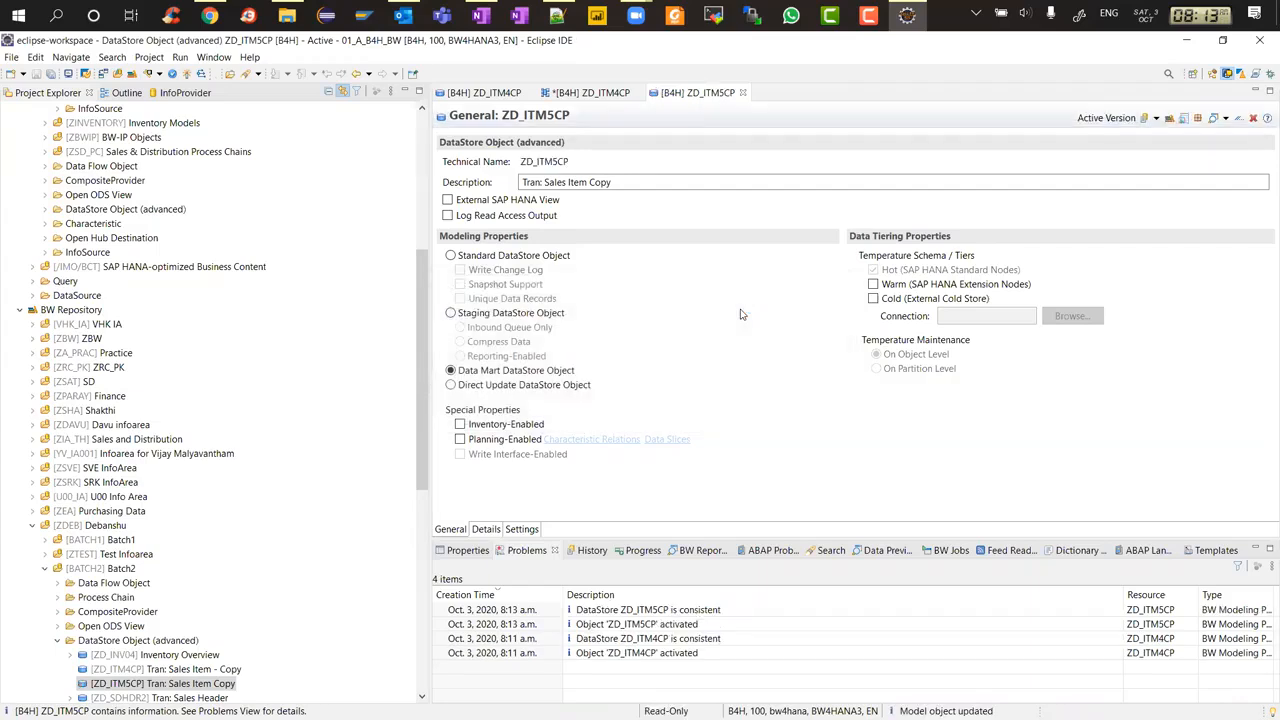
Create a transformation from ZD_ITM4CP to ZD_ITM5CP in the data flow and activate it
click(743, 93)
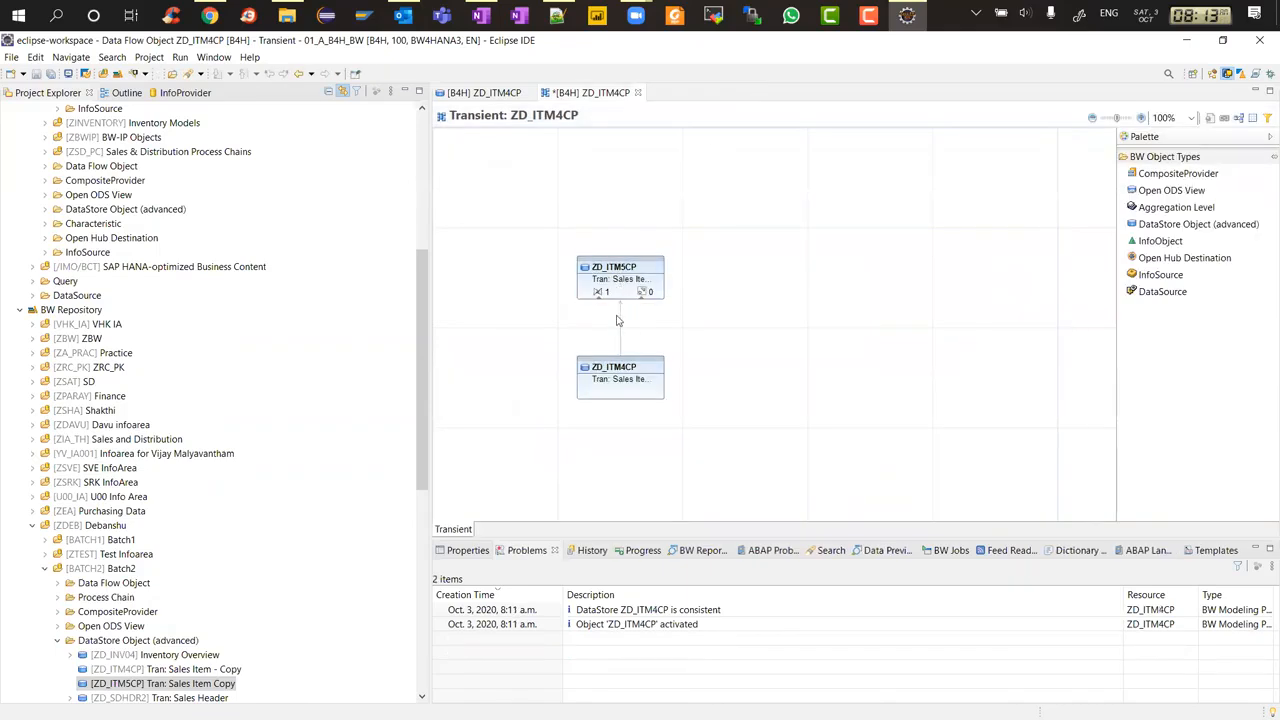
right_click(594, 295)
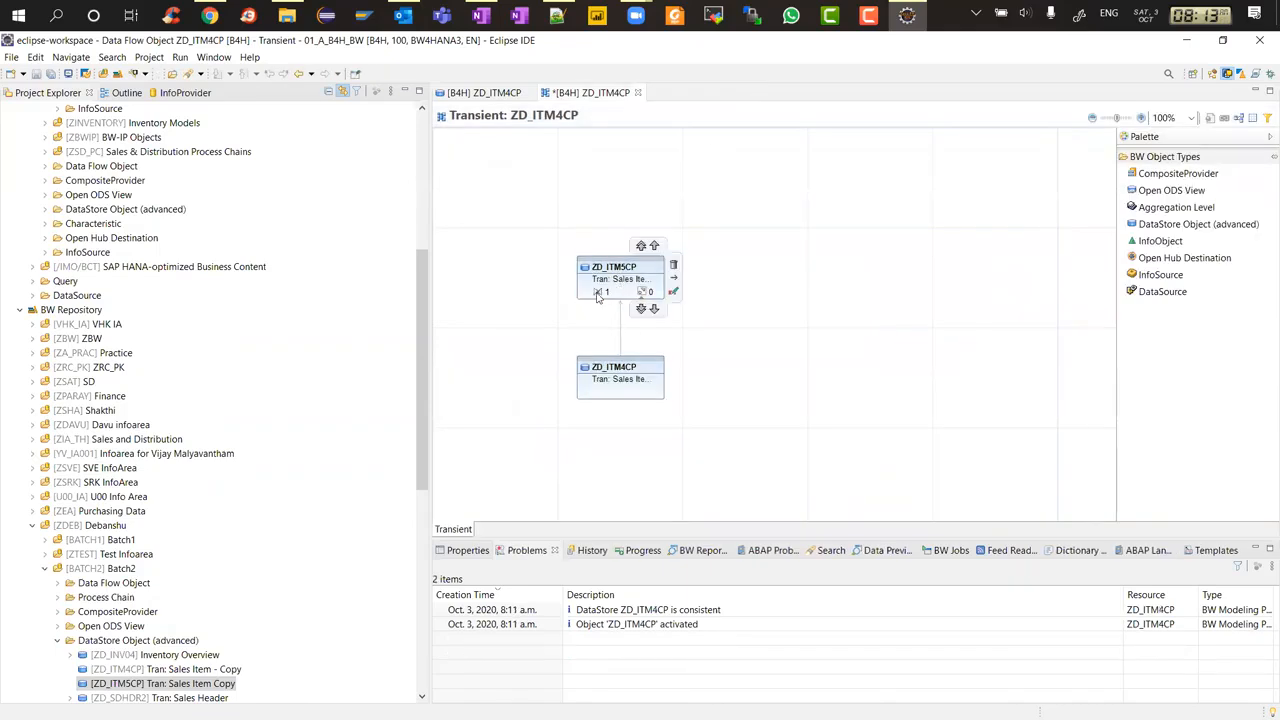
click(638, 302)
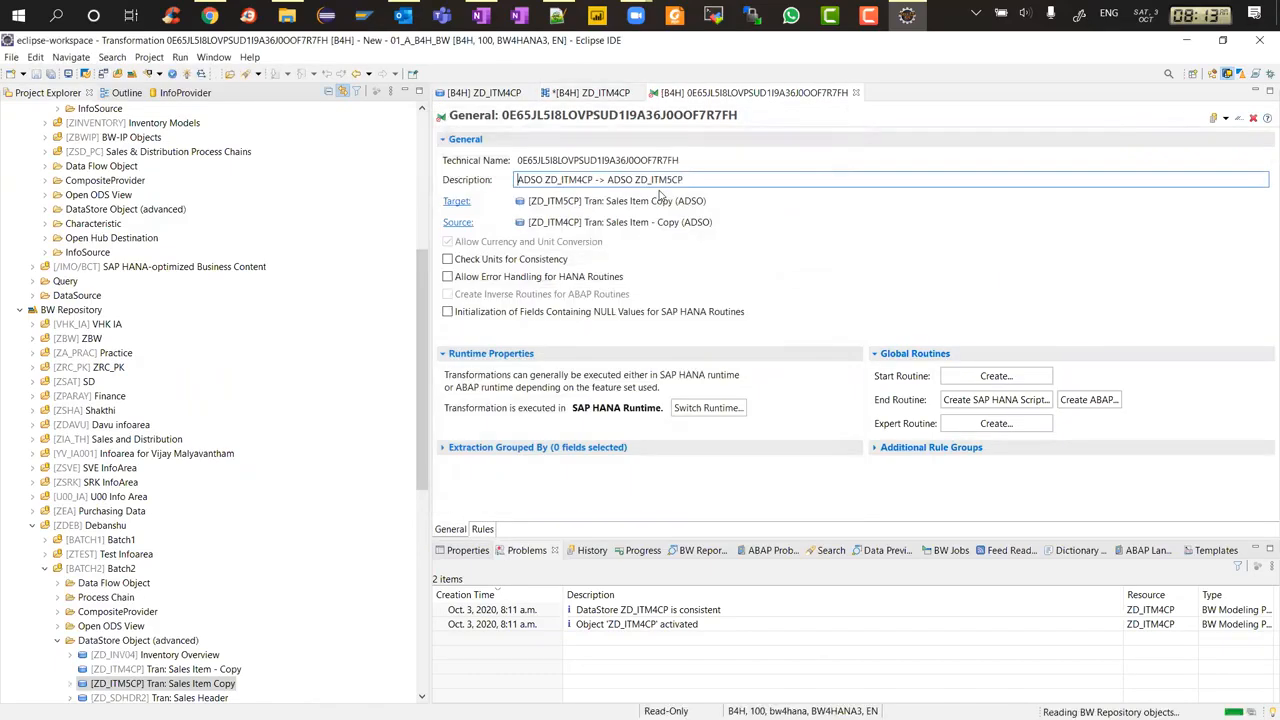
key(ctrl+F3)
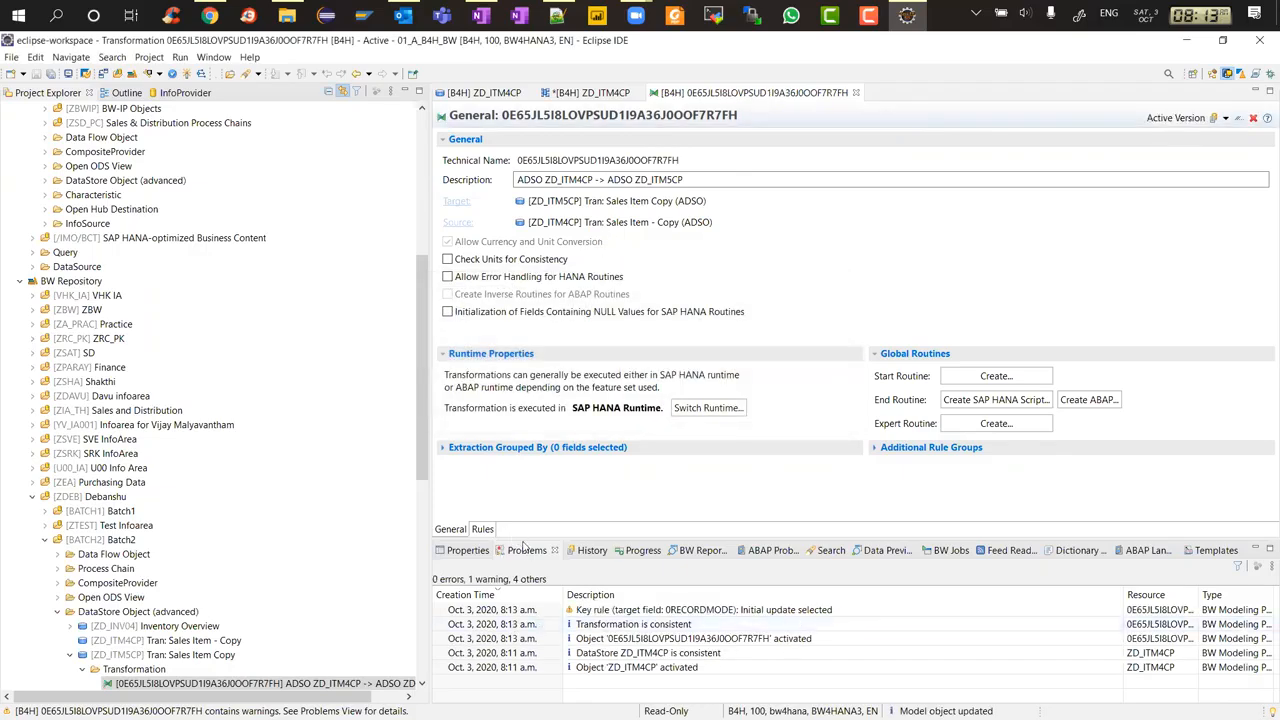
Examine the transformation rules mapping source fields of ZD_ITM4CP to target fields of ZD_ITM5CP
click(483, 530)
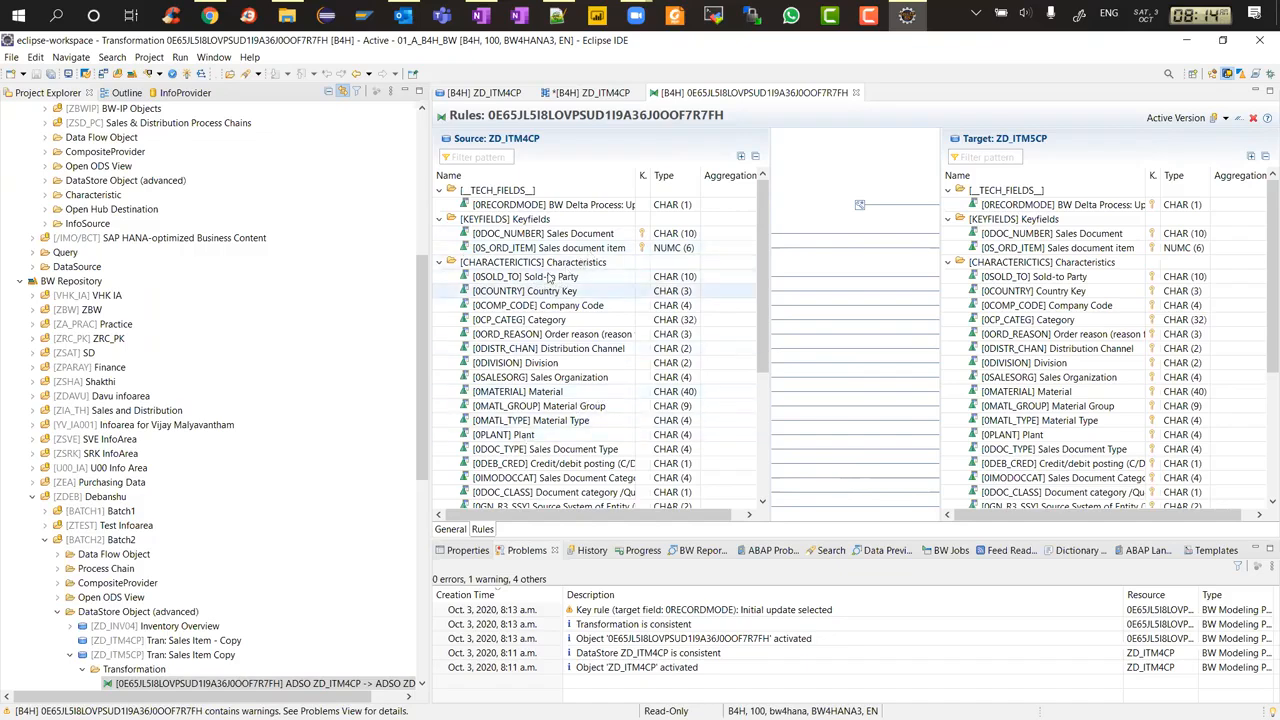
scroll(572, 346, down, 5)
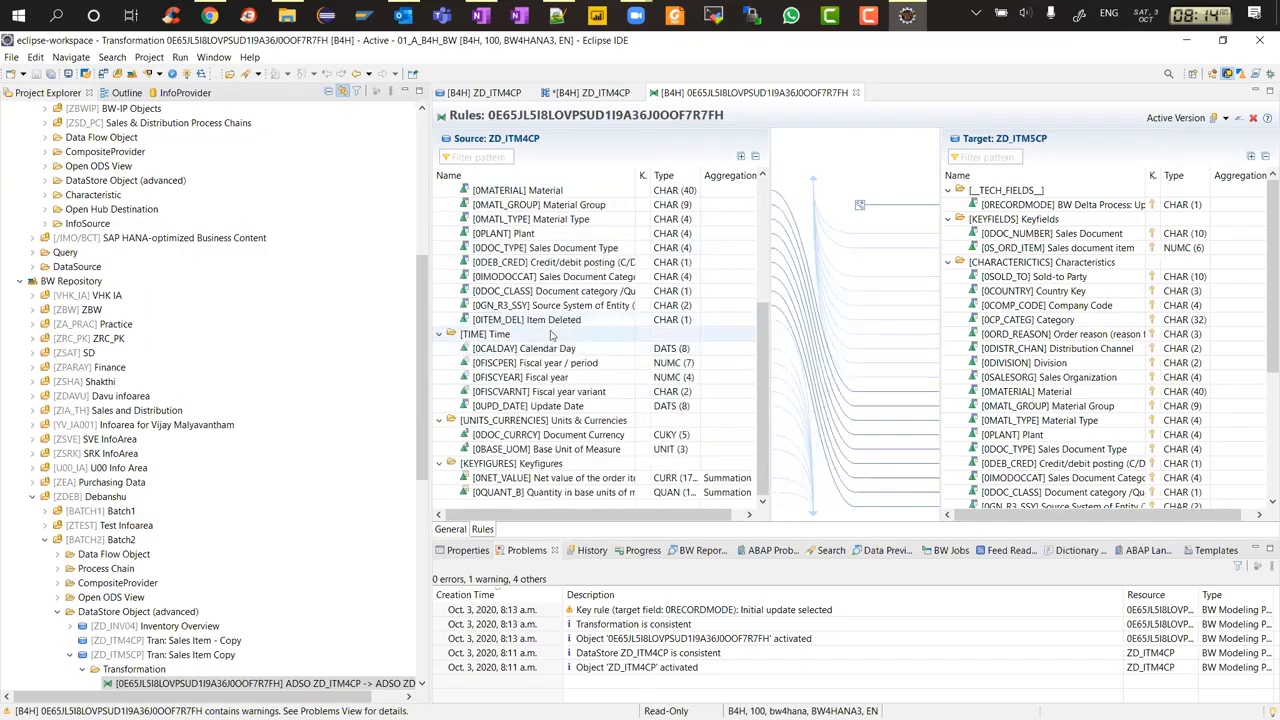
right_click(524, 206)
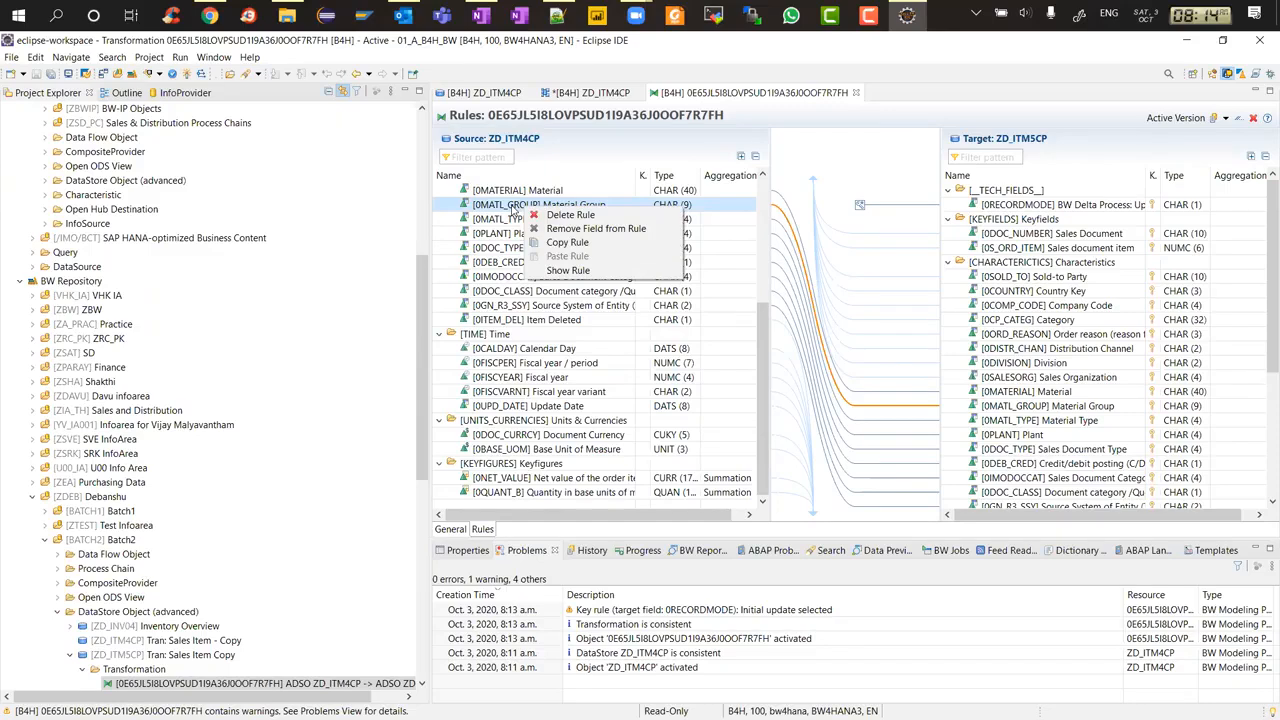
click(513, 208)
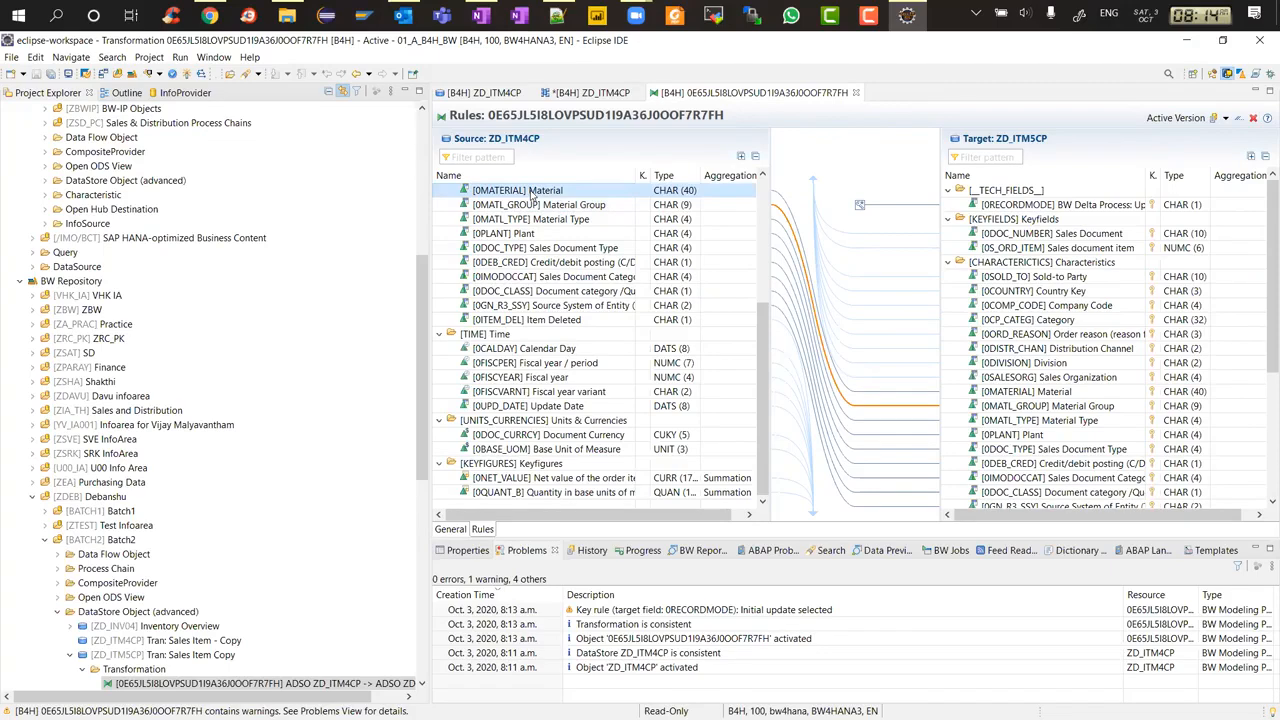
Open the 0MATERIAL characteristic and view its display and navigation attributes
double_click(531, 192)
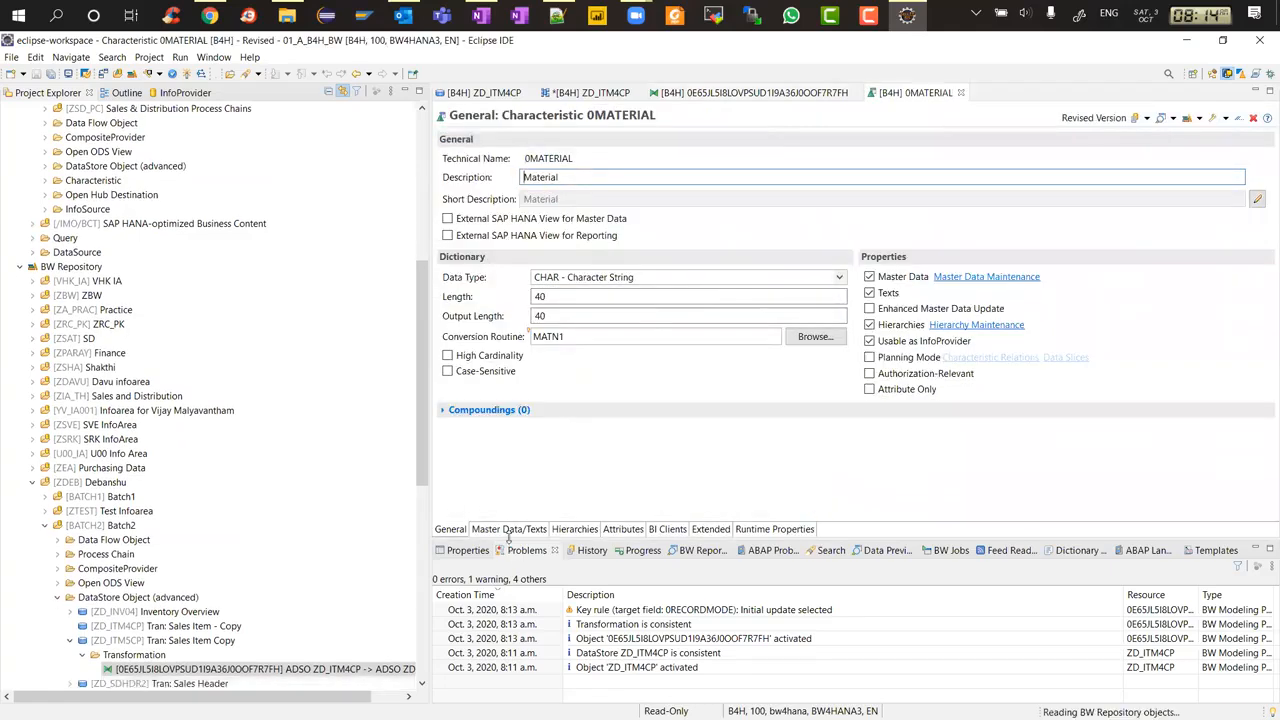
click(626, 529)
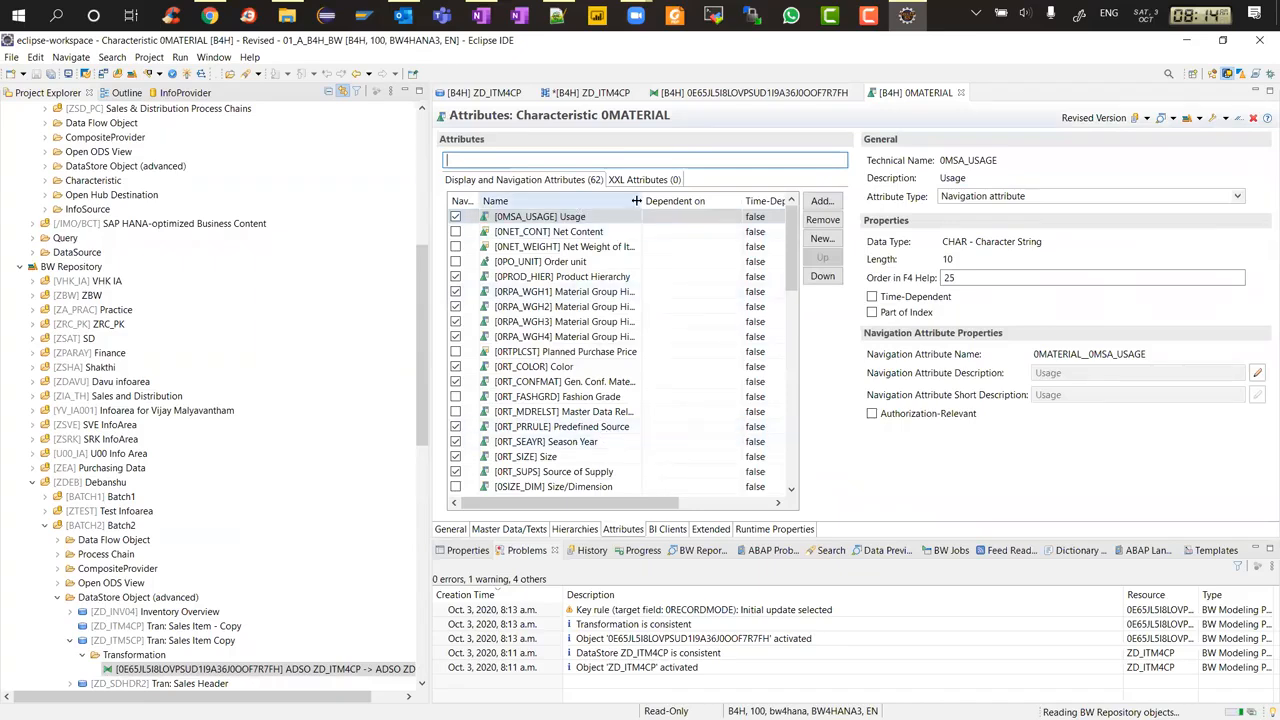
drag(638, 201, 688, 201)
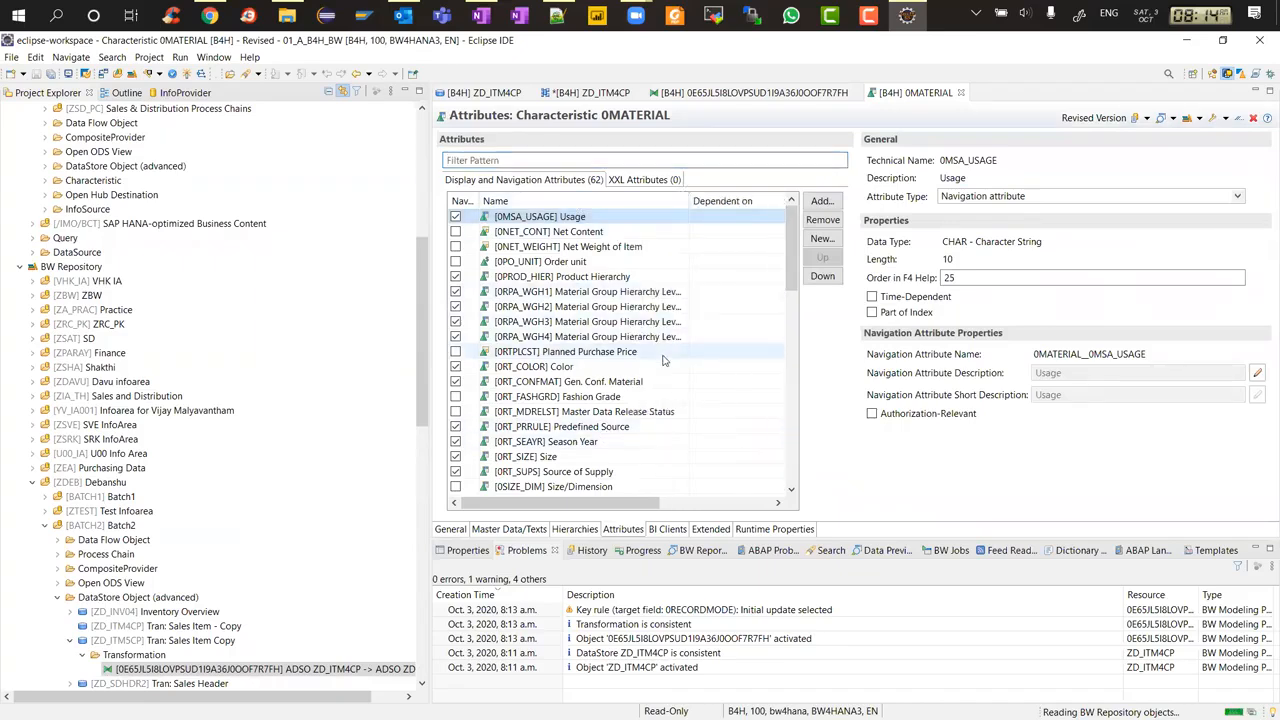
Add the 0IND_SECTOR Industry InfoObject to the Characteristics group of ZD_ITM5CP
scroll(663, 357, down, 7)
scroll(663, 357, down, 6)
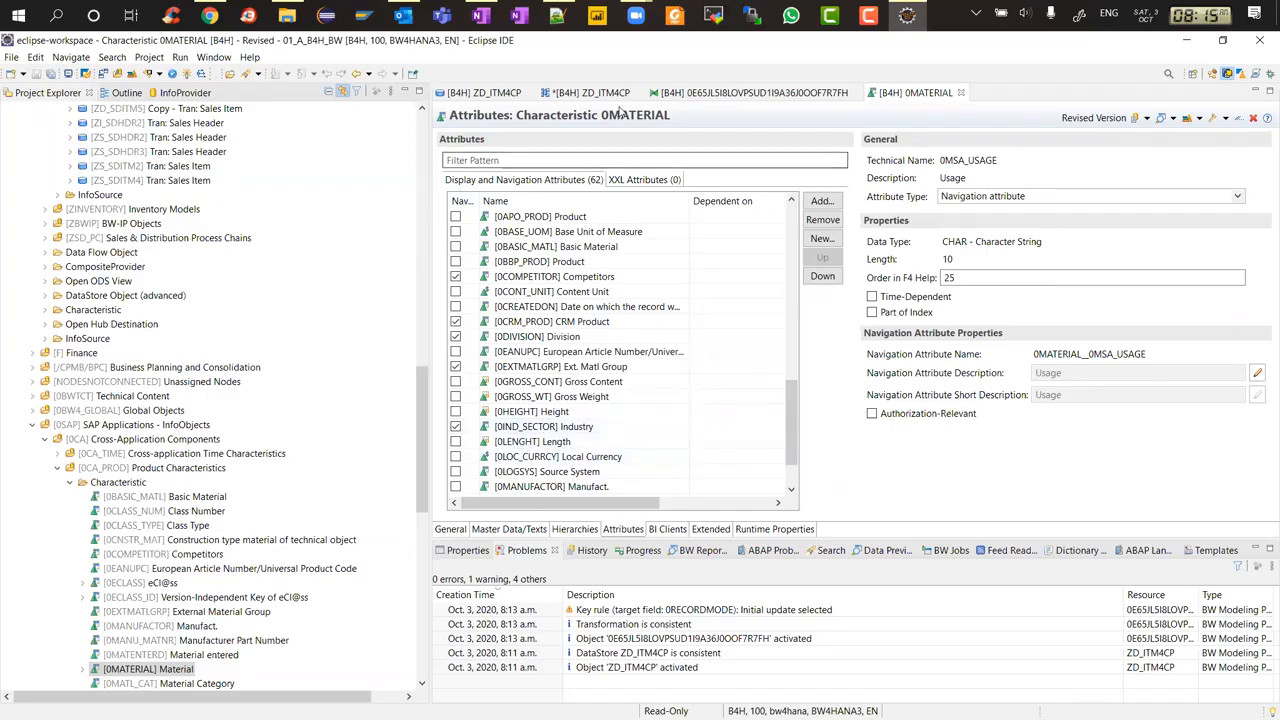
click(488, 93)
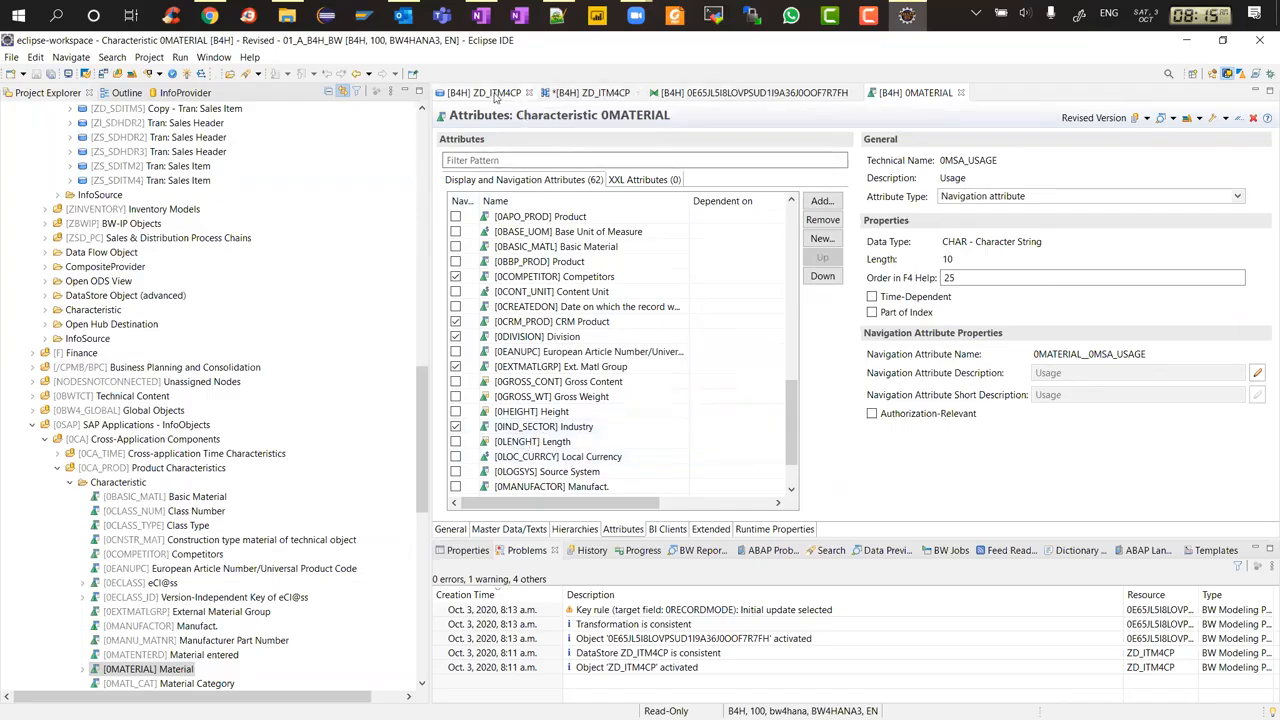
click(588, 93)
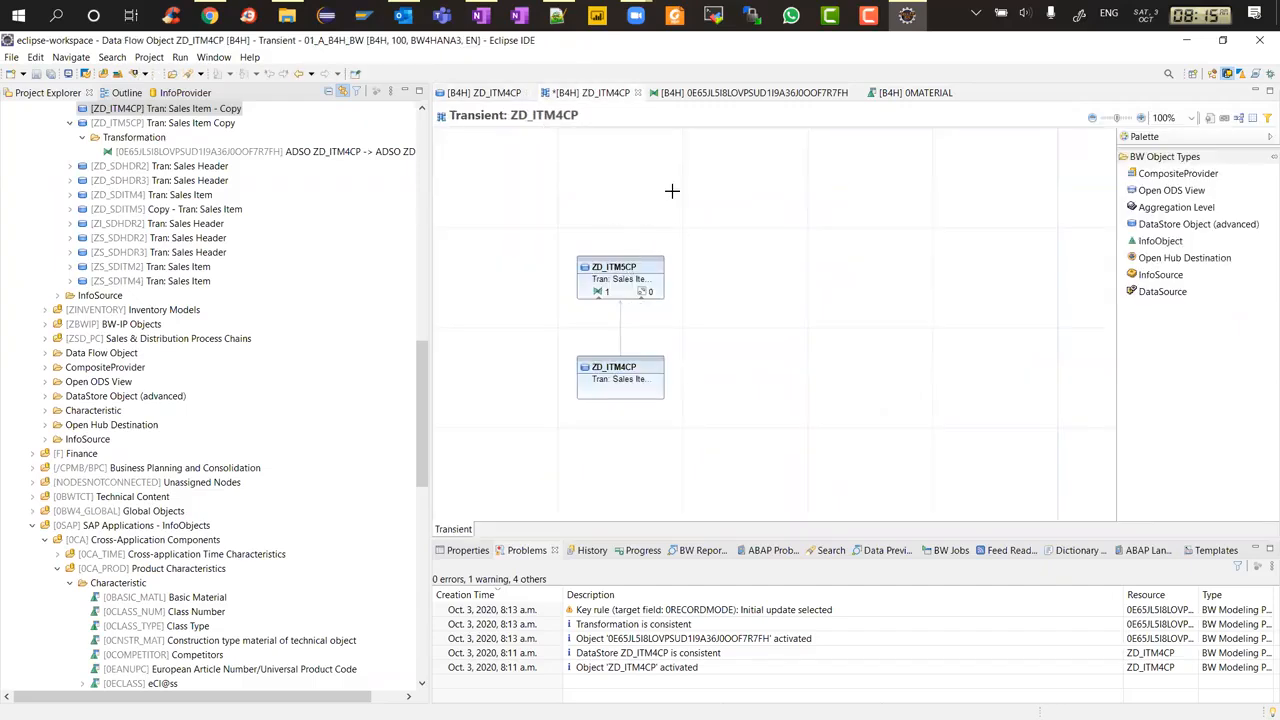
click(631, 273)
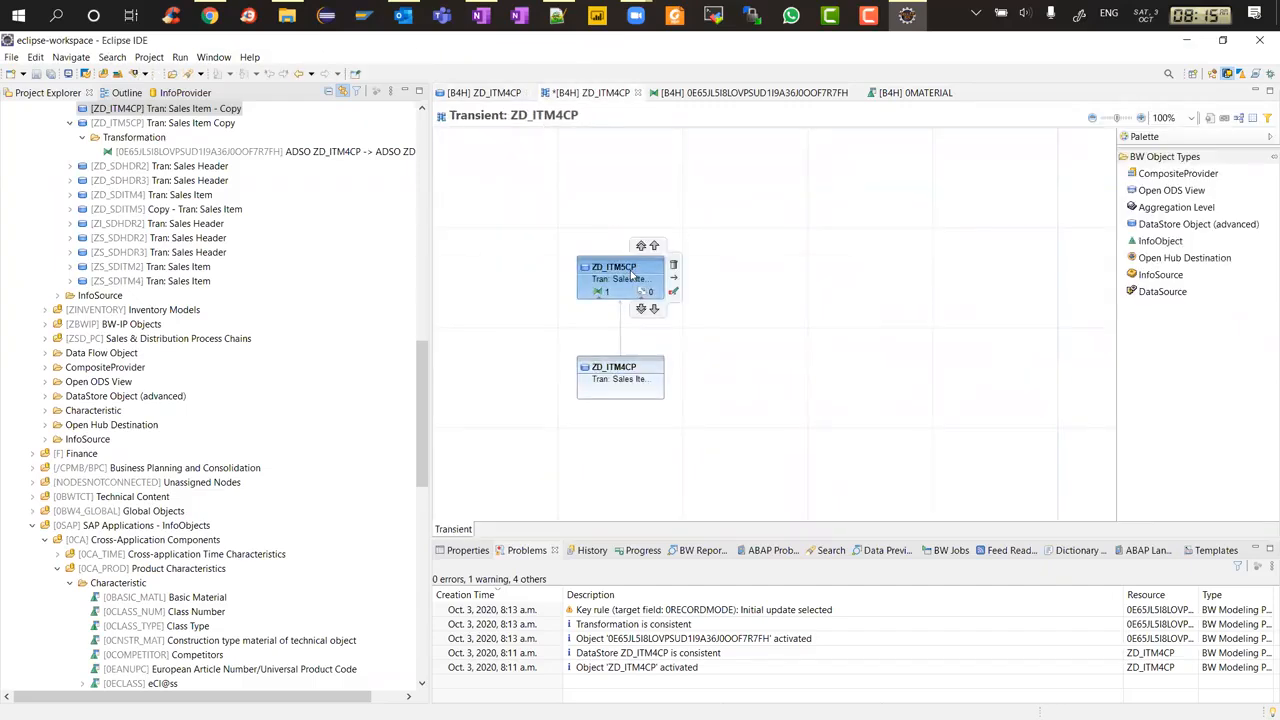
double_click(631, 273)
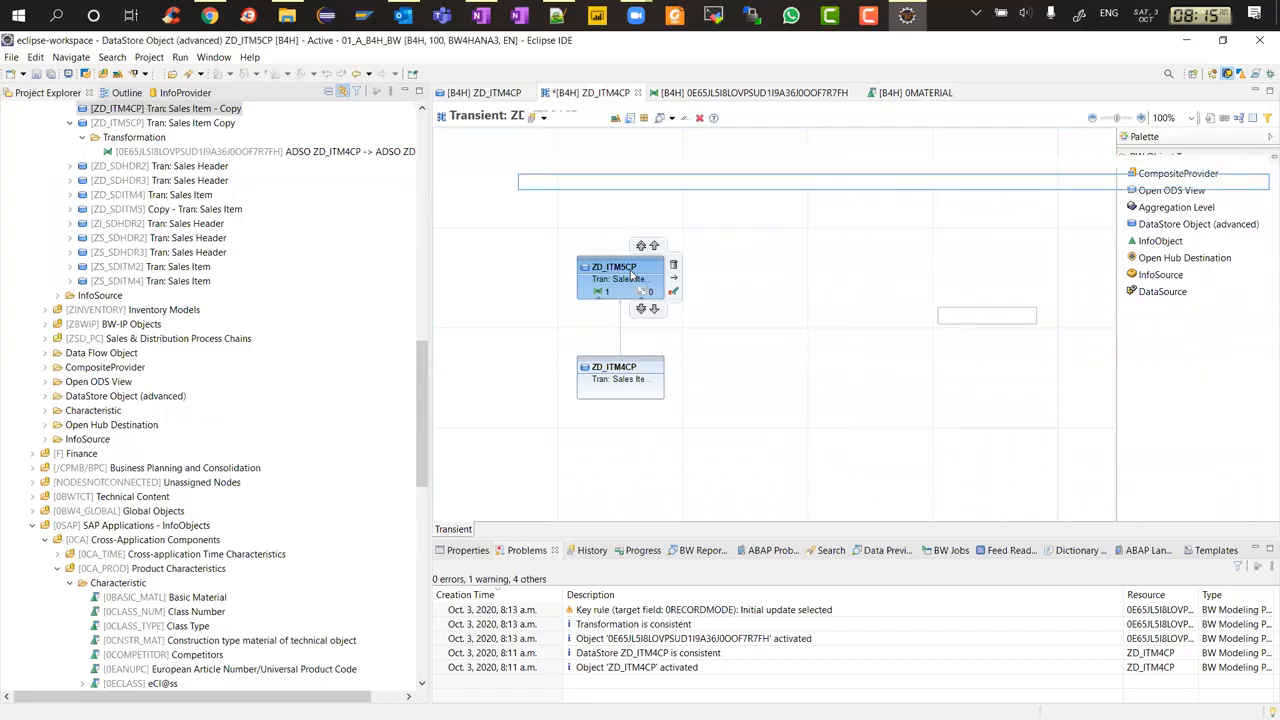
click(485, 529)
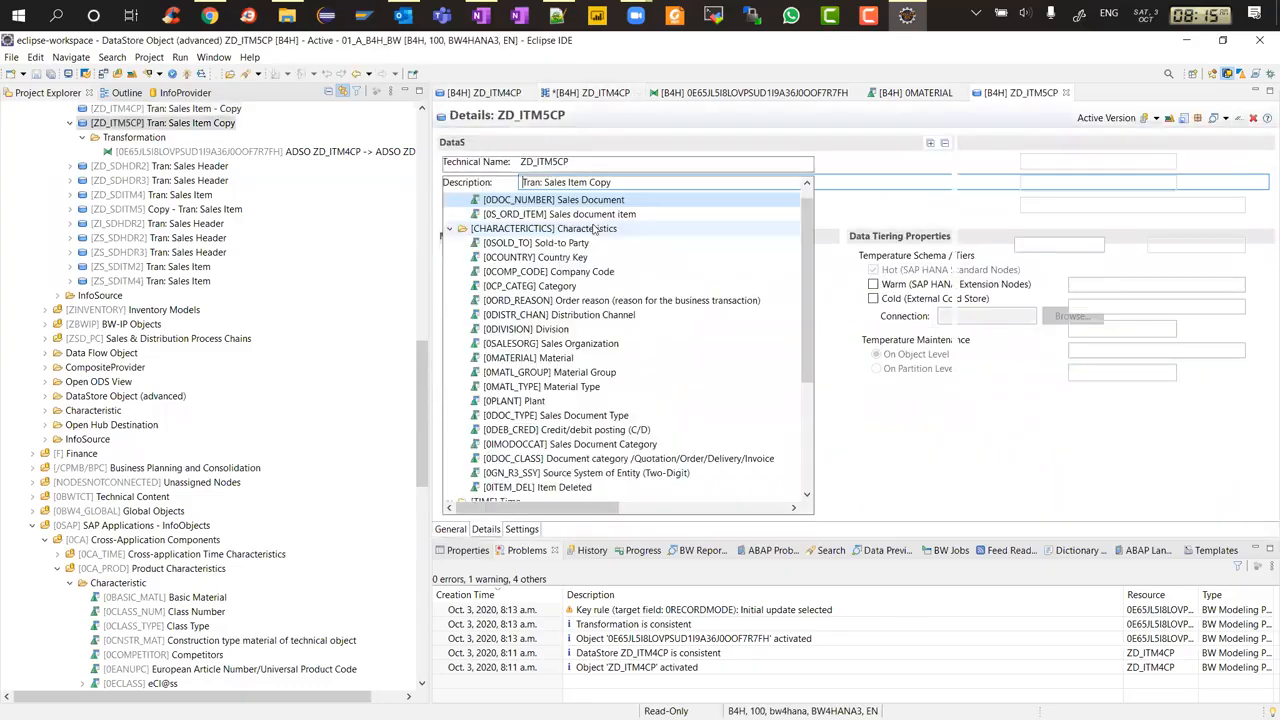
click(564, 230)
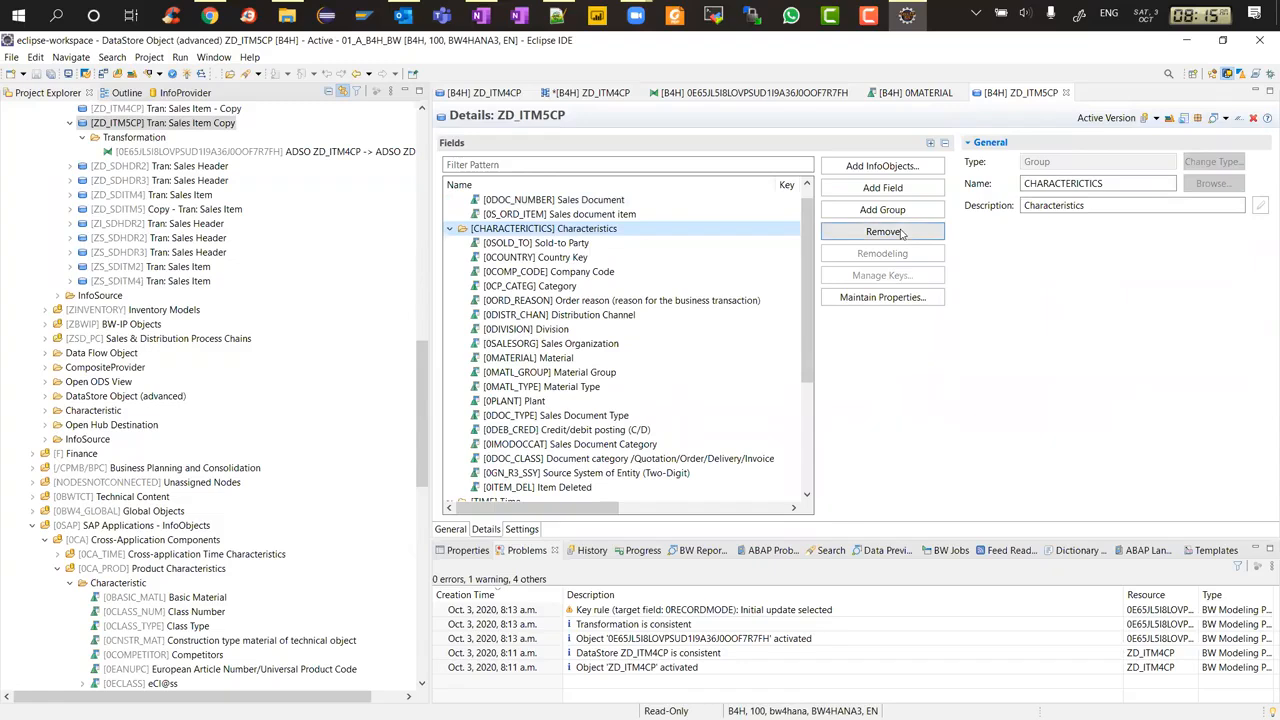
click(903, 168)
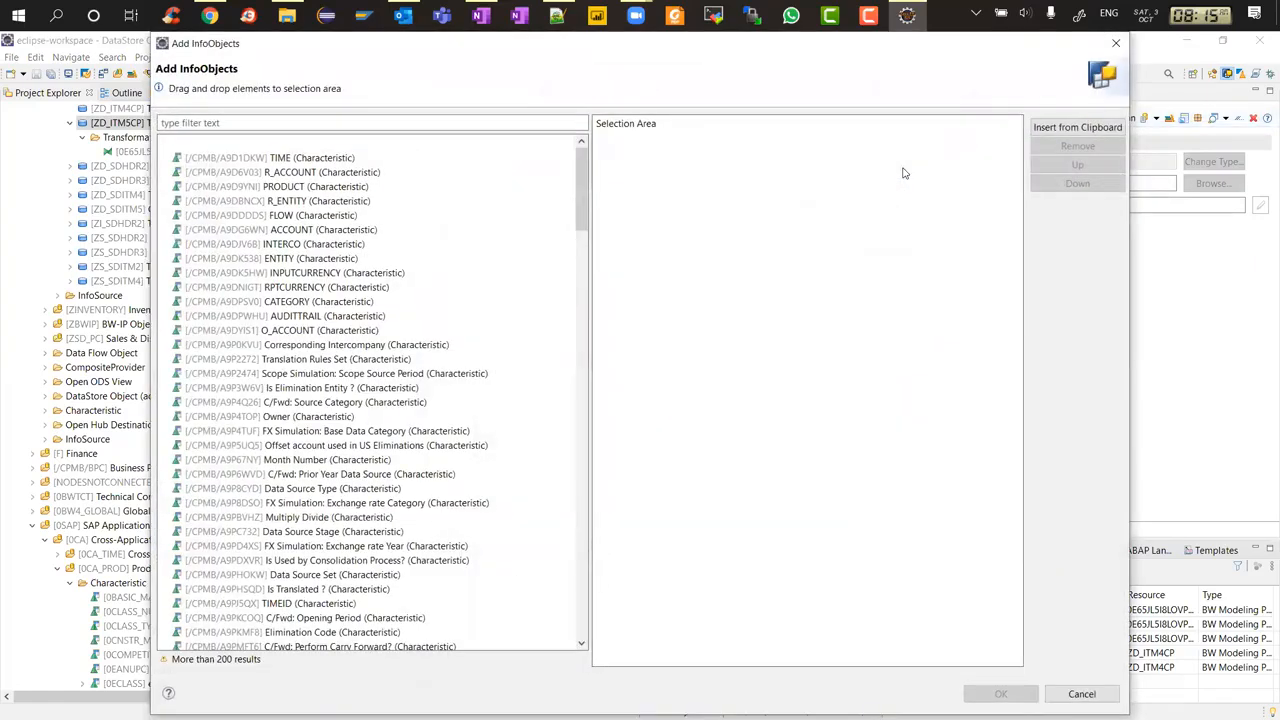
click(365, 120)
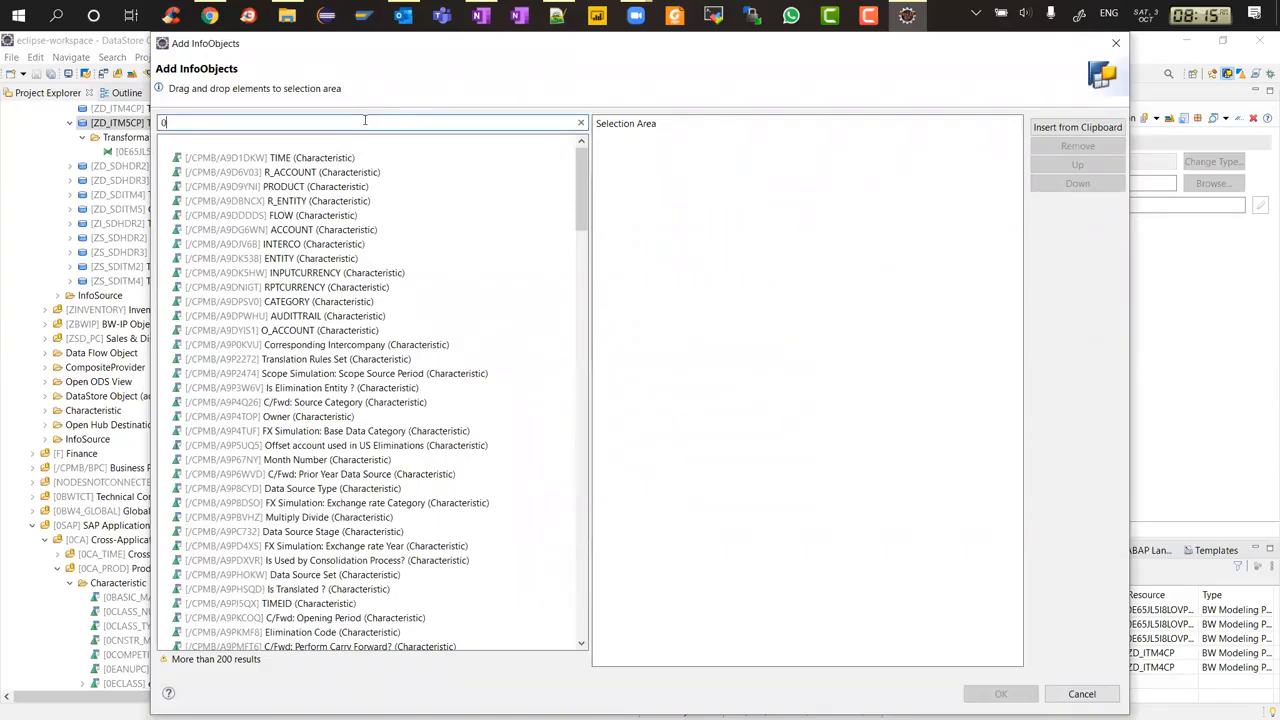
text(IND)
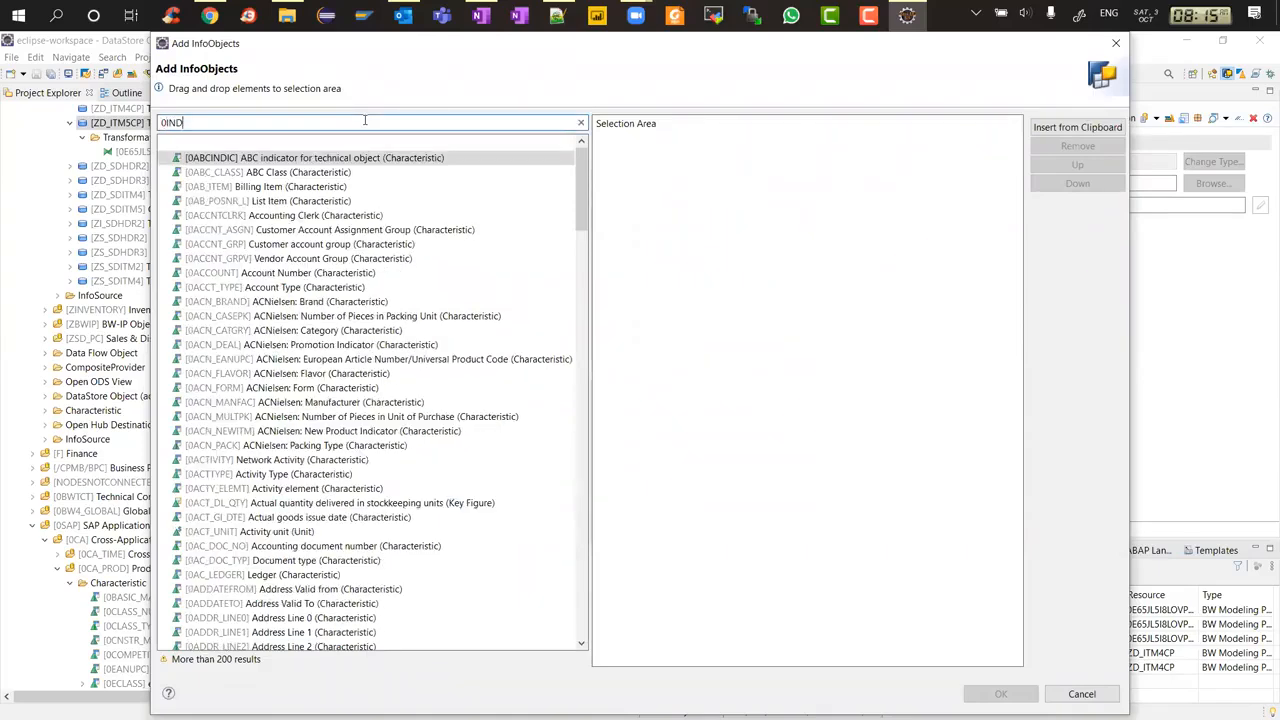
text(_se)
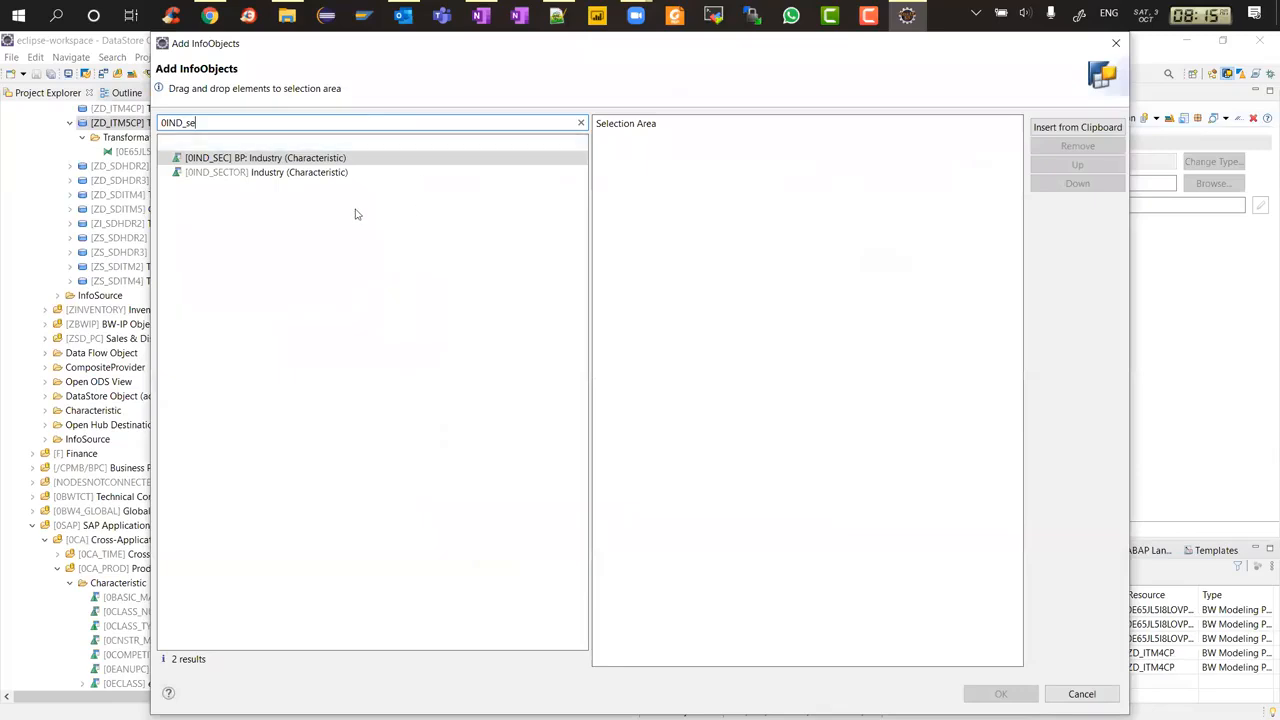
double_click(298, 174)
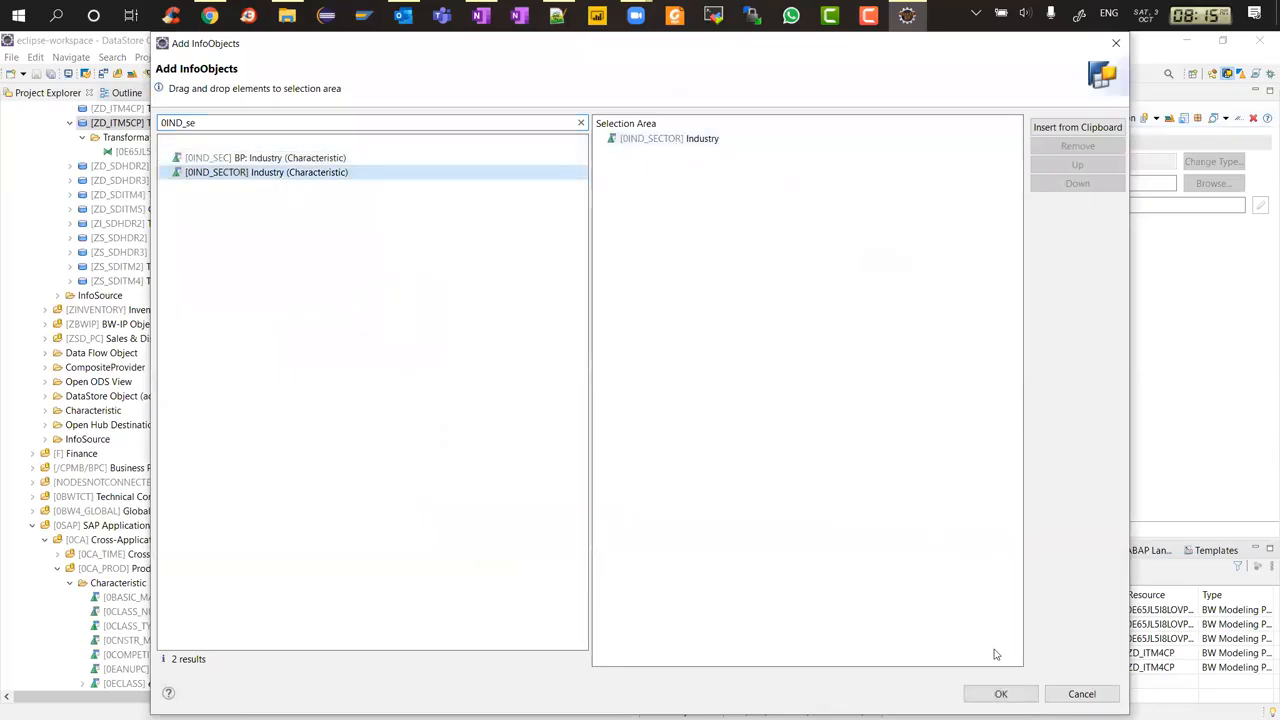
click(1001, 694)
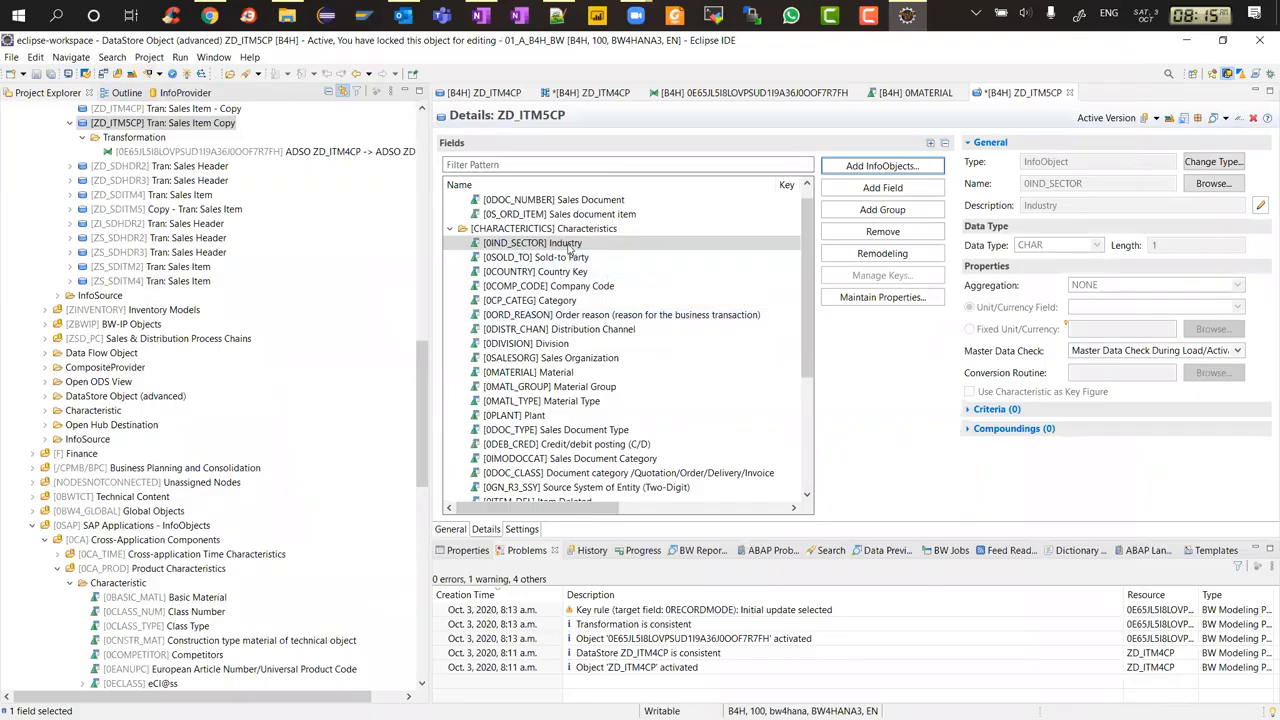
Move 0IND_SECTOR below 0SOLD_TO in ZD_ITM5CP, activate the DataStore Object and close its editor
drag(567, 245, 572, 268)
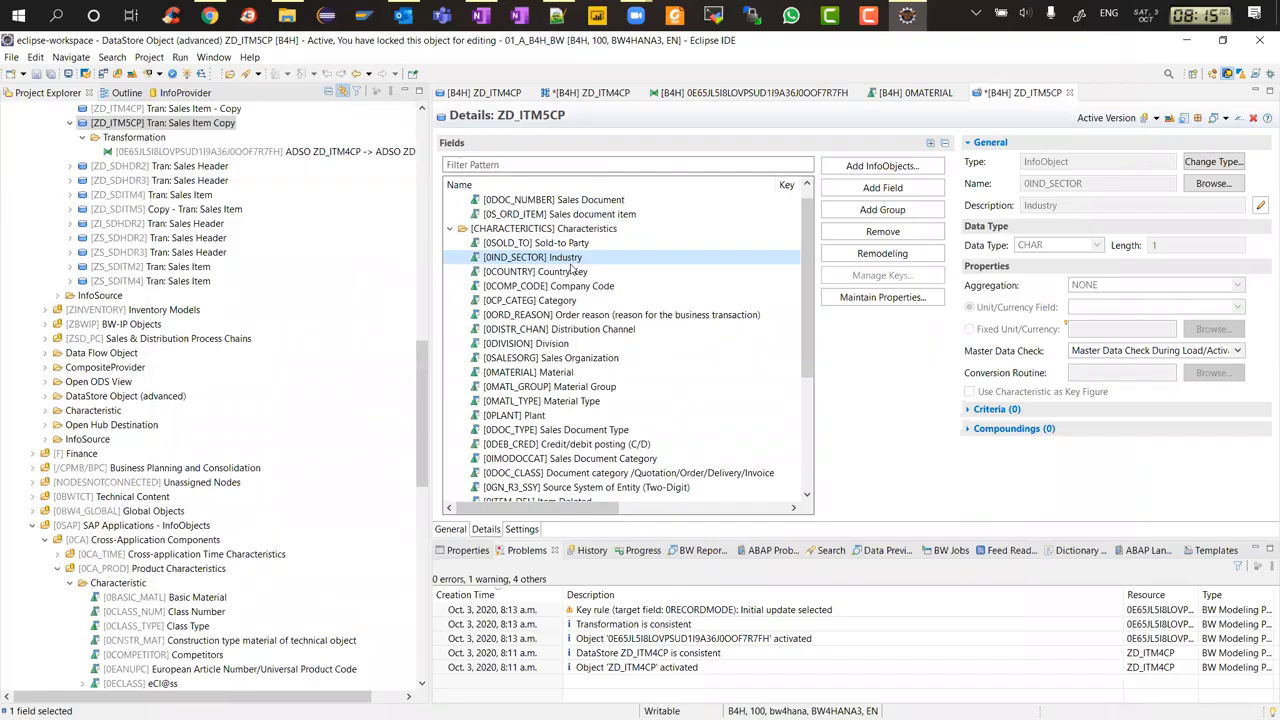
key(ctrl+s)
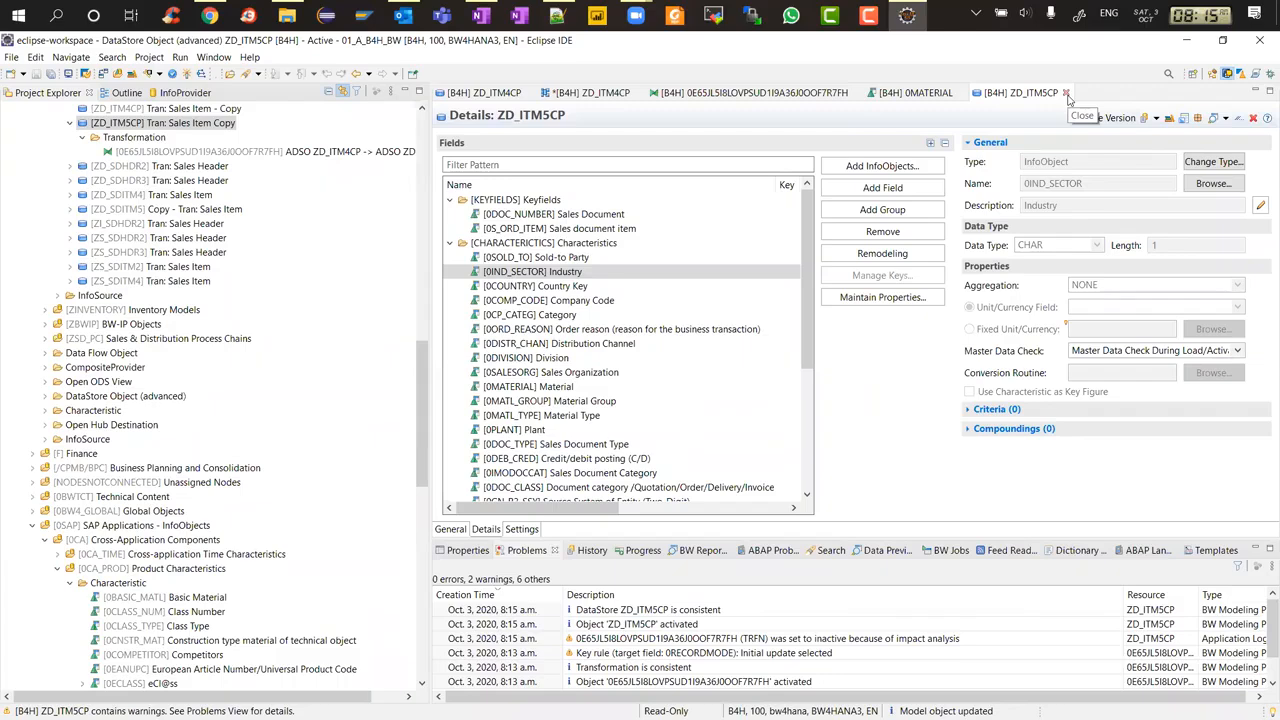
click(1066, 93)
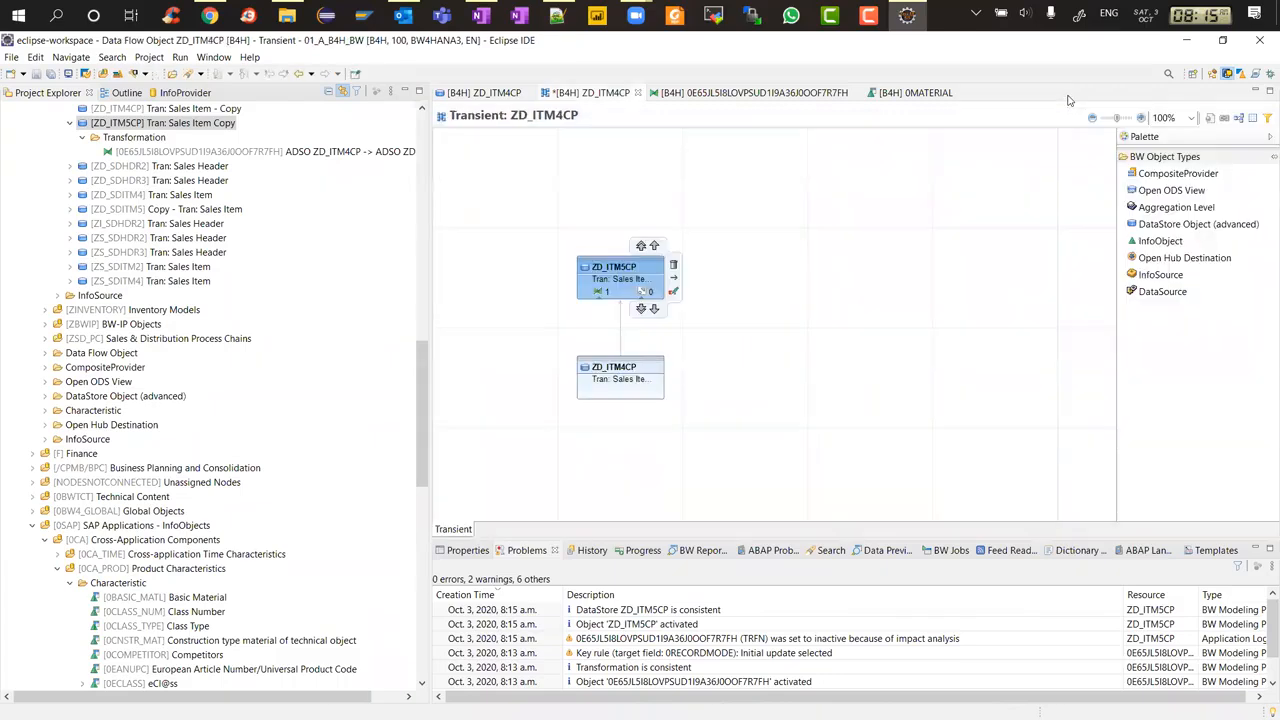
Close the 0MATERIAL editor and cancel saving the transient data flow
click(963, 93)
click(761, 257)
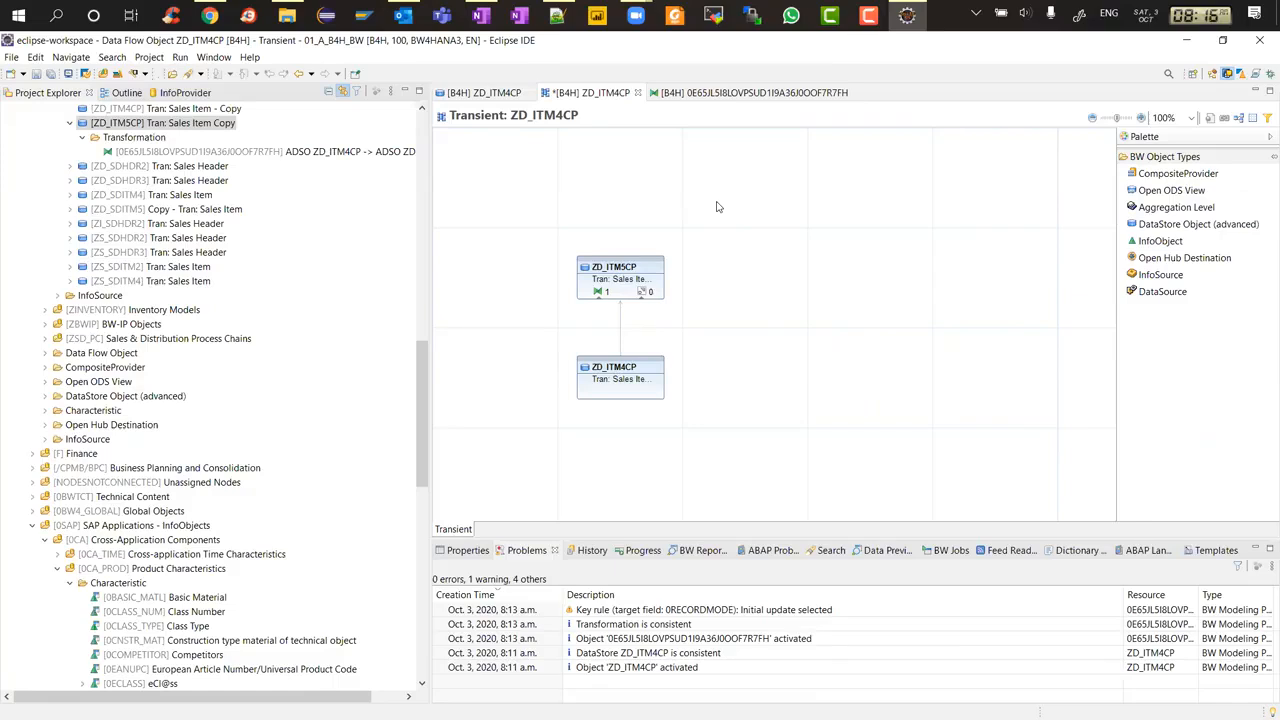
key(ctrl+s)
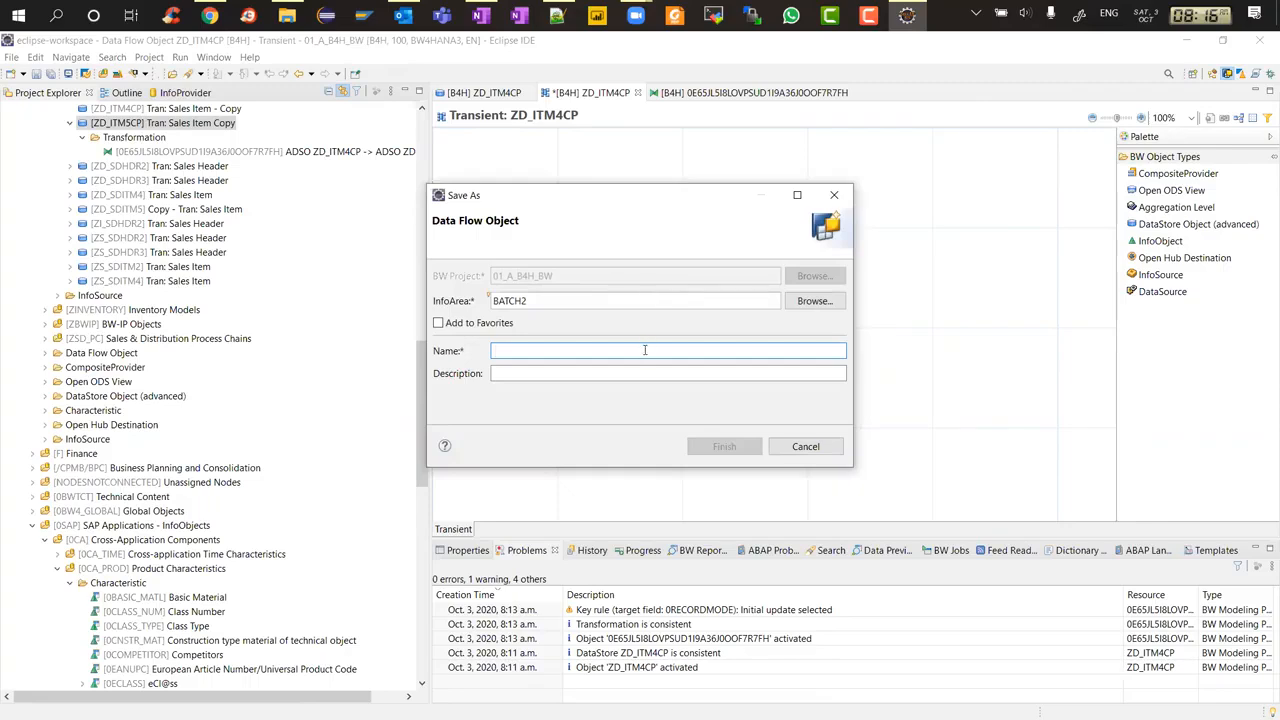
click(806, 446)
Reactivate the transformation from ZD_ITM4CP to ZD_ITM5CP, check the 0IND_SECTOR target field, and close it
click(779, 93)
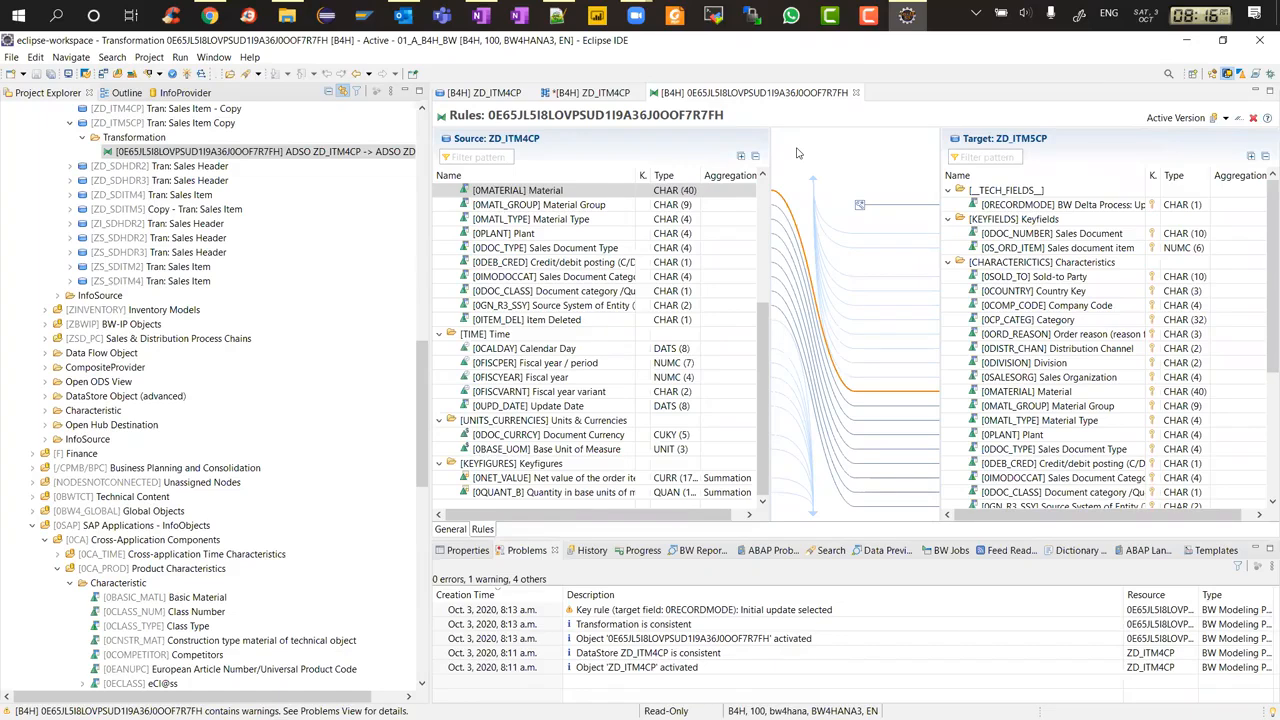
key(ctrl+F3)
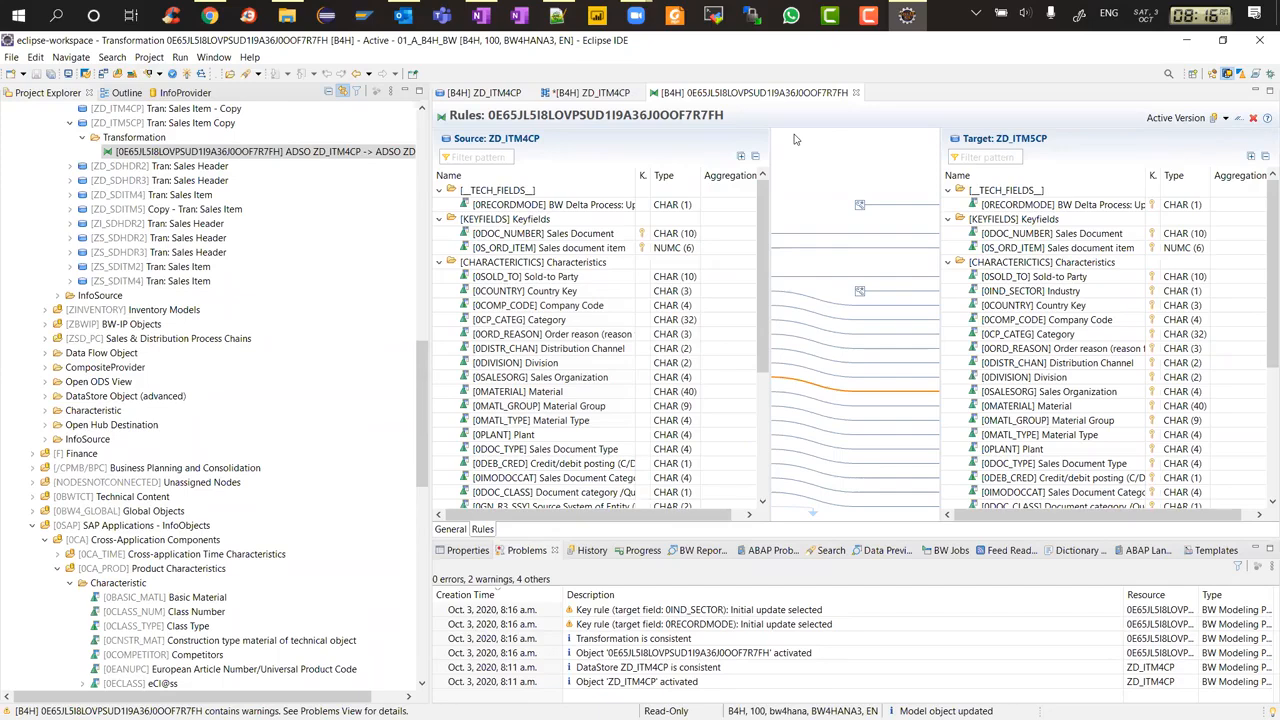
click(1035, 292)
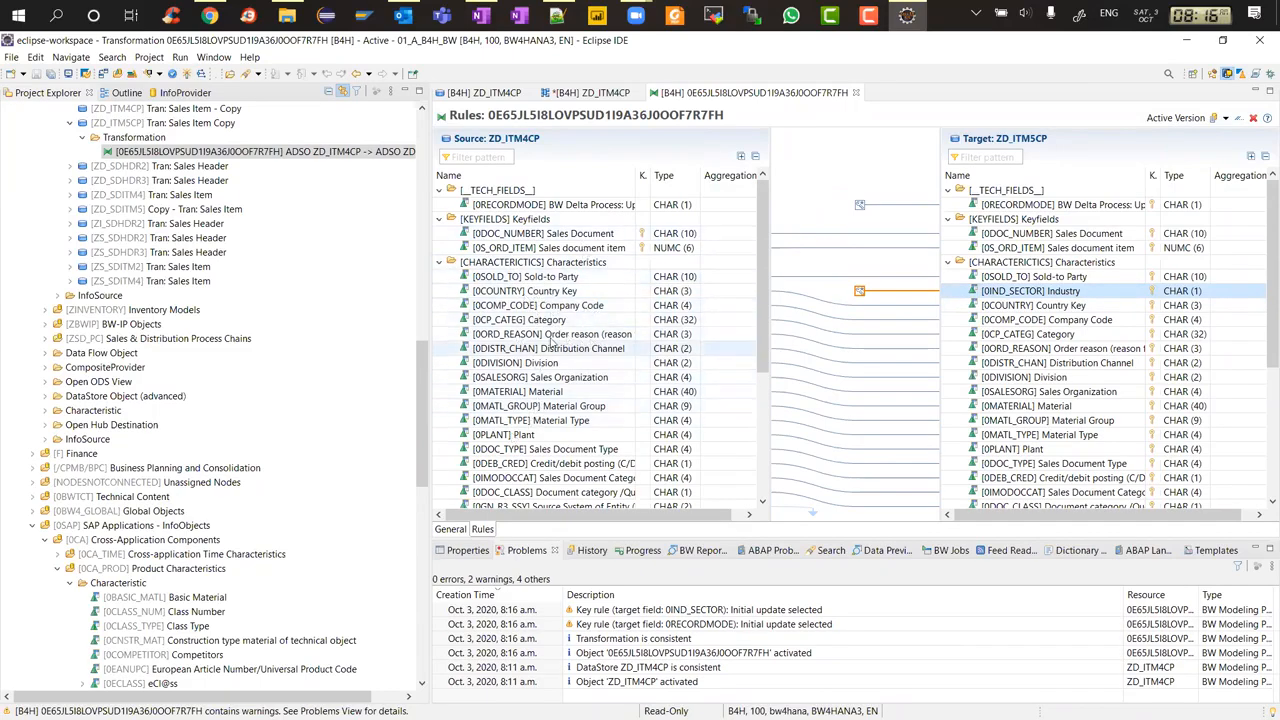
click(855, 92)
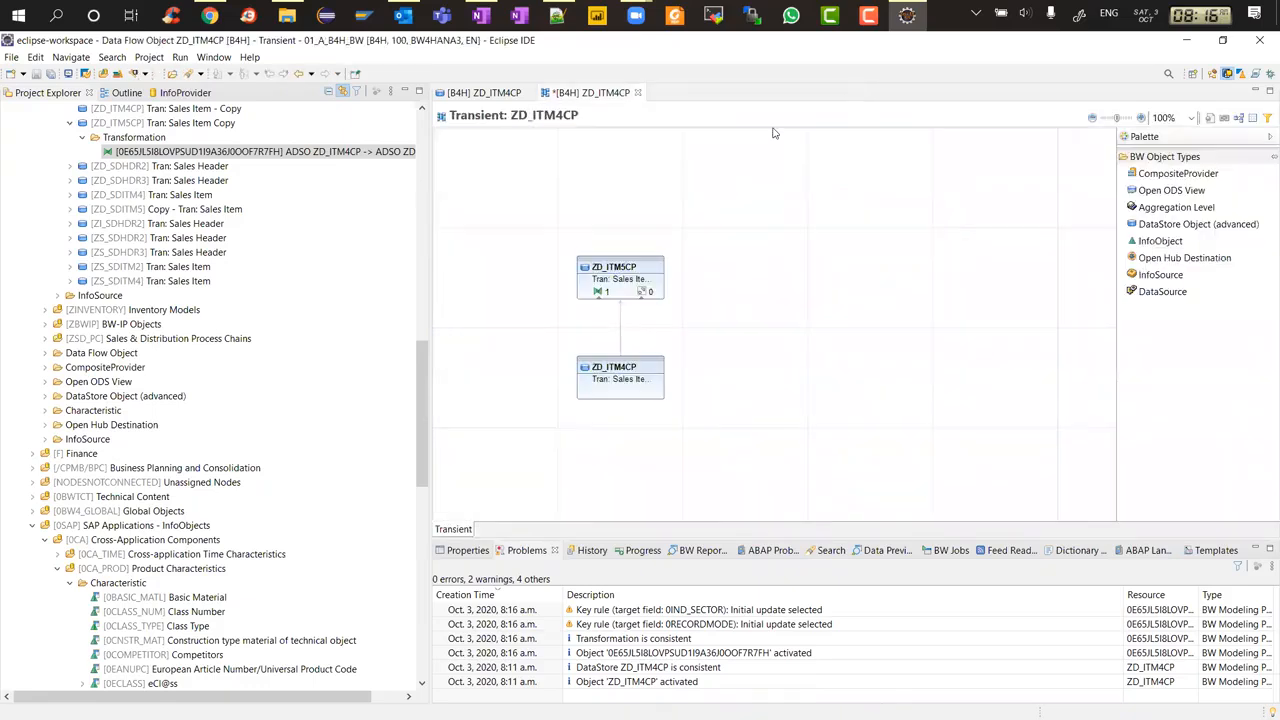
Enable Use Navigation Attributes in Extraction for 0MATERIAL in ZD_ITM4CP, activate it and close the editor
click(622, 372)
double_click(622, 372)
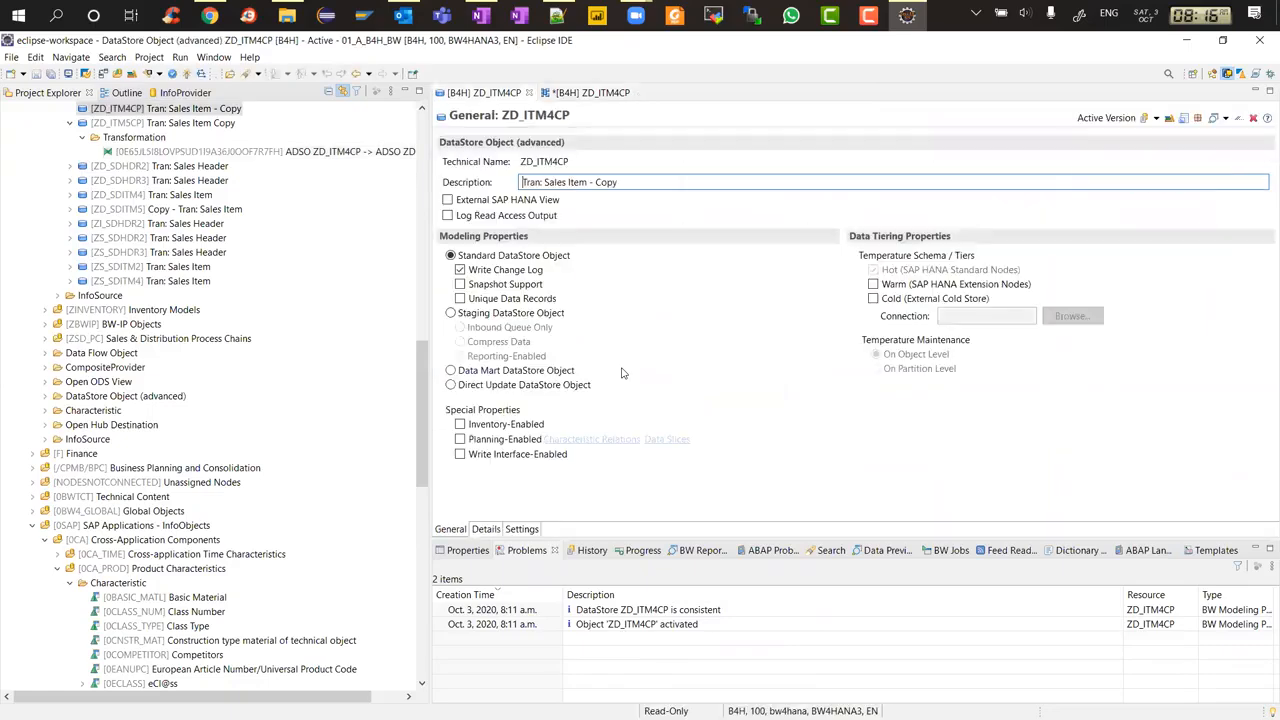
click(487, 529)
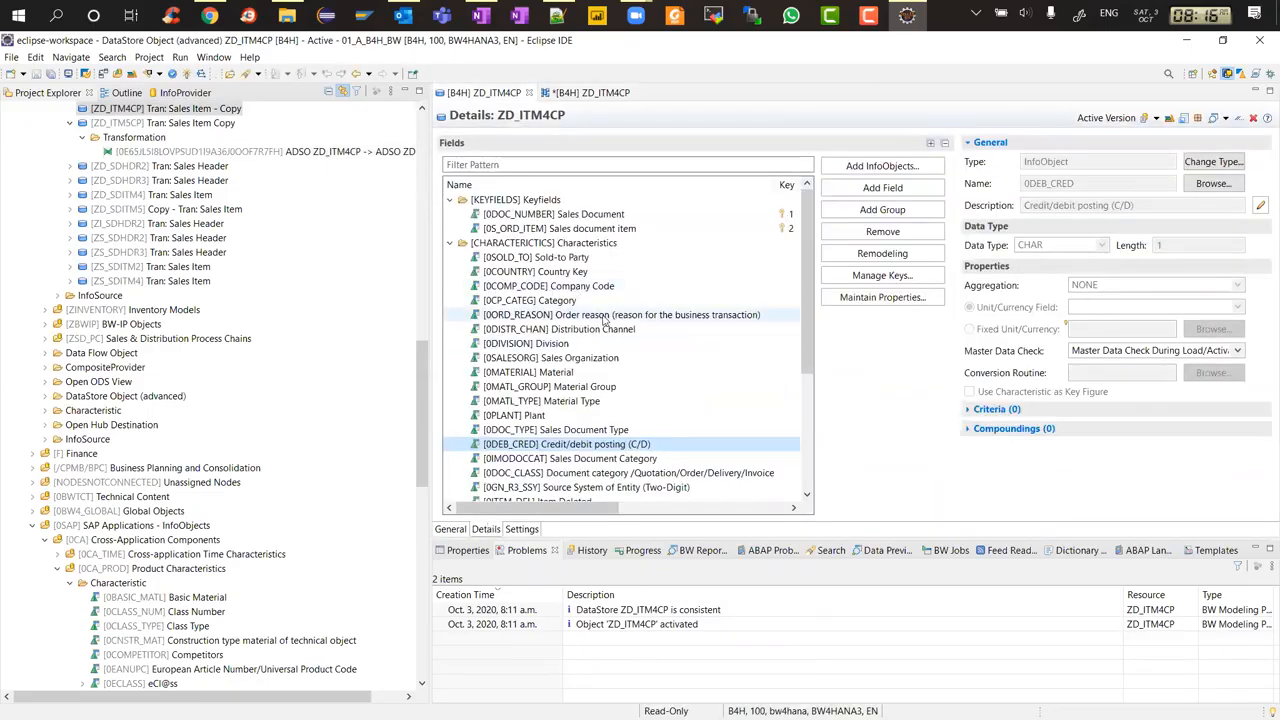
click(532, 374)
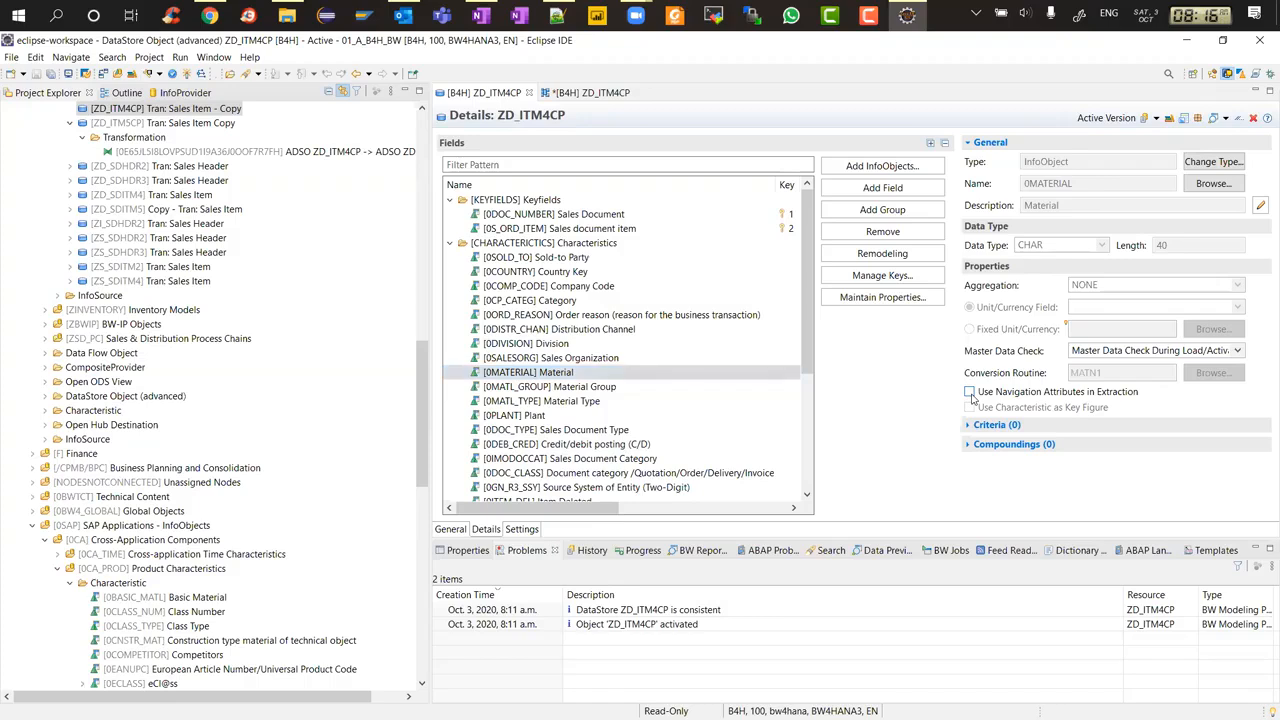
click(969, 392)
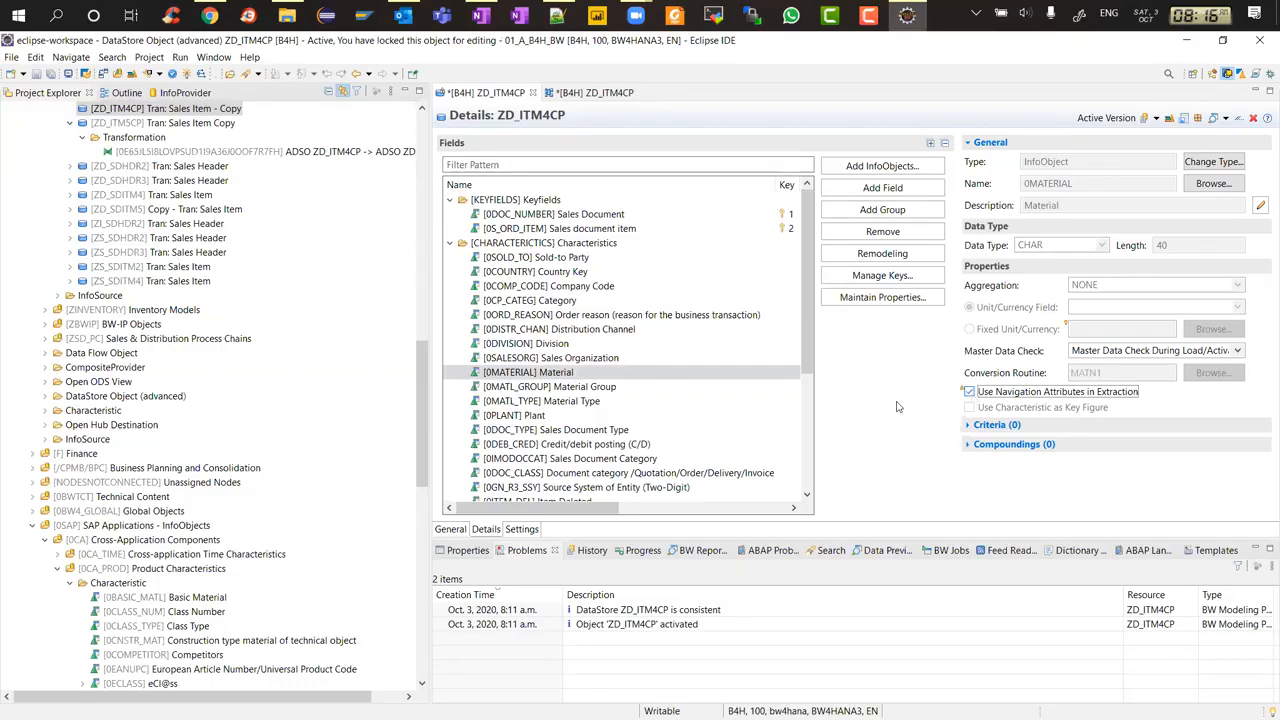
key(ctrl+s)
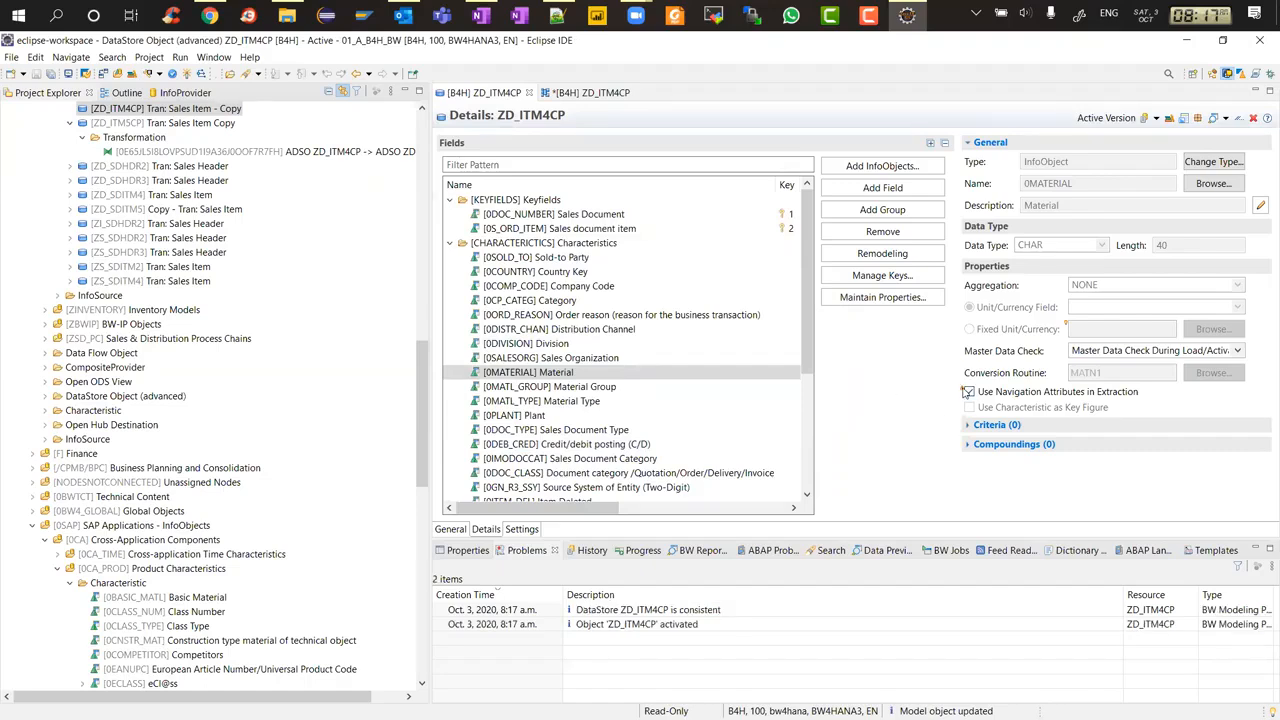
mouse_move(966, 392)
click(529, 92)
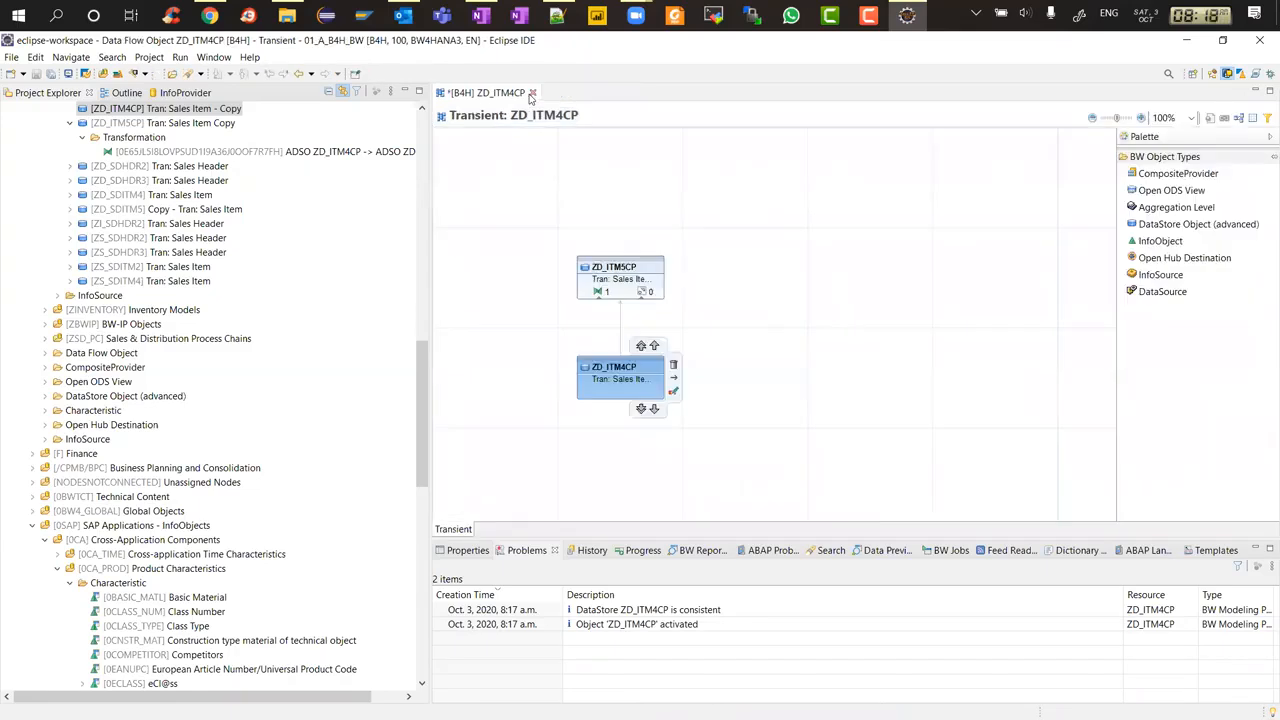
Map source navigation attribute 0MATERIAL__0IND_SECTOR to target field 0IND_SECTOR in the transformation rules
click(537, 250)
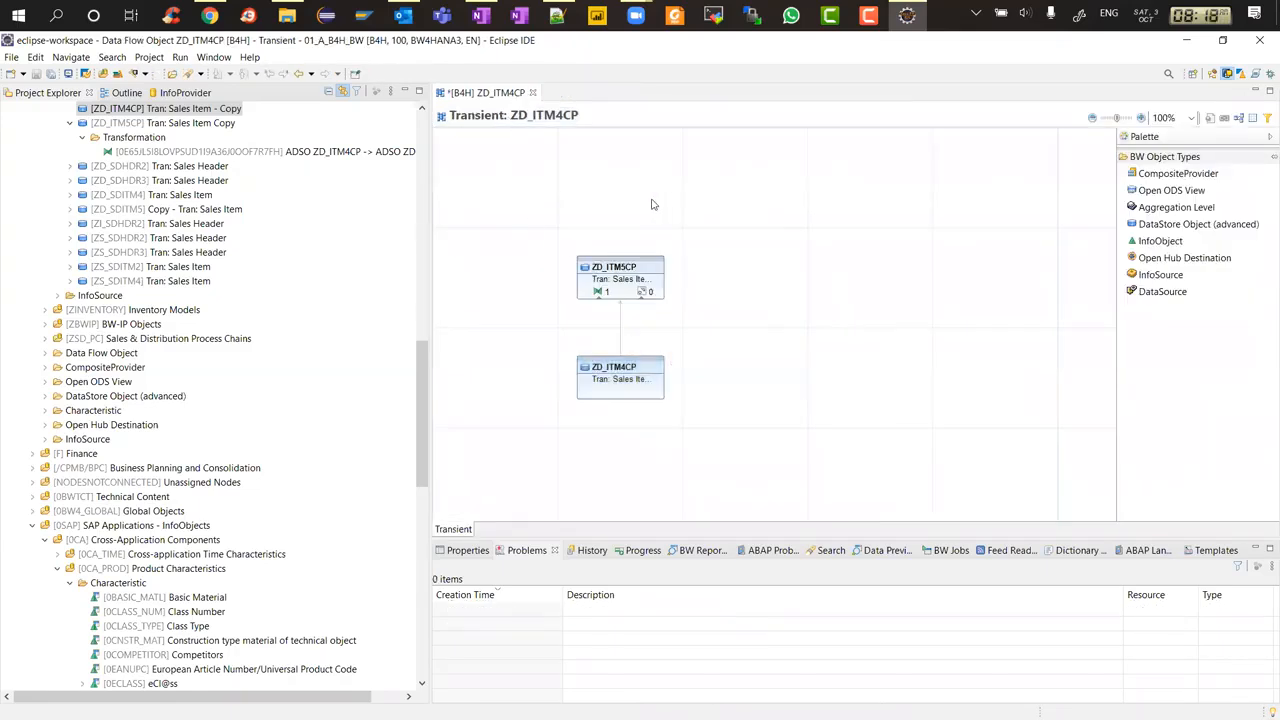
right_click(601, 294)
click(622, 301)
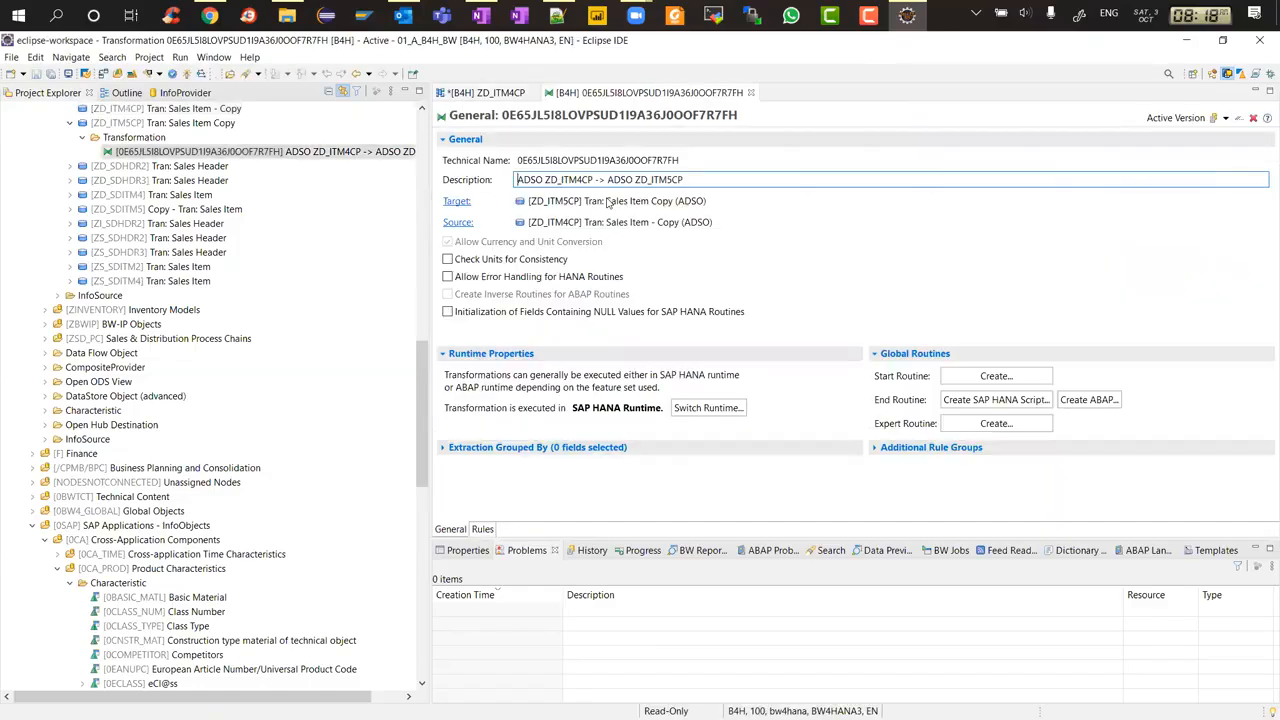
click(483, 529)
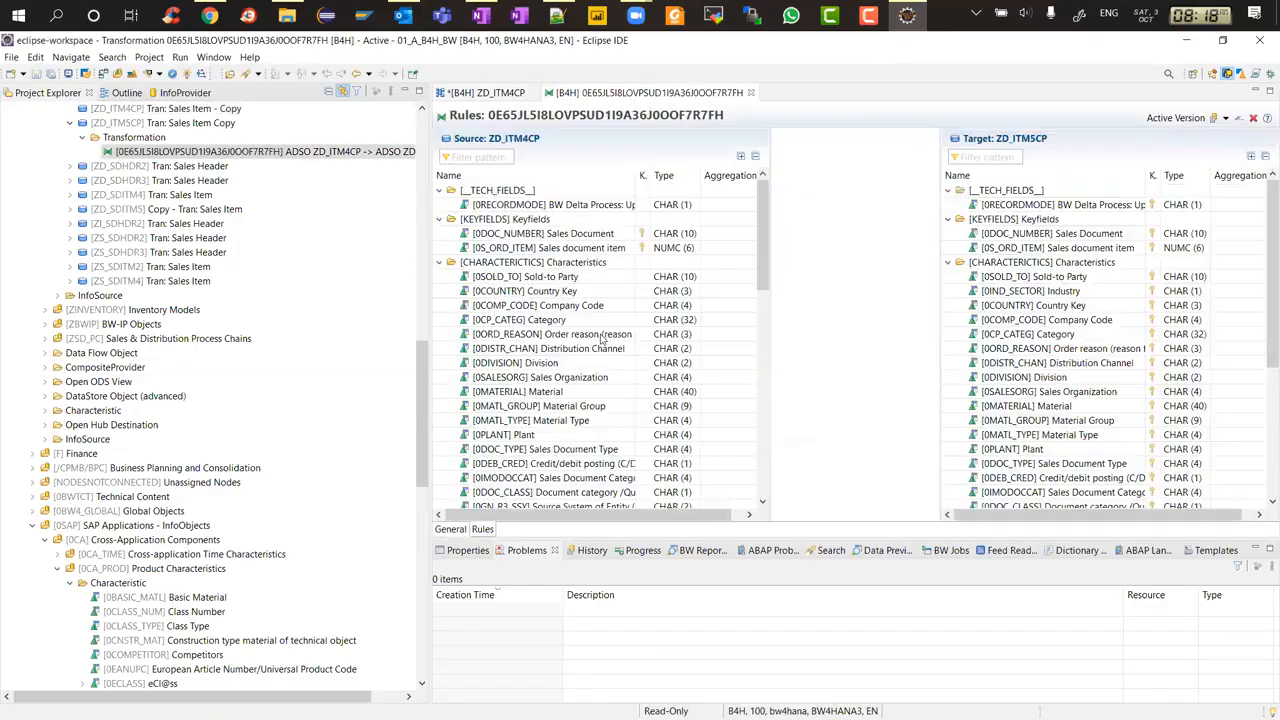
drag(762, 258, 753, 416)
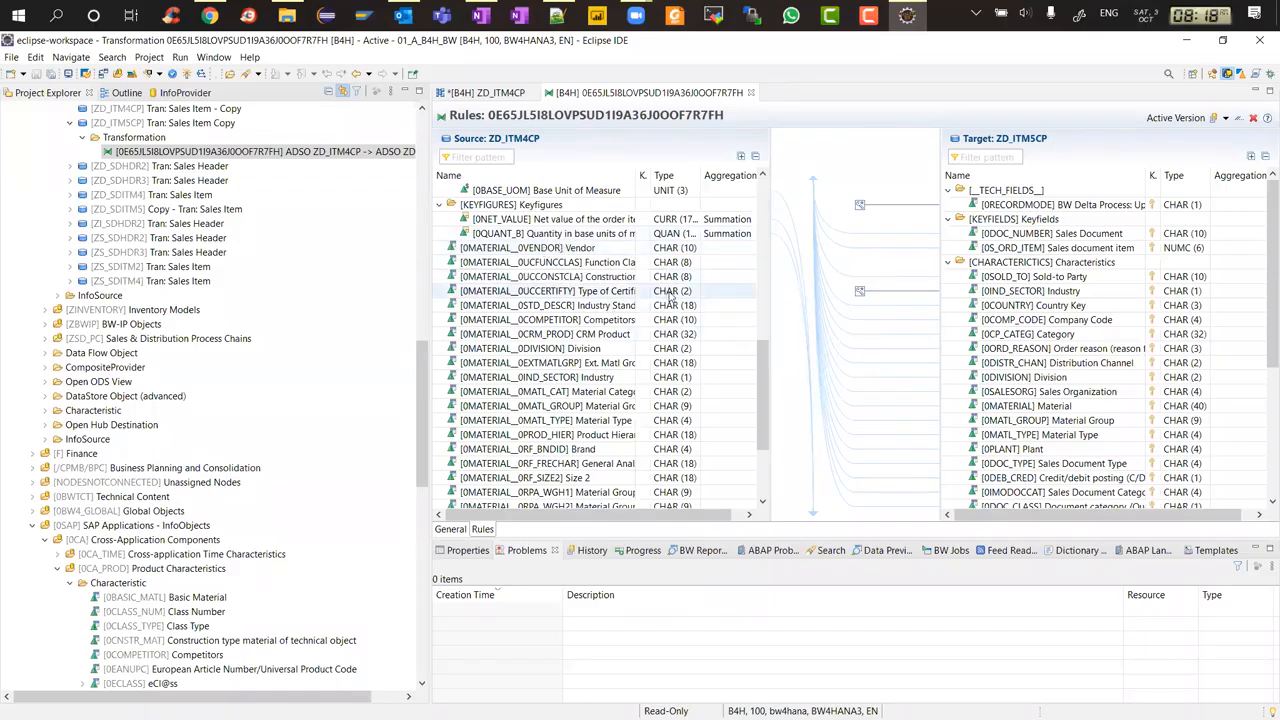
mouse_move(763, 355)
mouse_down()
mouse_move(761, 390)
mouse_move(766, 349)
mouse_up()
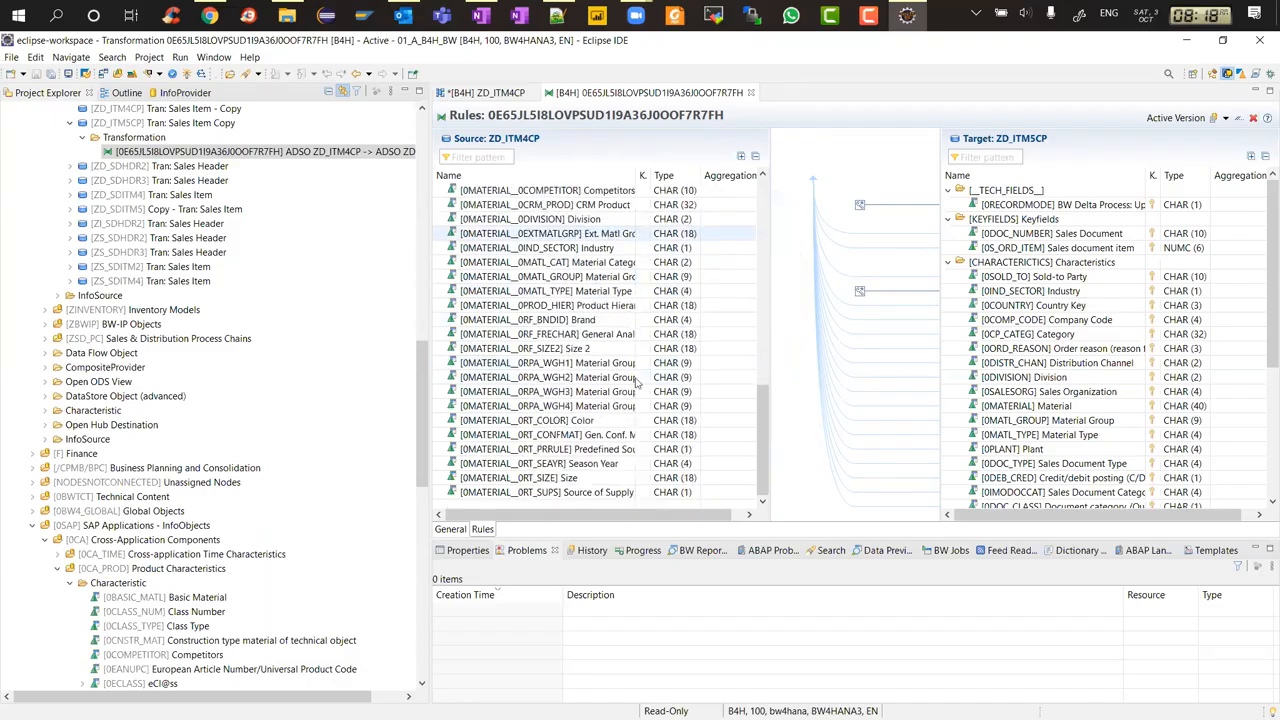
scroll(636, 382, up, 2)
click(588, 336)
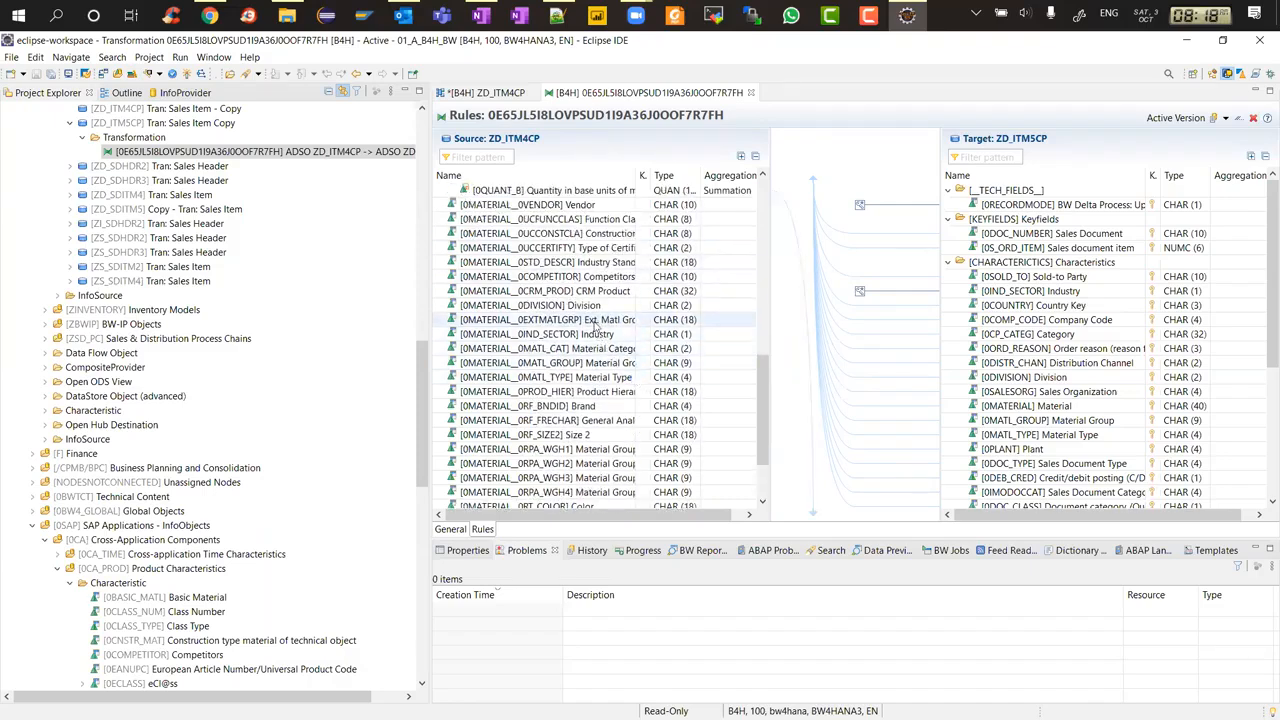
drag(588, 336, 1020, 298)
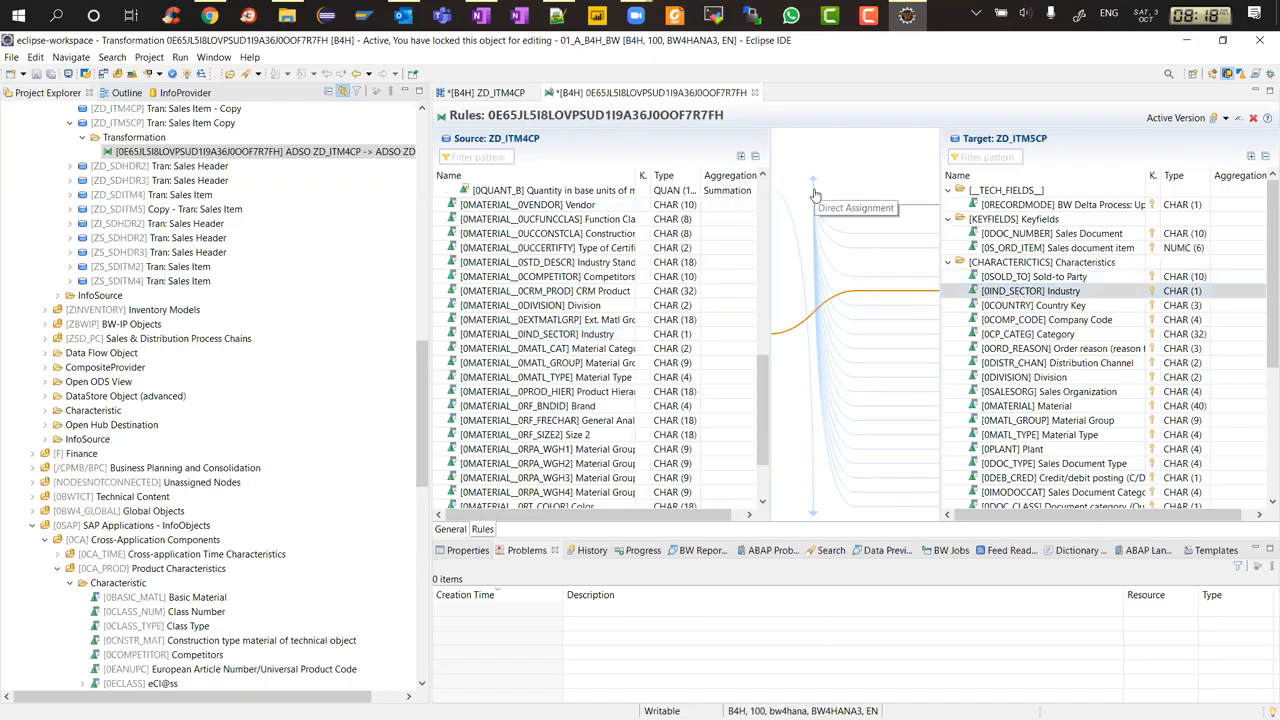
Activate the transformation and open the rule properties of target field 0IND_SECTOR in an enlarged view
key(ctrl+s)
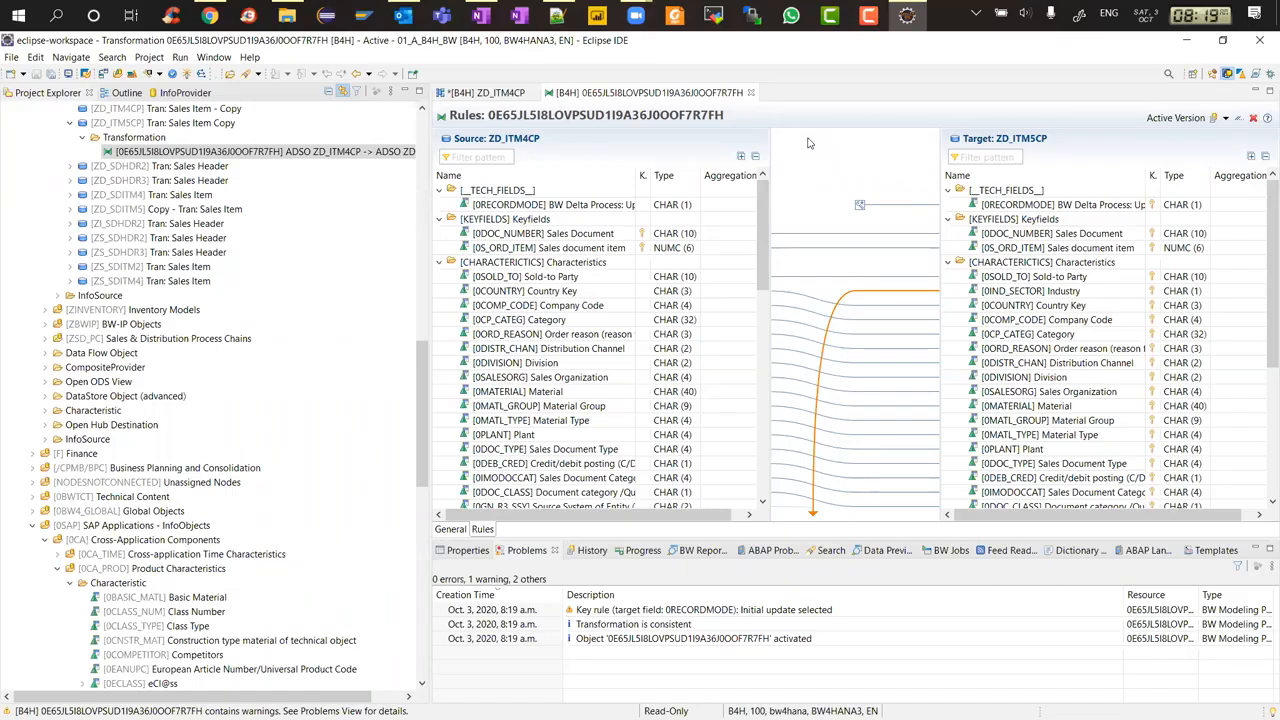
click(577, 205)
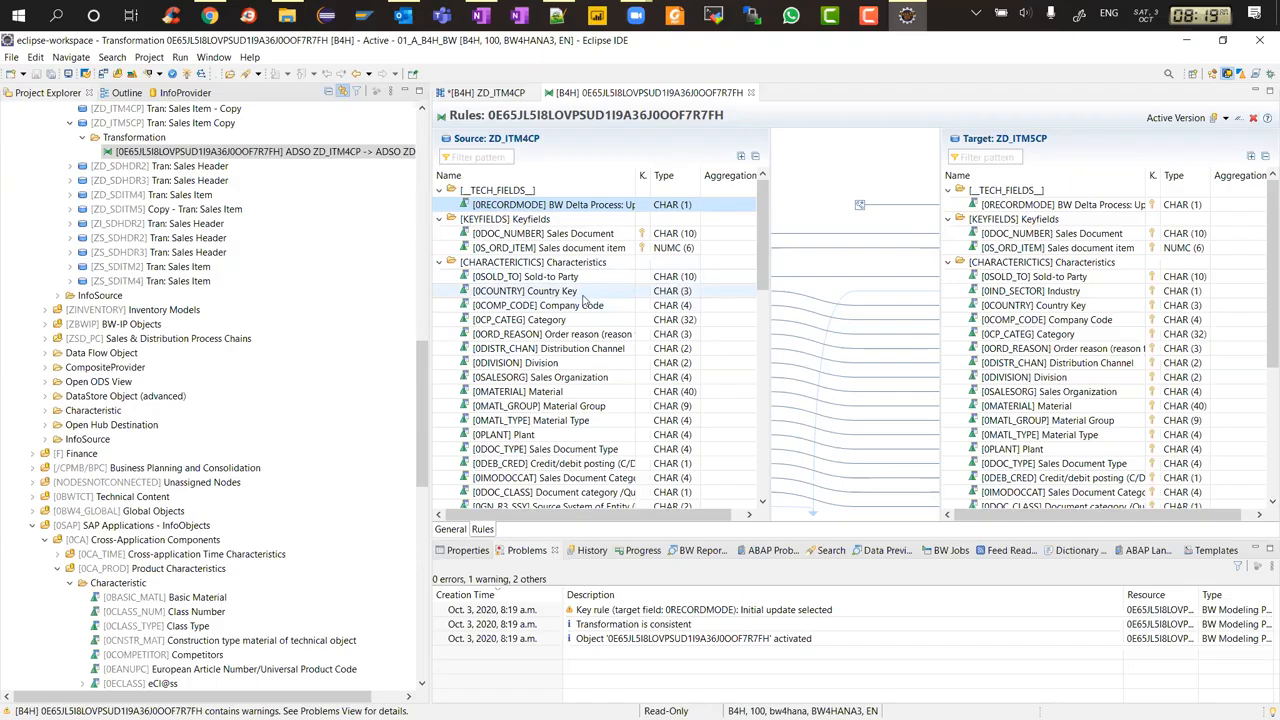
click(988, 294)
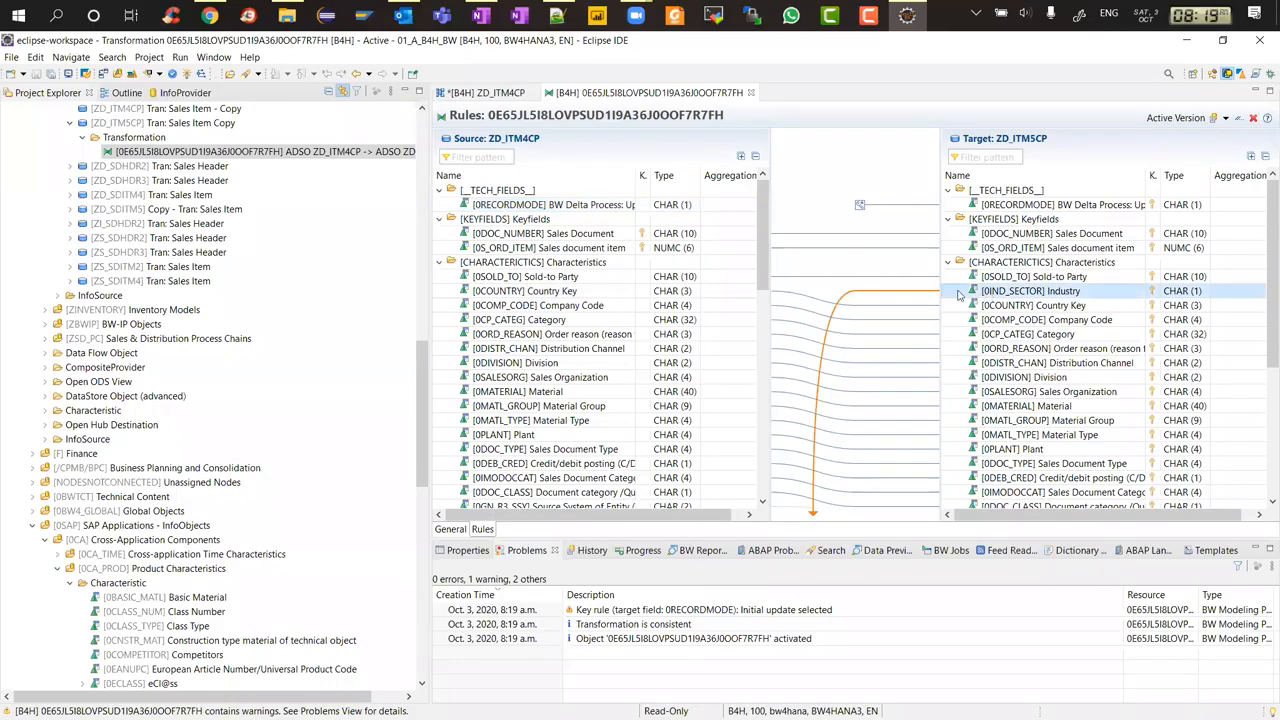
right_click(1008, 296)
click(1049, 343)
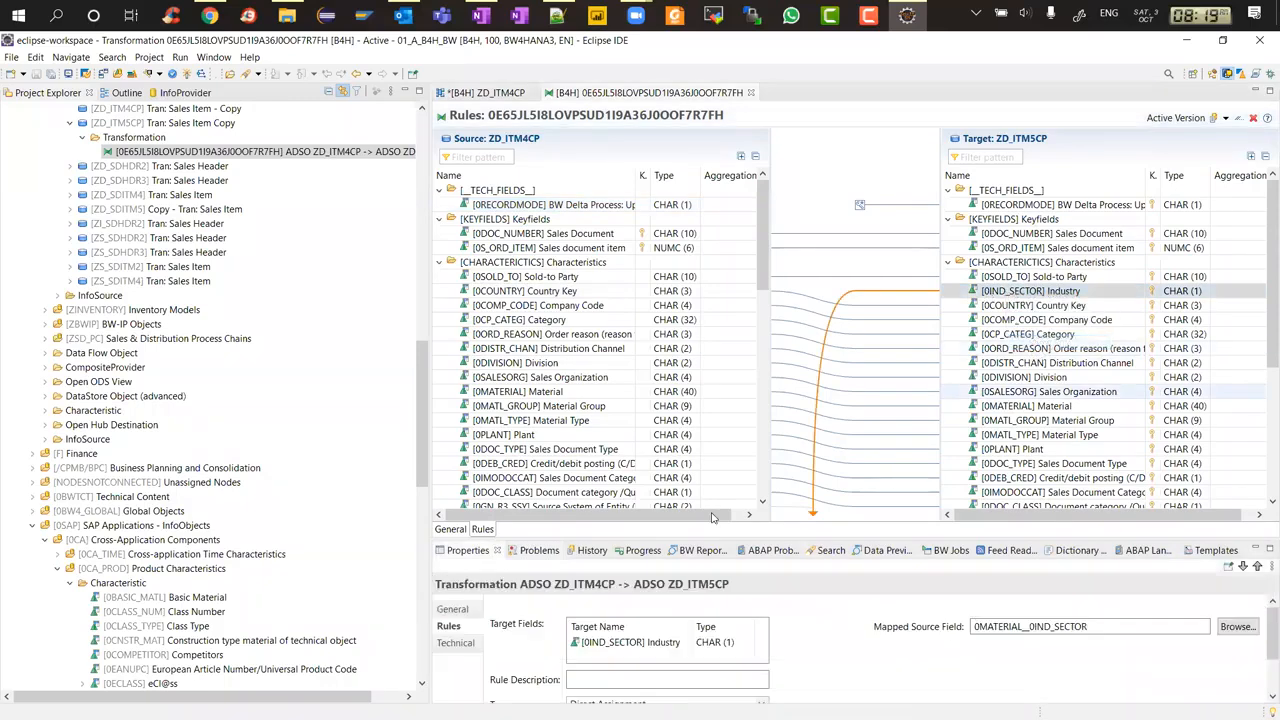
double_click(476, 554)
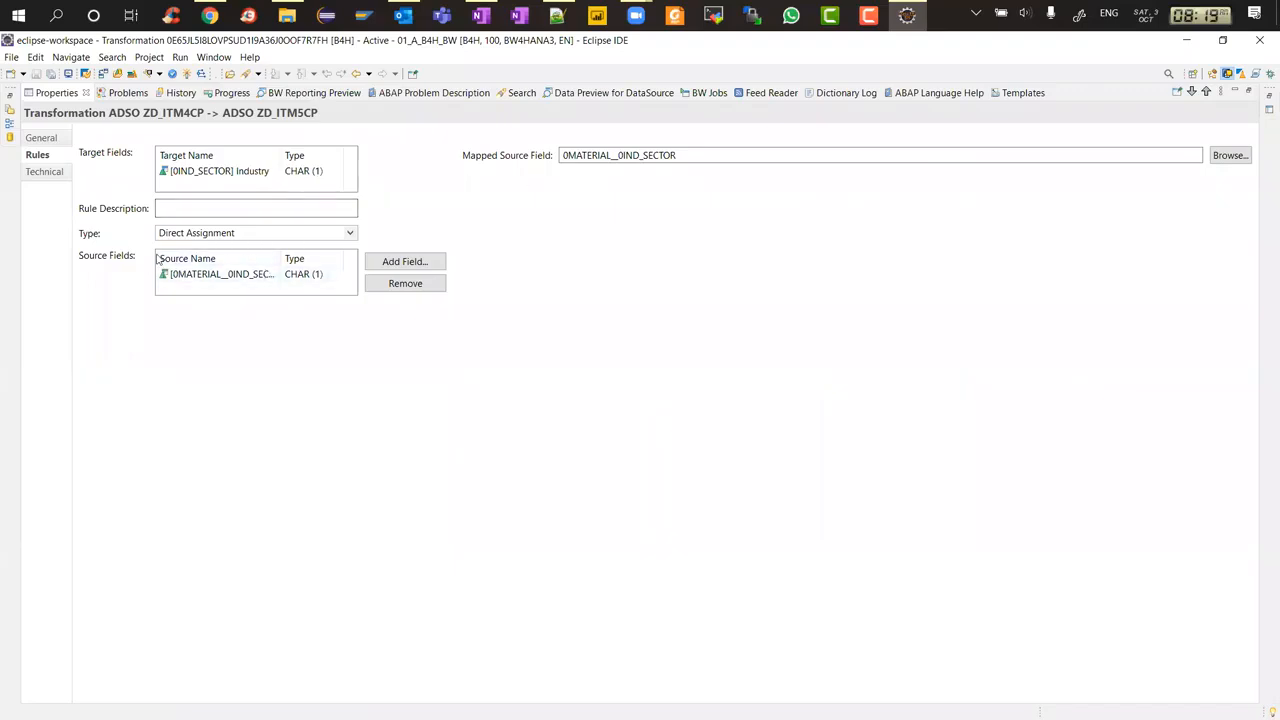
Change the 0IND_SECTOR rule type to Lookup and remove the 0MATERIAL__0IND_SECTOR source field
click(351, 235)
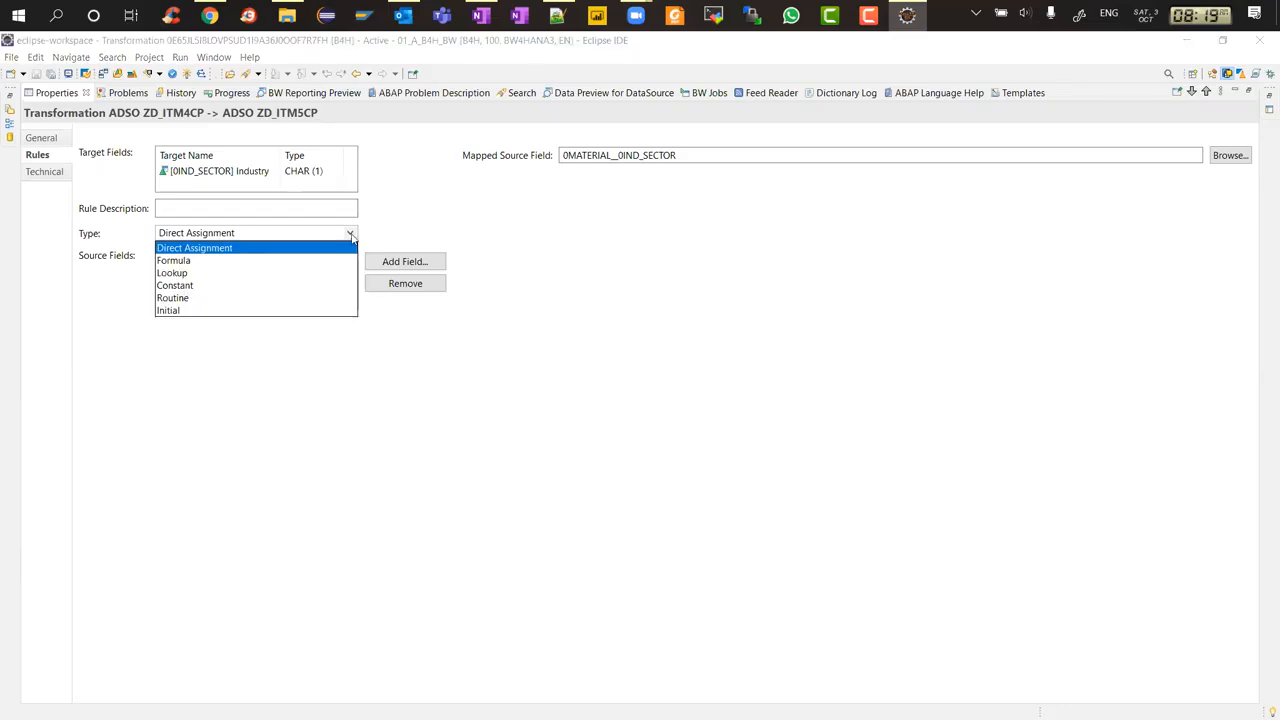
click(177, 275)
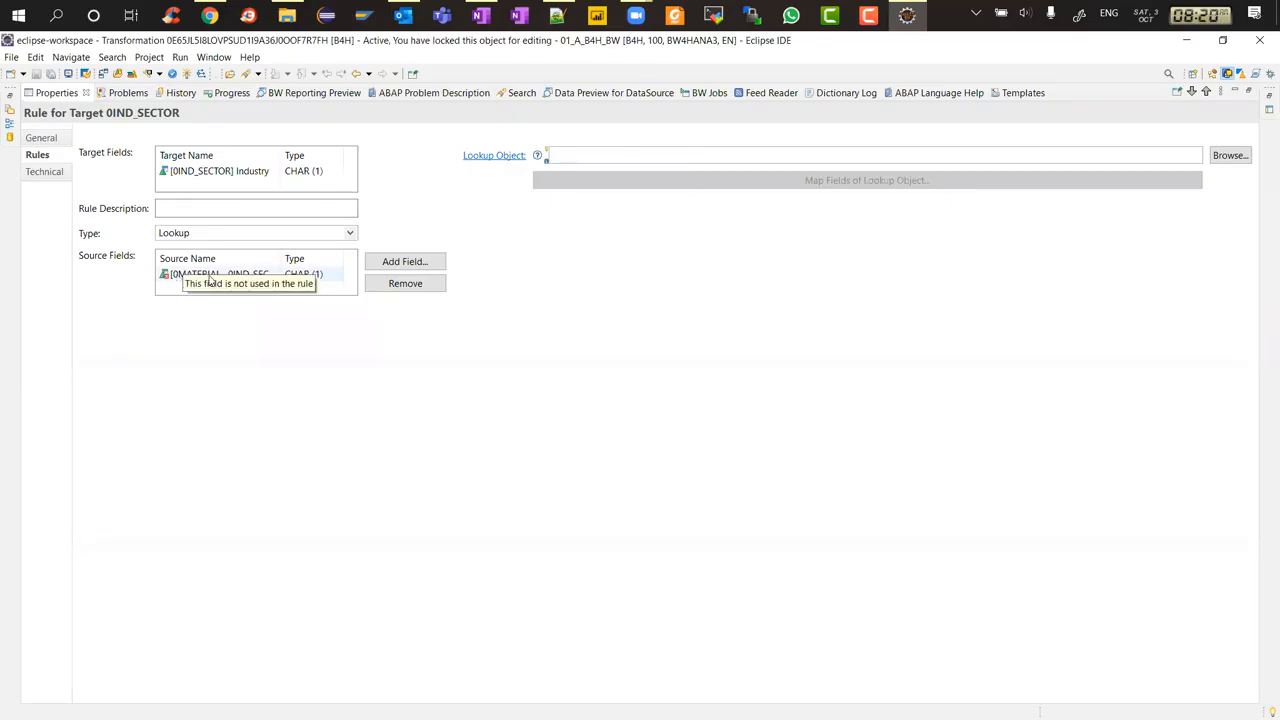
click(212, 279)
click(392, 284)
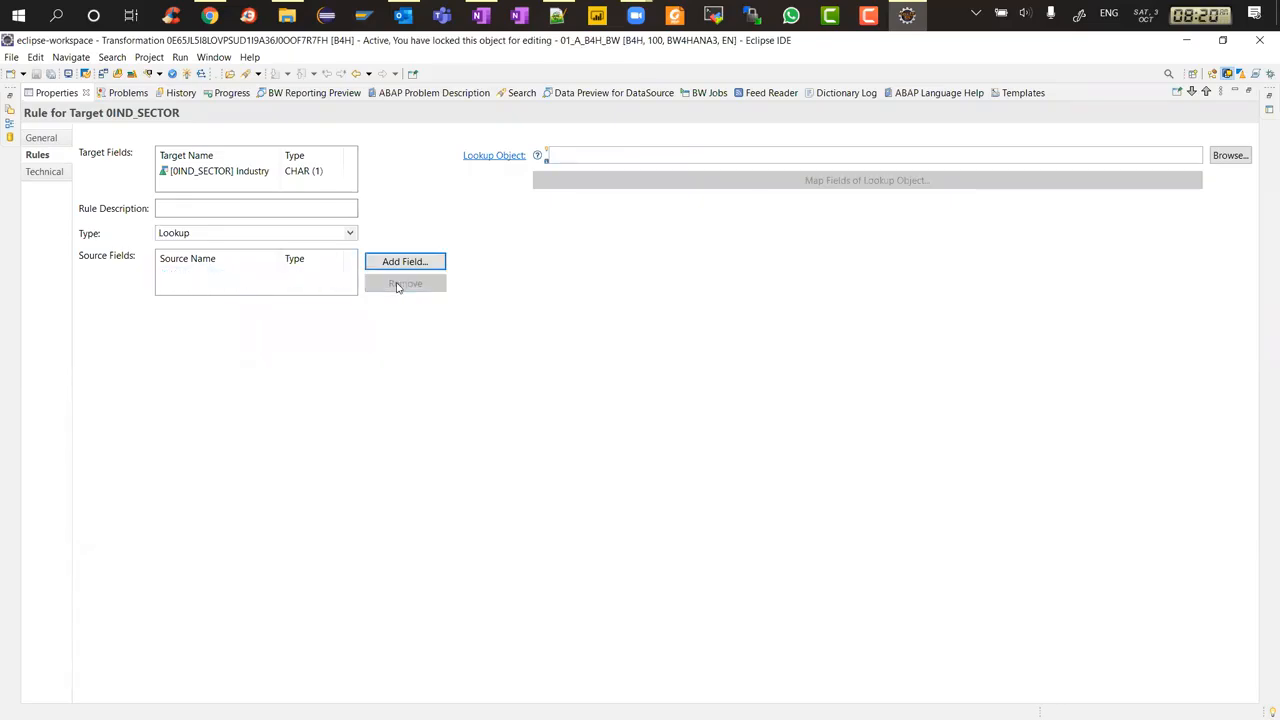
Search for 0material and set 0MATERIAL as the lookup object
click(1229, 155)
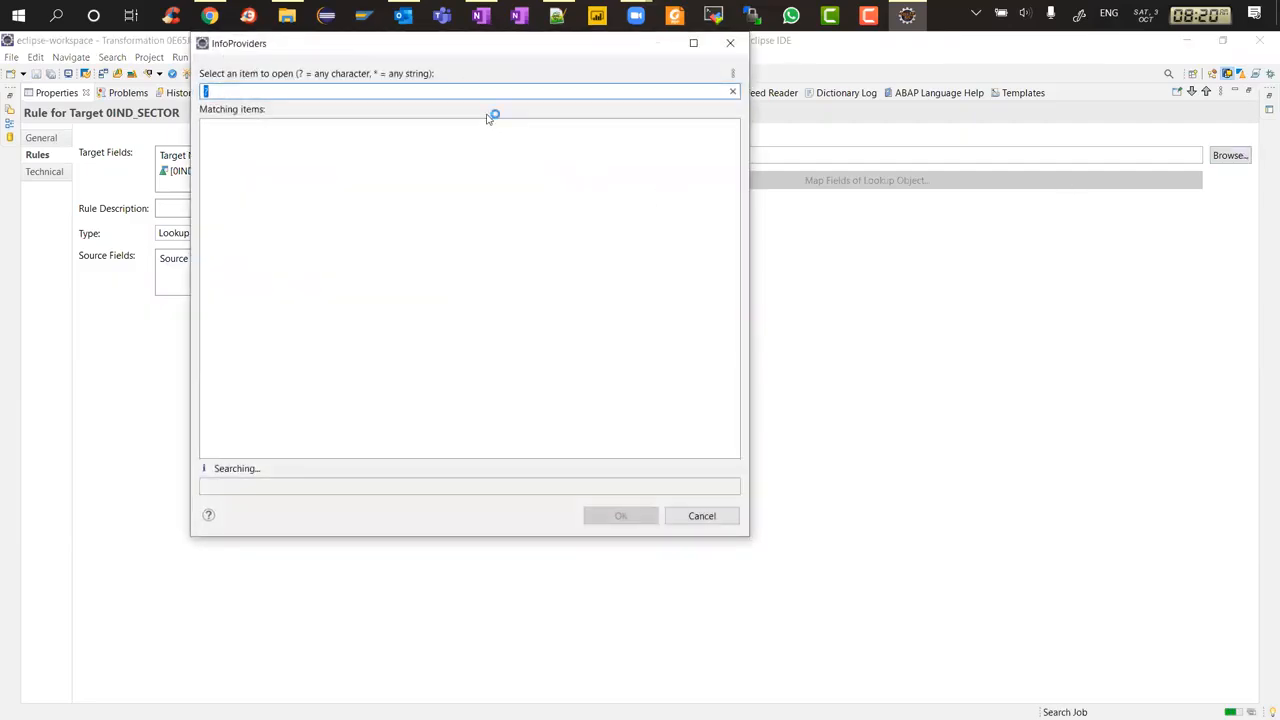
text(0material)
double_click(308, 131)
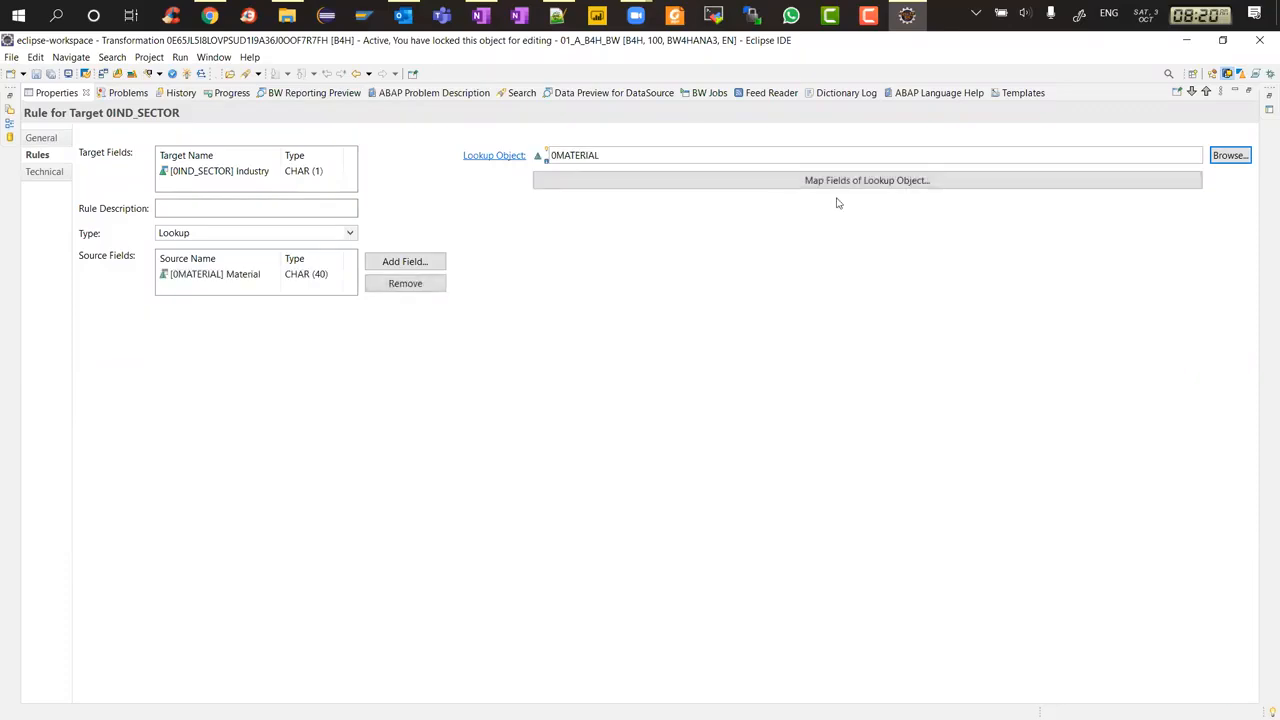
Open the lookup object field mapping for 0MATERIAL to 0IND_SECTOR and confirm it
click(849, 182)
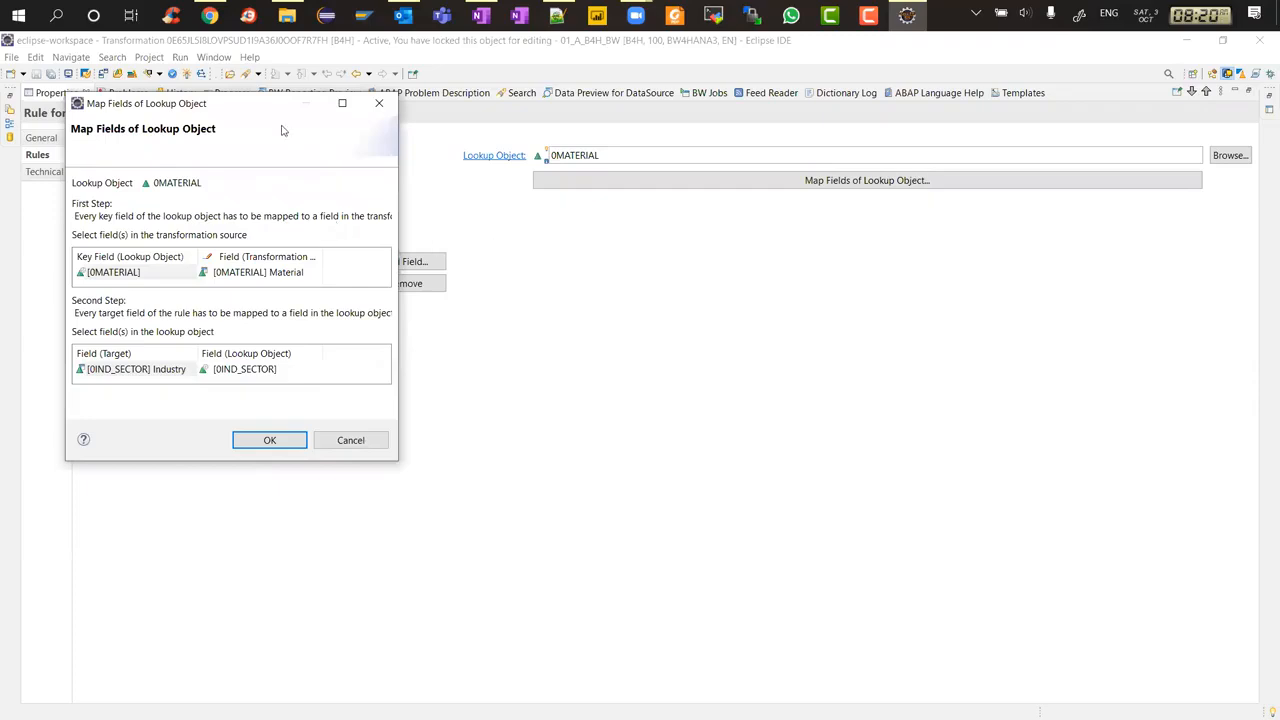
drag(298, 107, 715, 110)
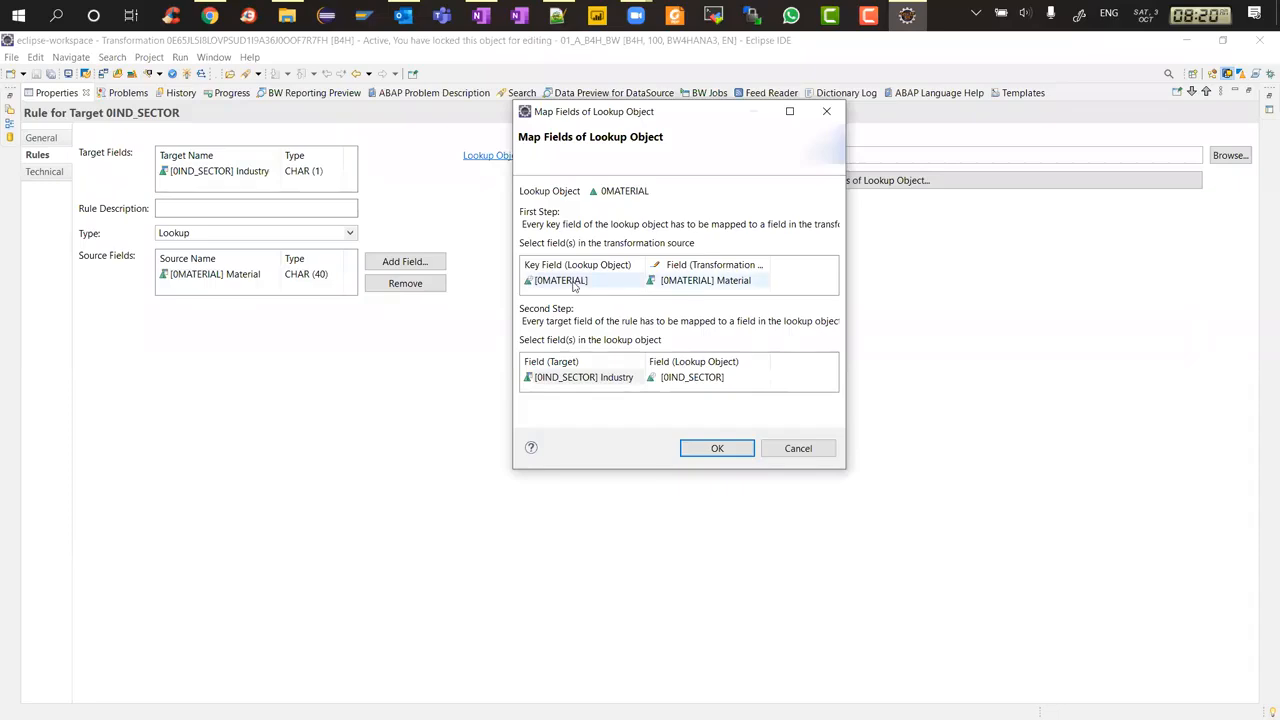
drag(609, 112, 760, 222)
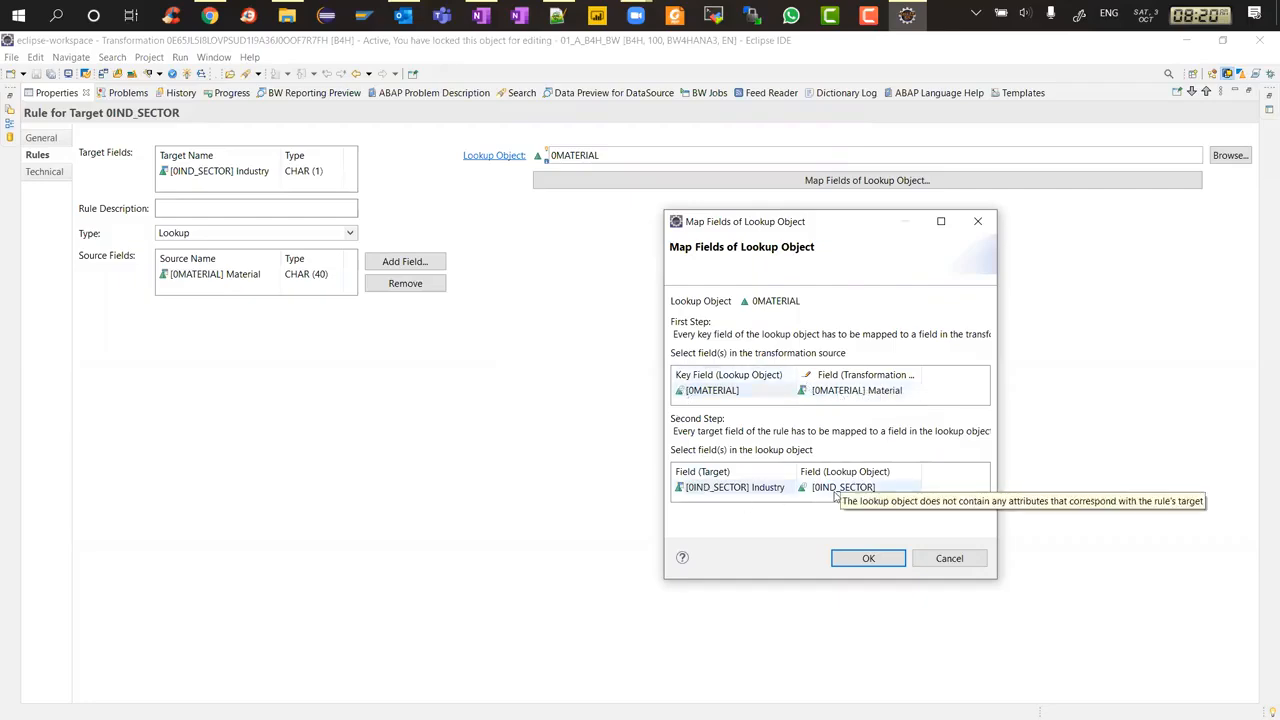
click(850, 559)
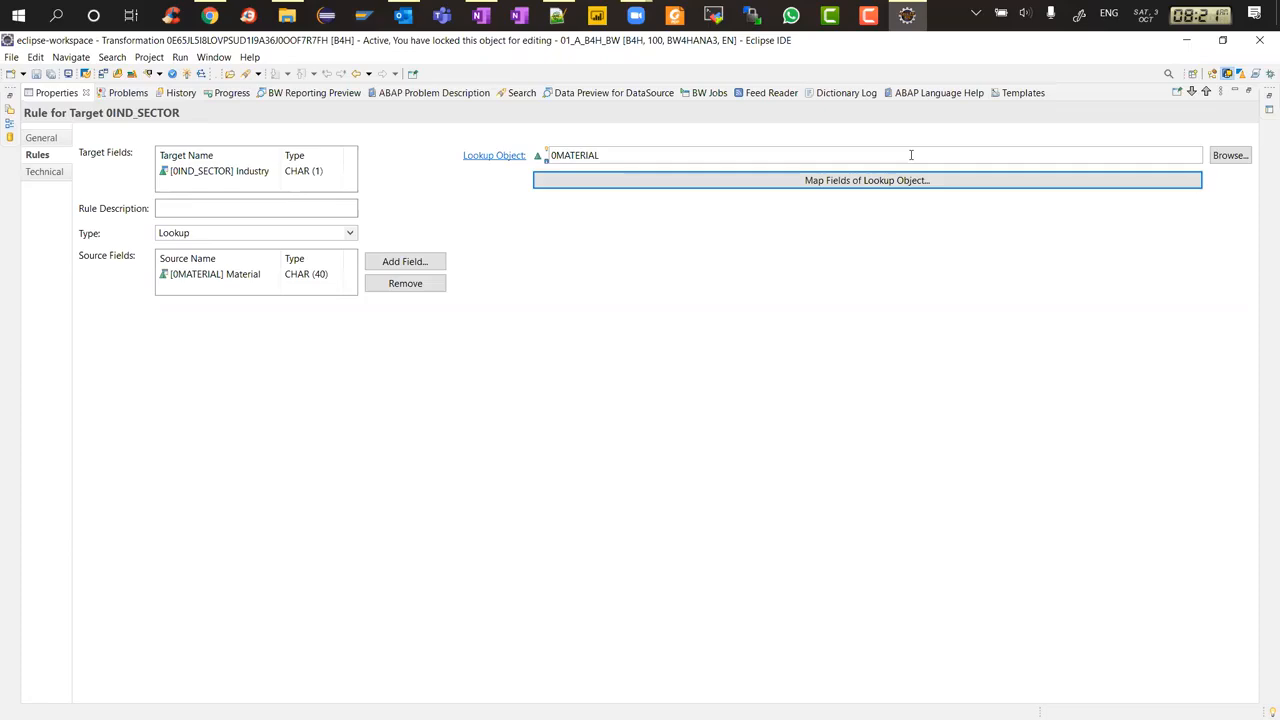
Restore the editor layout and inspect the source navigation attributes against the 0IND_SECTOR target field
double_click(57, 92)
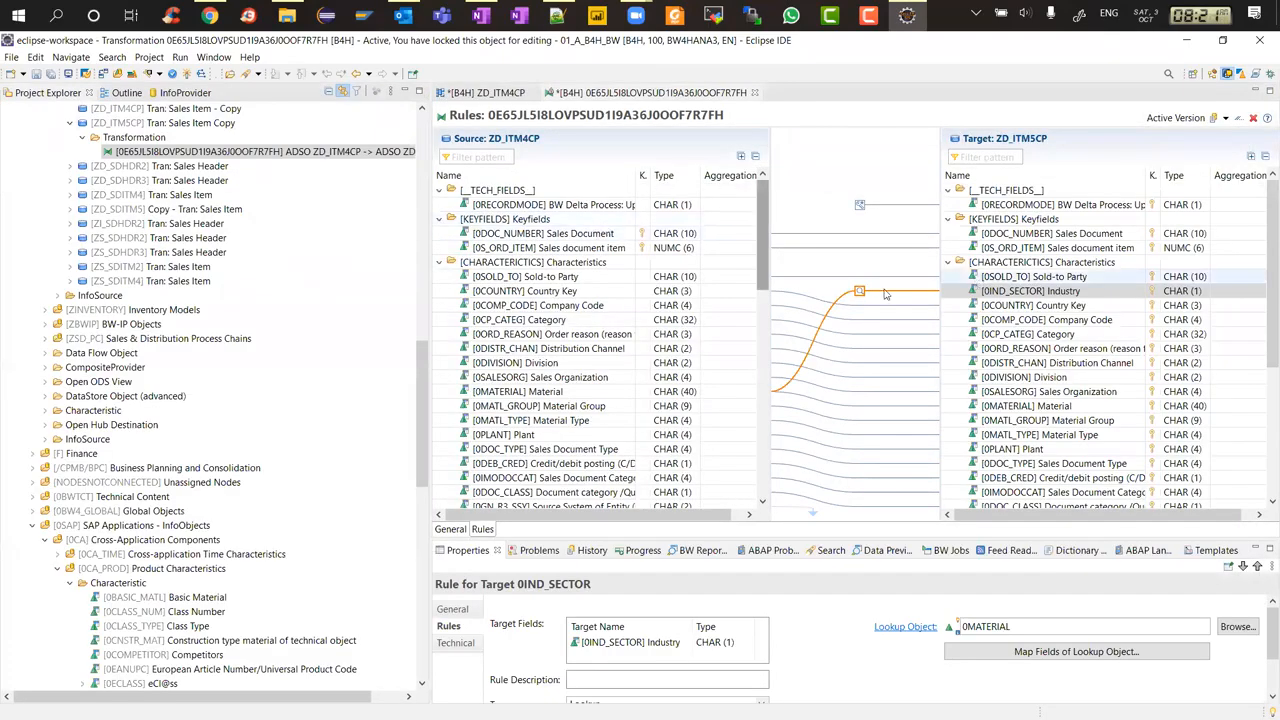
drag(762, 252, 758, 344)
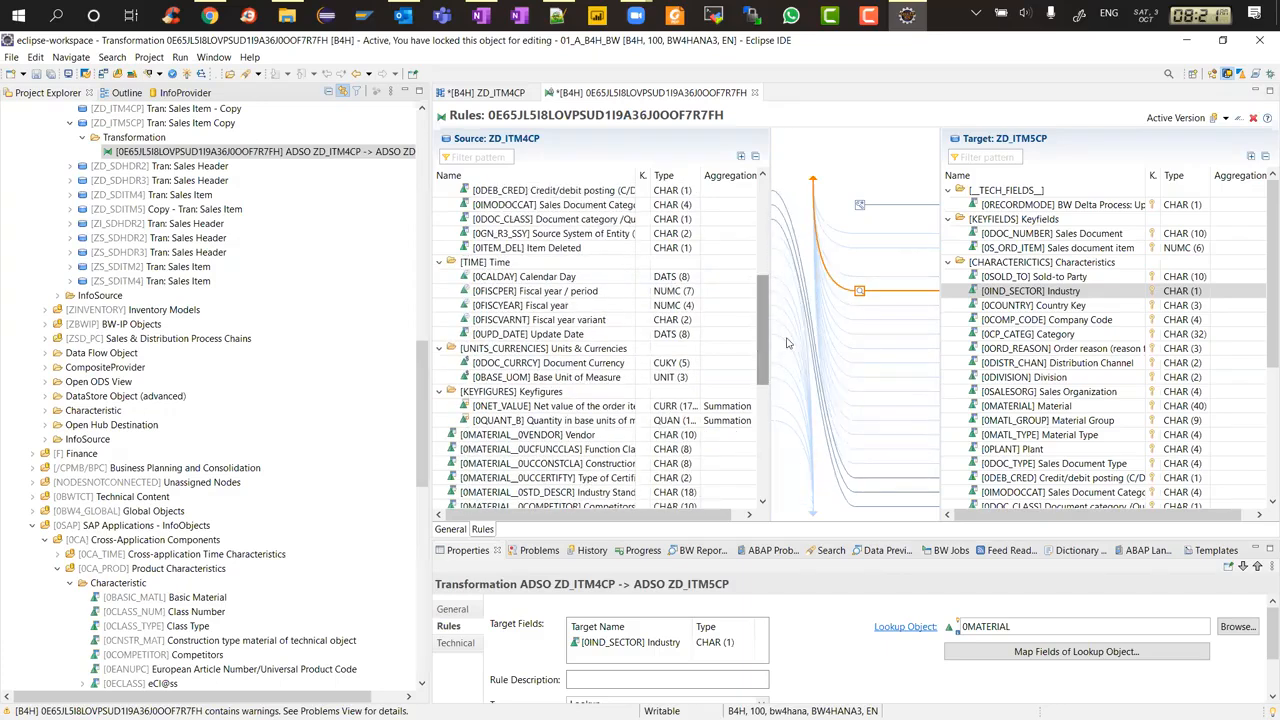
click(1008, 293)
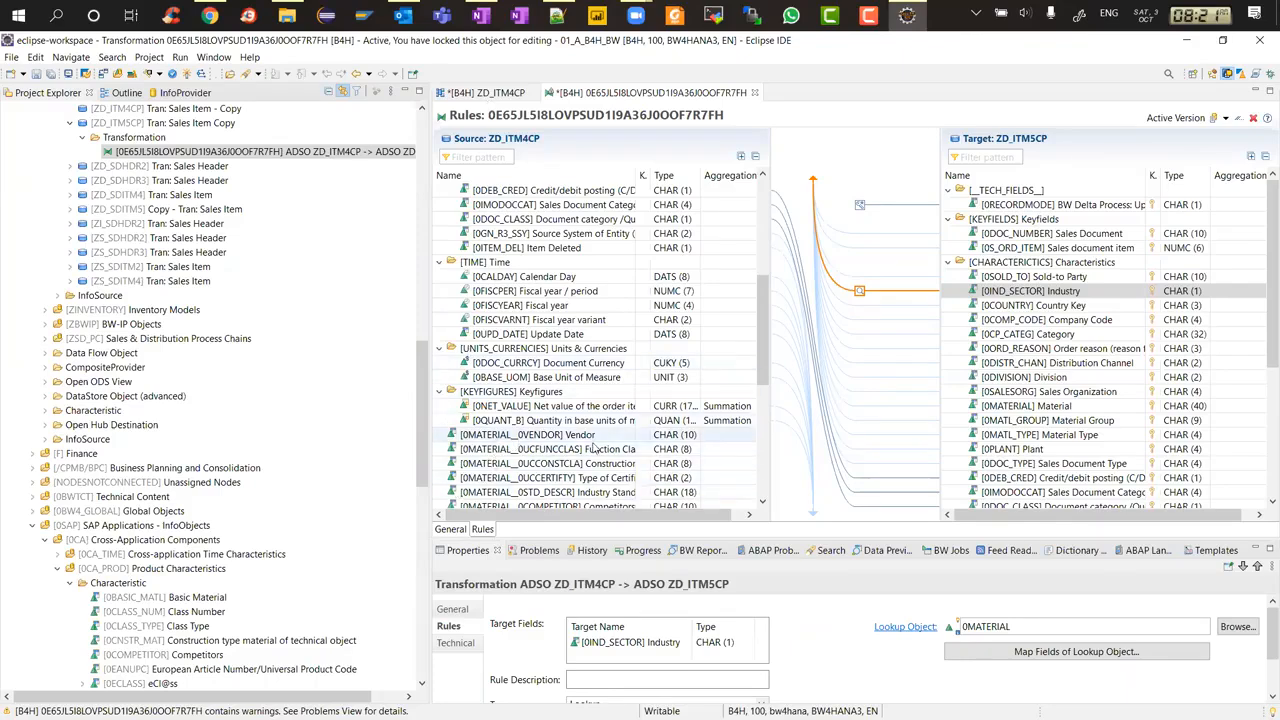
scroll(595, 450, down, 5)
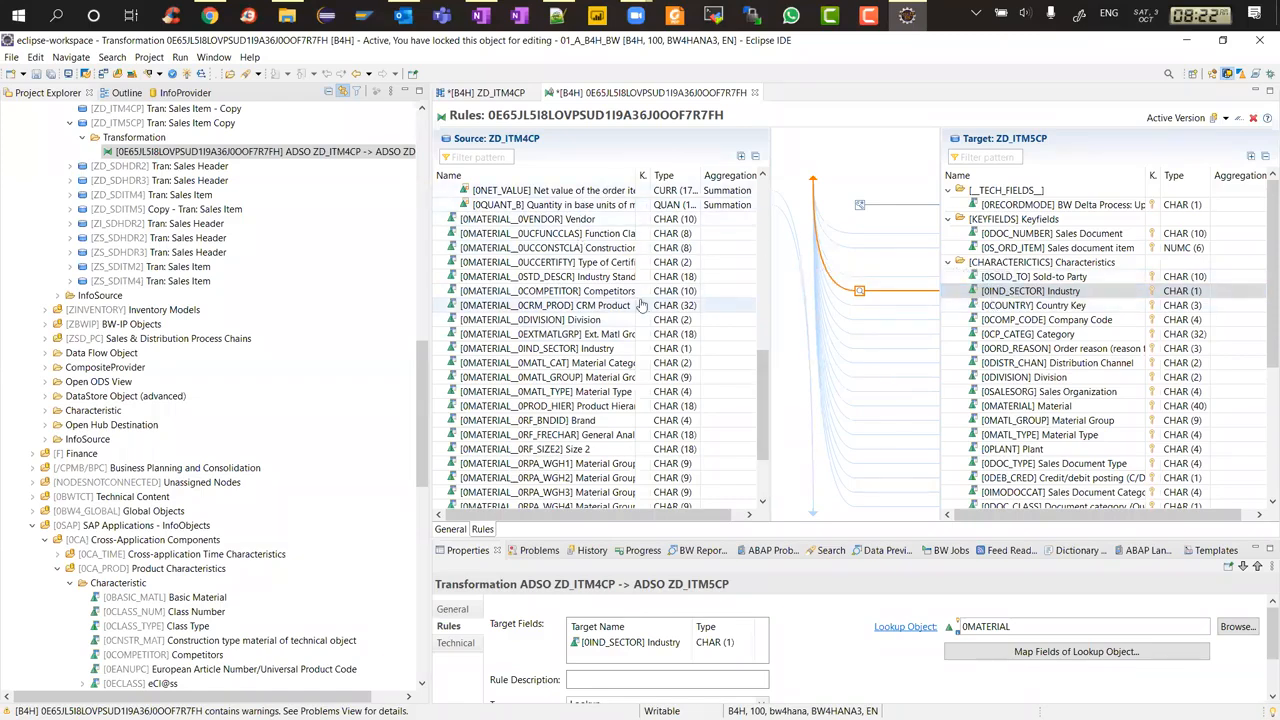
Open ZD_ITM4CP from the data flow and inspect the 0MATERIAL field's navigation attribute setting in its details
click(490, 93)
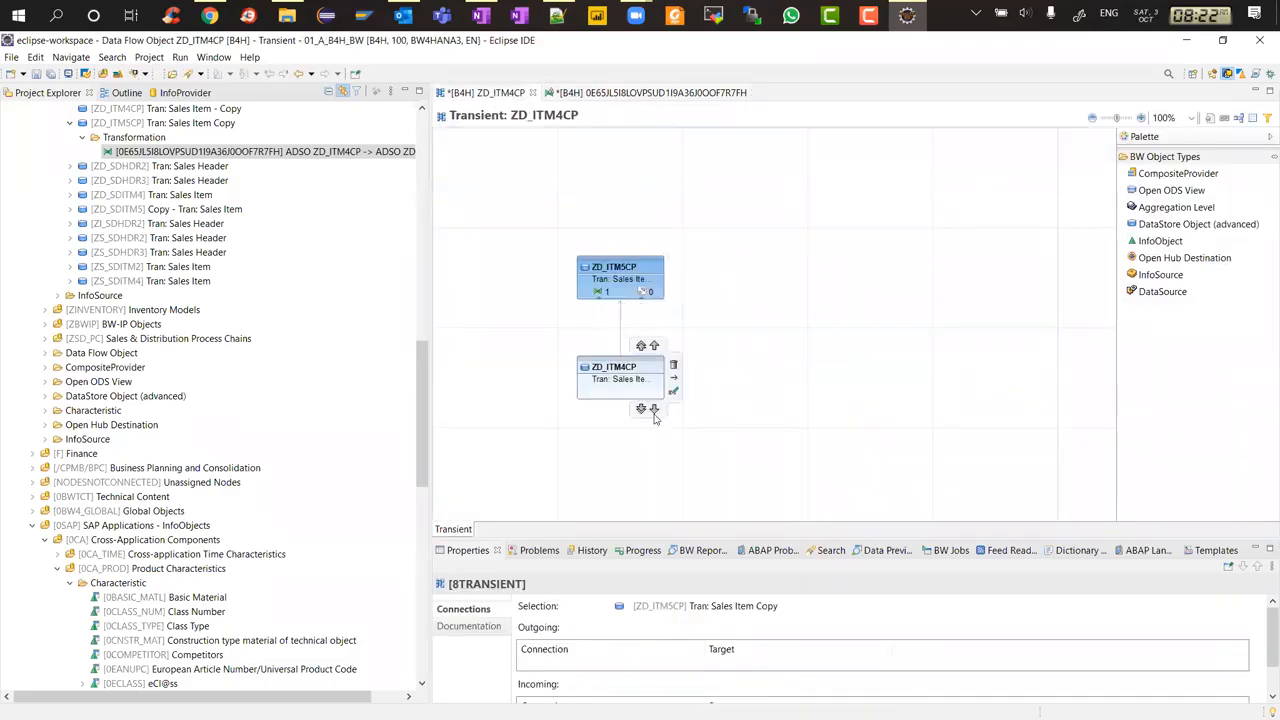
double_click(630, 370)
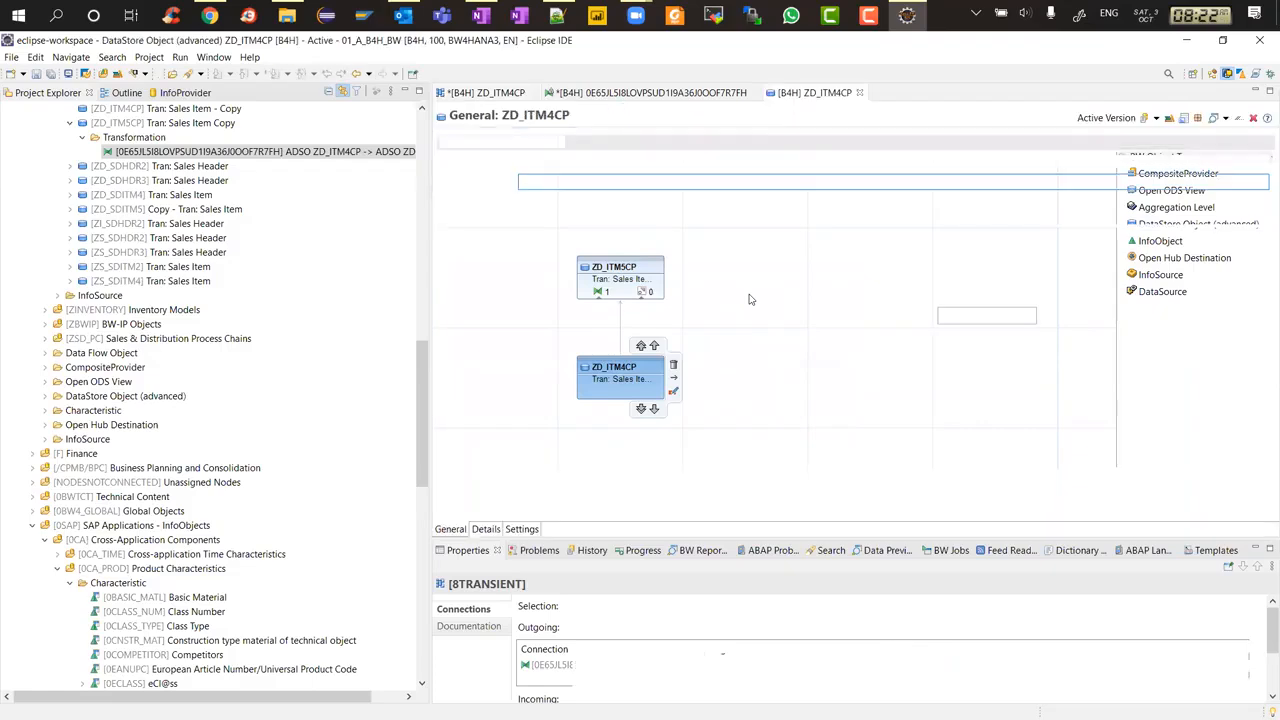
click(487, 530)
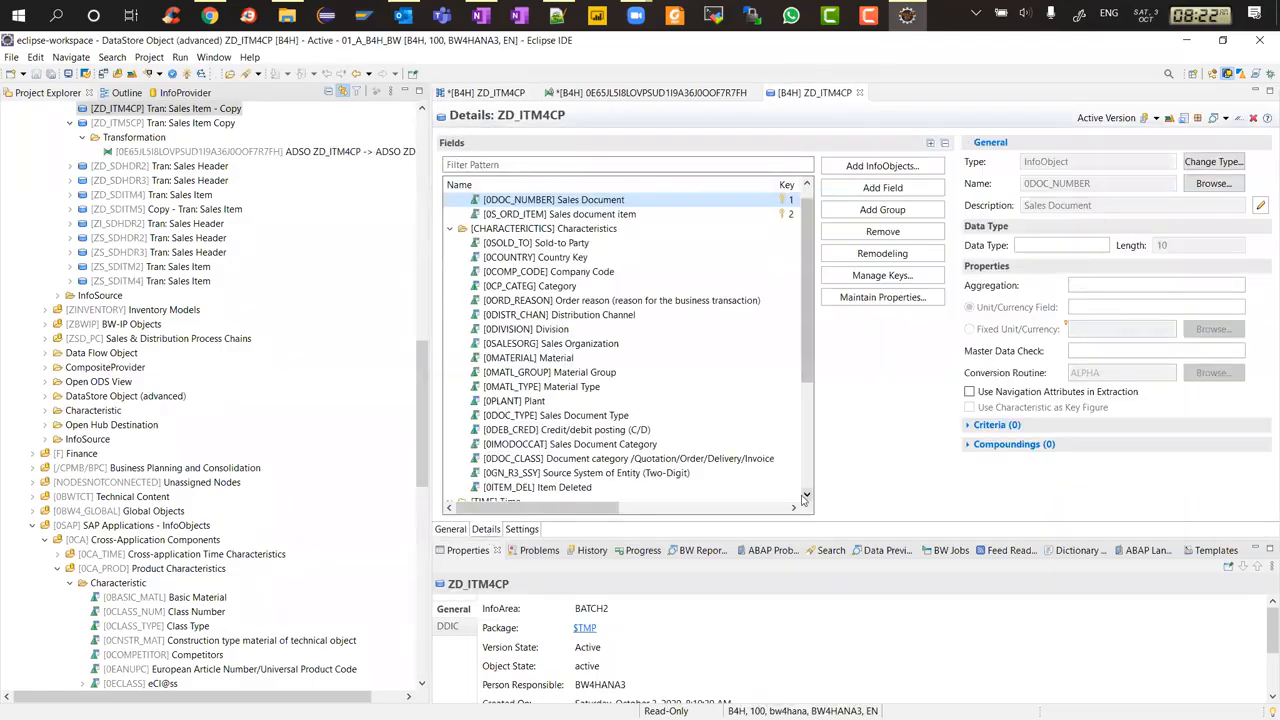
click(565, 358)
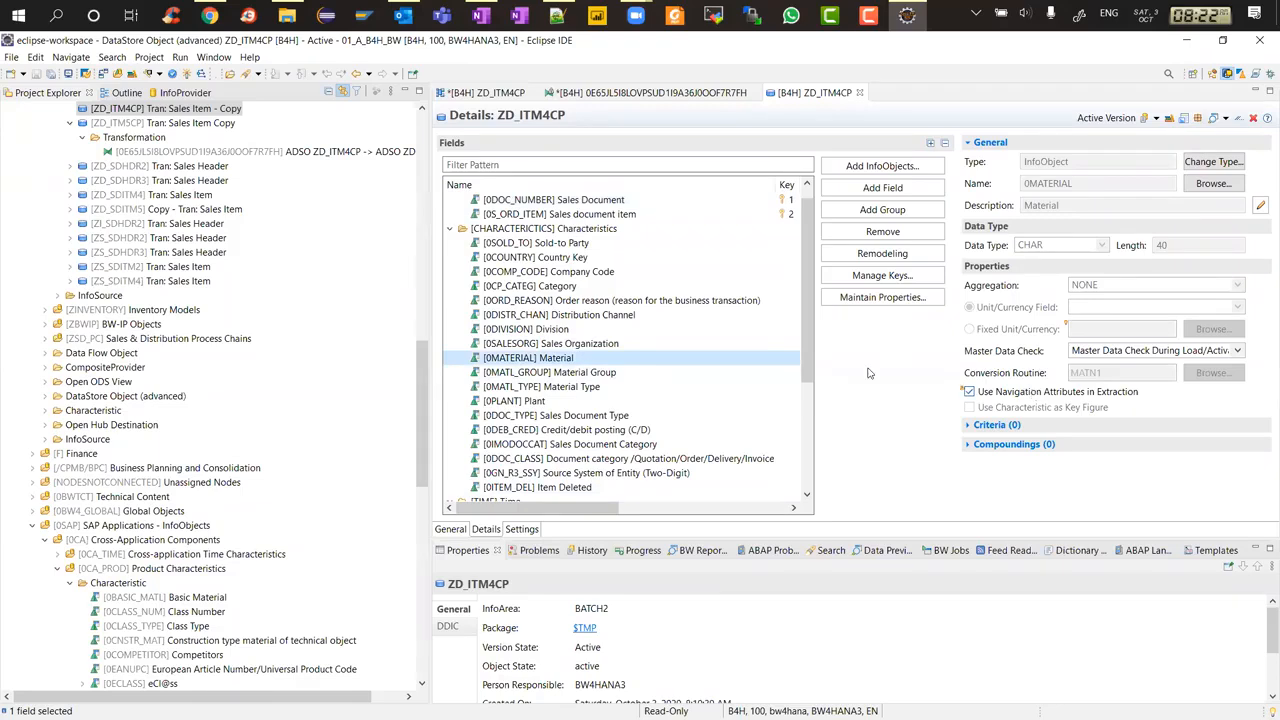
Close the transformation editor and the ZD_ITM4CP editor
click(690, 92)
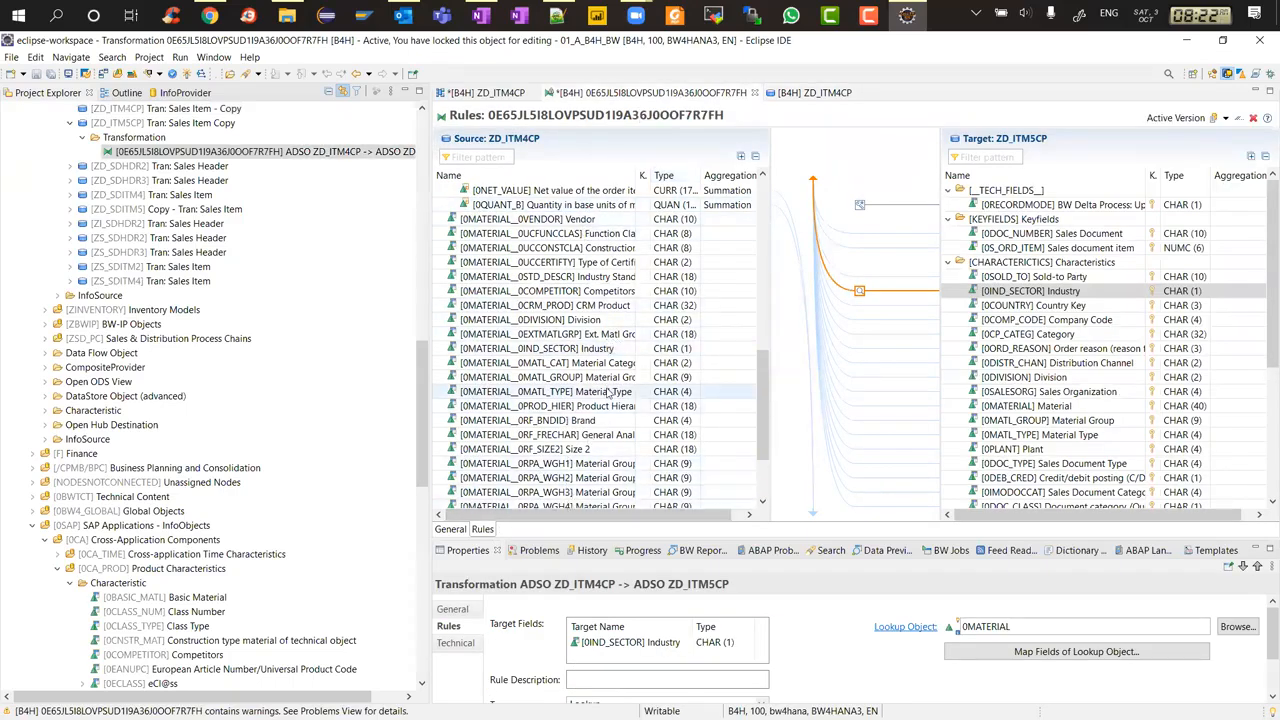
scroll(607, 393, up, 2)
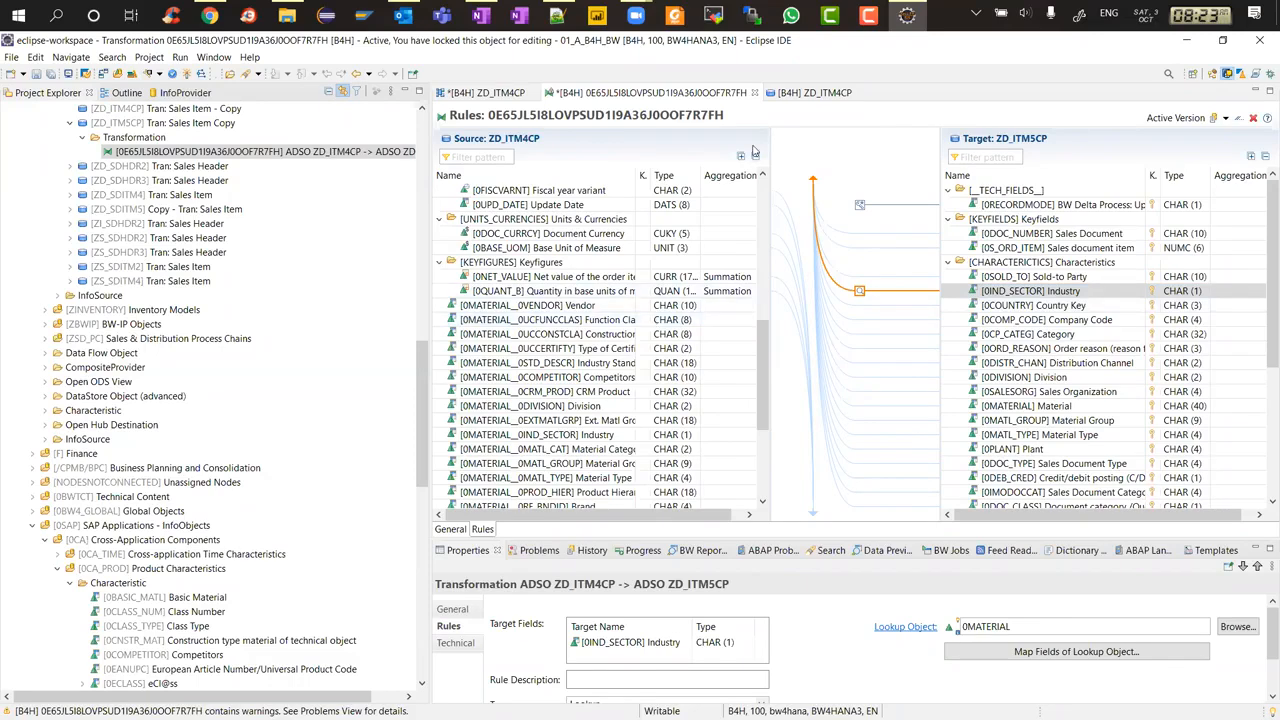
click(757, 93)
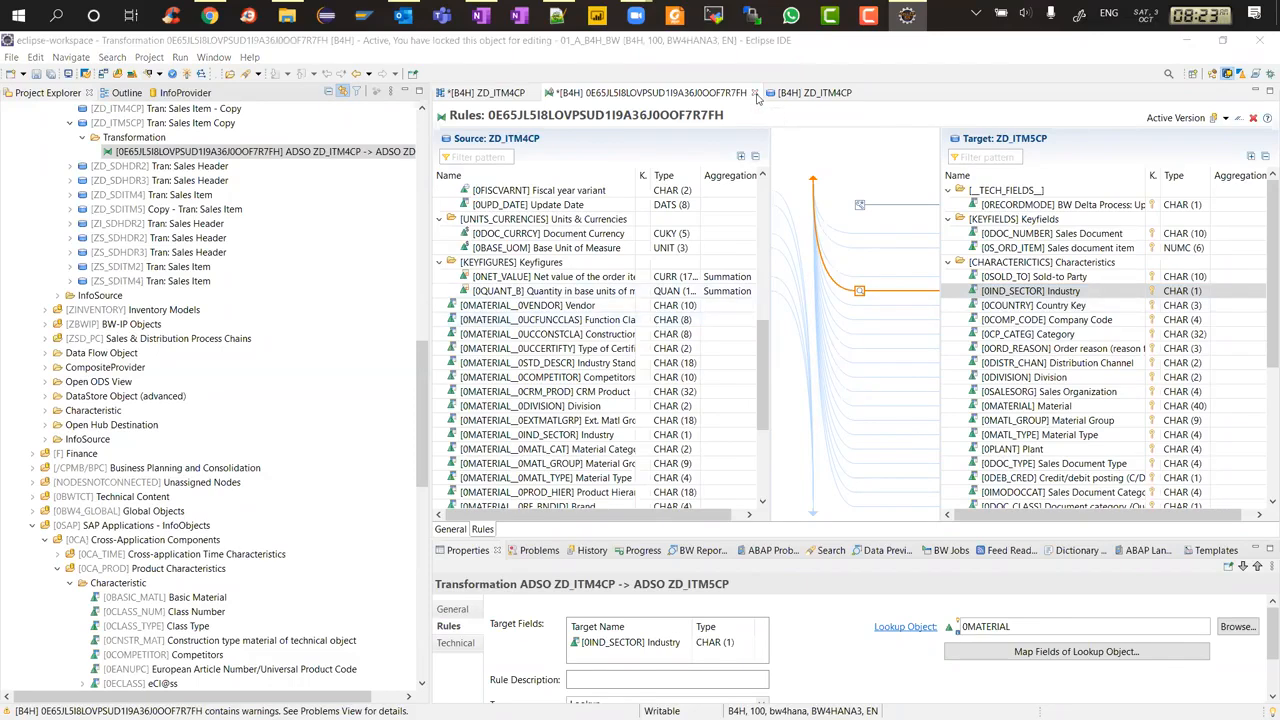
click(728, 397)
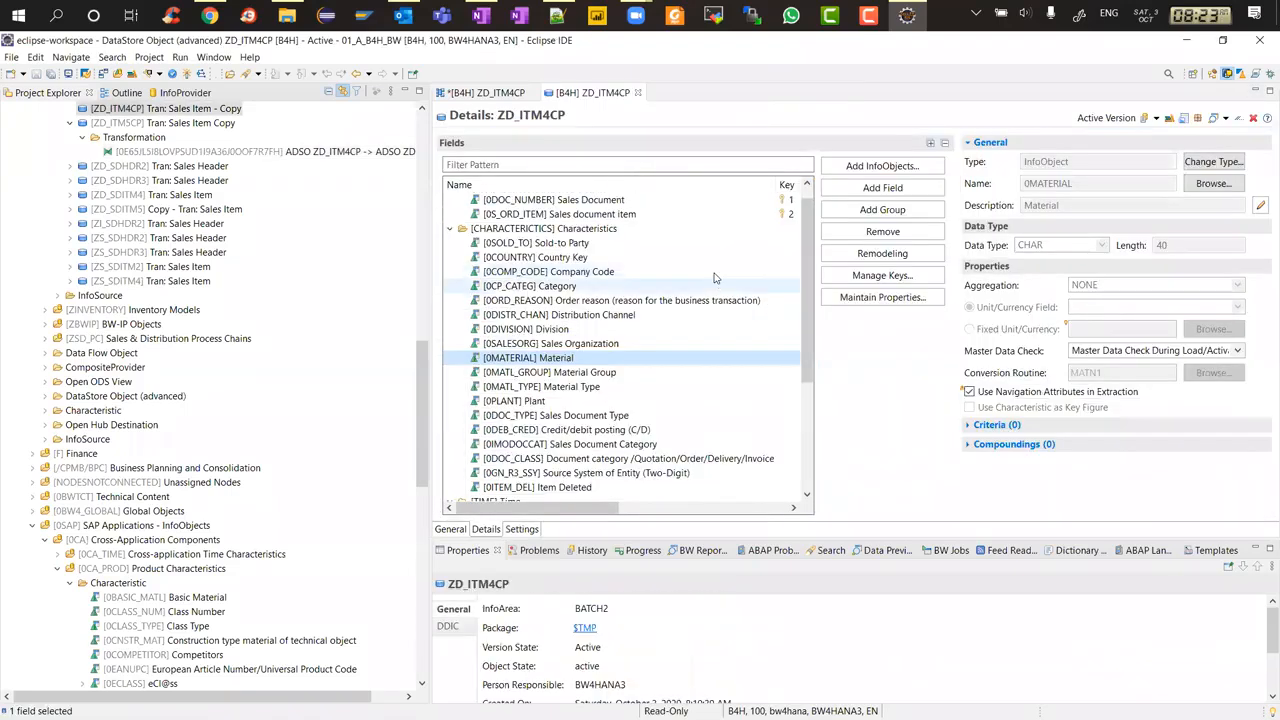
click(637, 92)
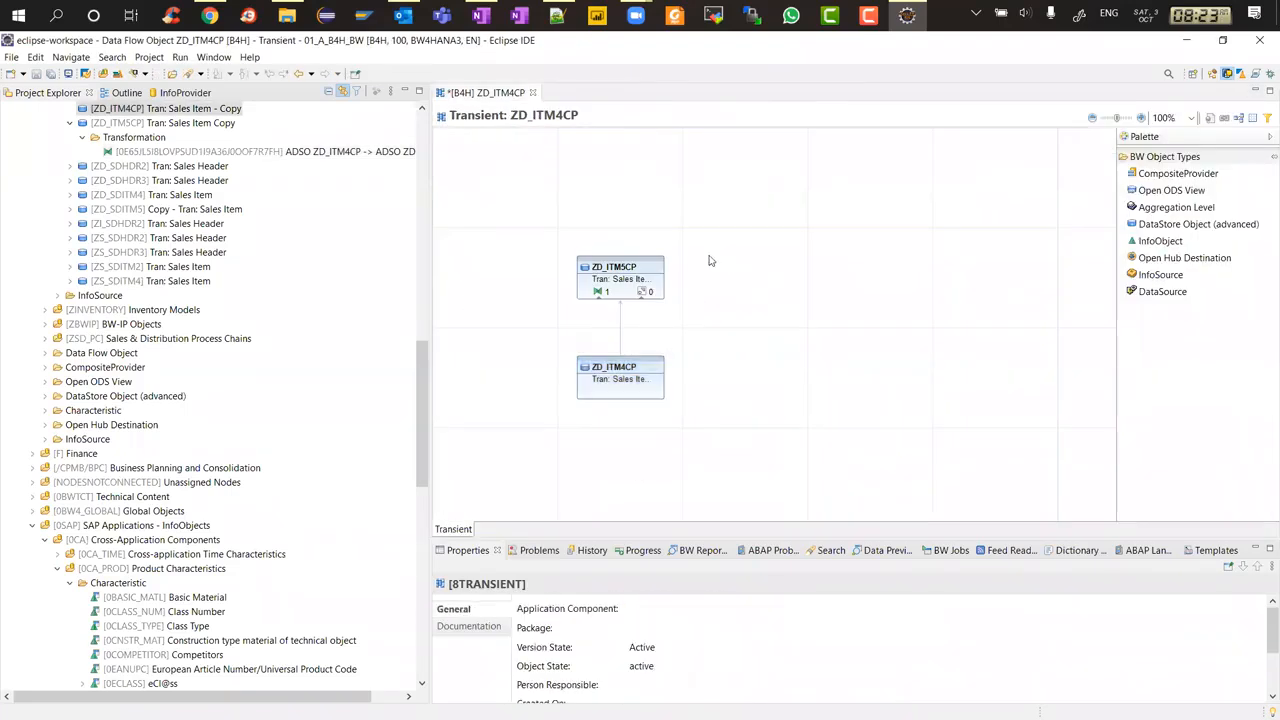
Add a CompositeProvider node named ZV_ITM5 to the data flow above ZD_ITM5CP
click(1160, 176)
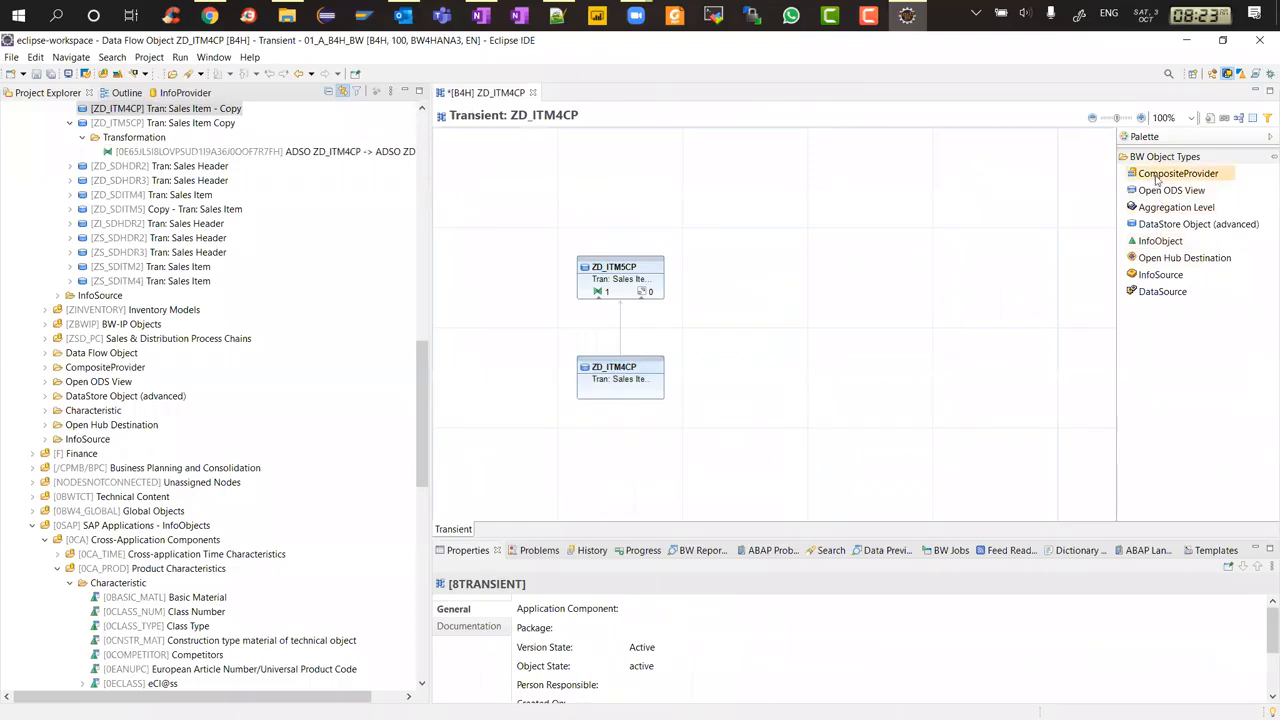
click(645, 183)
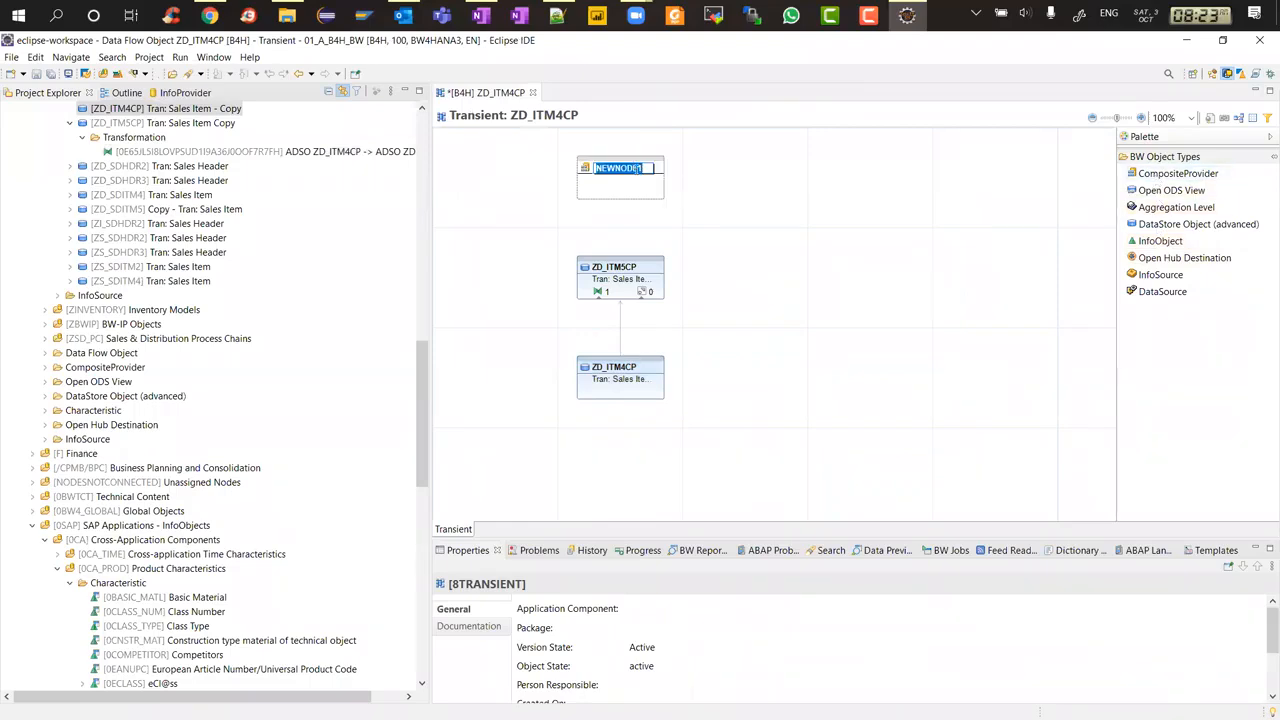
text(Z)
text(VIM)
text(_ITM5)
key(Return)
Connect ZD_ITM5CP to the ZV_ITM5 node and start creating it as a CompositeProvider
mouse_move(625, 268)
drag(621, 262, 622, 186)
right_click(639, 166)
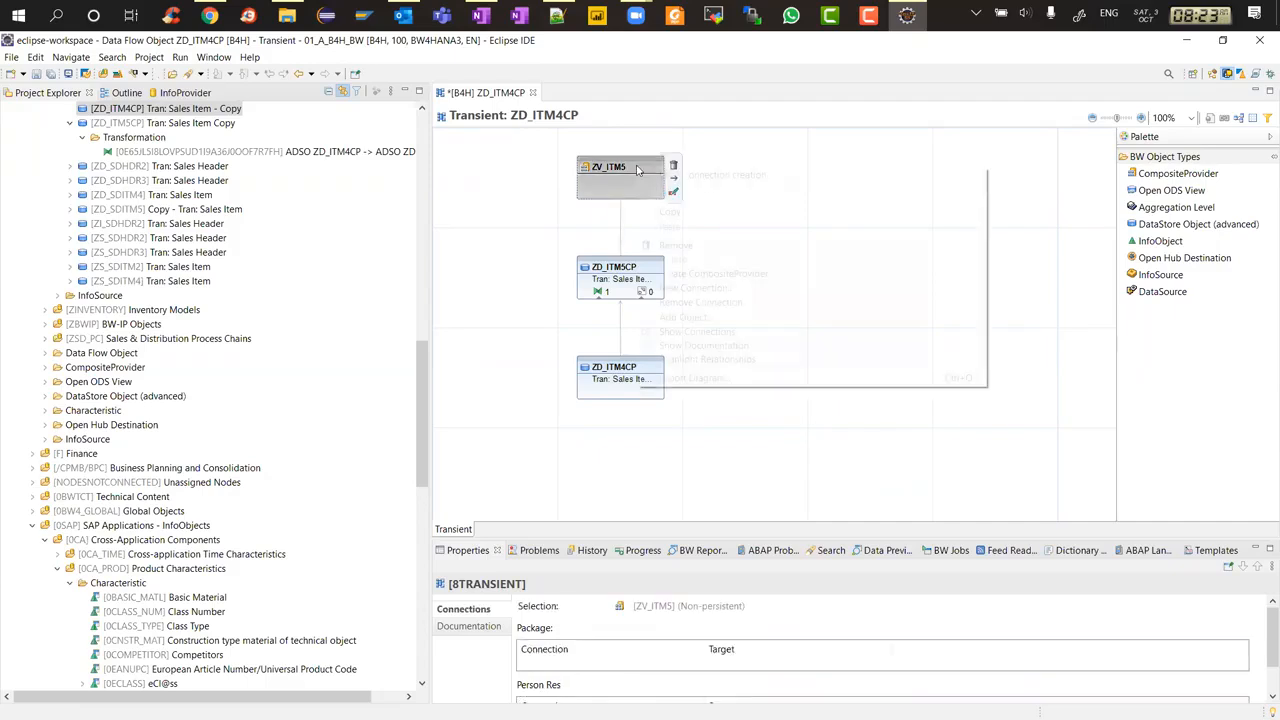
click(704, 274)
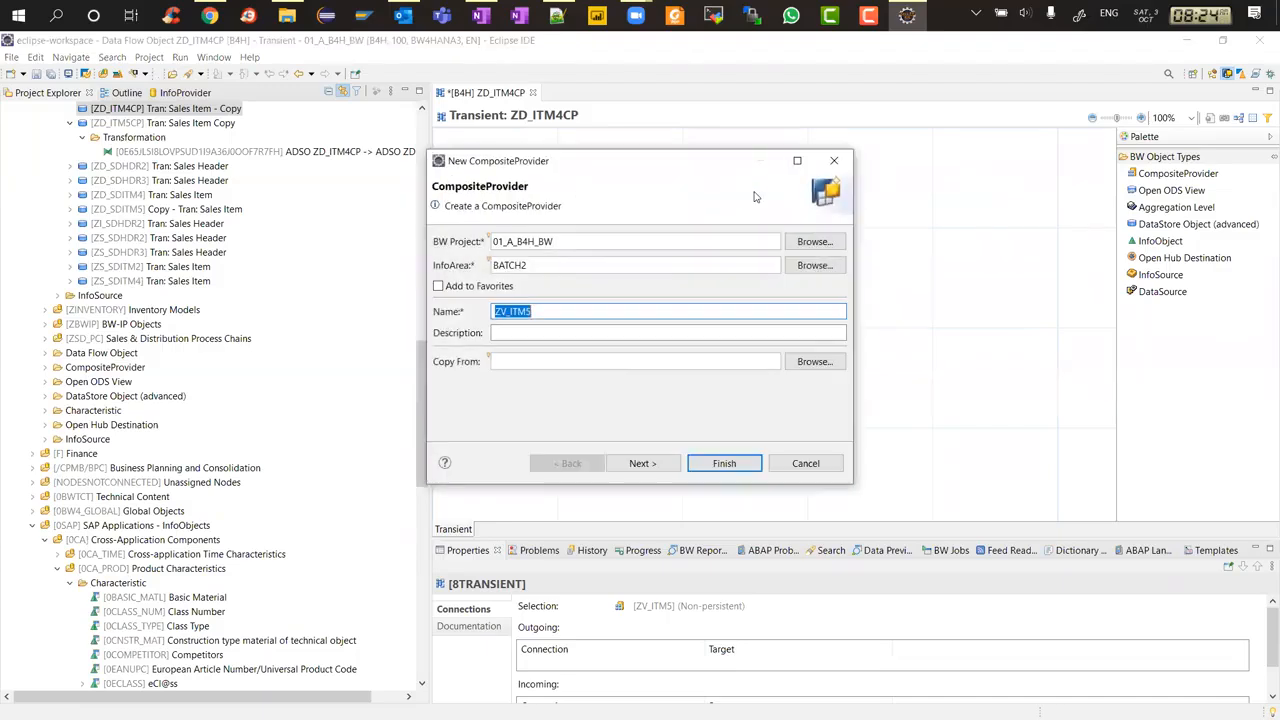
Describe the CompositeProvider as Tran: Sales Overview, finish the wizard with ZD_ITM5CP as union provider, and open its scenario
click(600, 335)
text(Tran: Sales Overview)
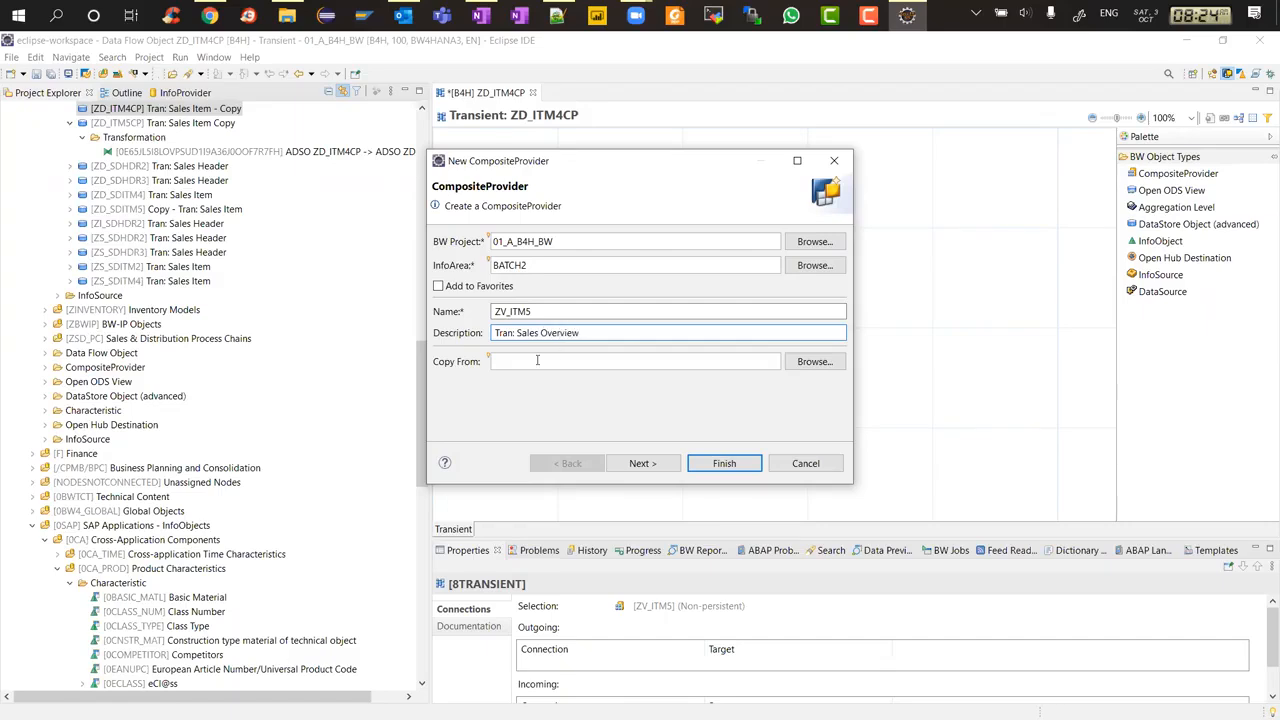
click(646, 465)
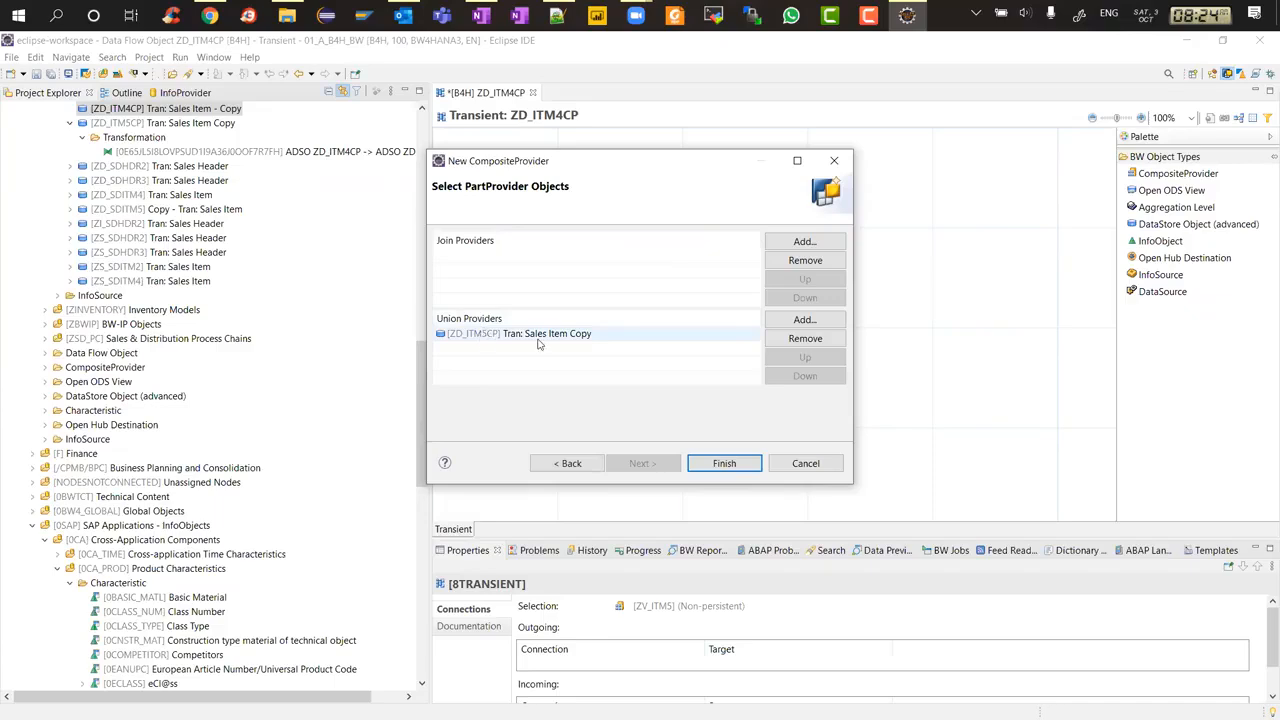
click(724, 463)
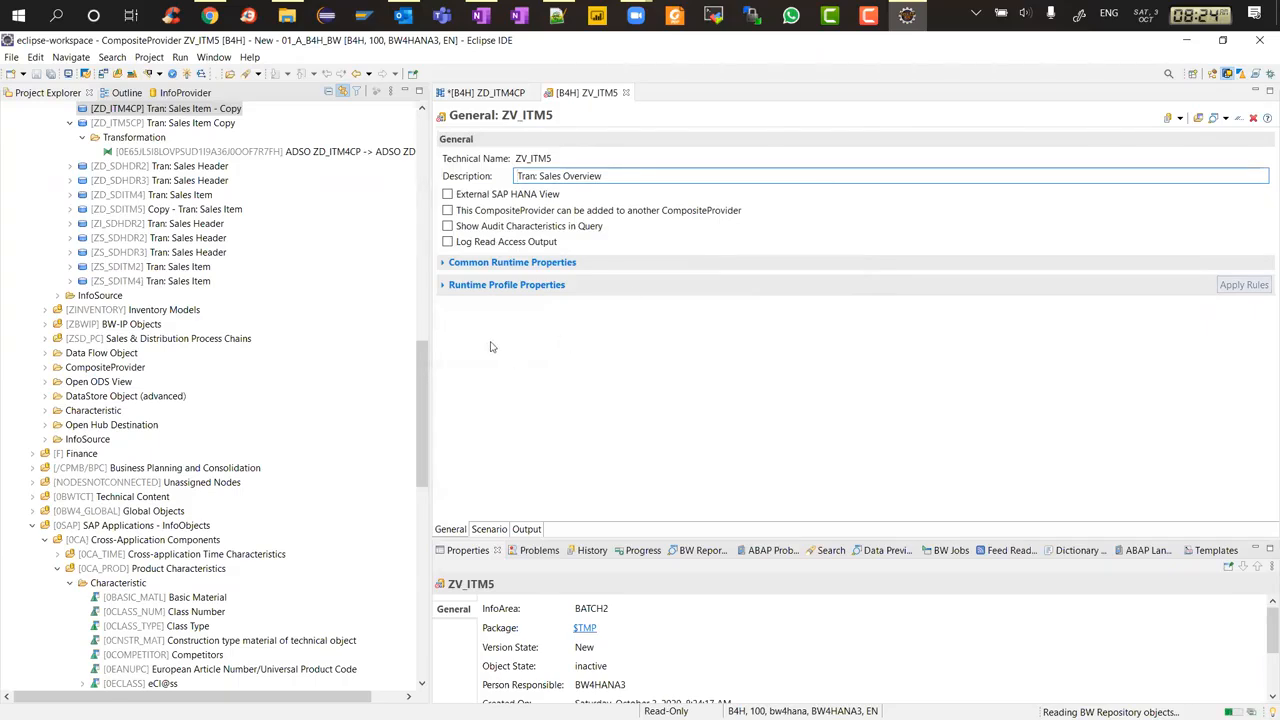
click(487, 530)
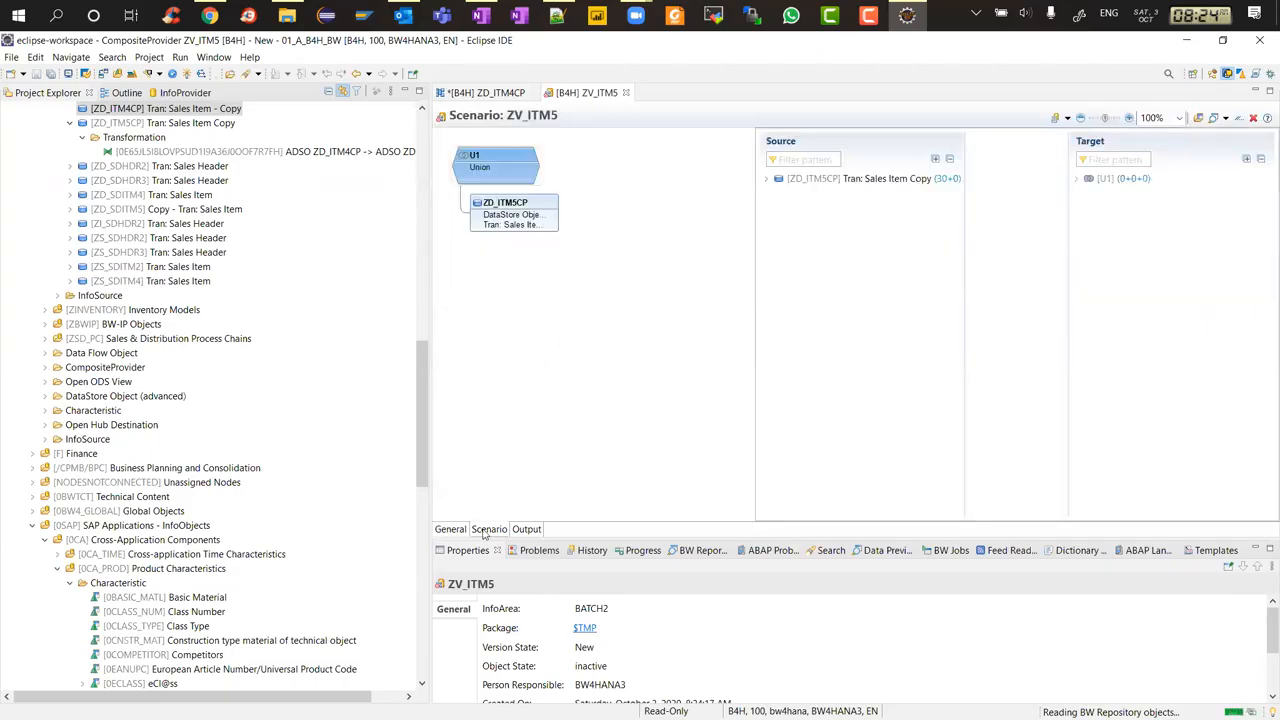
Assign all fields of ZD_ITM5CP to the union target in the ZV_ITM5 scenario and activate the CompositeProvider
click(766, 179)
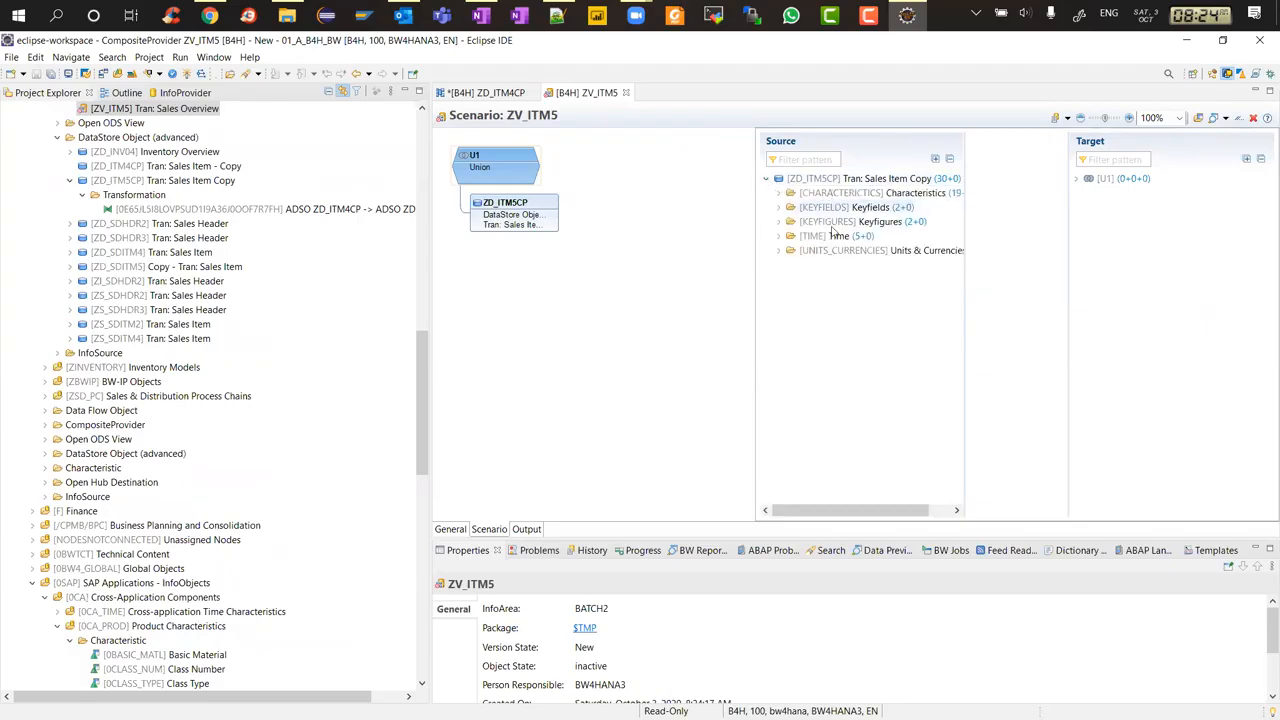
click(778, 193)
drag(754, 207, 681, 208)
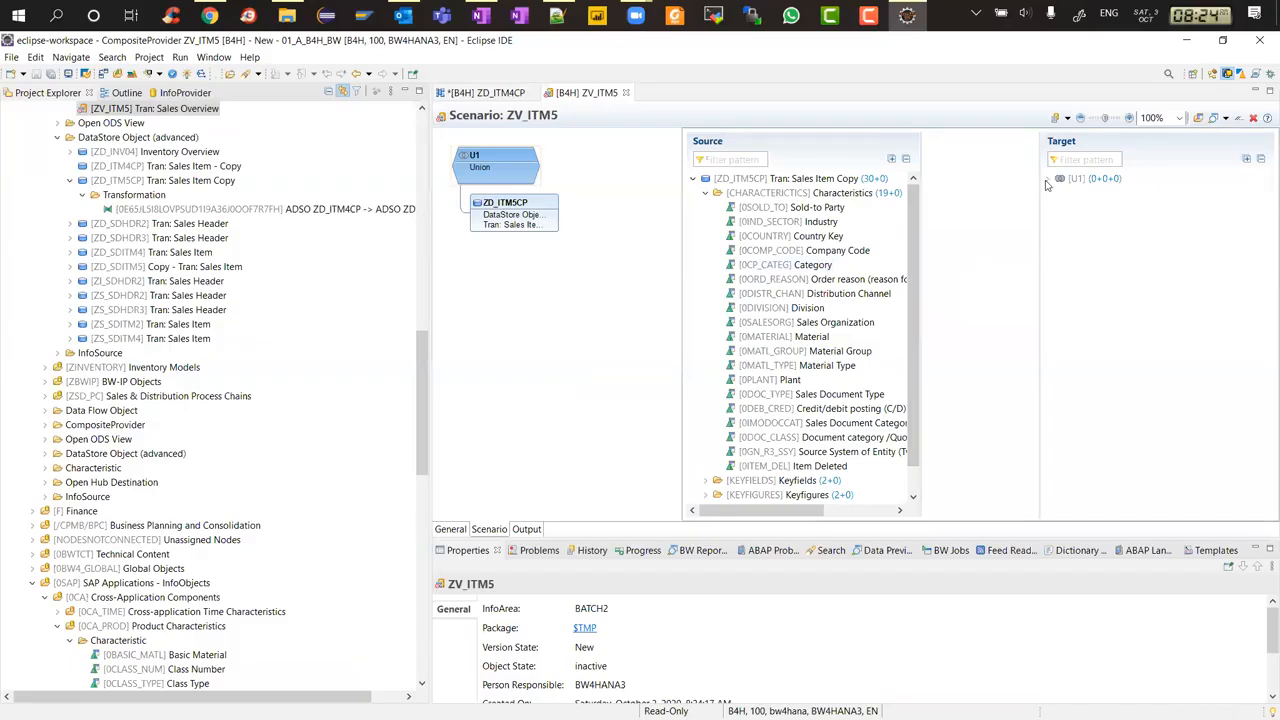
click(707, 196)
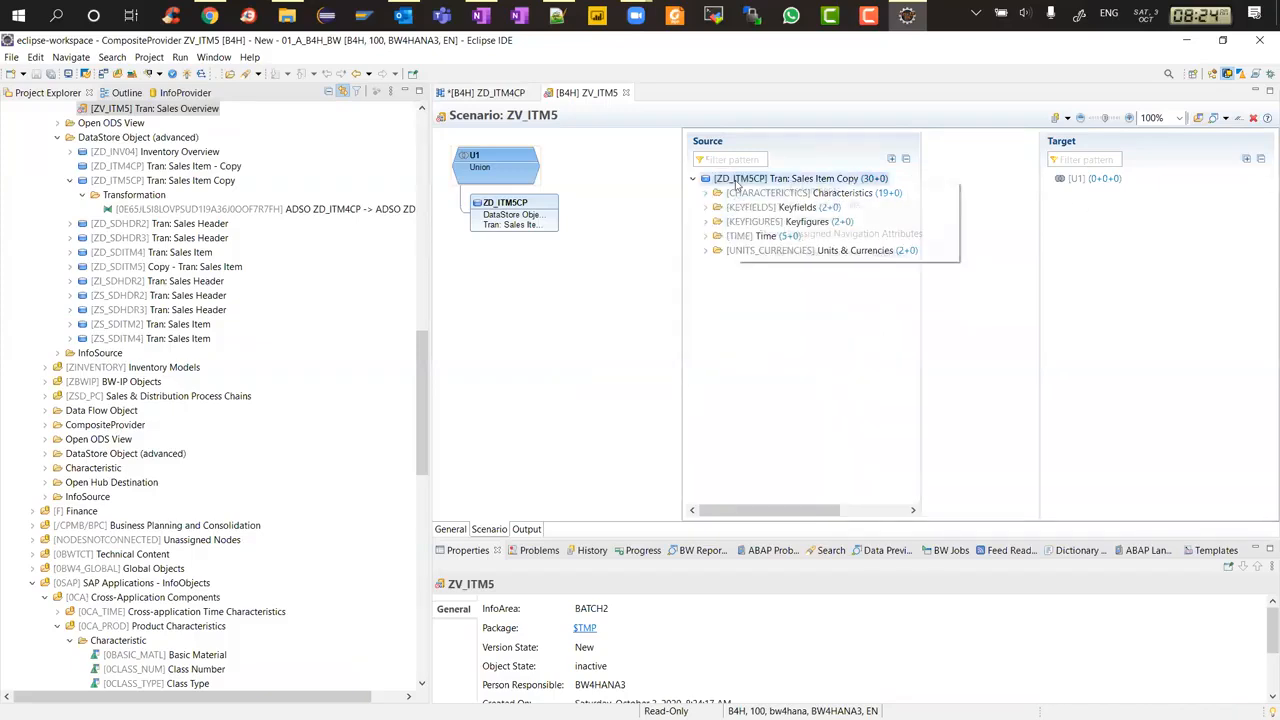
right_click(740, 179)
click(806, 190)
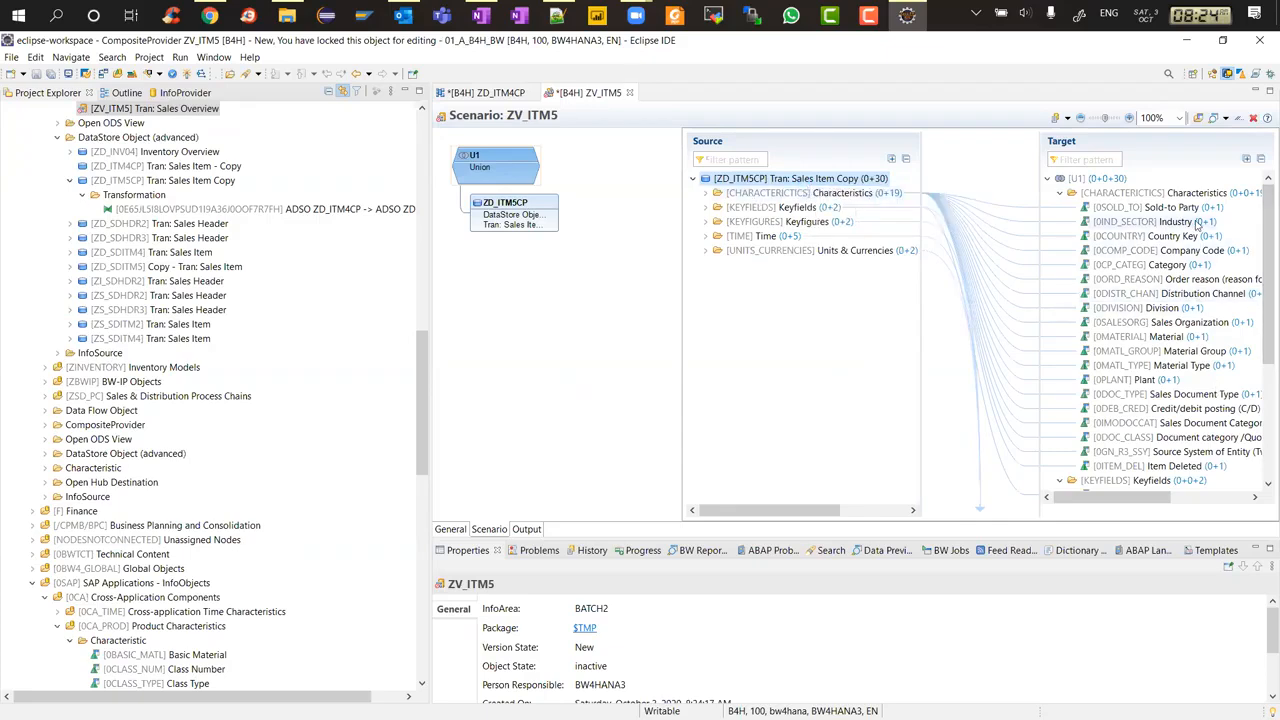
scroll(1262, 226, down, 5)
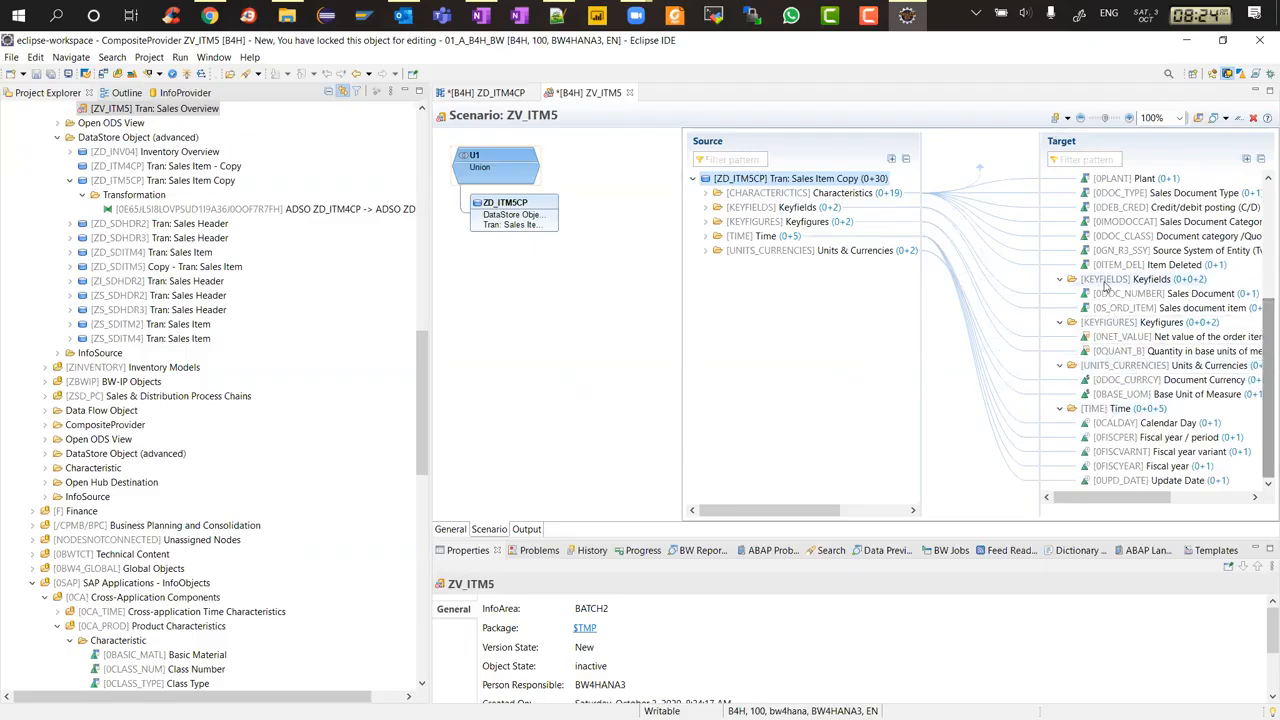
scroll(1262, 200, up, 5)
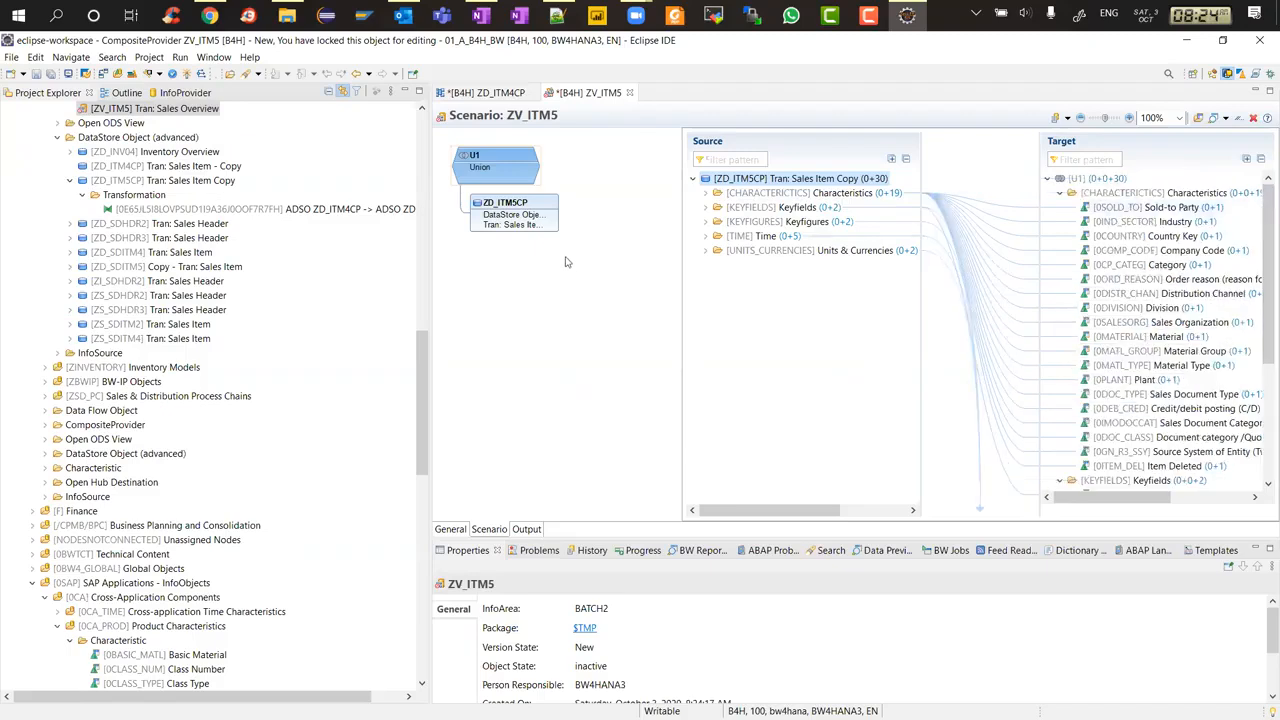
key(ctrl+s)
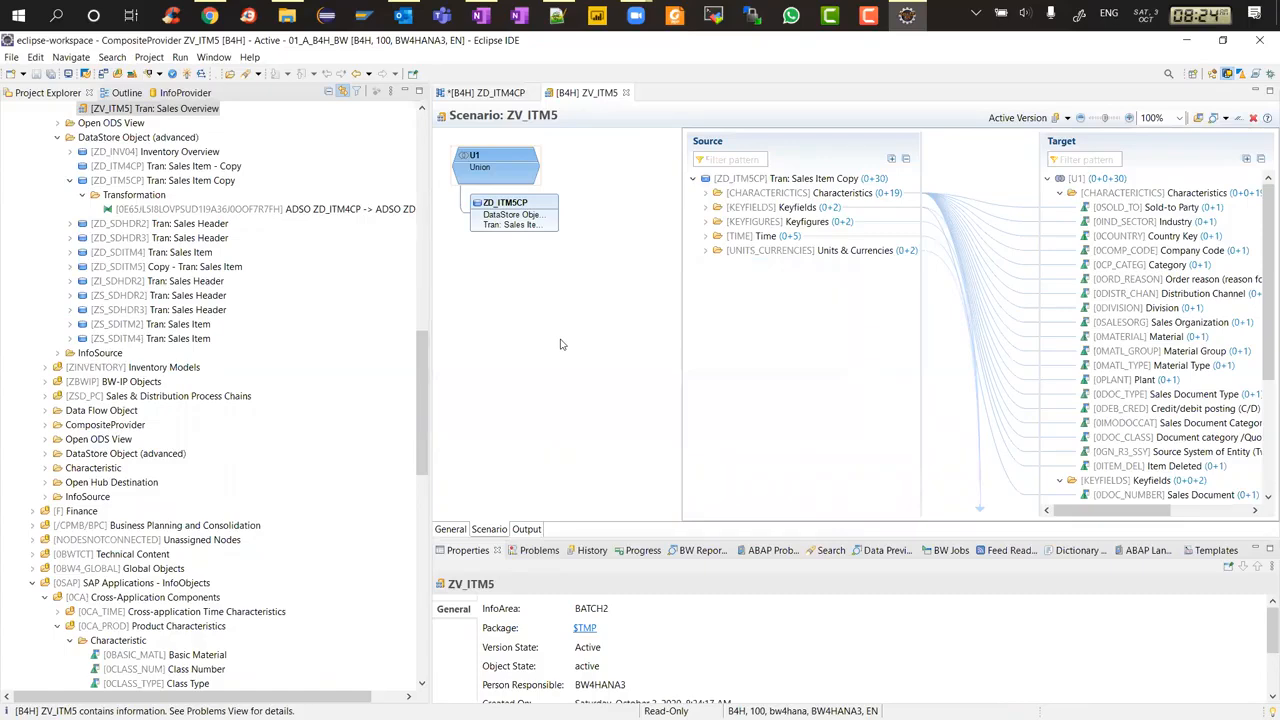
Review the activation messages for ZV_ITM5 in the Problems view
click(528, 551)
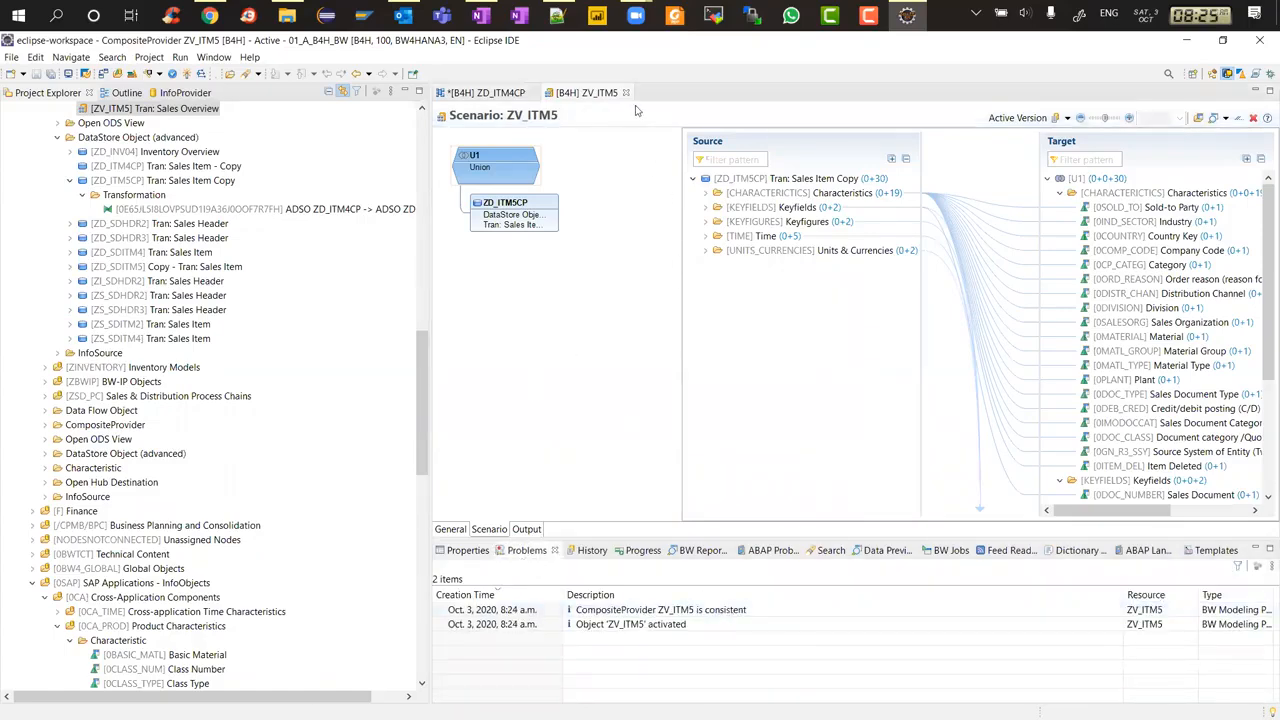
click(627, 225)
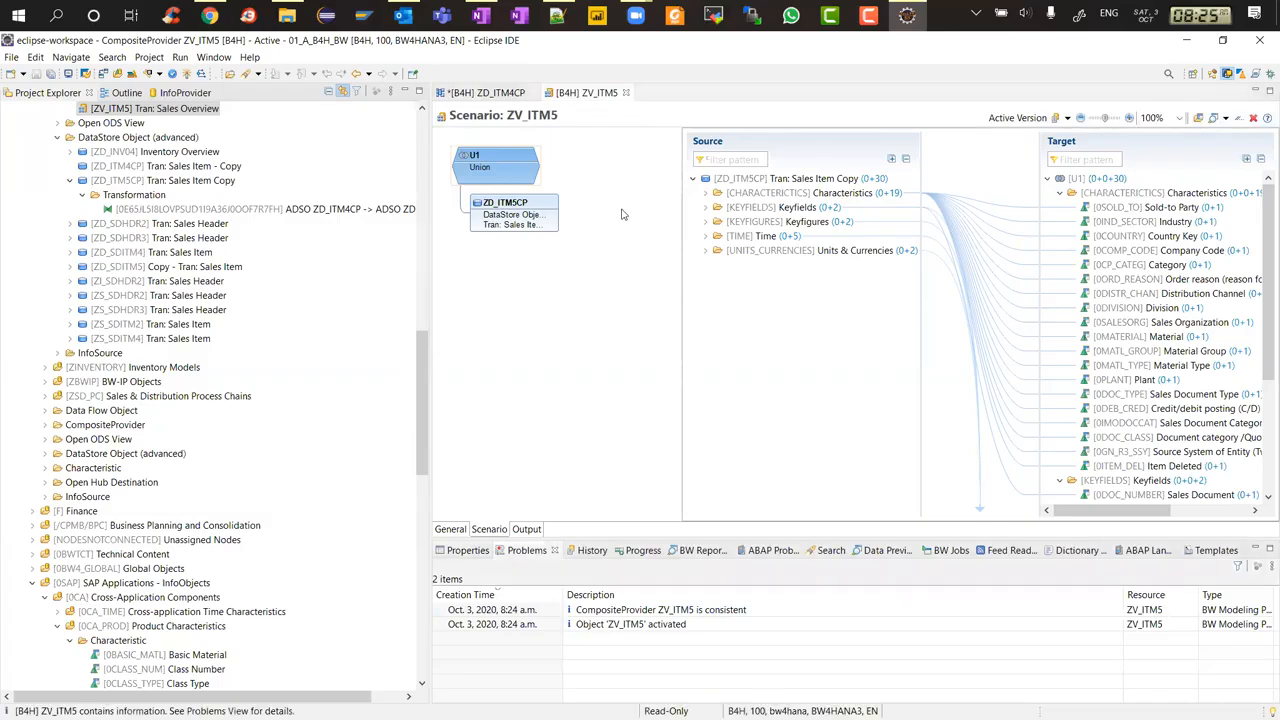
mouse_move(537, 178)
Switch to OneNote and change the second CompositeProvider bullet to 'Composite Provider - Scenario'
key(alt+Tab)
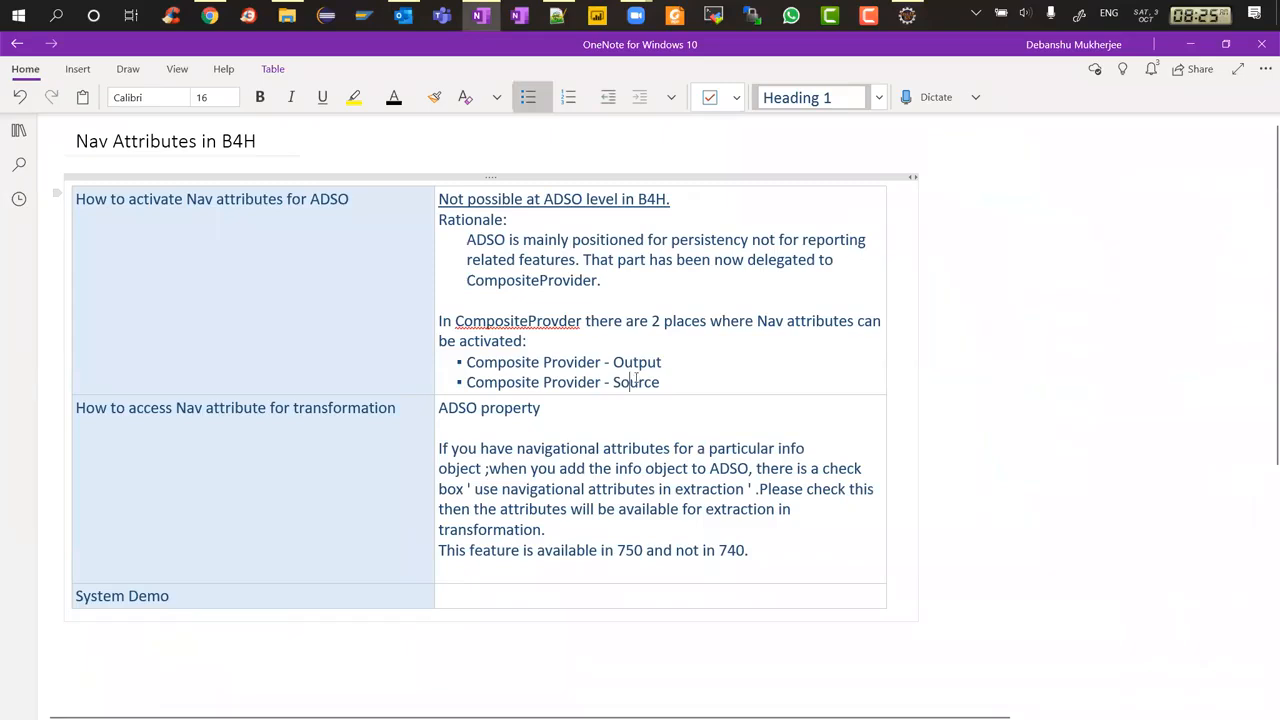
key(alt+Tab)
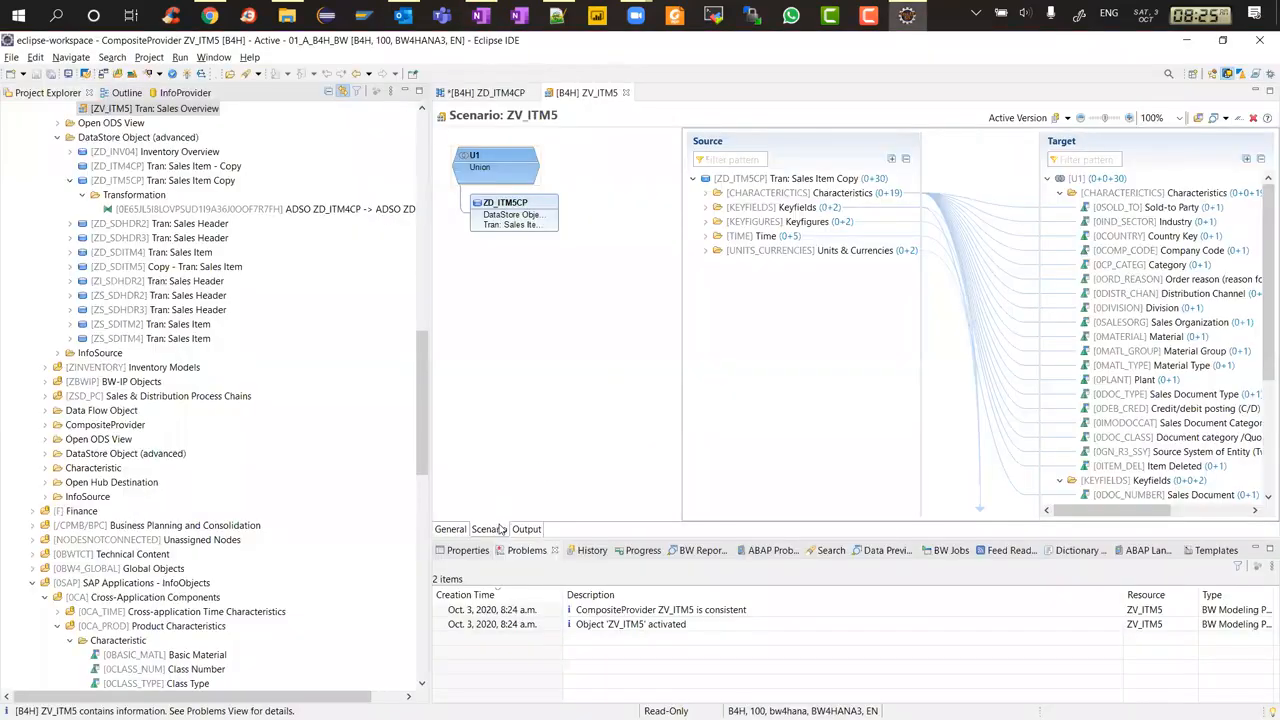
key(alt+Tab)
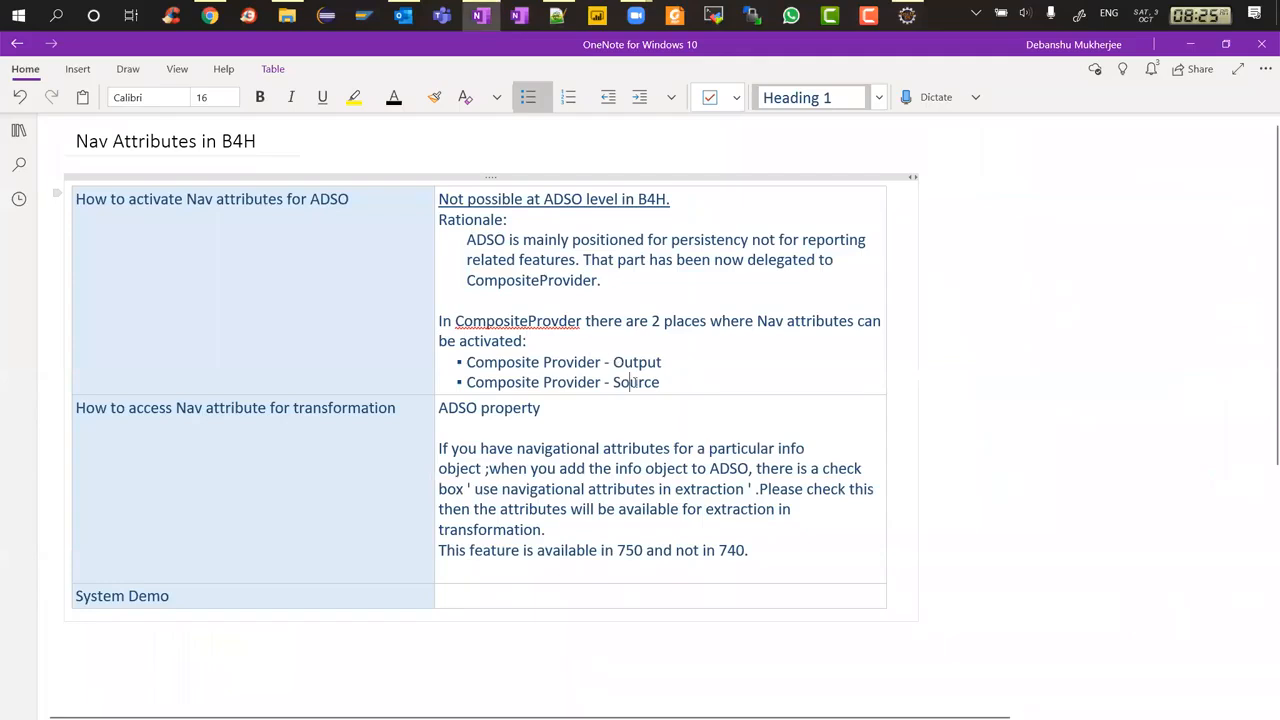
key(alt+Tab)
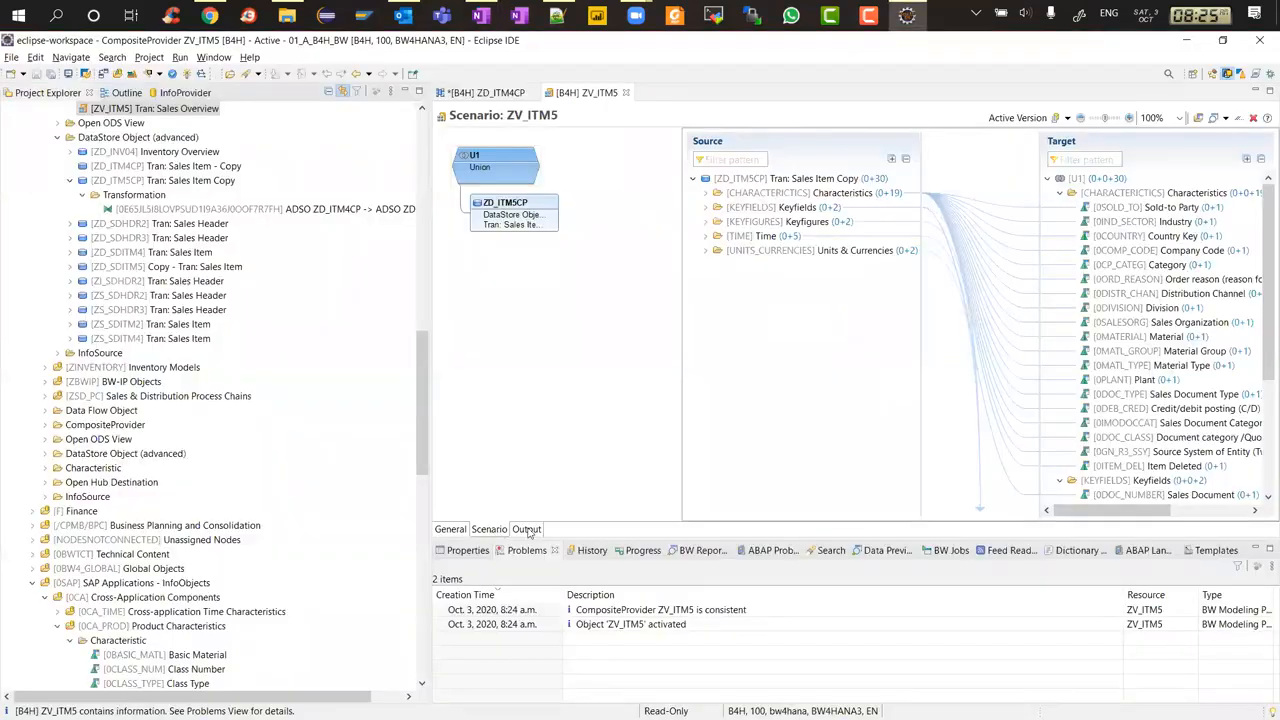
key(alt+Tab)
double_click(640, 383)
text(S)
text(ario)
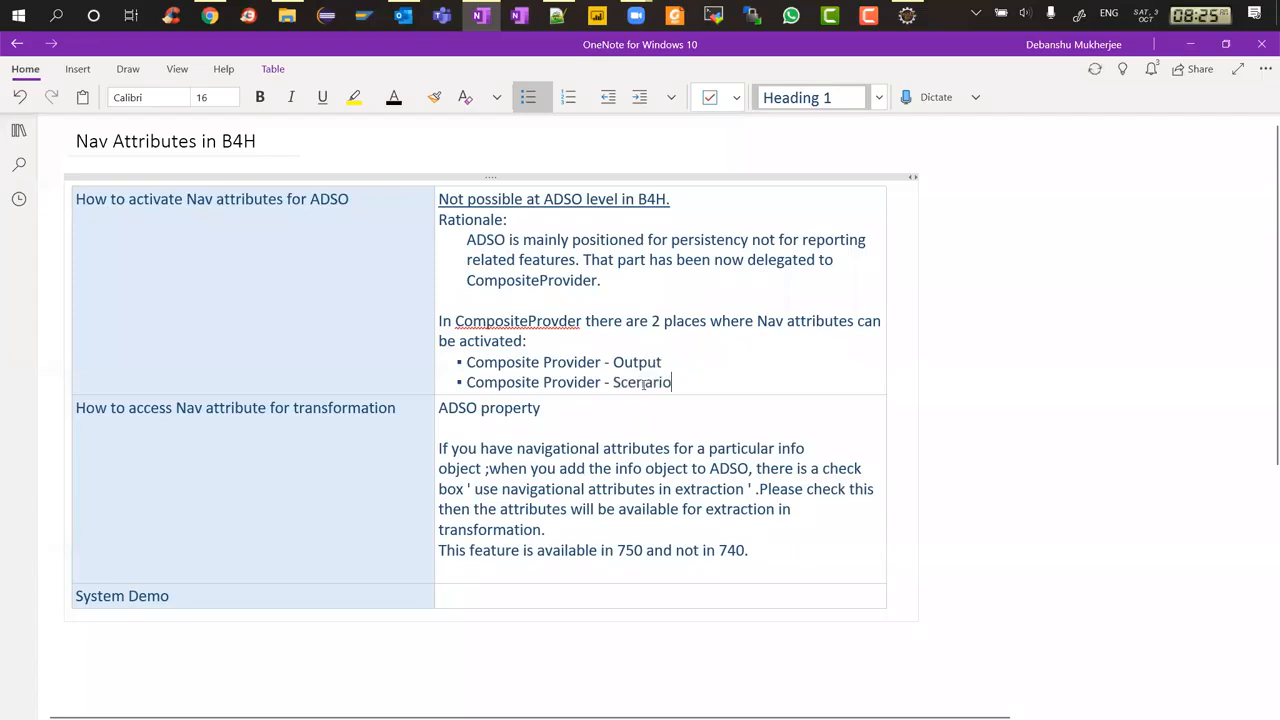
Return to Eclipse, maximize the ZV_ITM5 editor, and examine the context options of the source characteristics in the scenario
key(alt+Tab)
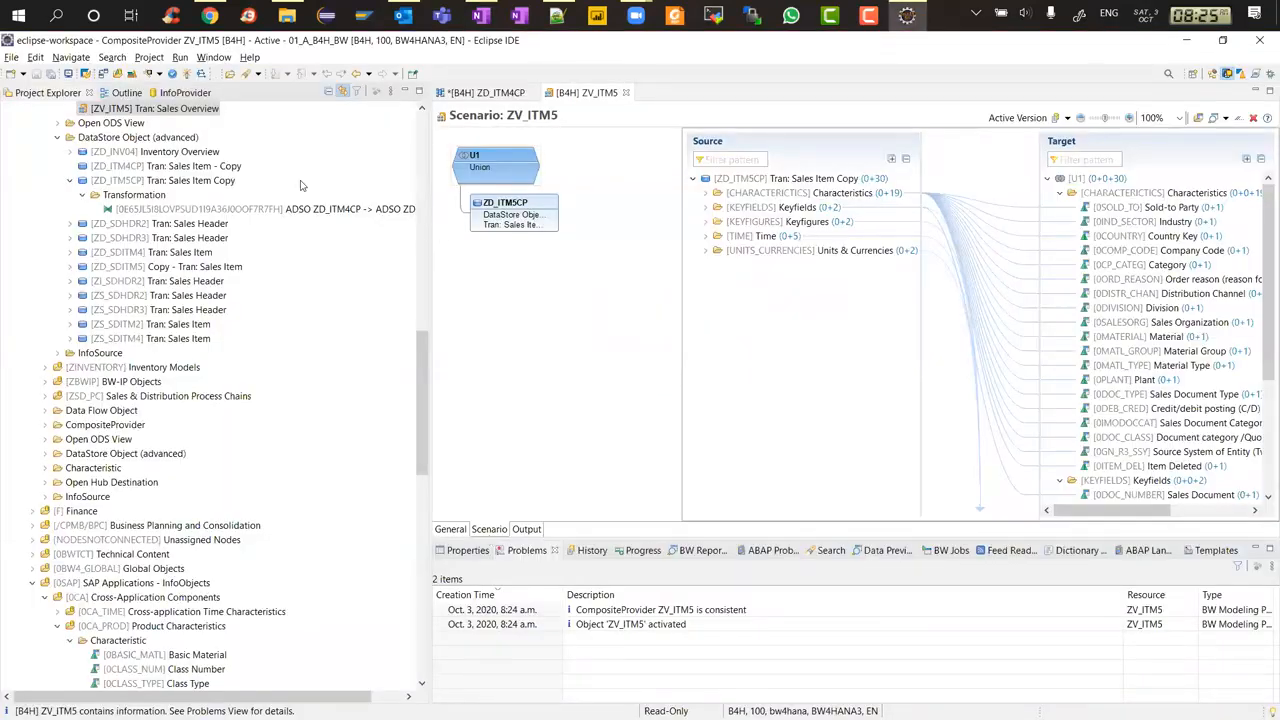
click(422, 127)
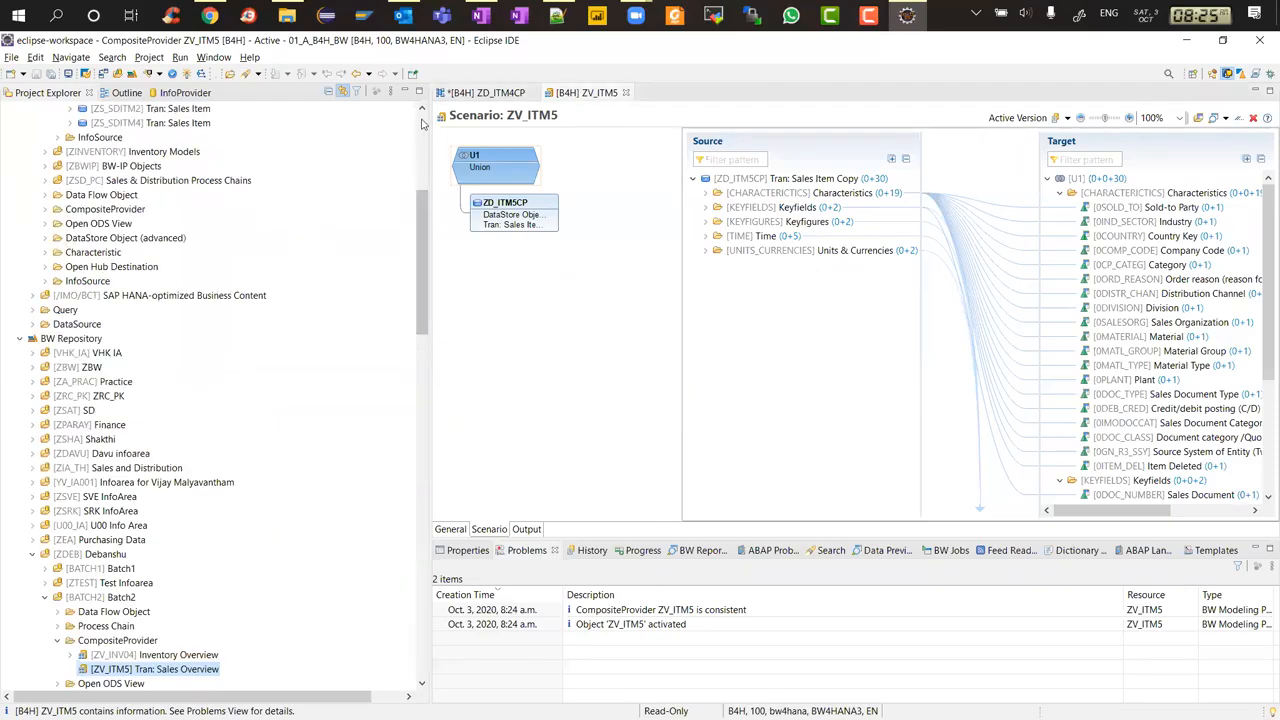
click(422, 127)
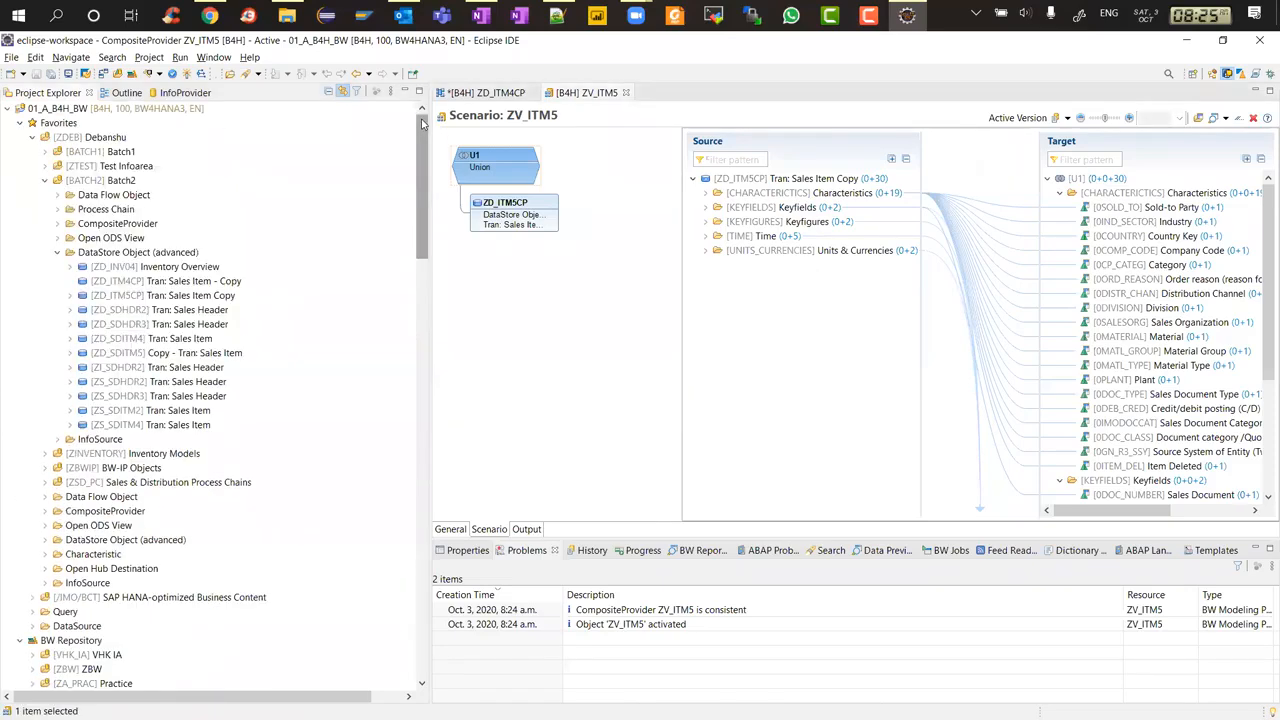
double_click(560, 93)
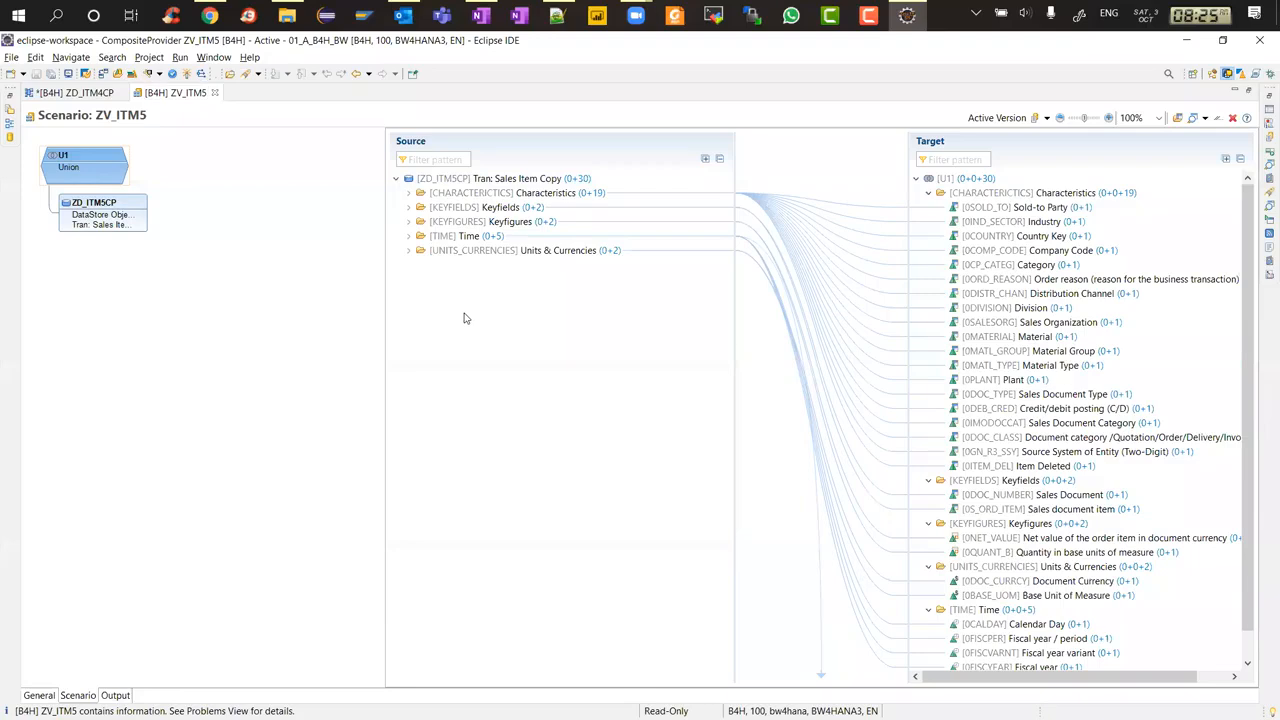
click(408, 192)
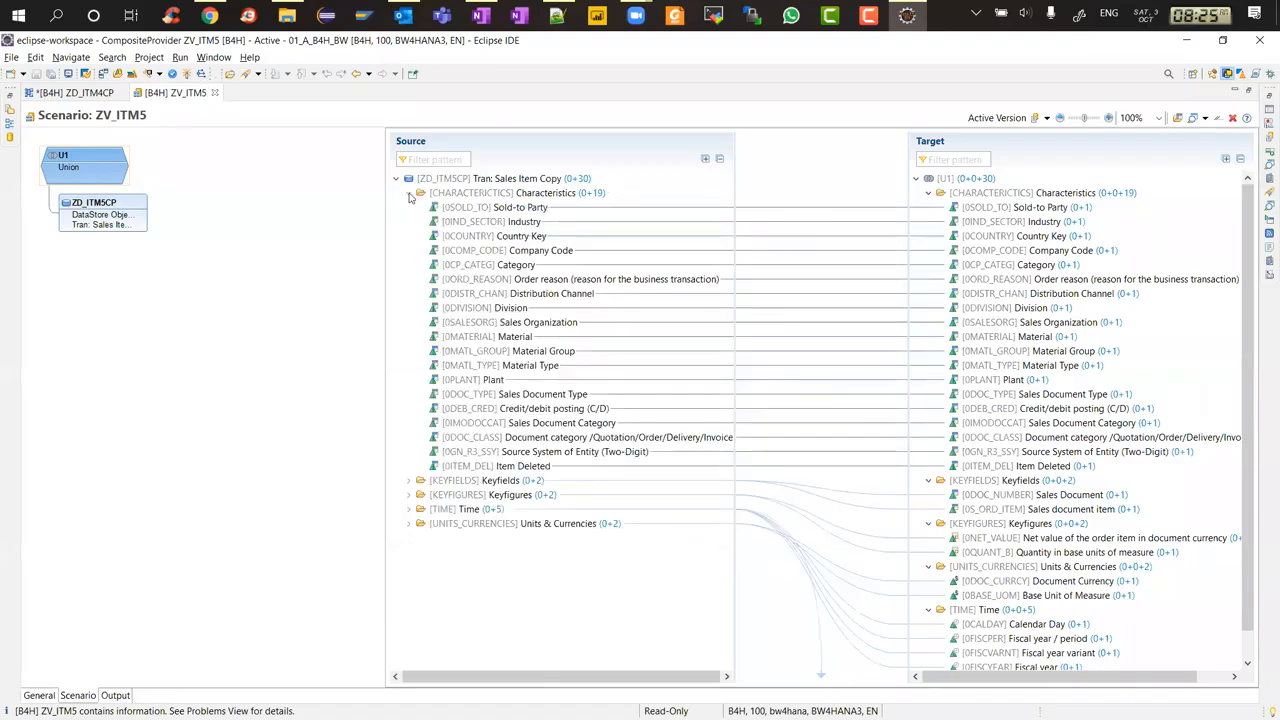
right_click(479, 337)
click(461, 340)
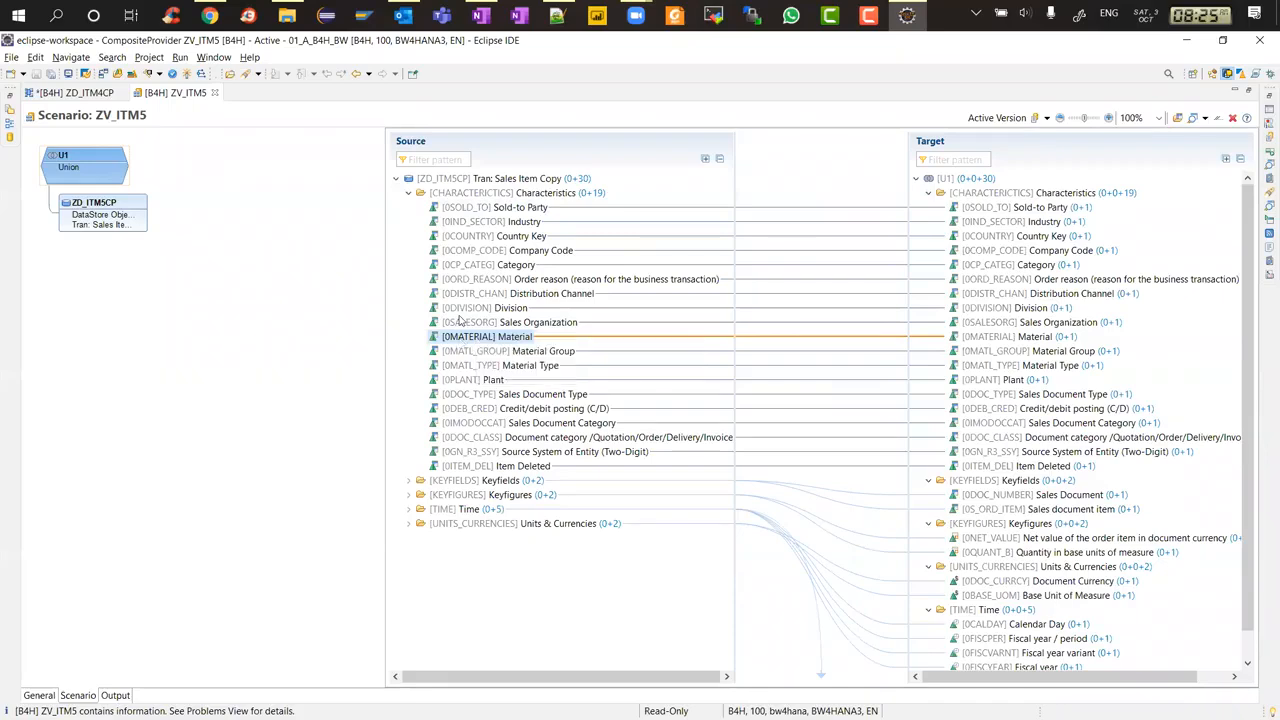
right_click(446, 195)
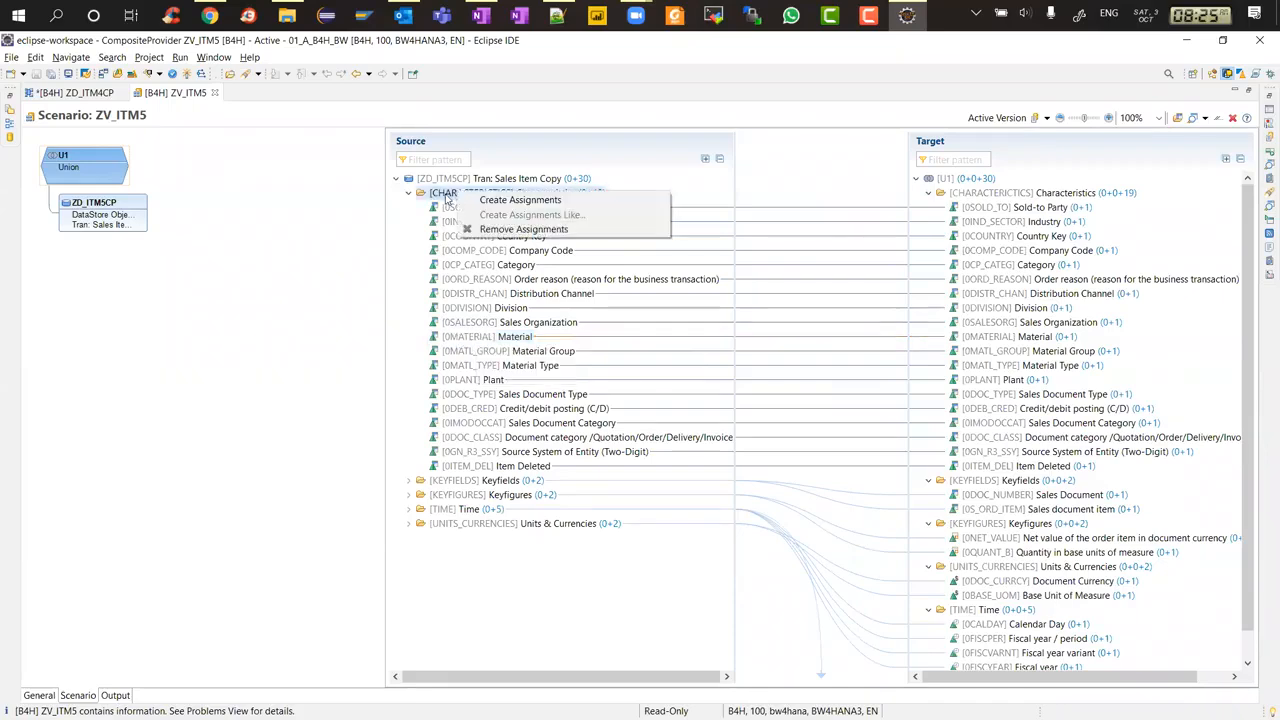
click(446, 196)
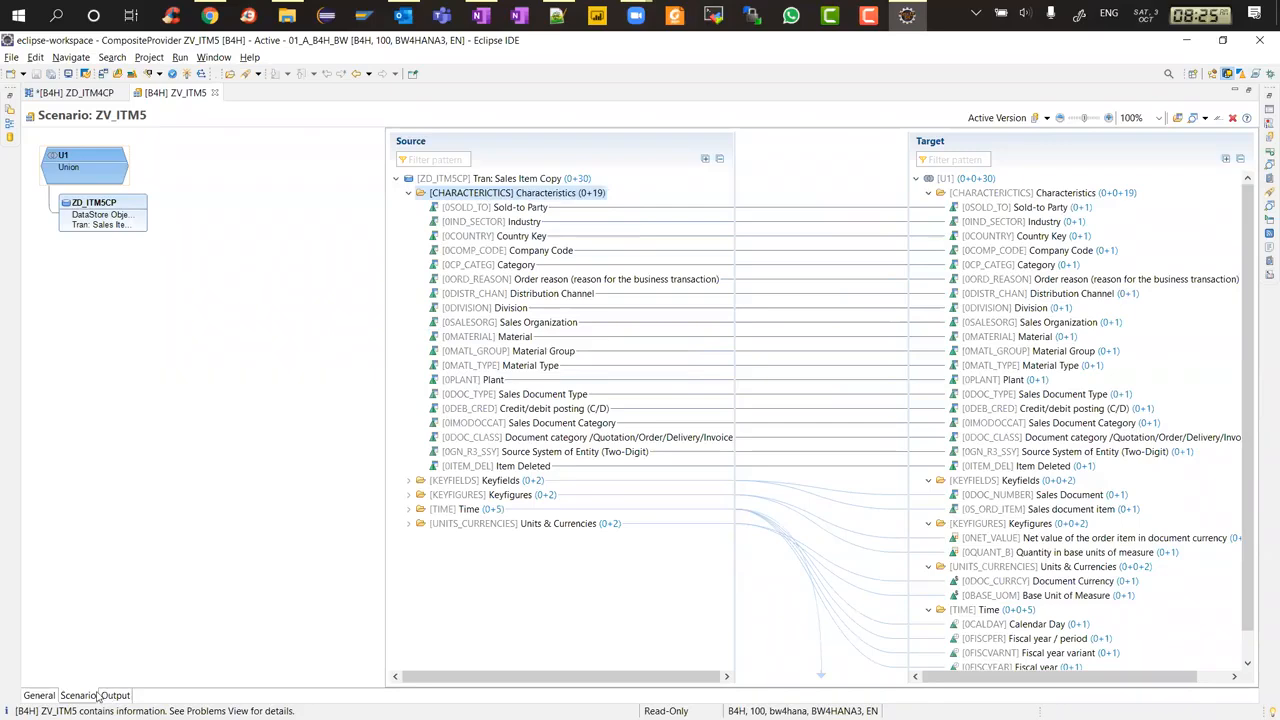
click(40, 695)
click(86, 696)
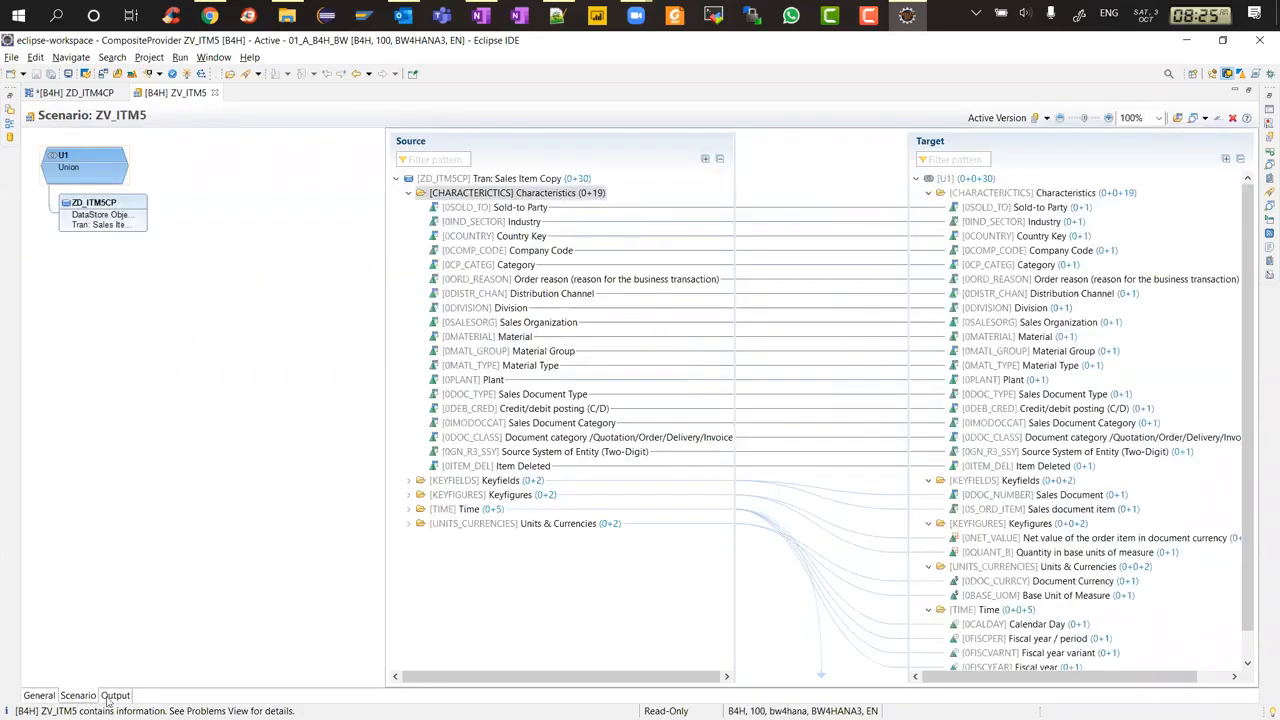
click(532, 438)
right_click(488, 193)
right_click(480, 208)
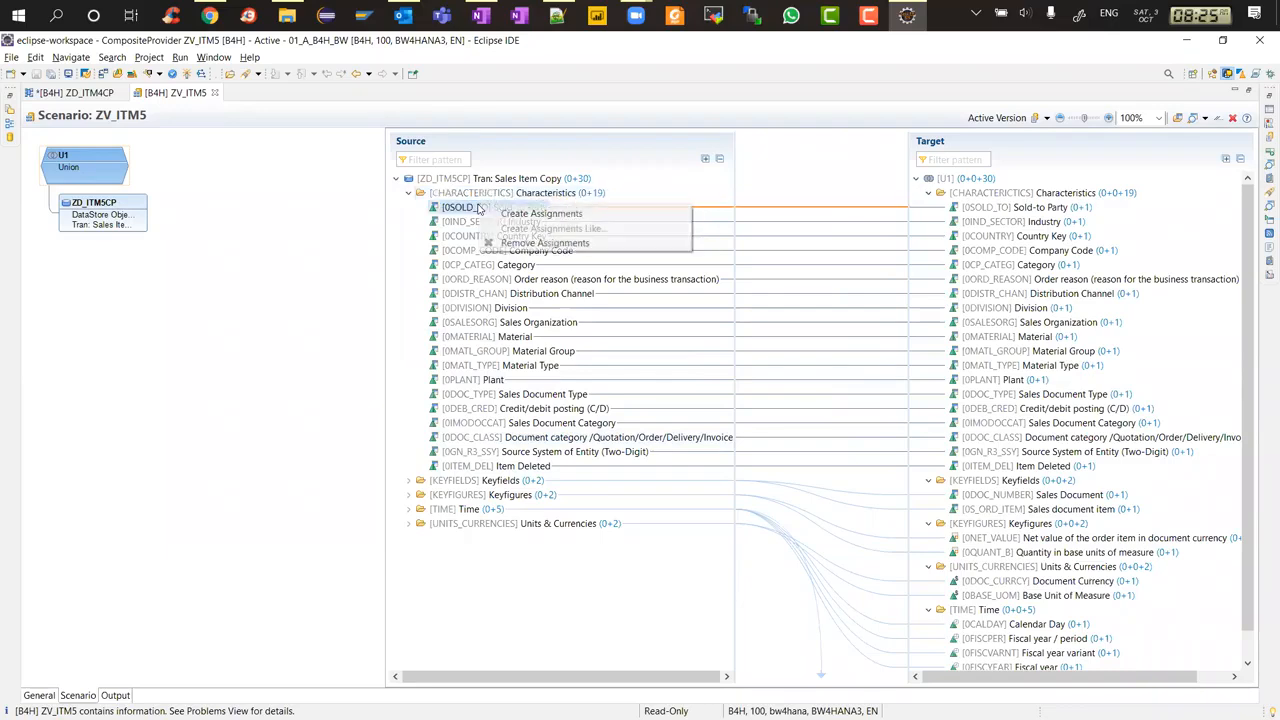
right_click(465, 222)
click(470, 293)
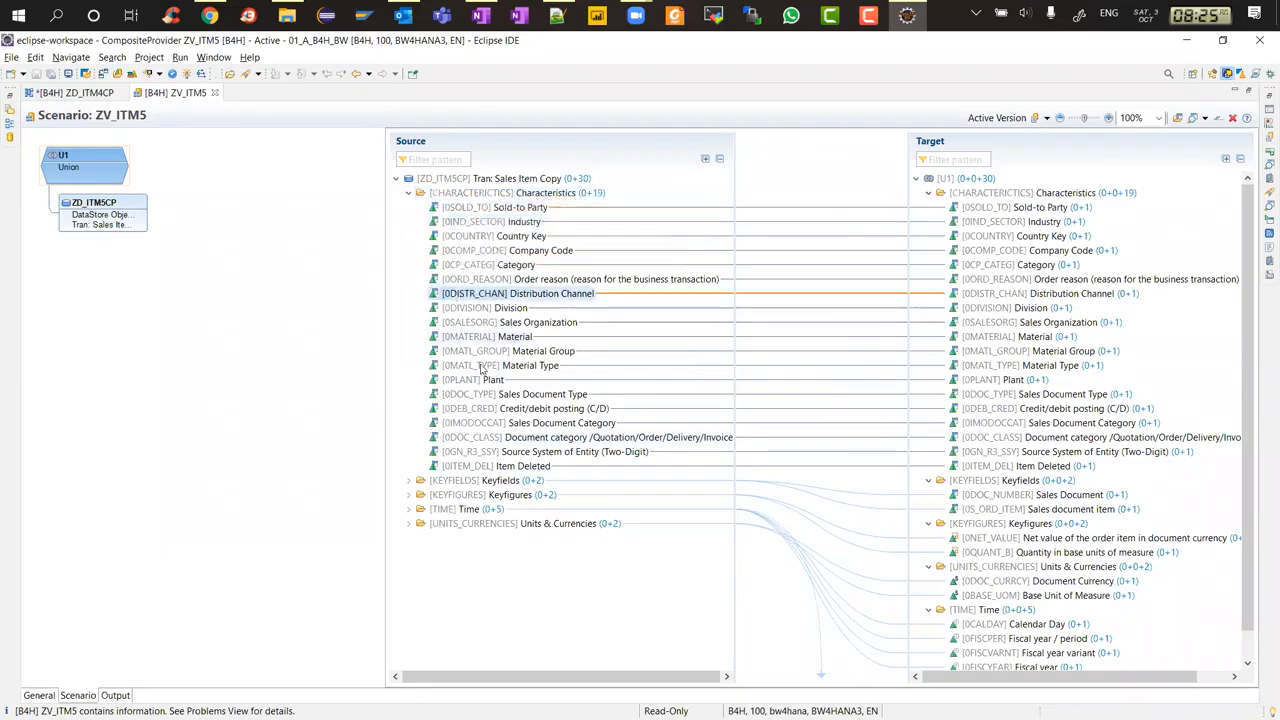
In the Output view, enable 0IND_SECTOR Industry as a navigation attribute of 0MATERIAL and activate ZV_ITM5
click(131, 697)
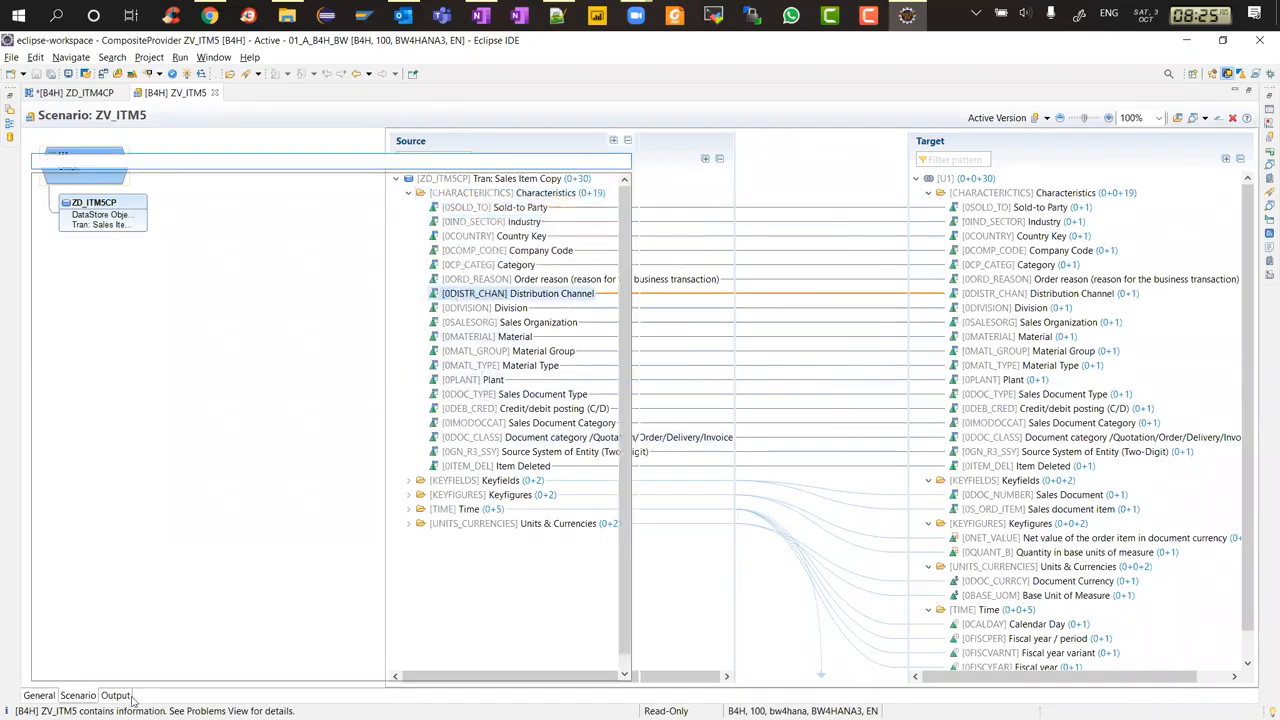
click(136, 211)
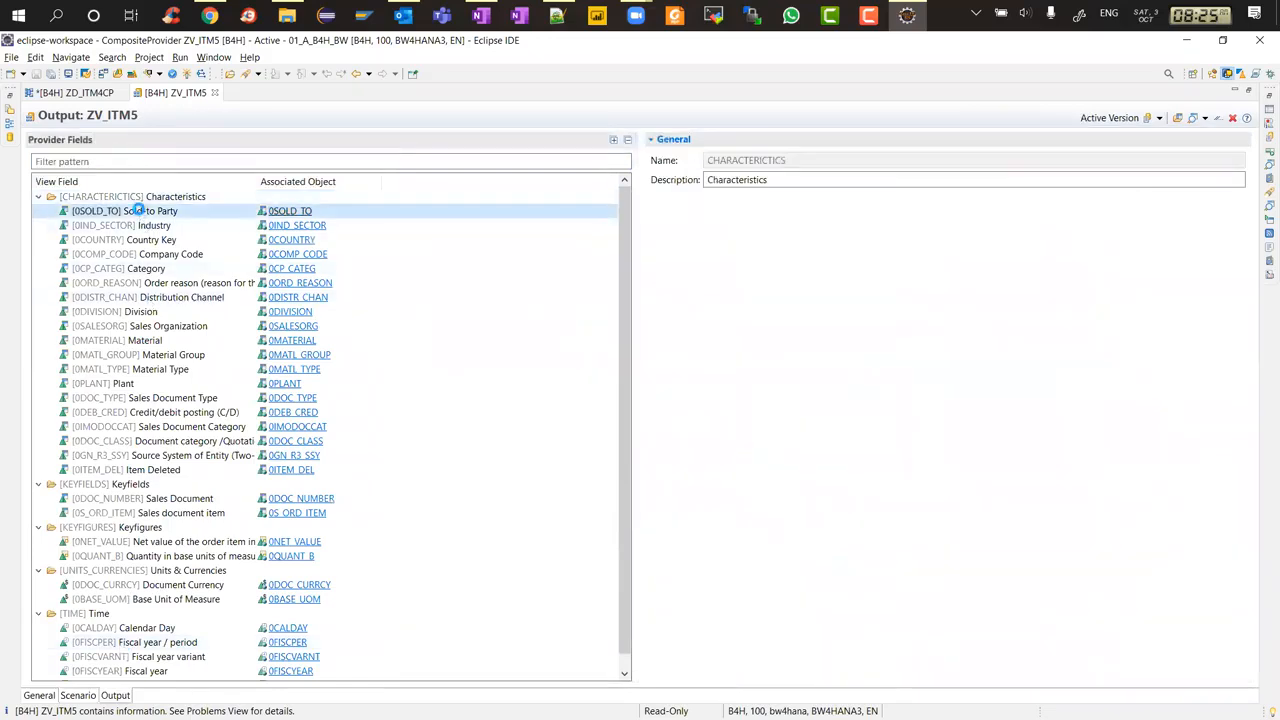
right_click(138, 211)
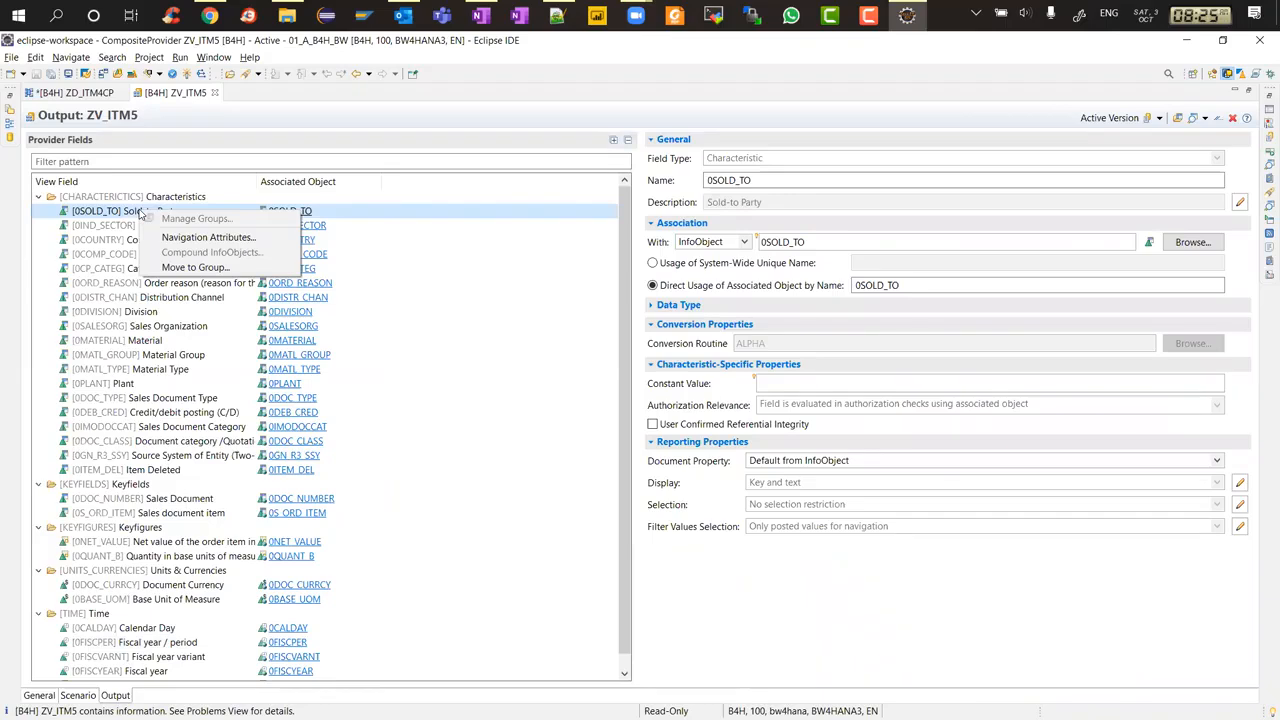
click(135, 345)
right_click(135, 345)
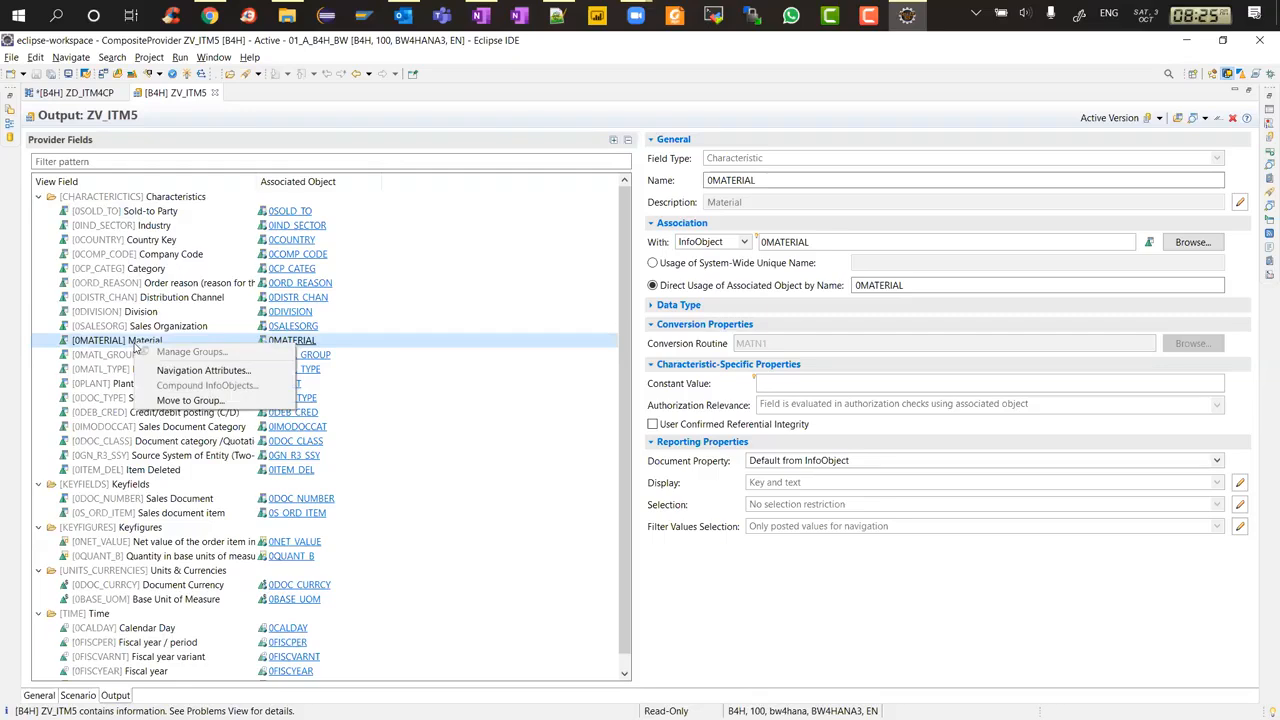
click(224, 372)
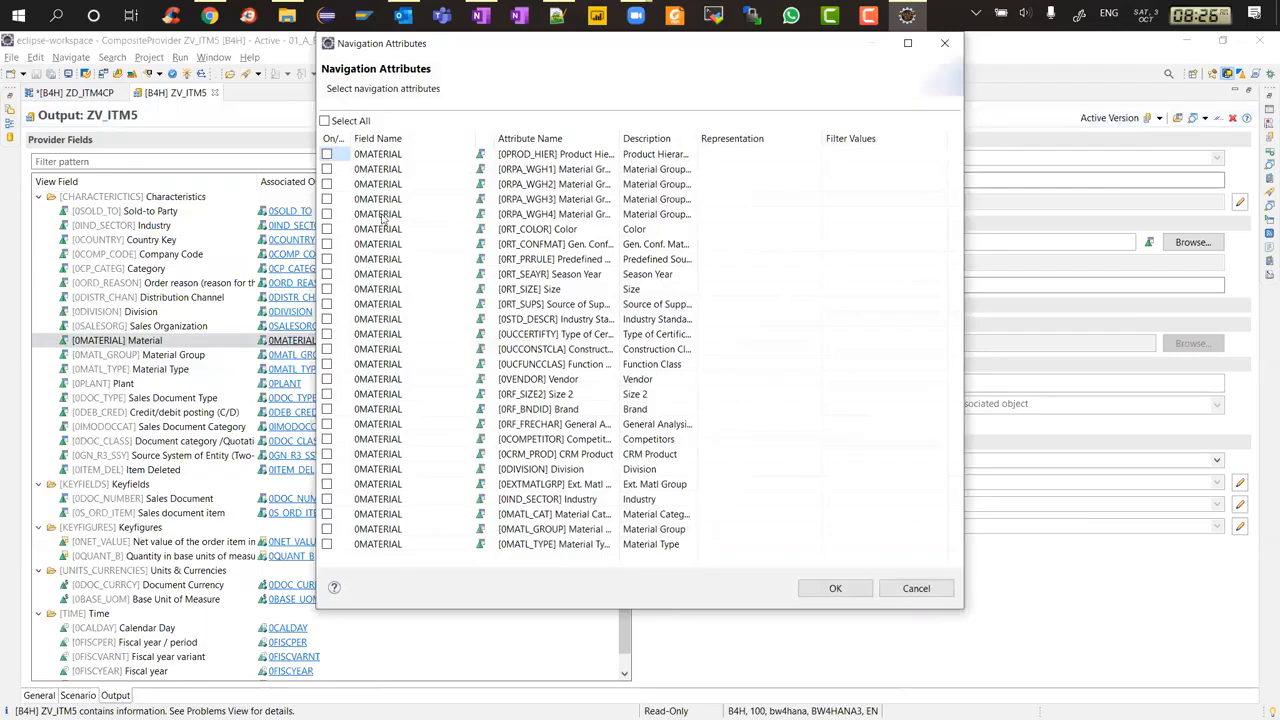
drag(436, 47, 614, 51)
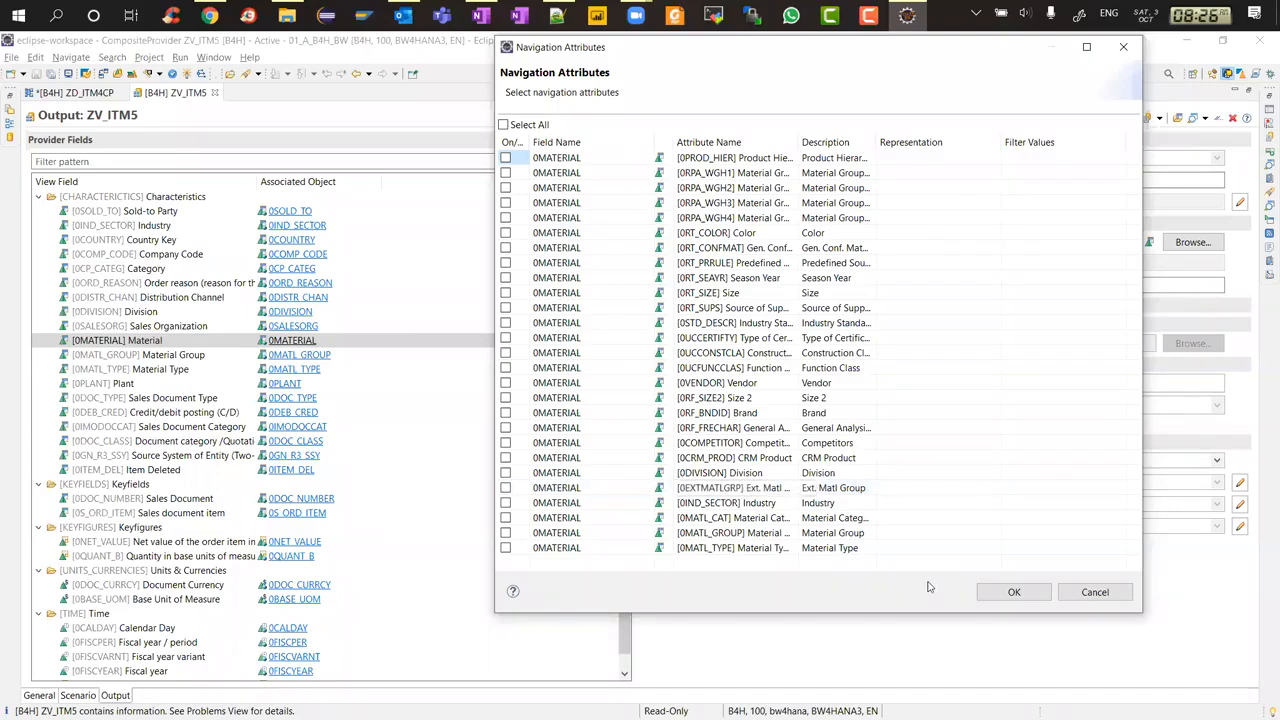
click(505, 502)
click(1013, 592)
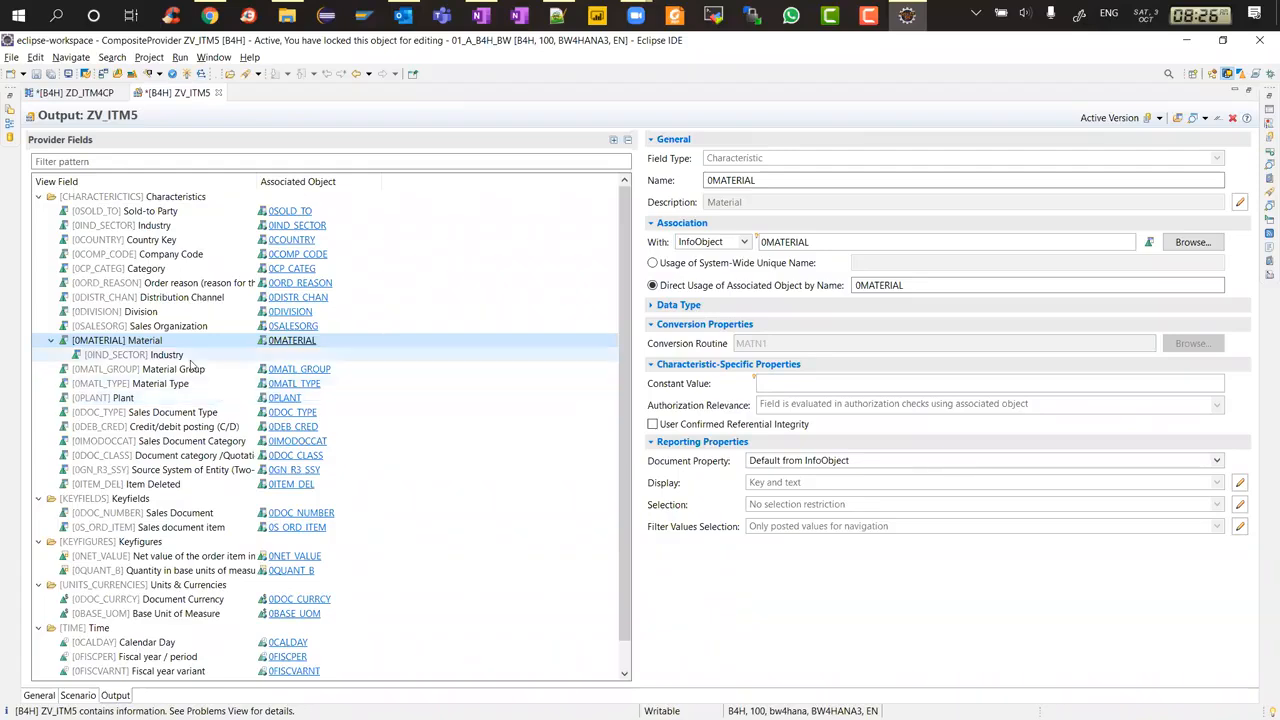
key(ctrl+s)
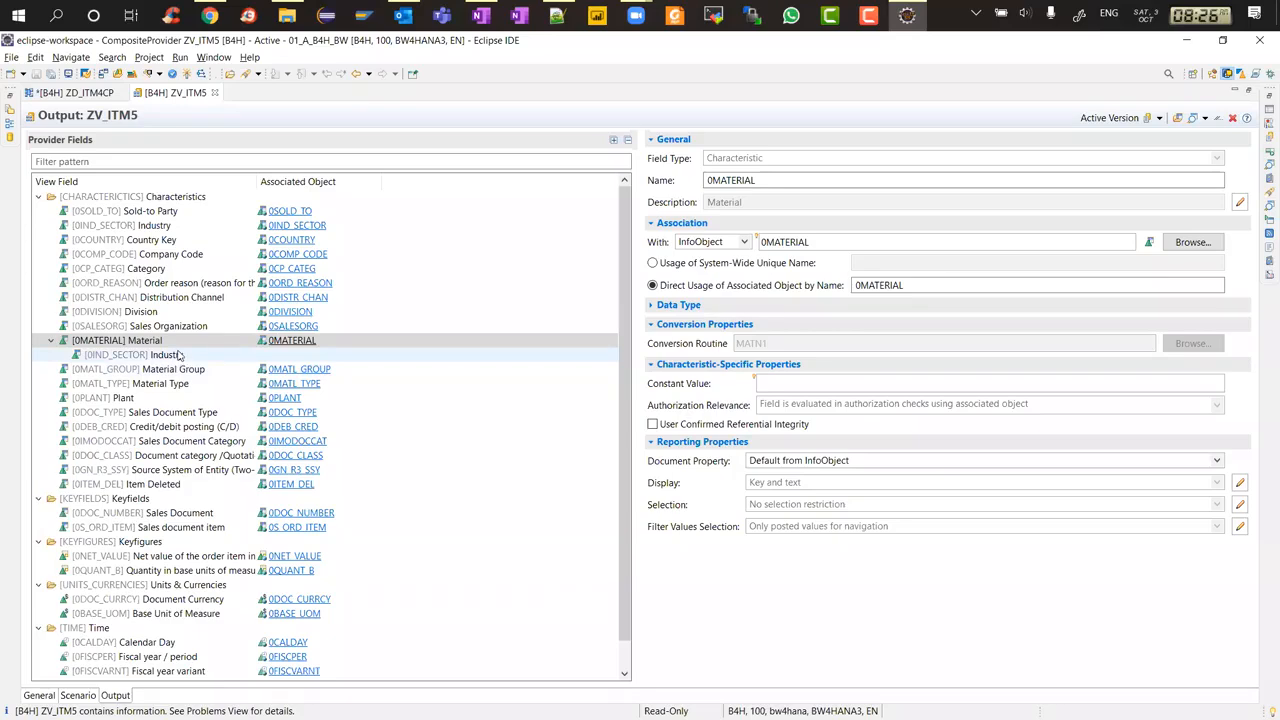
click(45, 697)
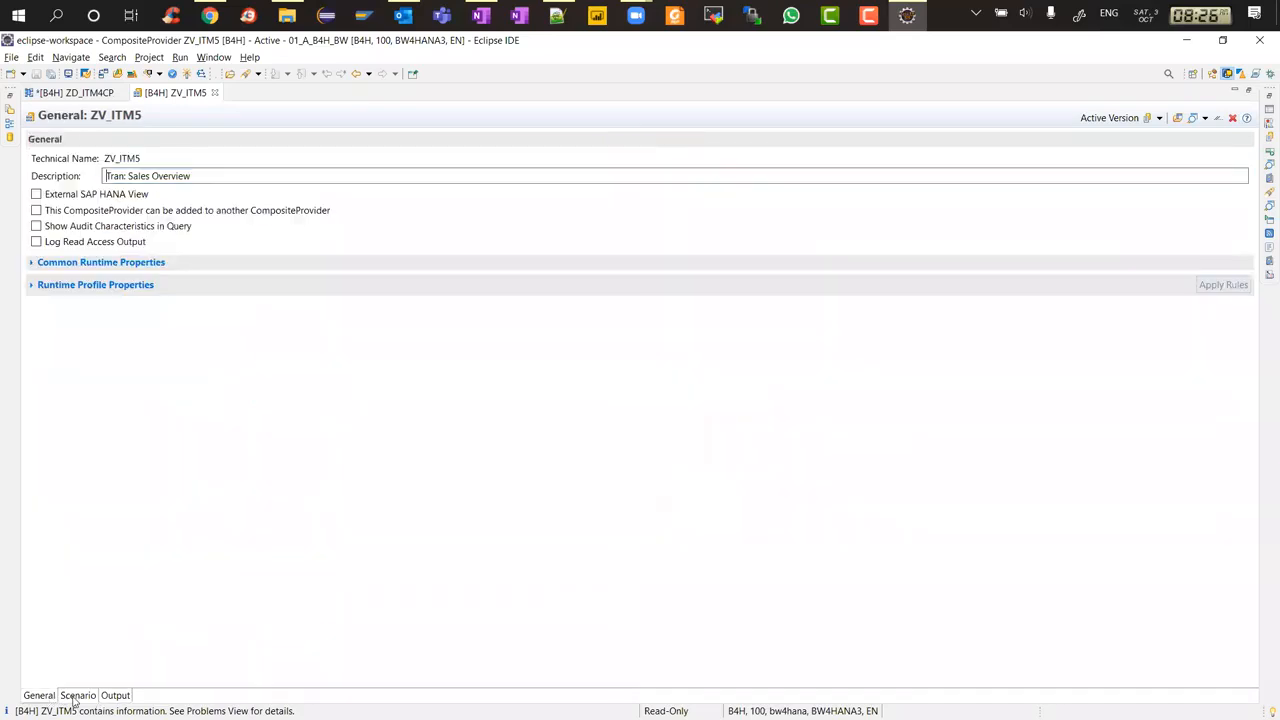
click(86, 697)
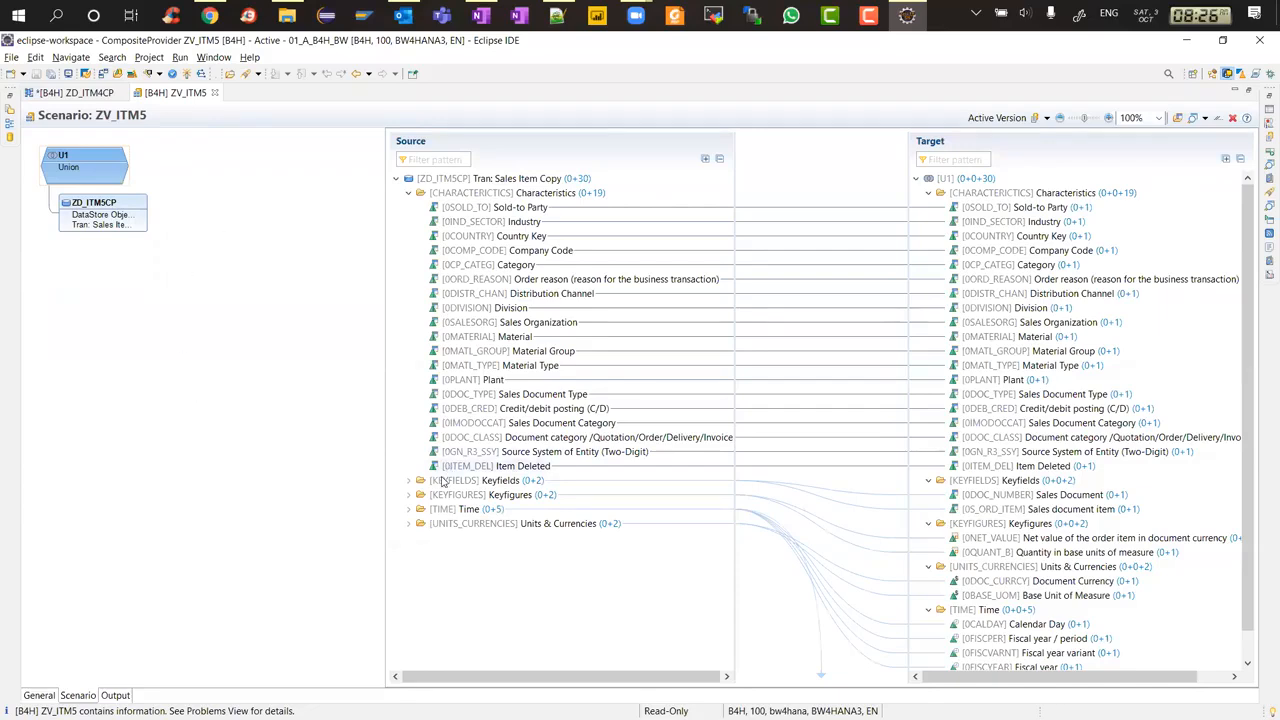
Show the unassigned navigation attributes of the ZD_ITM5CP source in the scenario
mouse_move(490, 308)
right_click(488, 339)
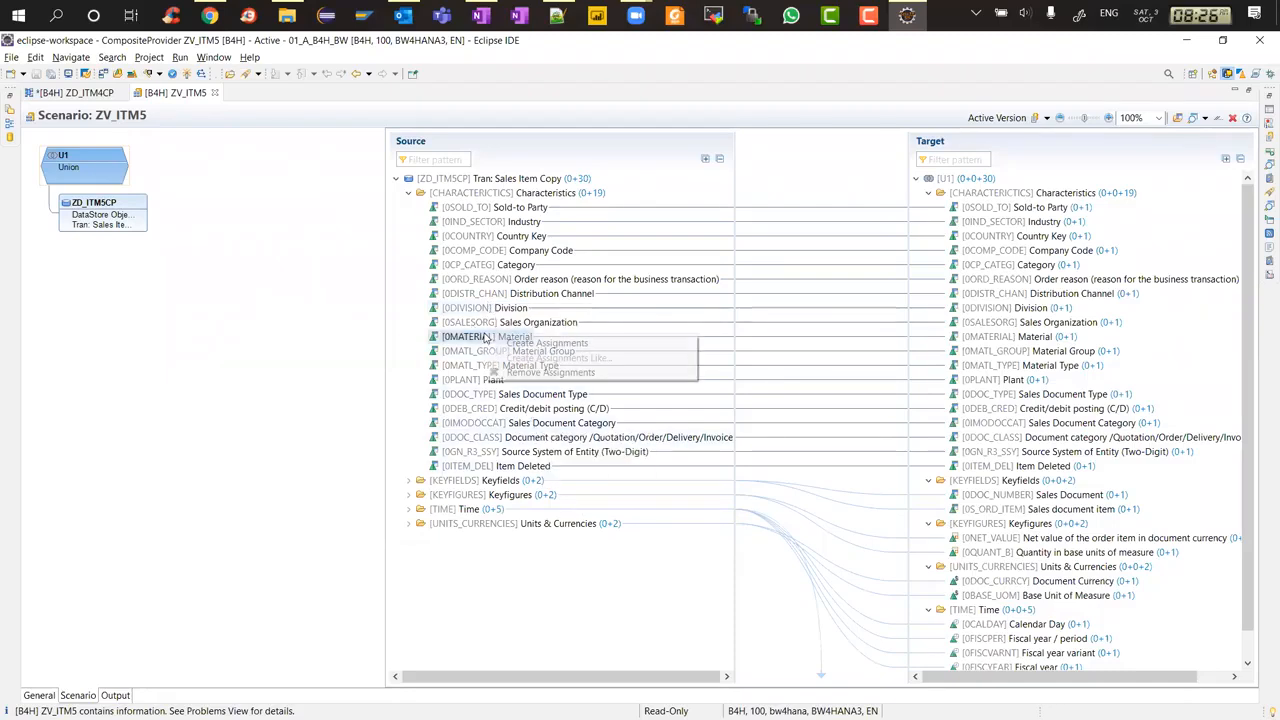
right_click(484, 180)
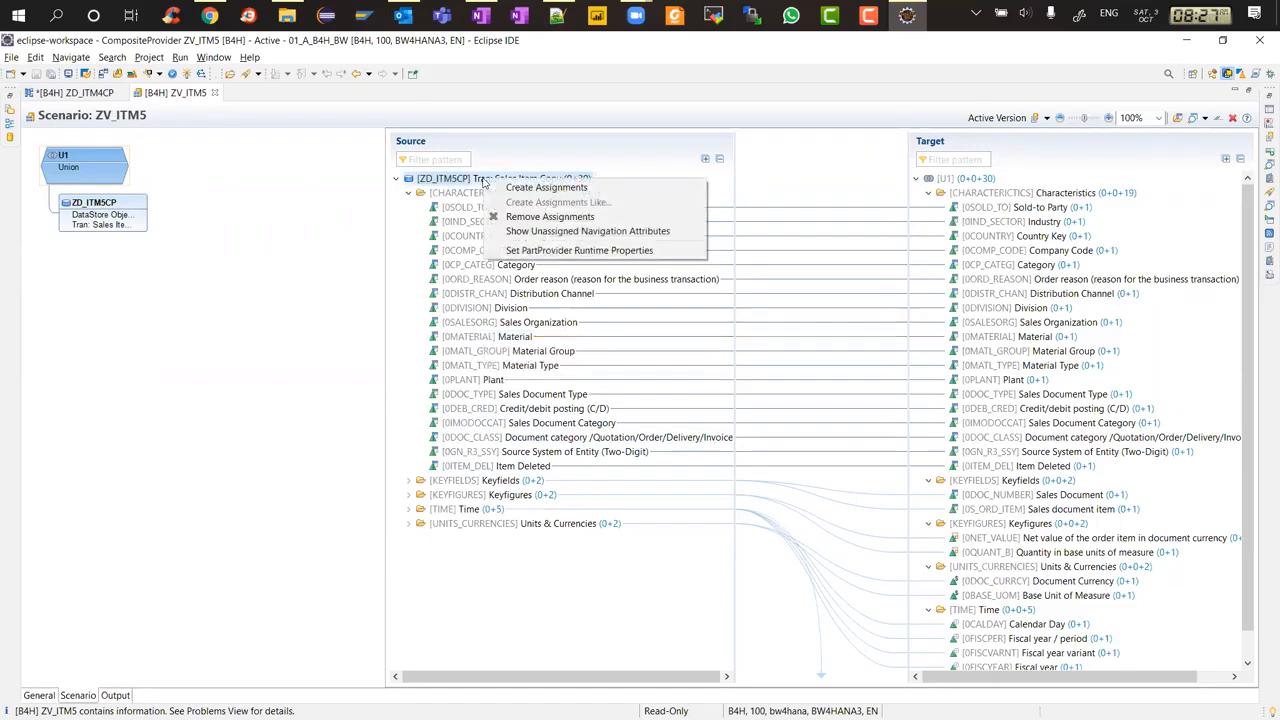
click(467, 282)
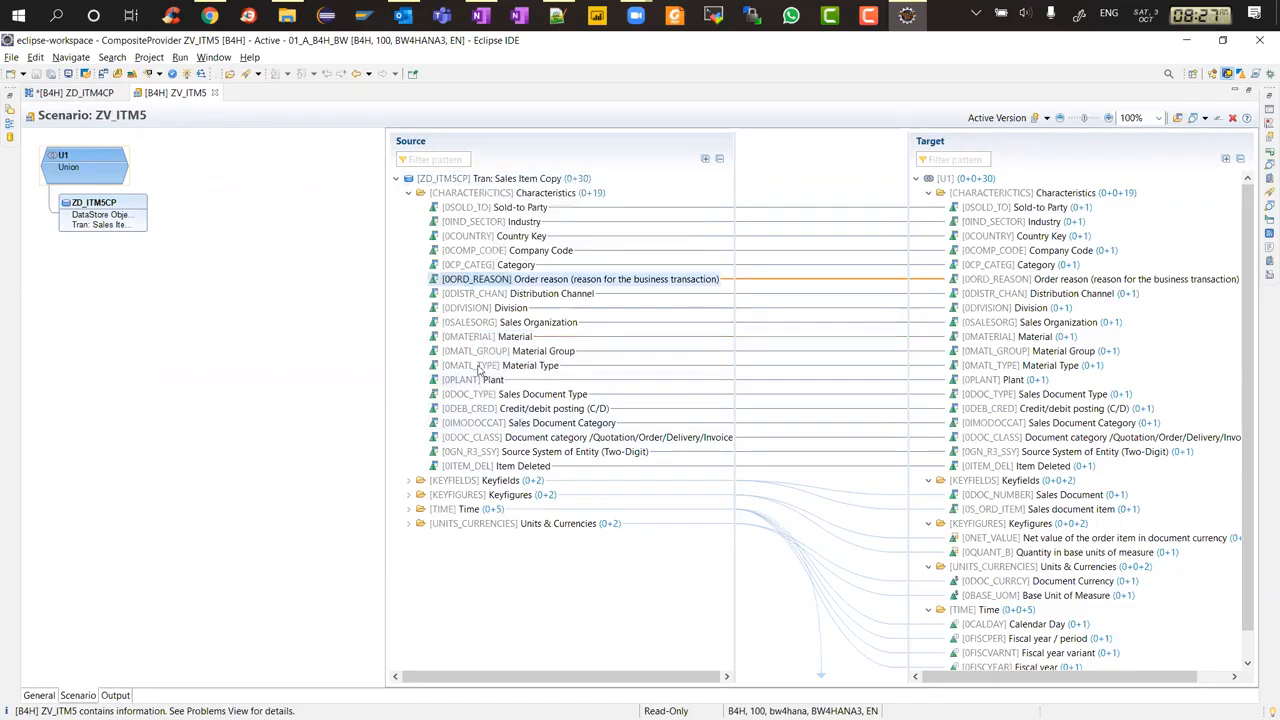
click(410, 193)
right_click(456, 180)
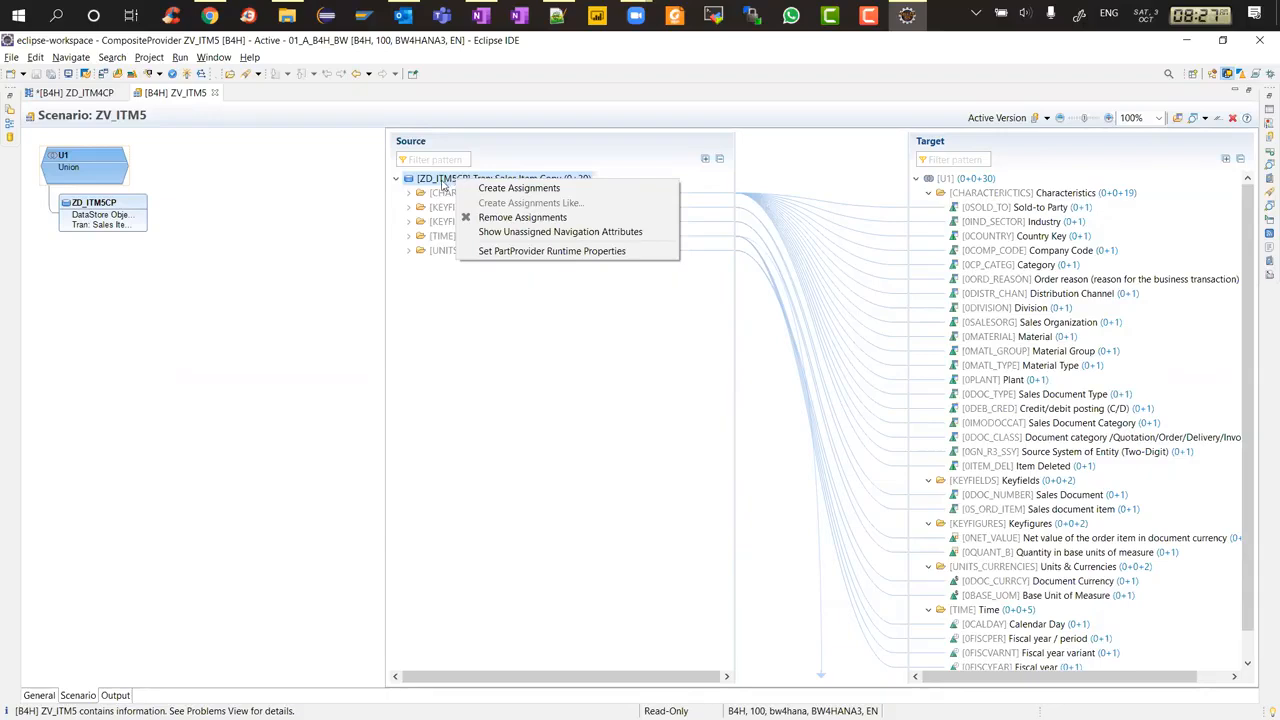
click(662, 233)
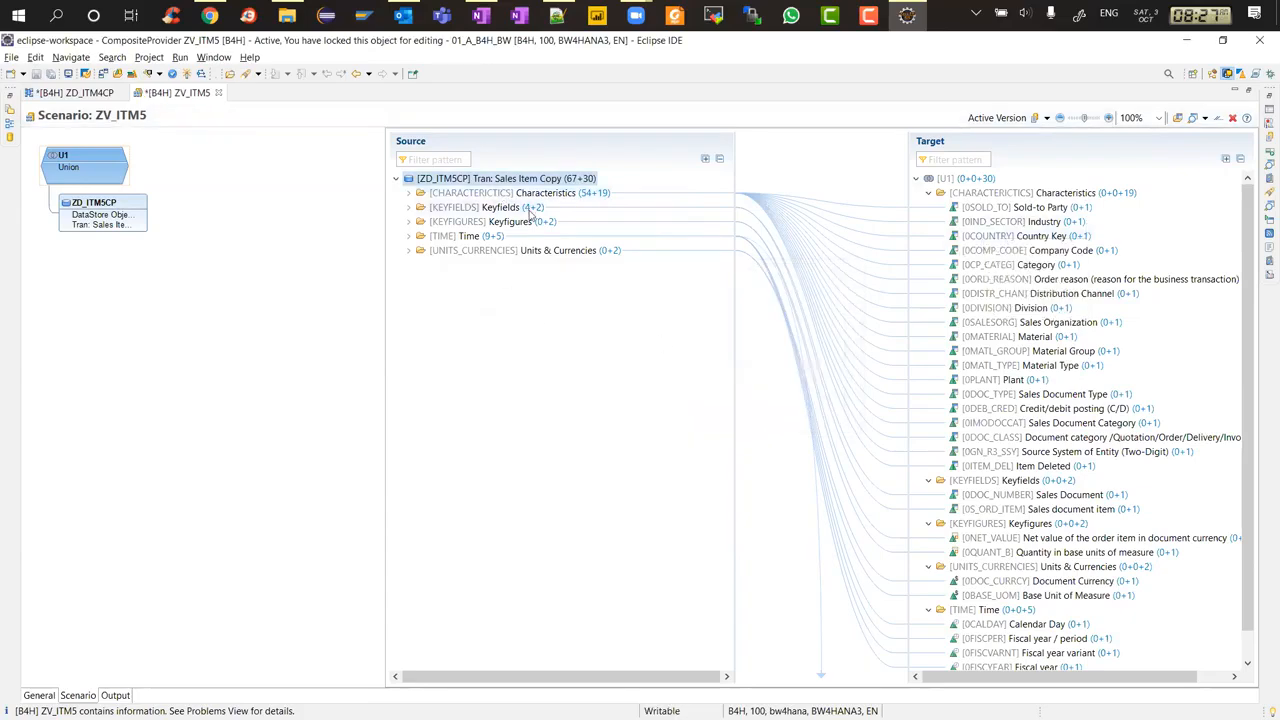
Expand the source characteristics and Sold-to Party to examine its available navigation attributes
click(409, 193)
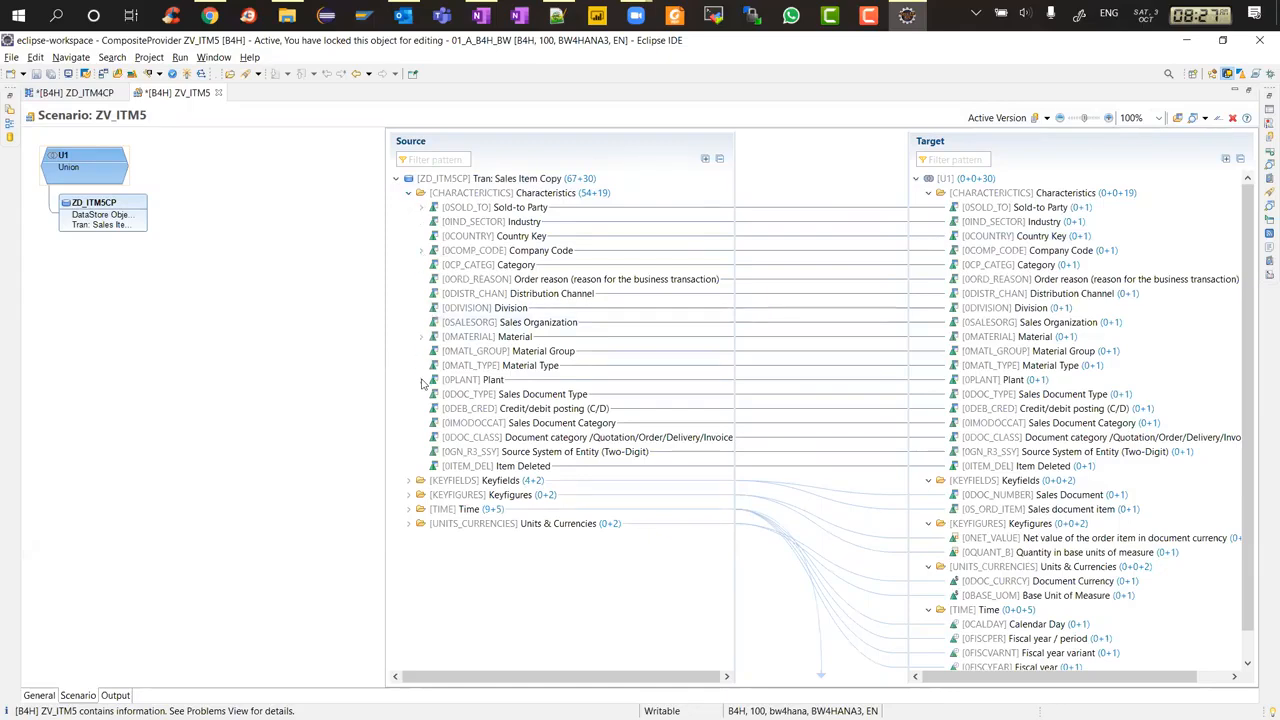
click(421, 207)
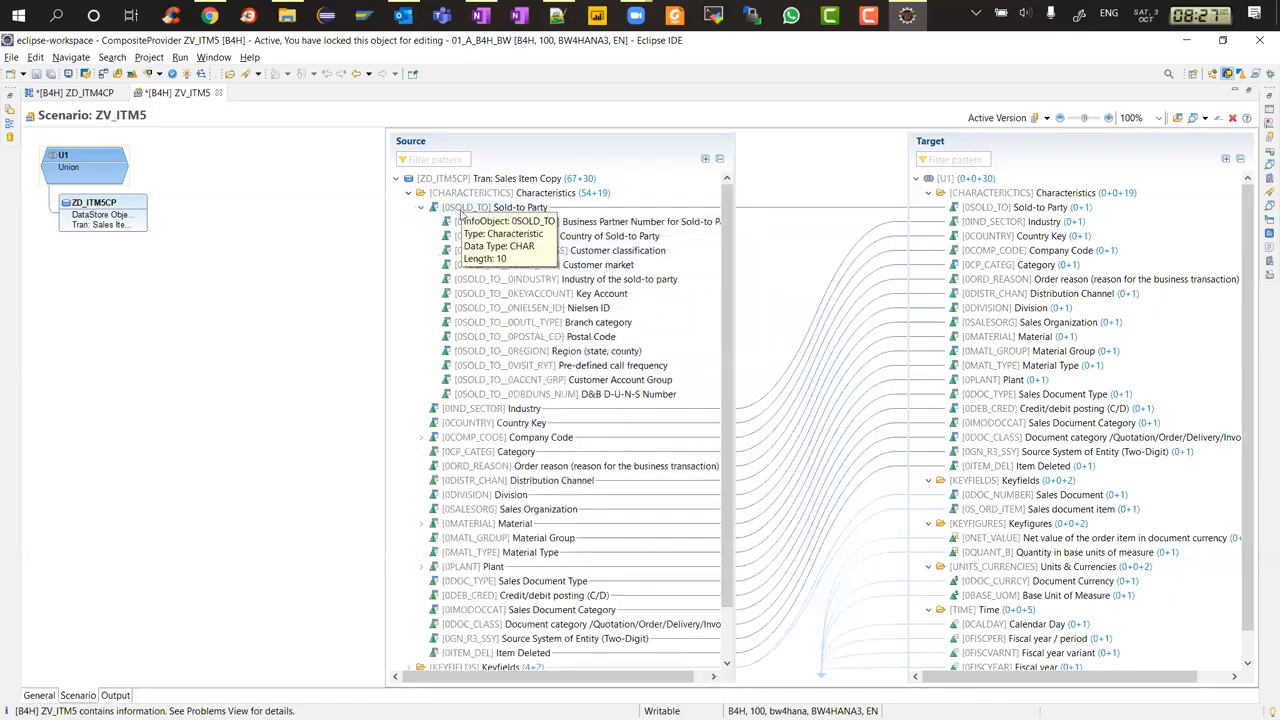
click(502, 226)
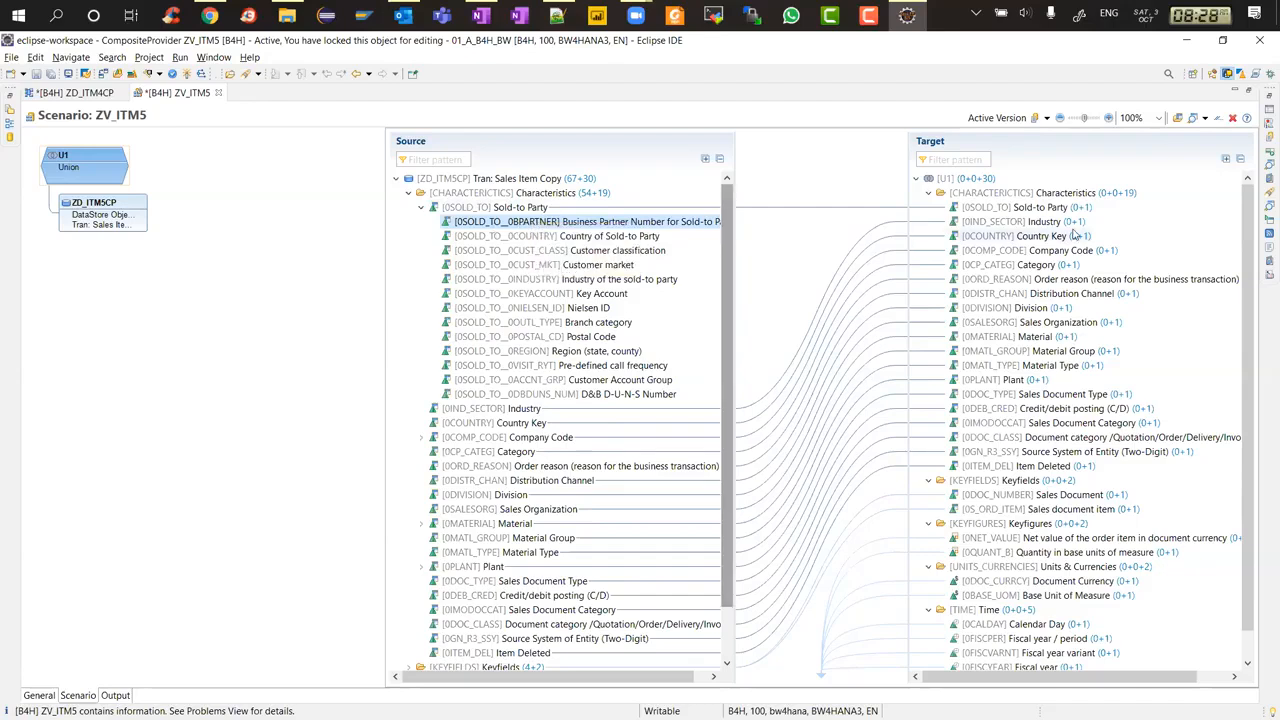
mouse_move(540, 222)
mouse_down()
mouse_move(1003, 220)
mouse_move(1005, 194)
mouse_move(520, 248)
mouse_move(522, 225)
mouse_up()
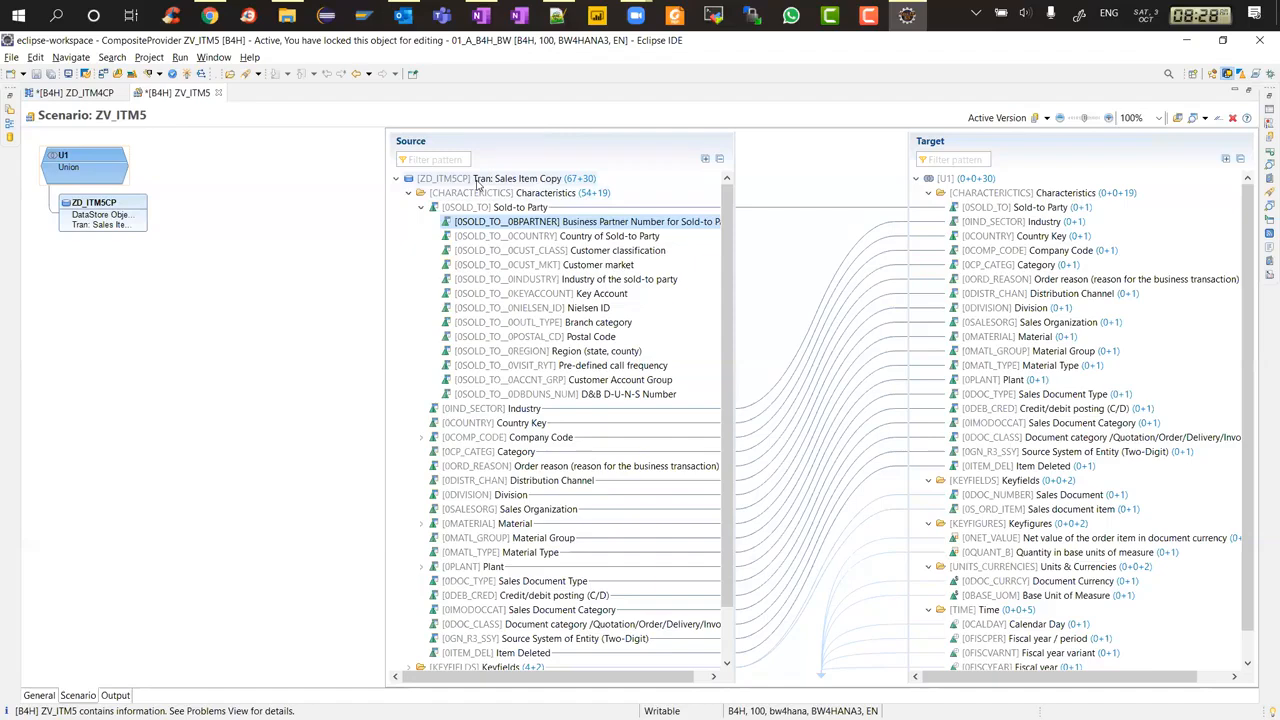
mouse_move(478, 183)
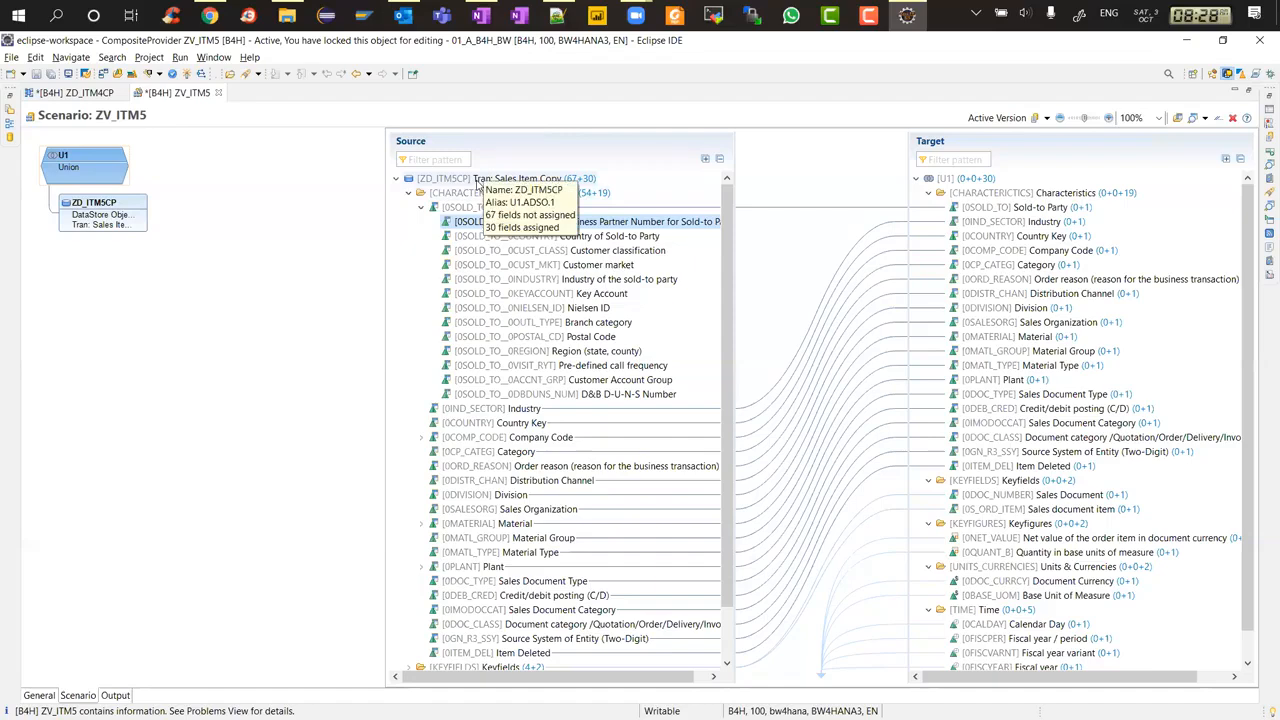
right_click(478, 183)
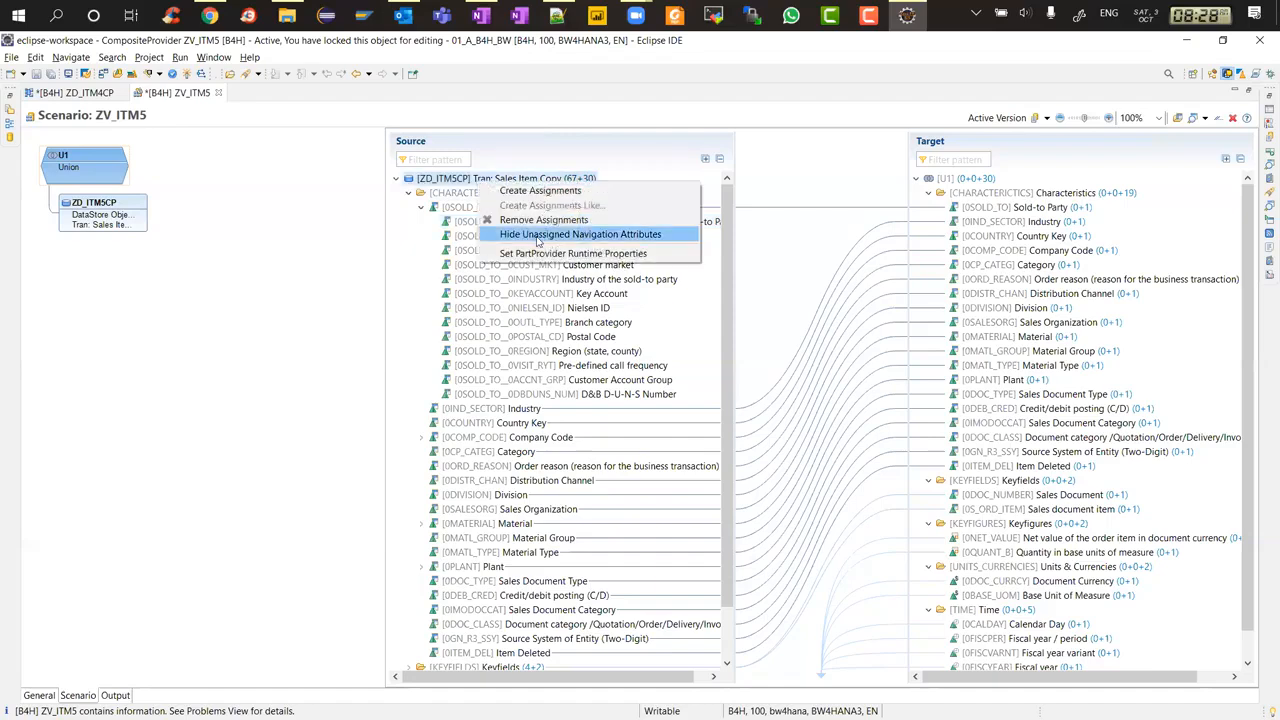
click(504, 143)
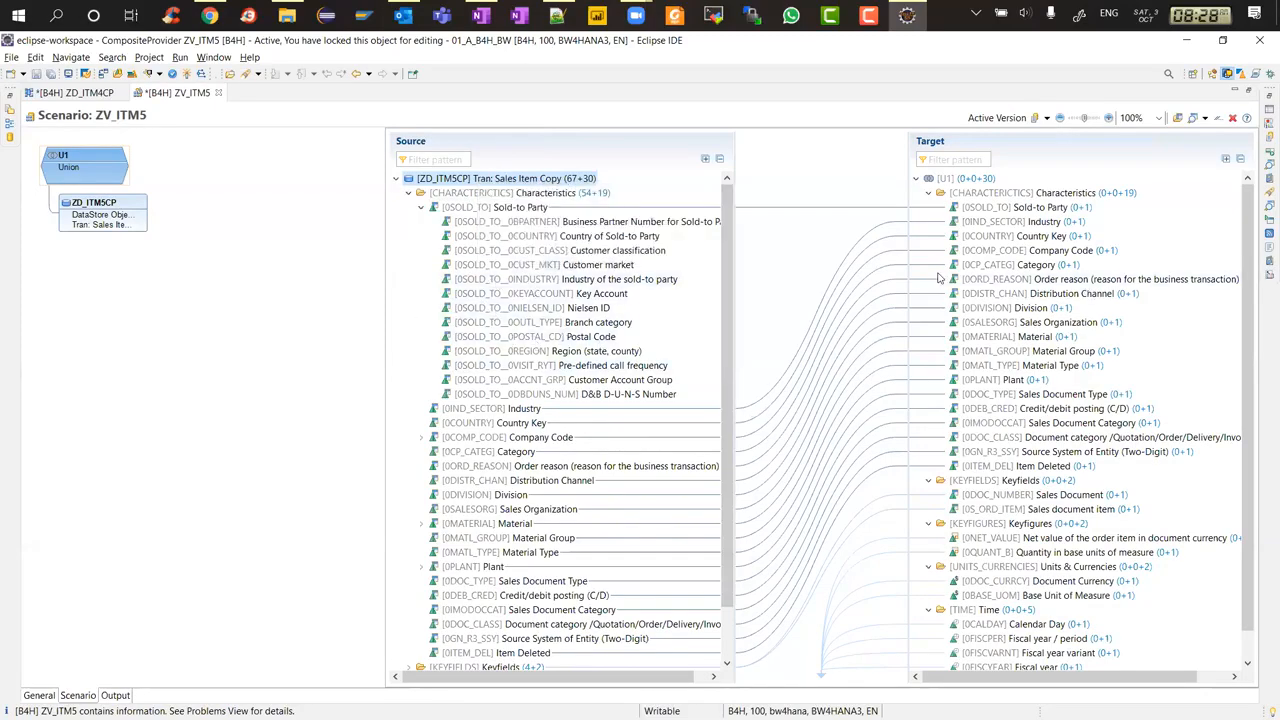
Inspect the mapping of the target Industry field and the source's context options
click(1012, 222)
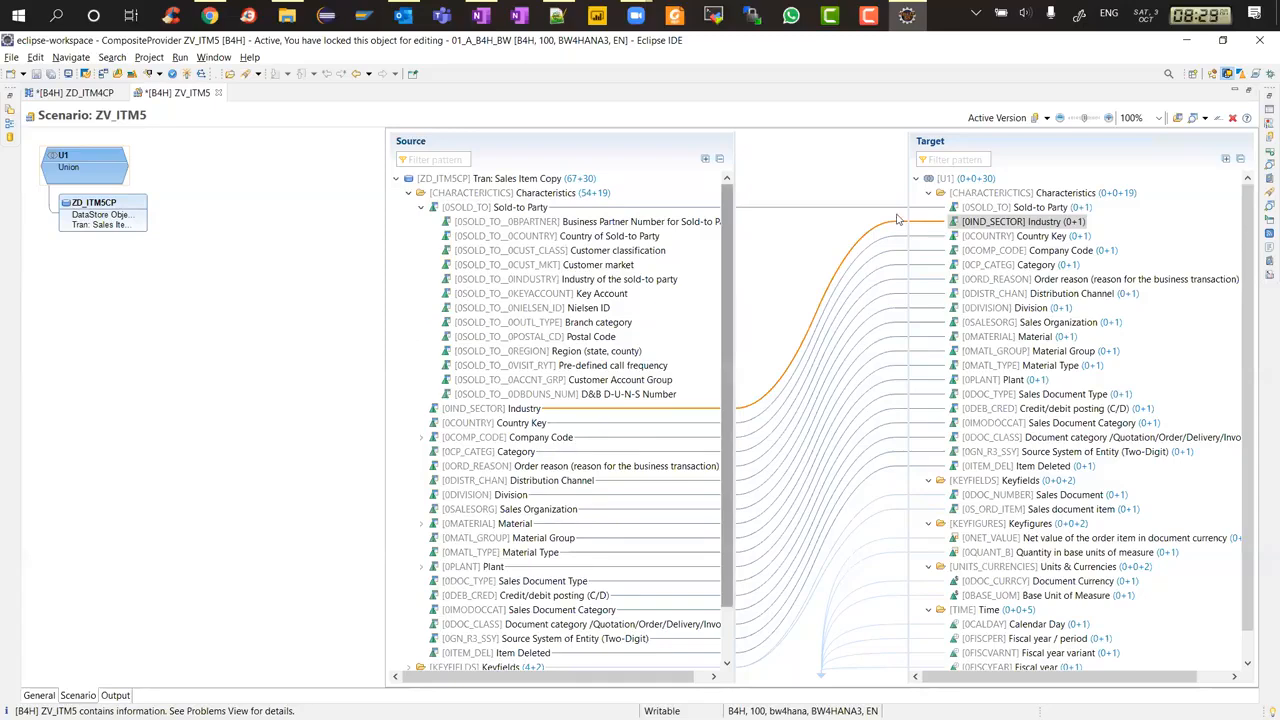
mouse_move(987, 228)
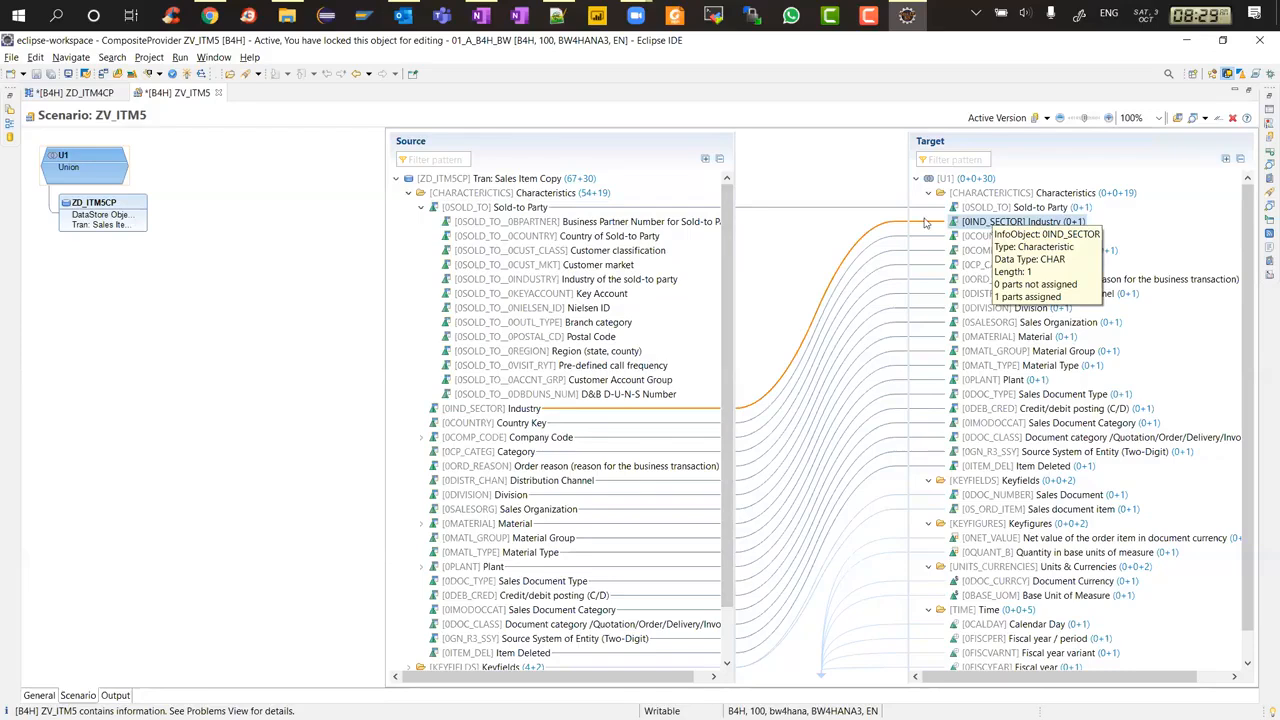
mouse_move(481, 217)
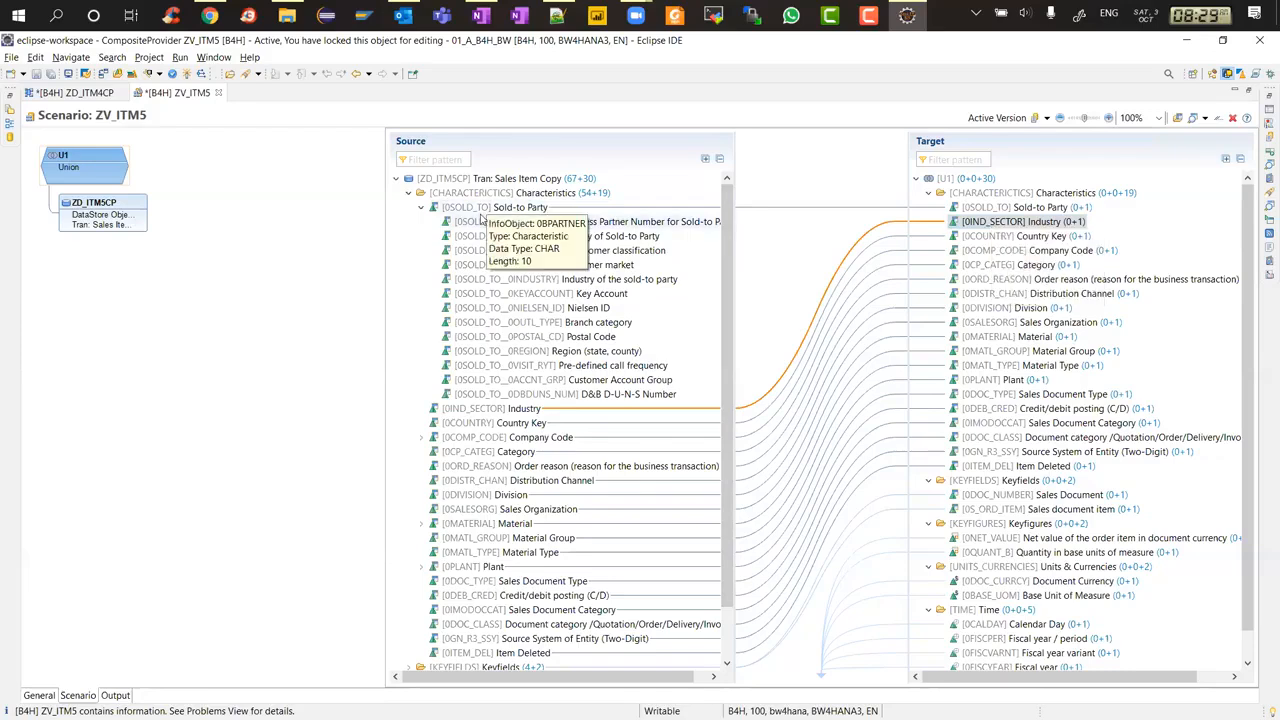
right_click(485, 180)
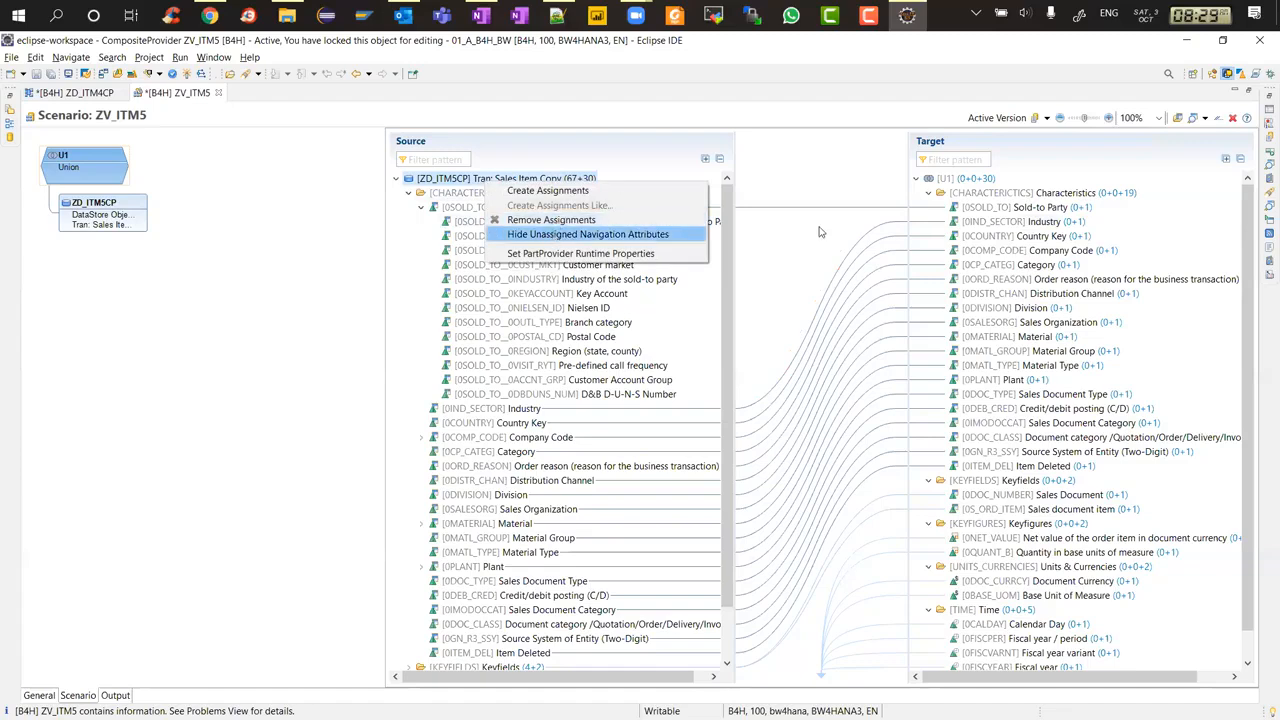
click(714, 104)
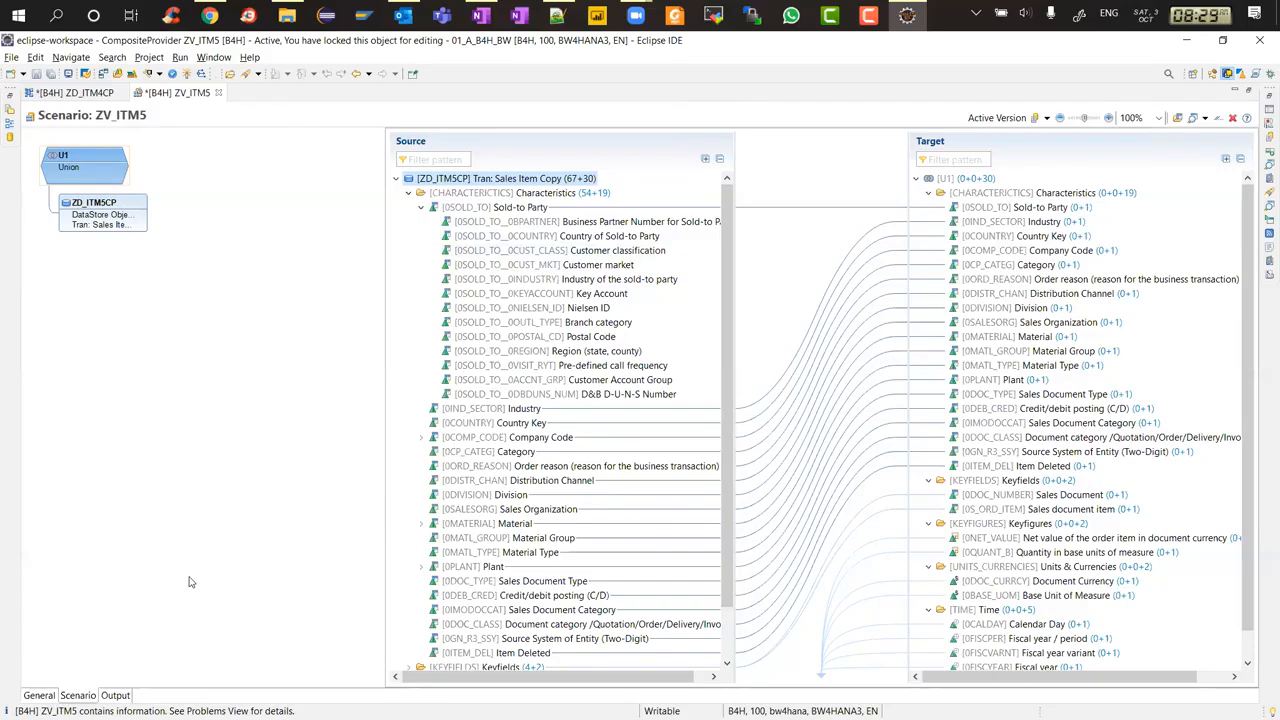
Compare 0MATERIAL's navigation attribute in the Output view with the scenario source fields
click(115, 696)
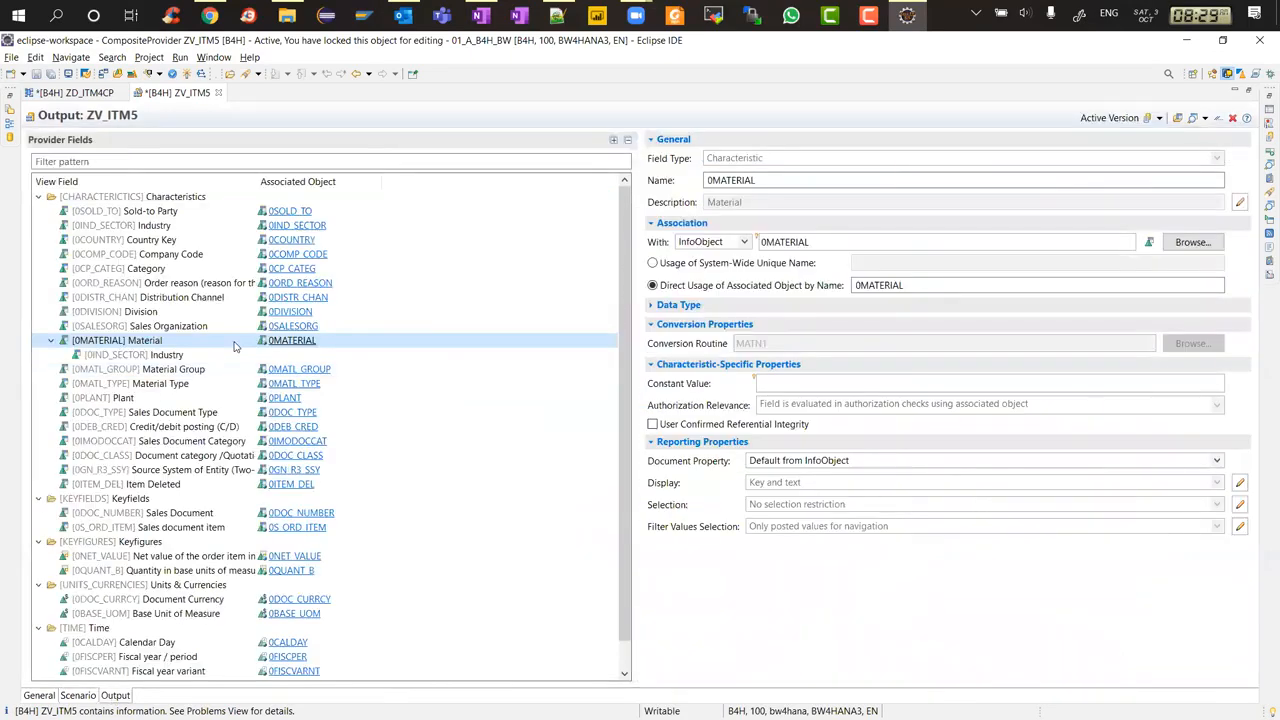
right_click(130, 342)
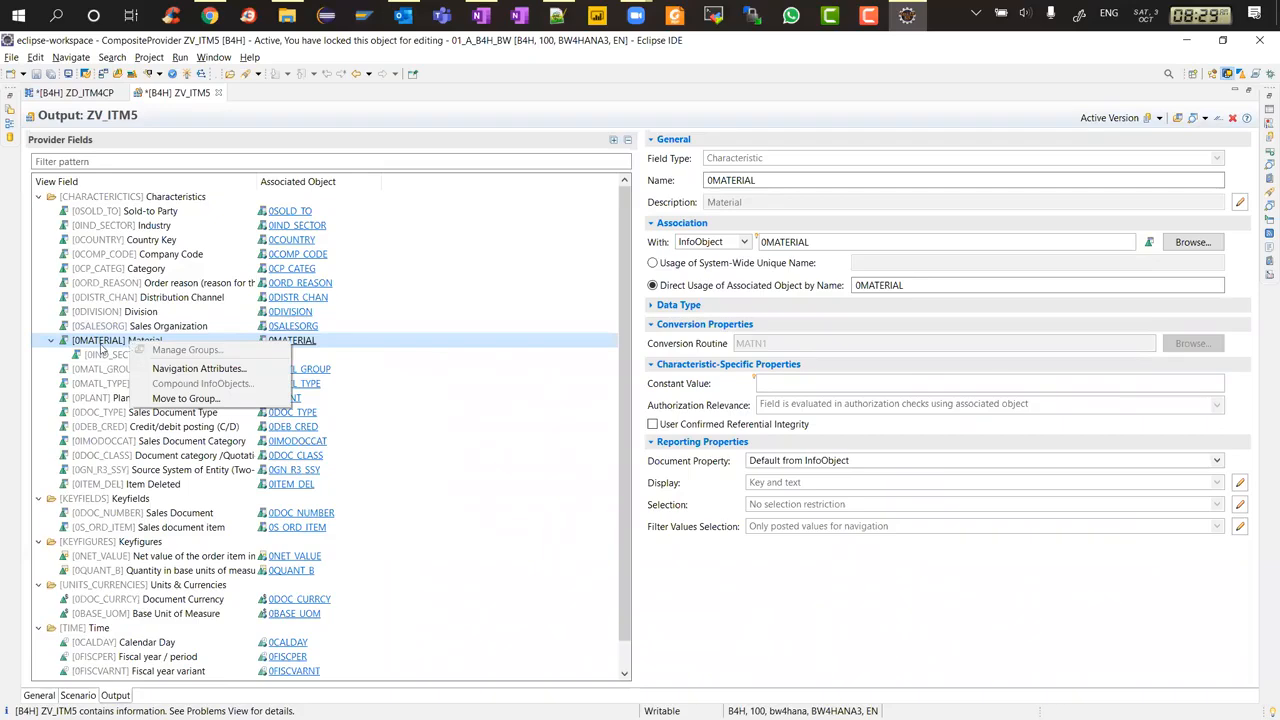
click(80, 696)
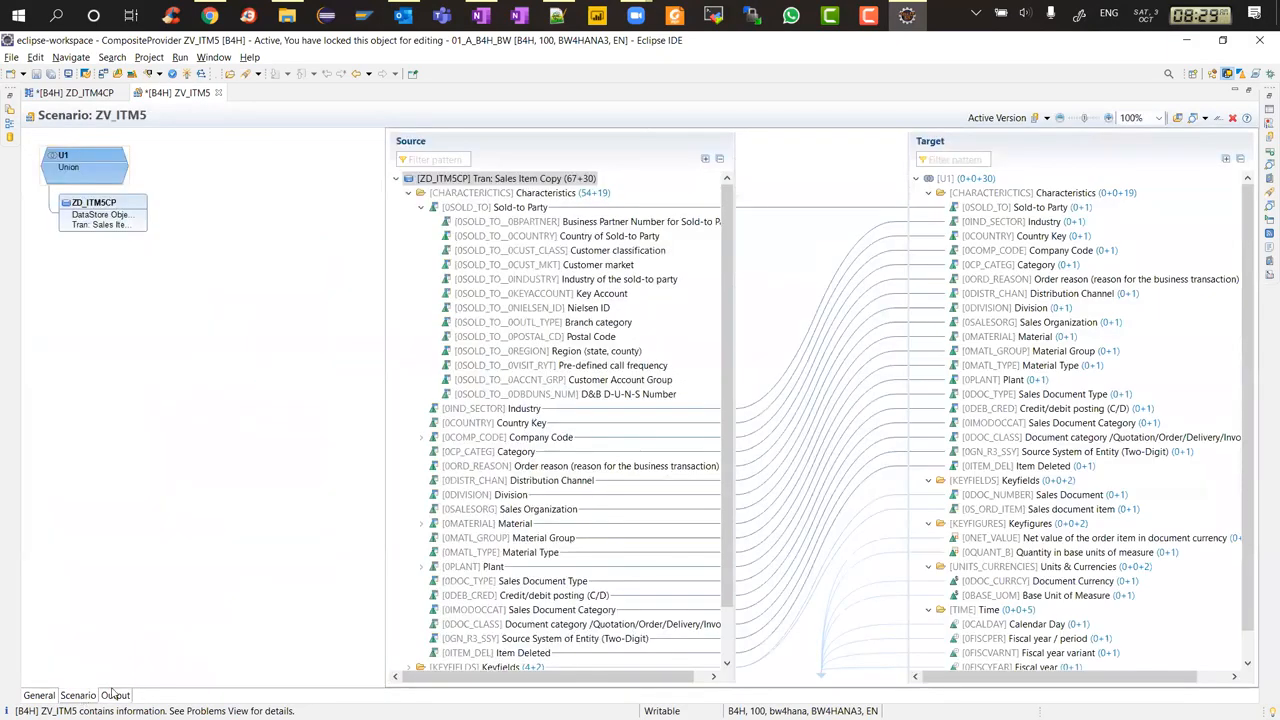
click(115, 696)
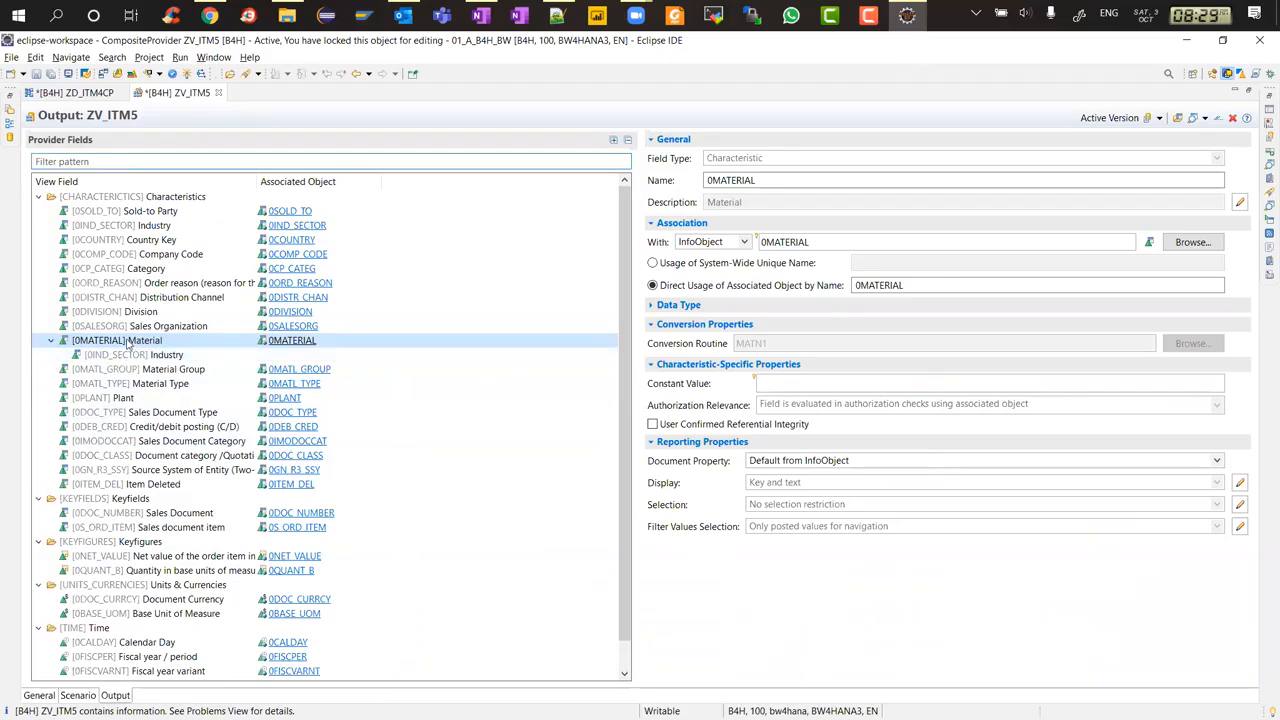
click(70, 697)
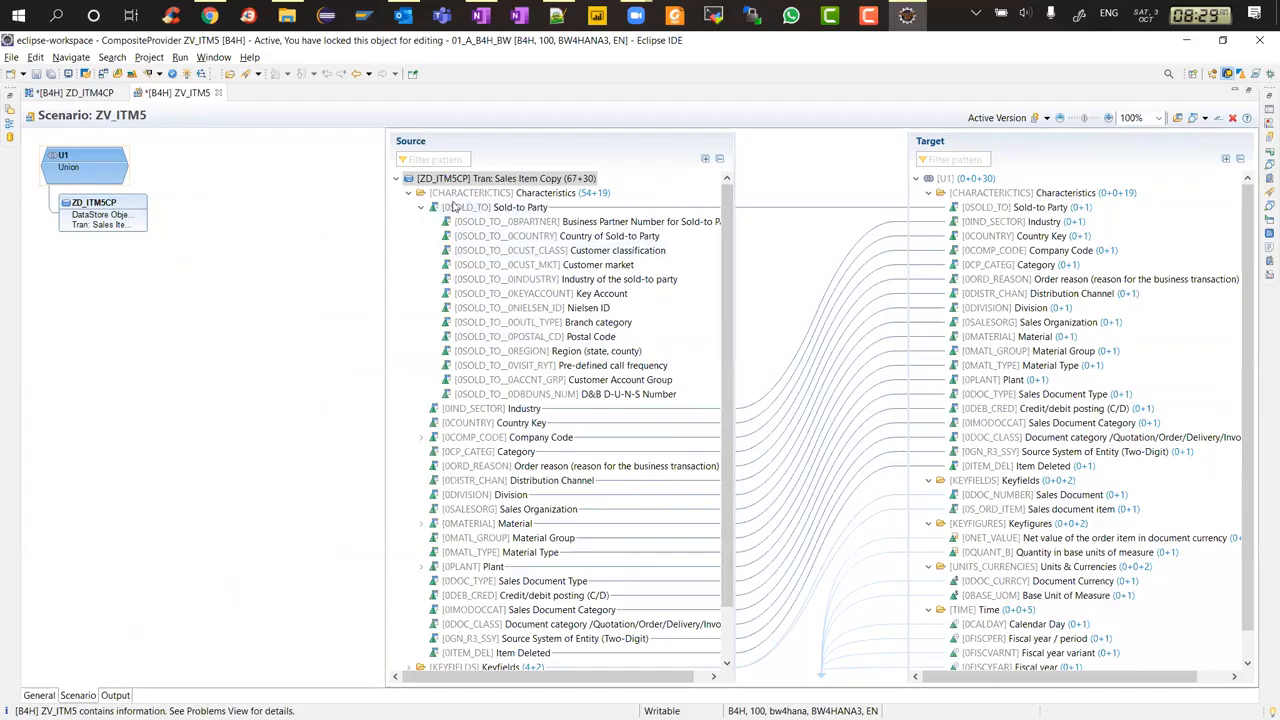
Collapse the ZD_ITM5CP source and hide its unassigned navigation attributes
click(396, 179)
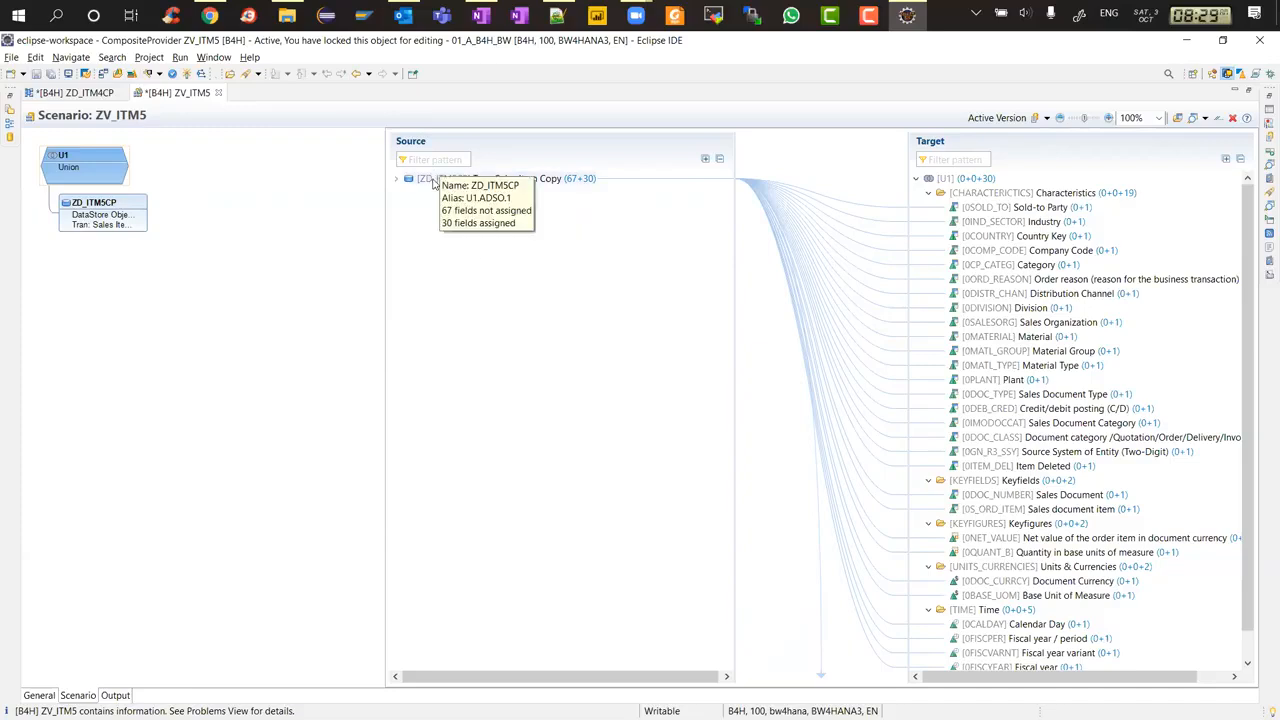
right_click(434, 180)
click(481, 221)
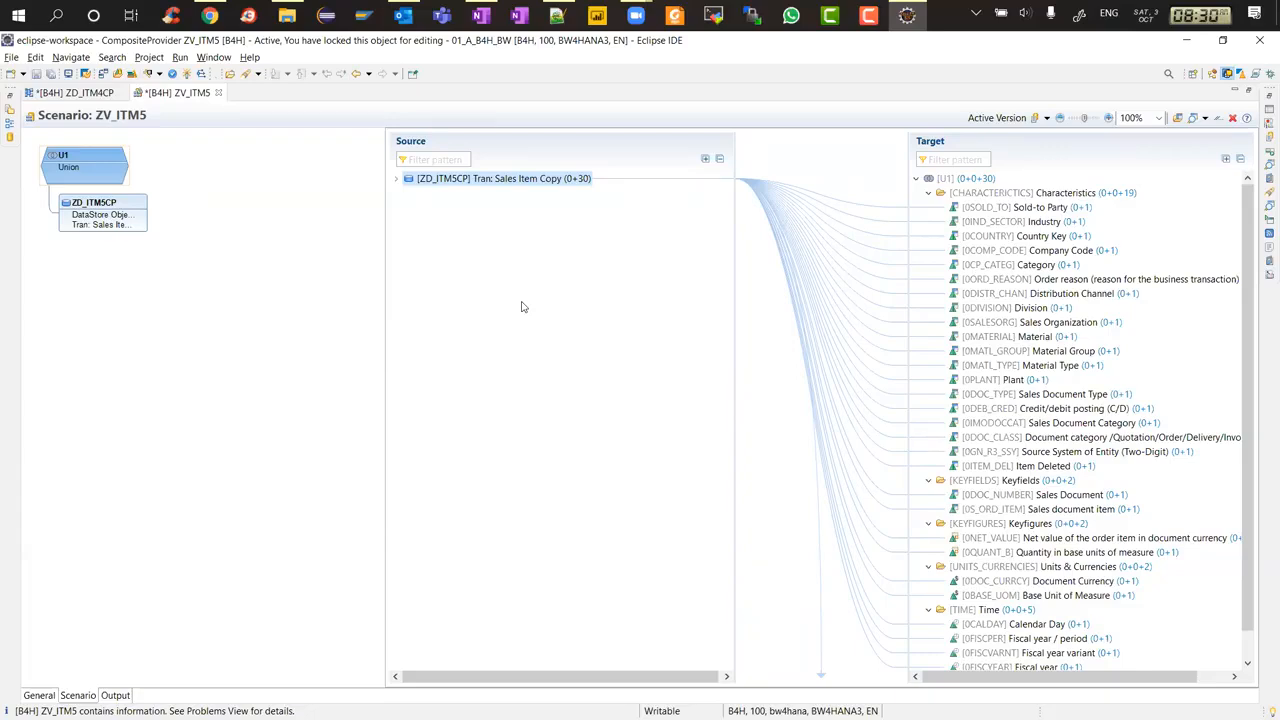
Restore the ZV_ITM5 editor from its maximized view
click(217, 93)
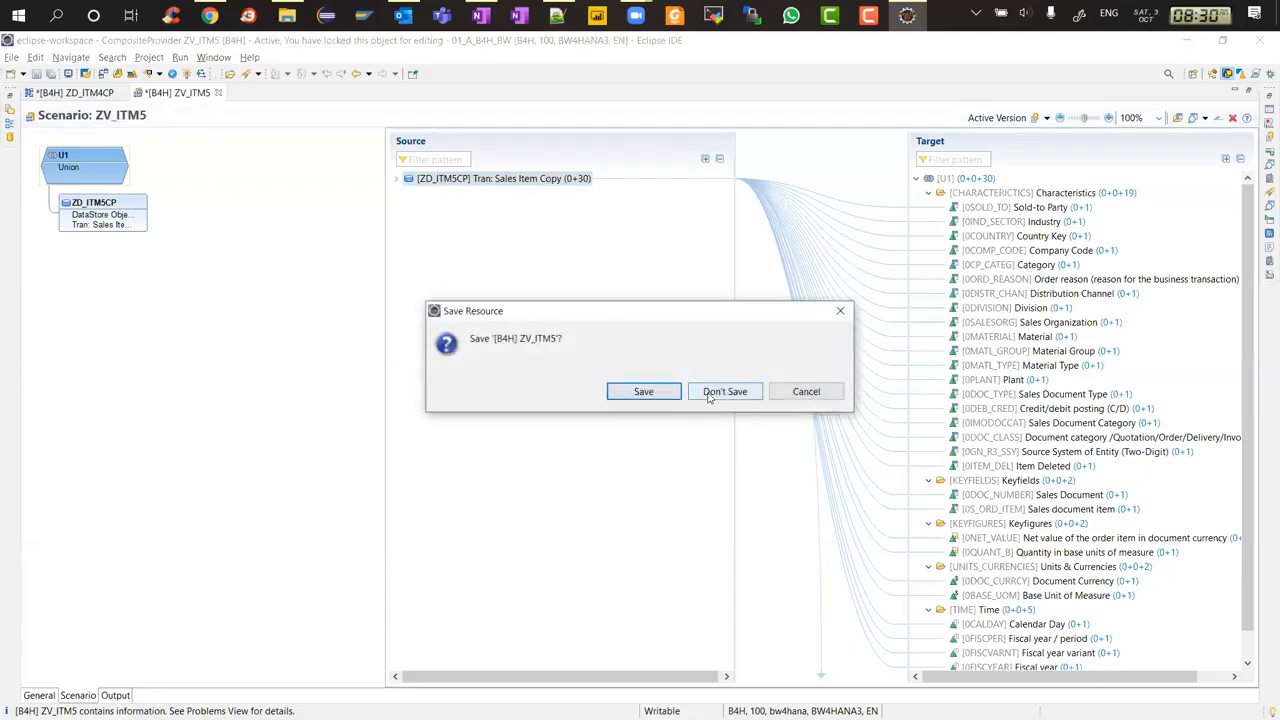
click(797, 392)
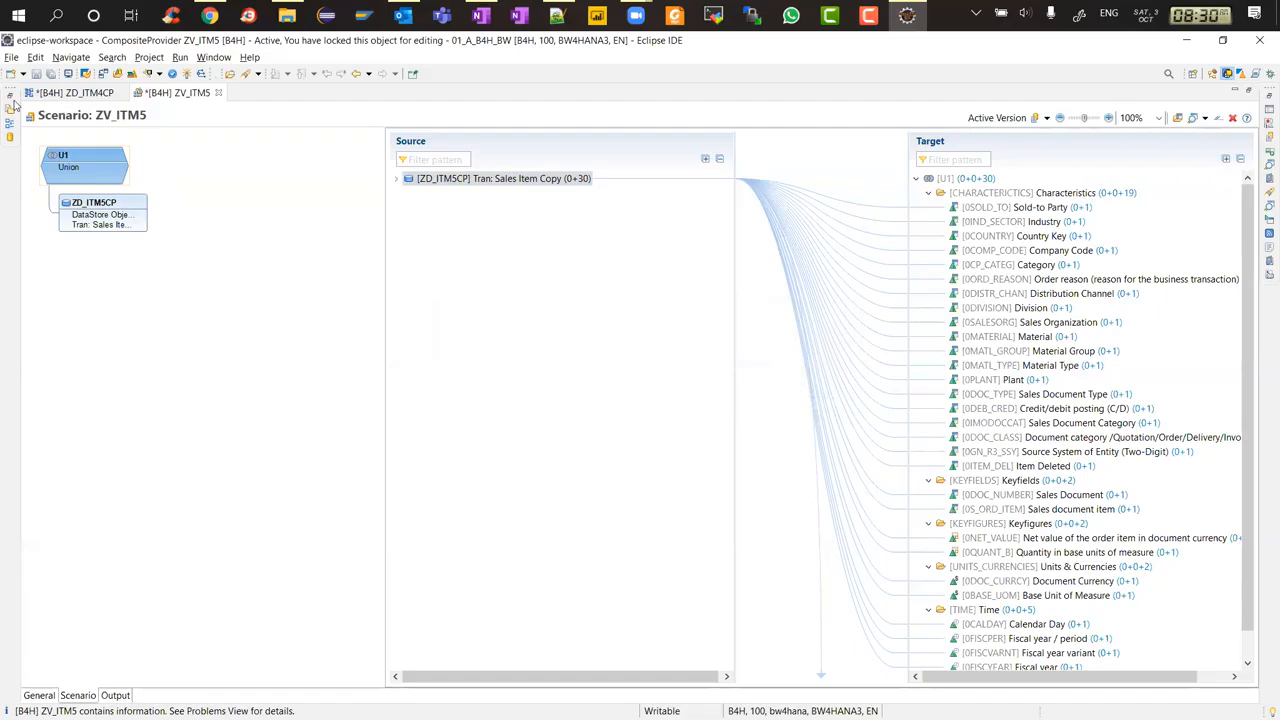
double_click(173, 95)
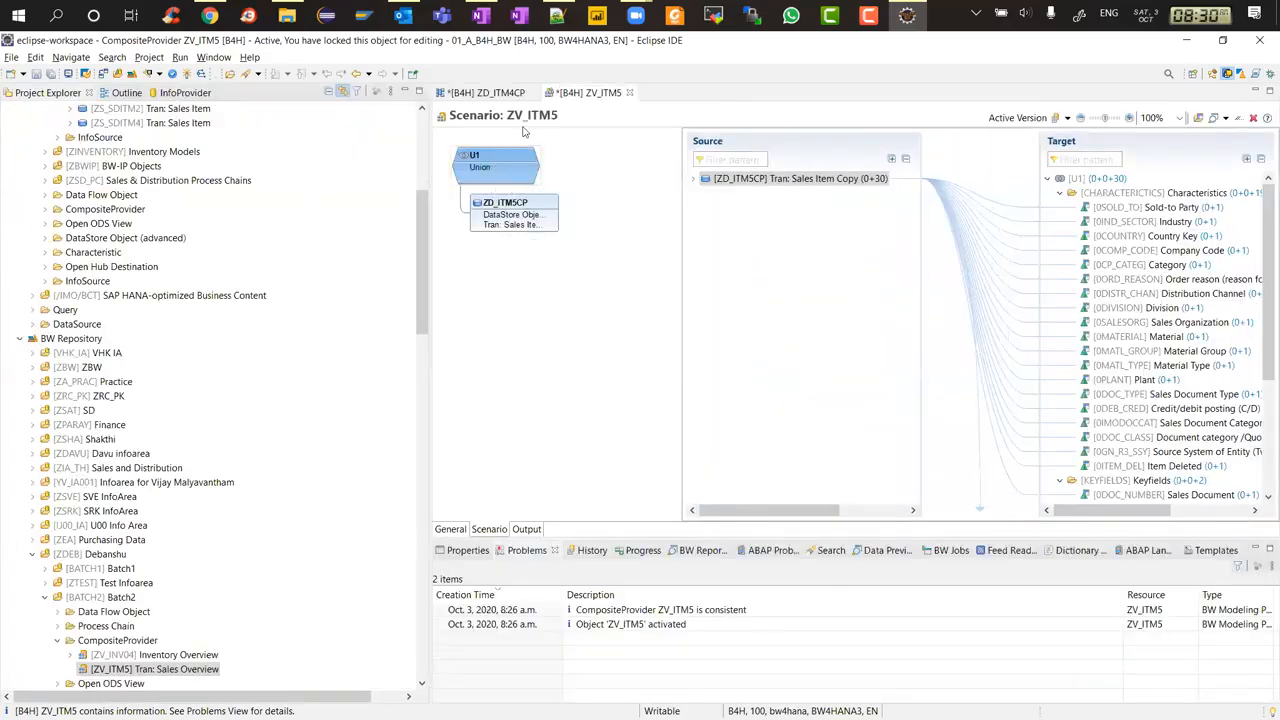
Close the ZD_ITM4CP and ZV_ITM5 editors without saving changes
click(532, 93)
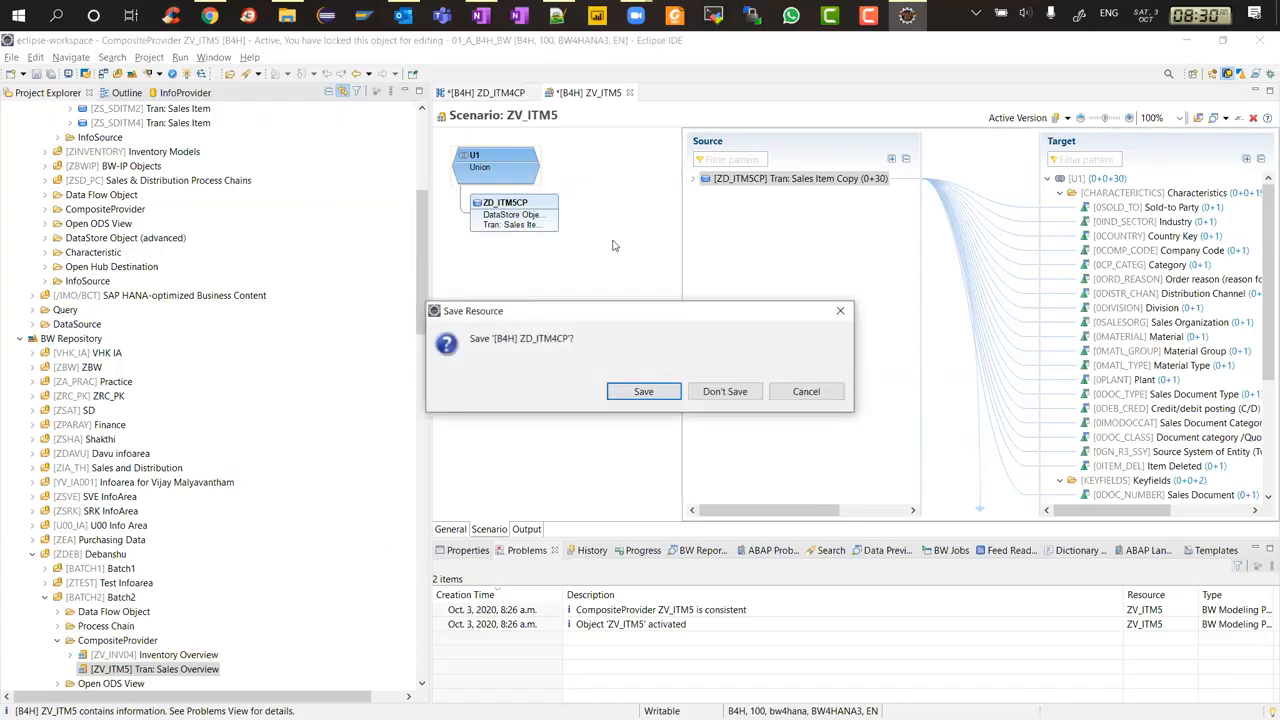
click(743, 393)
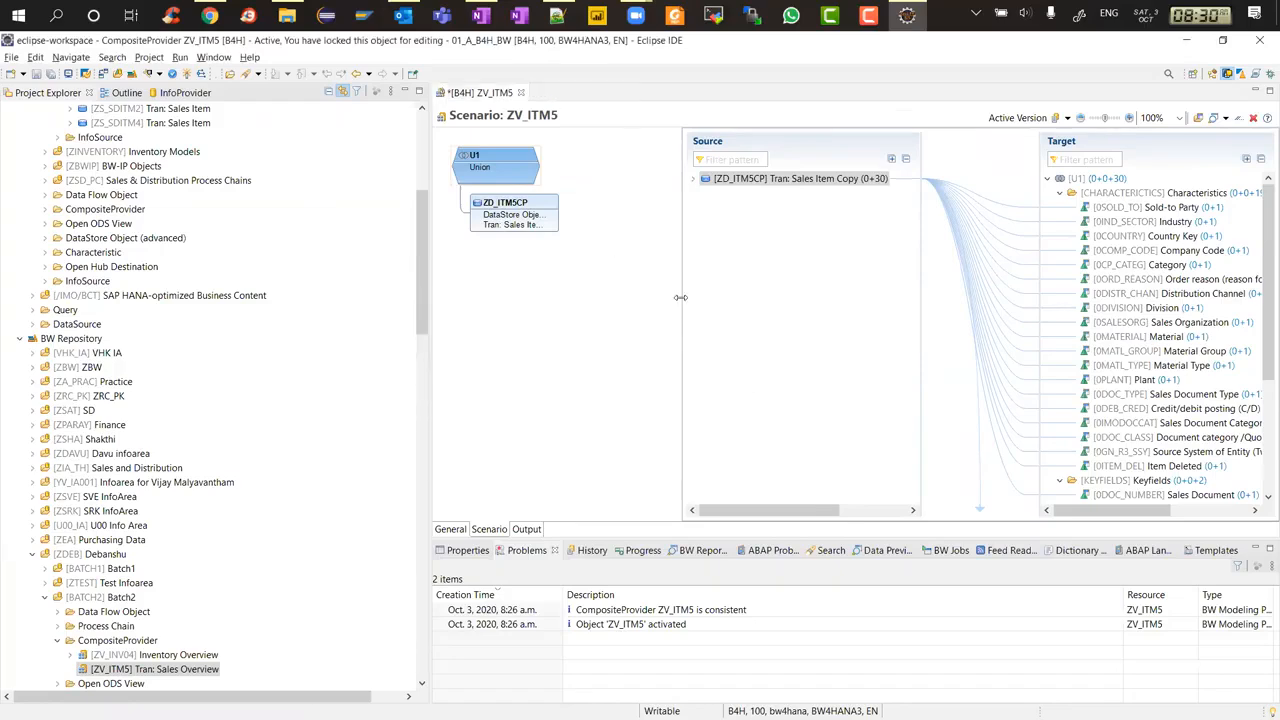
click(520, 92)
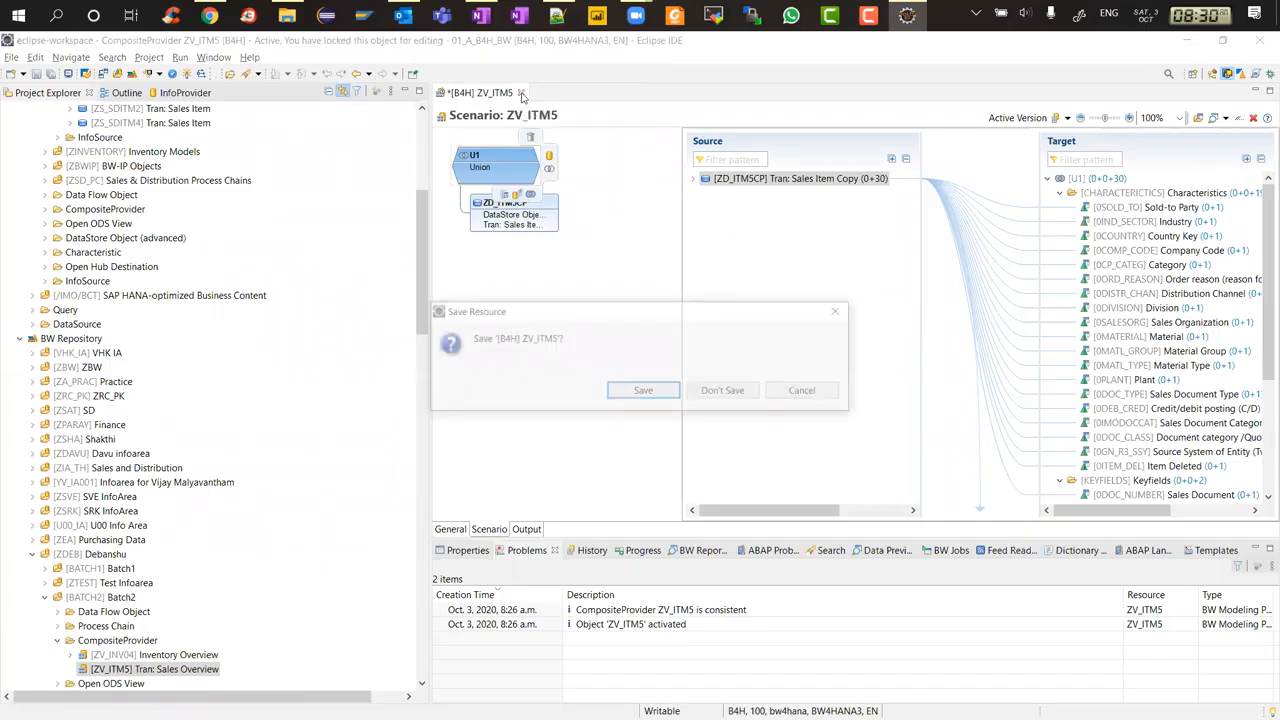
click(806, 391)
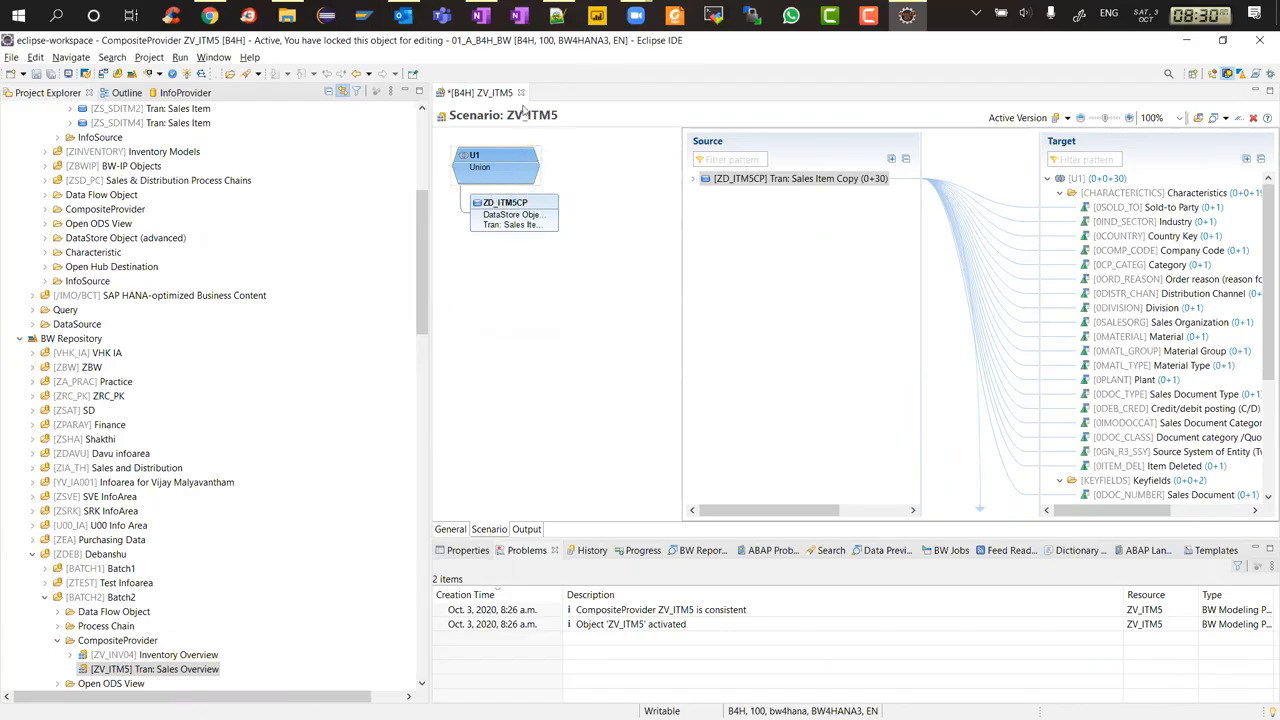
click(520, 92)
click(735, 393)
Expand and refresh the CompositeProvider folder under Batch2
scroll(194, 254, up, 7)
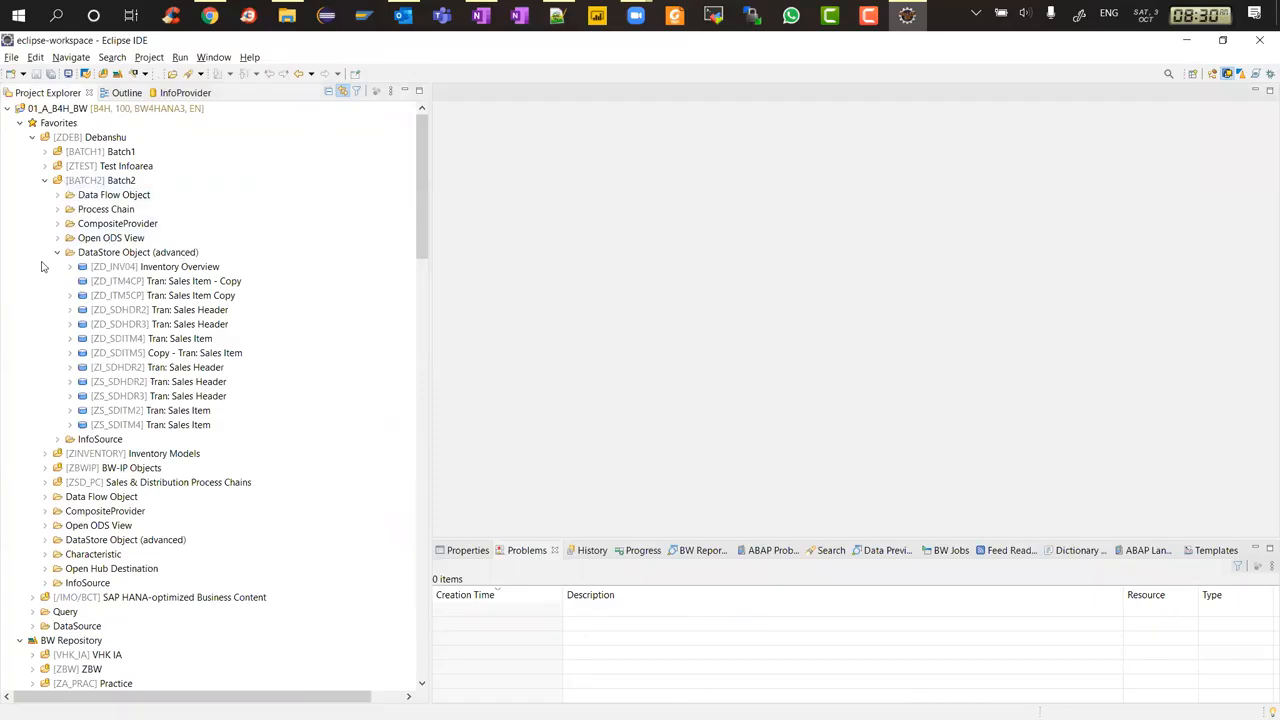
click(57, 224)
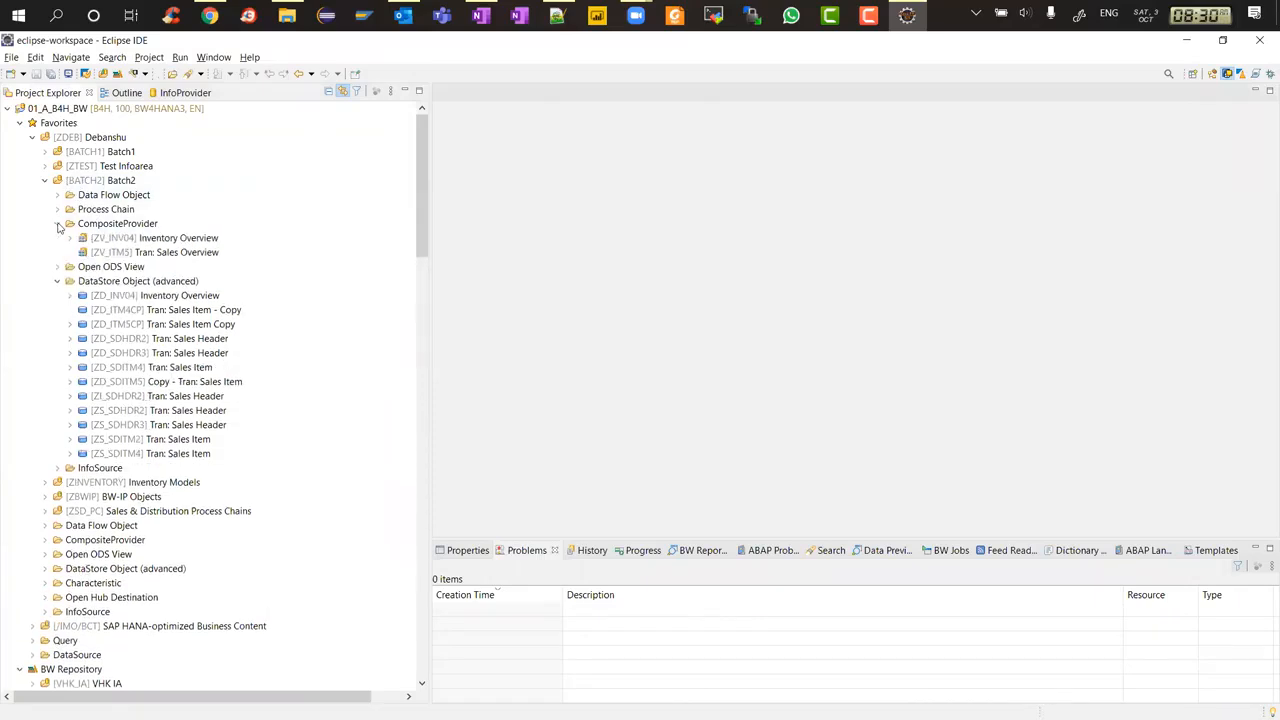
click(114, 226)
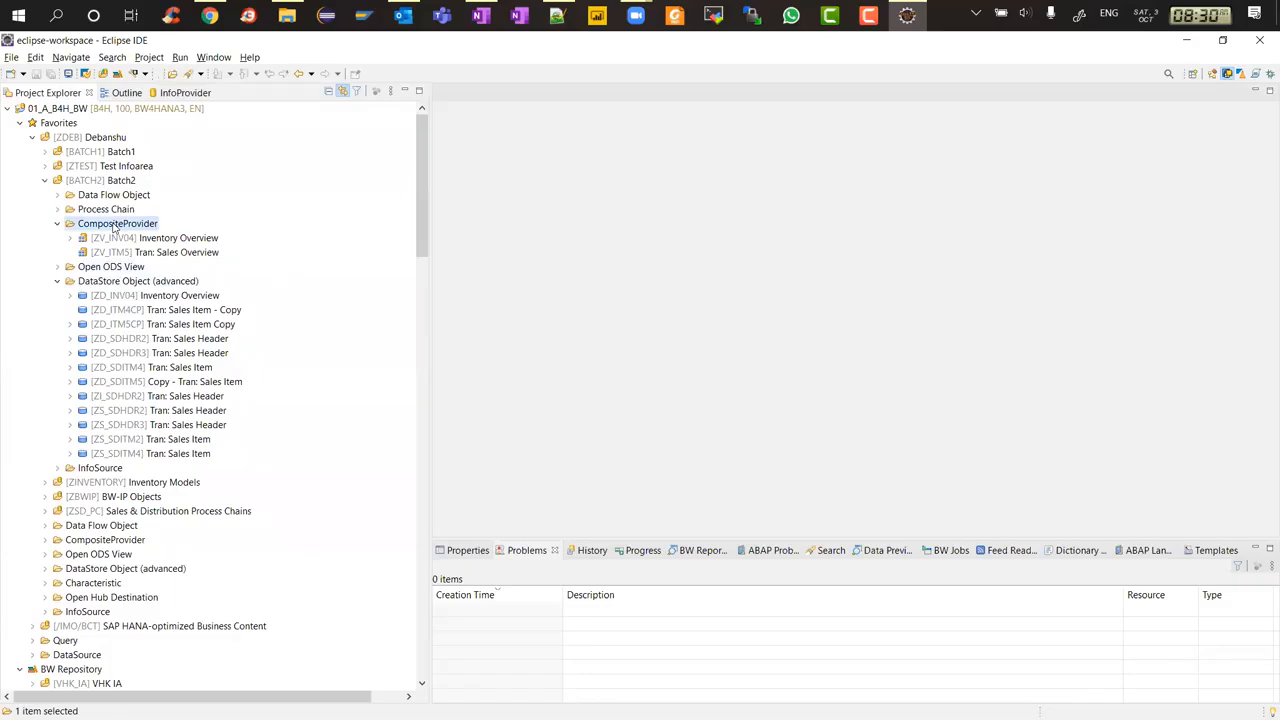
right_click(114, 226)
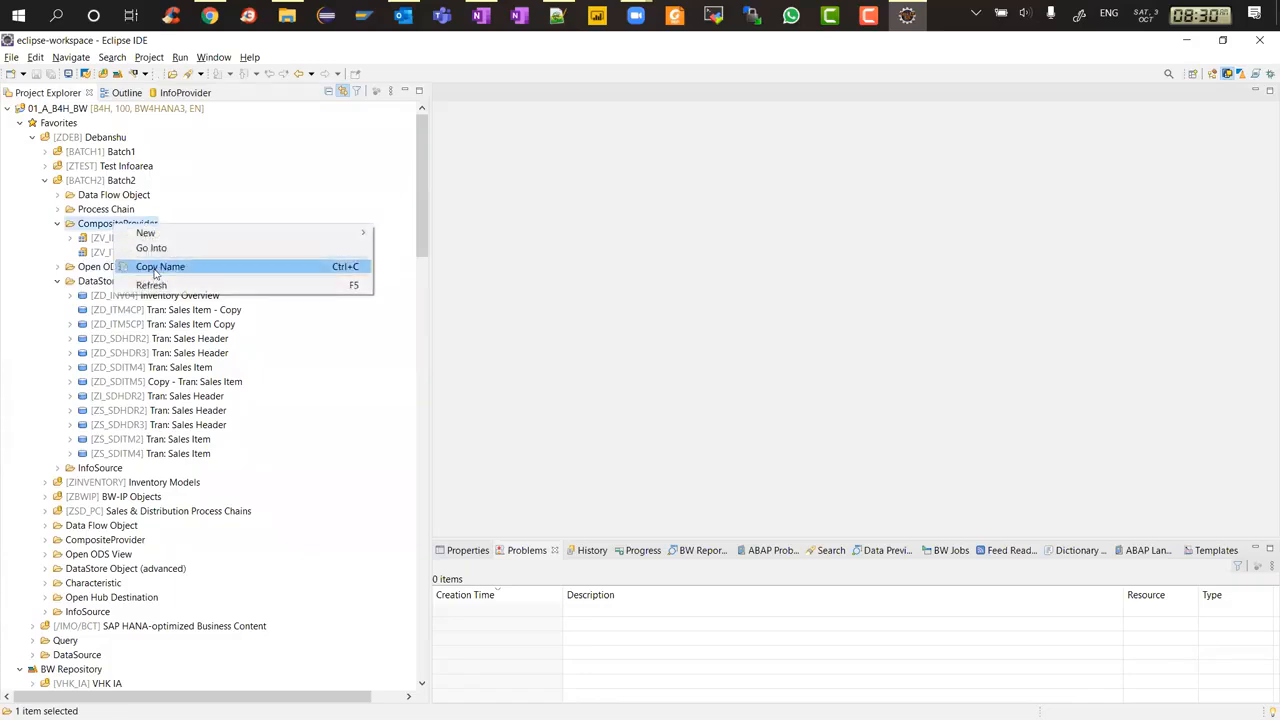
click(200, 284)
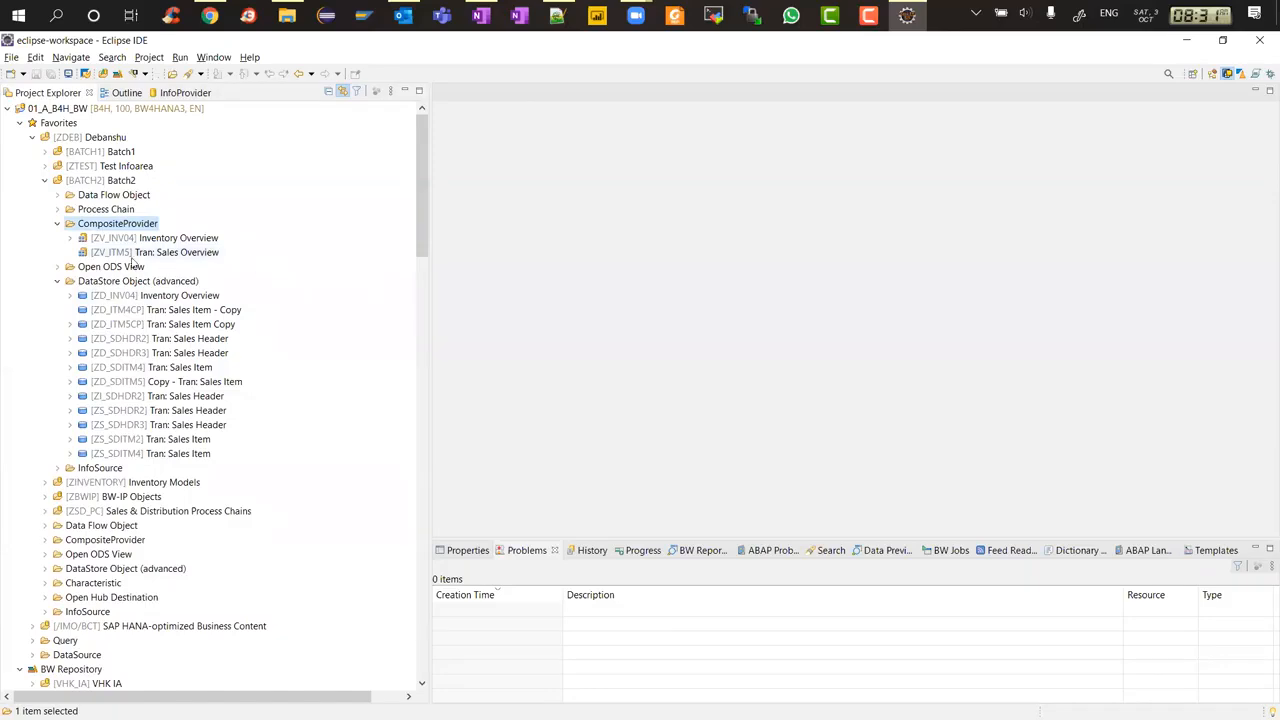
Delete the CompositeProvider ZV_ITM5 permanently
click(132, 254)
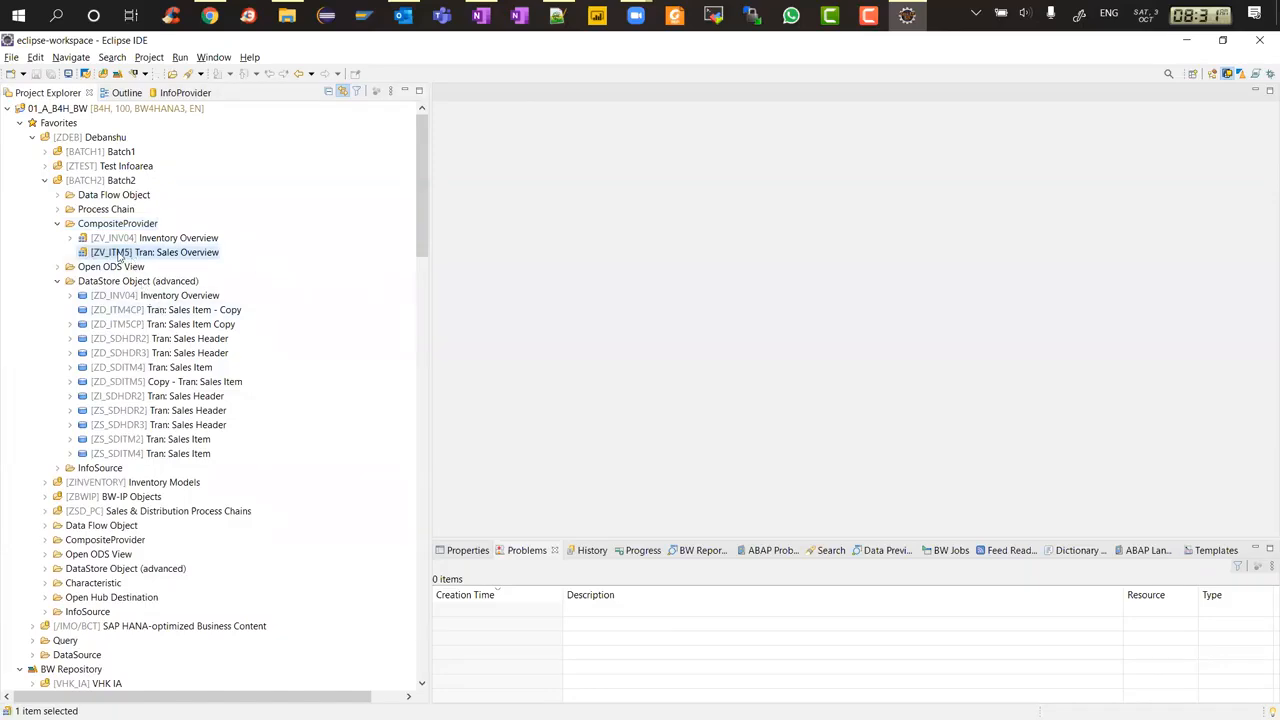
right_click(120, 256)
click(173, 368)
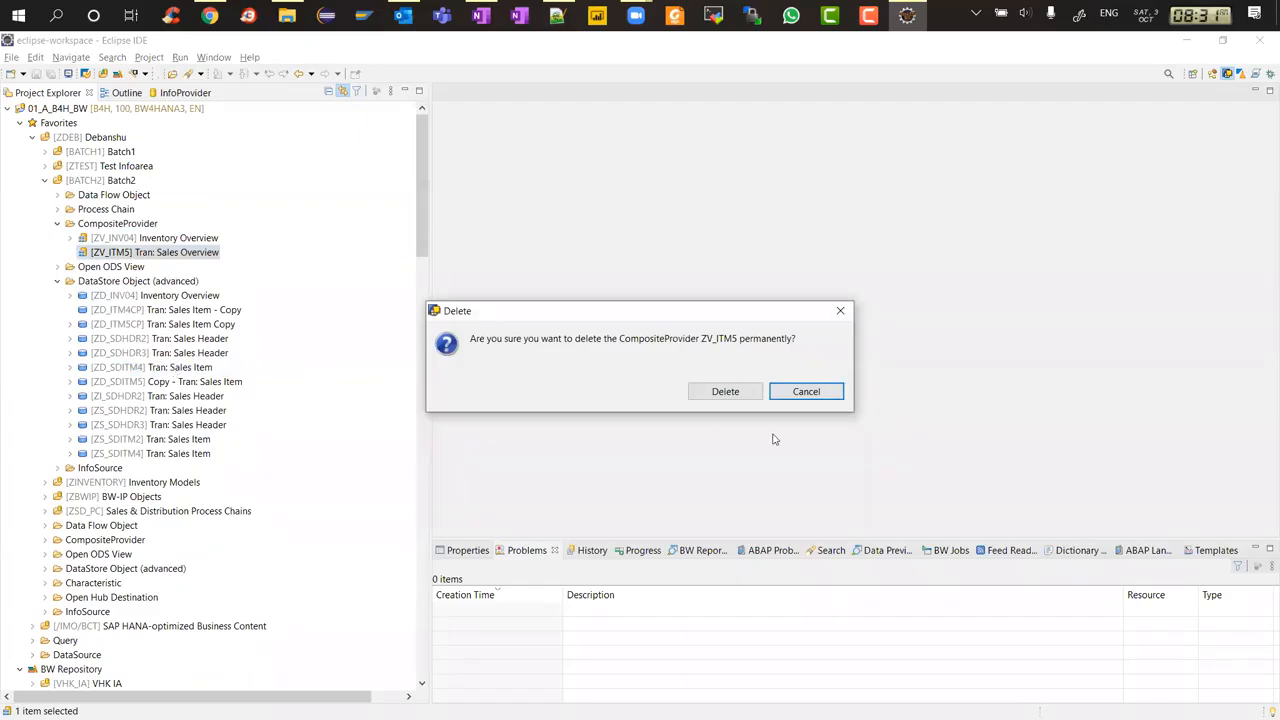
click(737, 393)
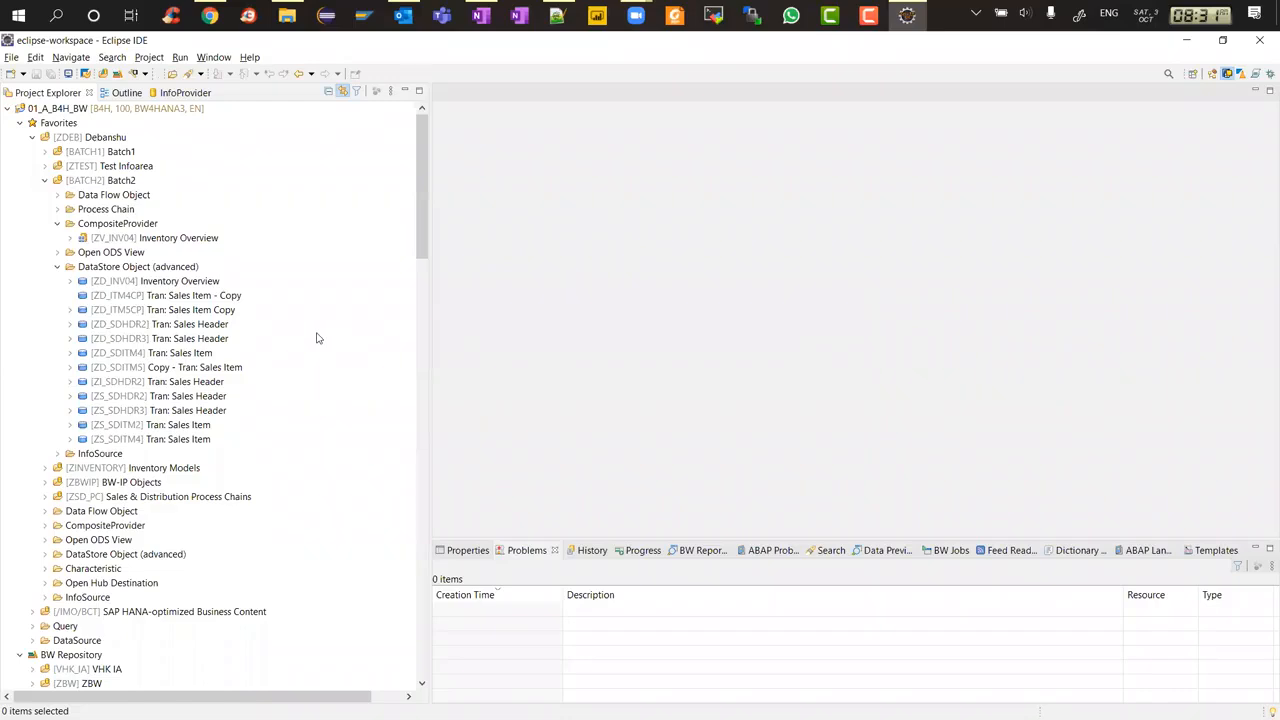
Refresh the DataStore Object (advanced) folder under Batch2
click(133, 312)
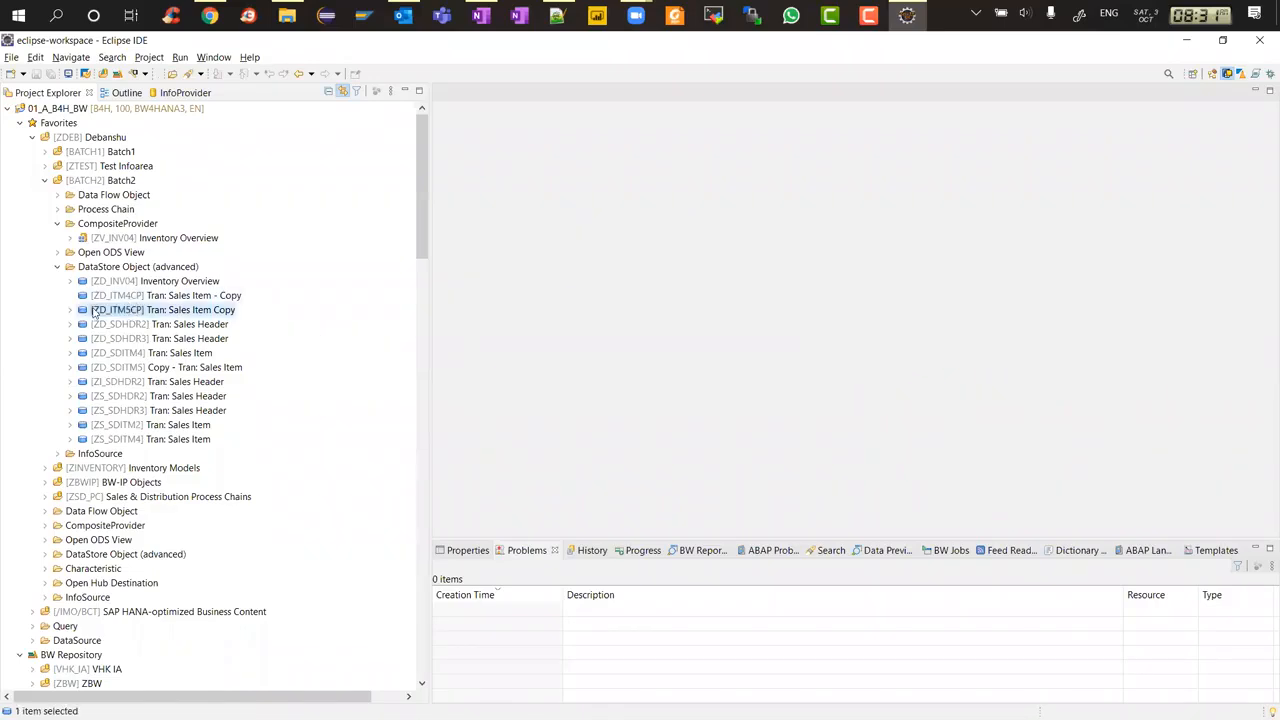
click(124, 296)
right_click(124, 296)
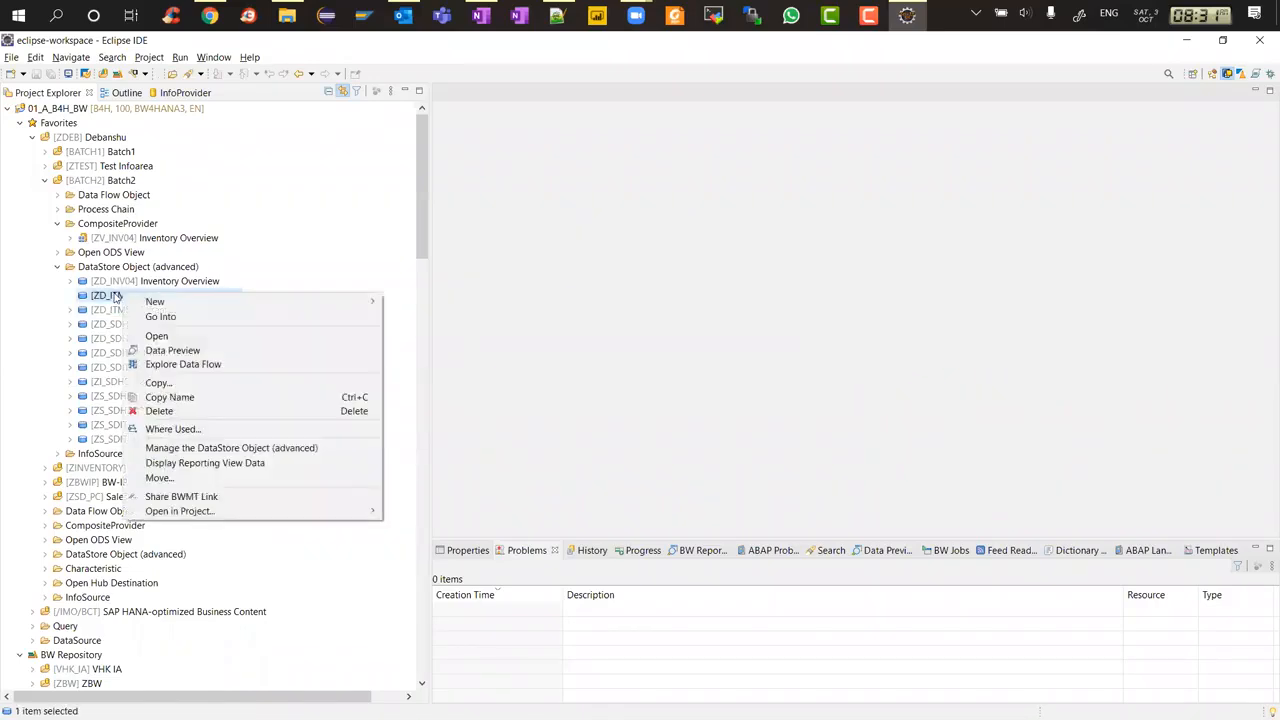
key(Escape)
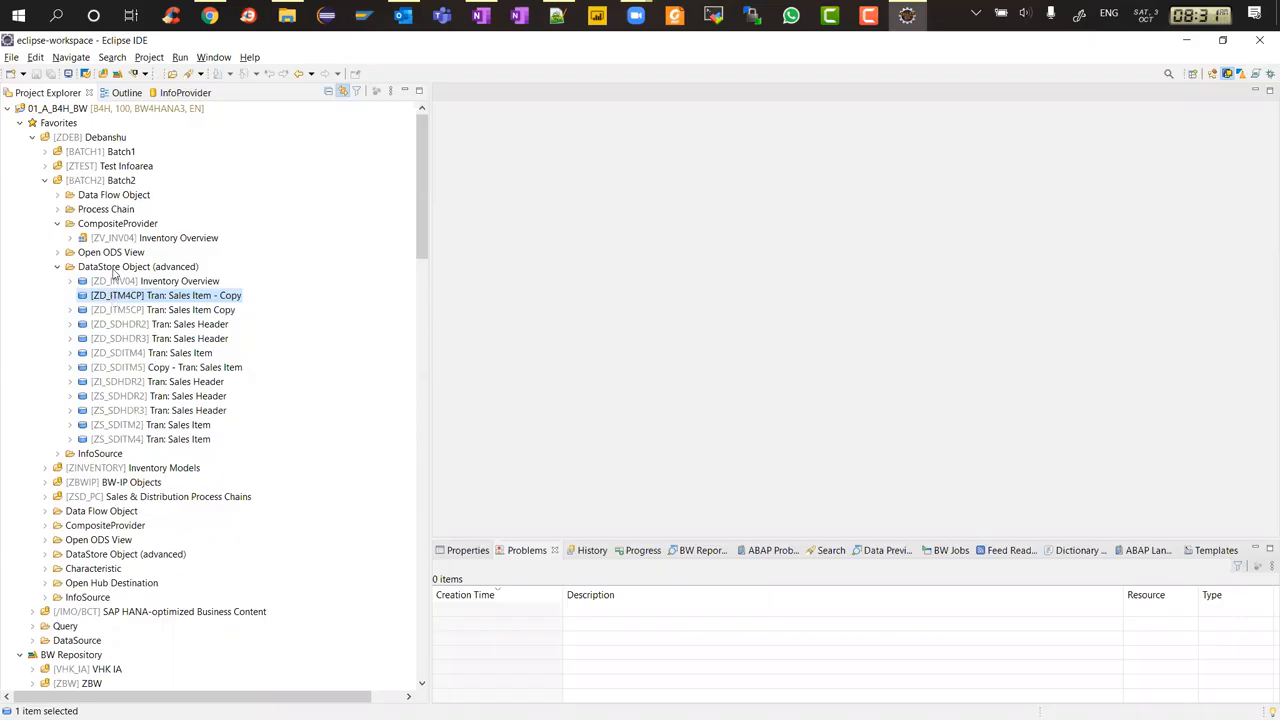
right_click(115, 268)
click(150, 331)
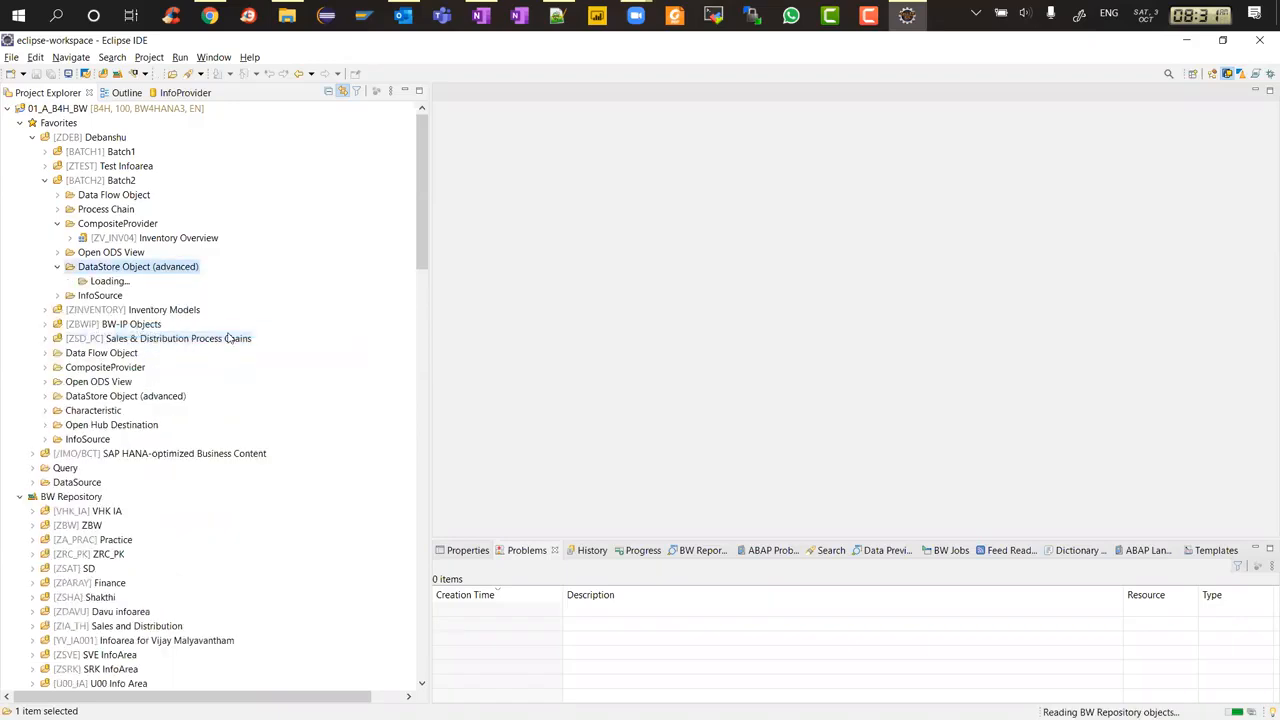
Delete the transformation stored under ZD_ITM5CP's Transformation folder
click(70, 310)
click(82, 324)
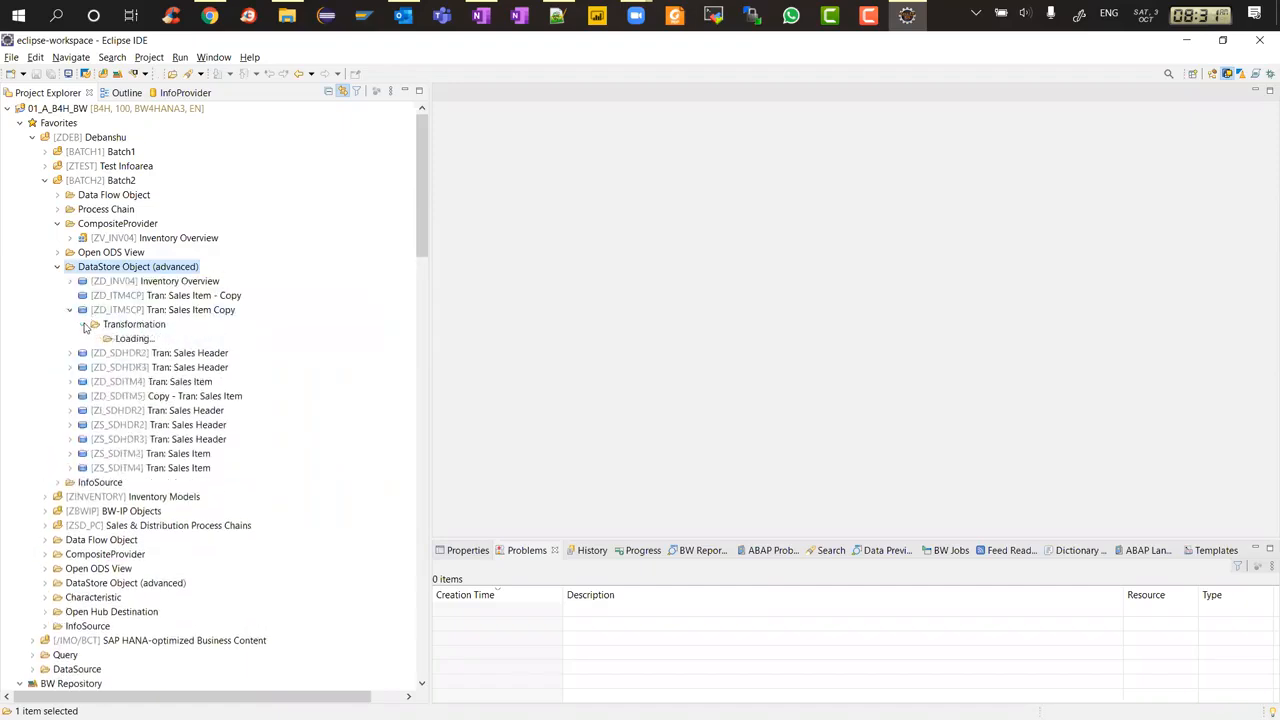
click(148, 340)
right_click(148, 340)
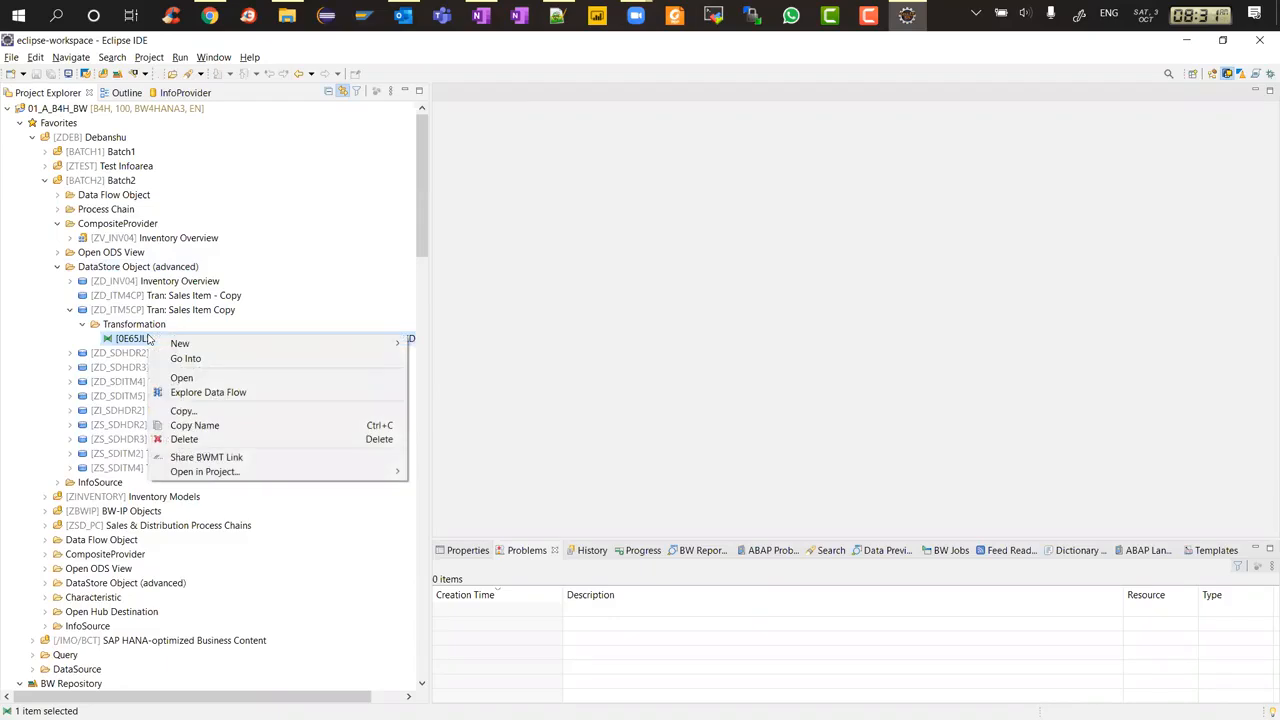
click(196, 434)
click(718, 392)
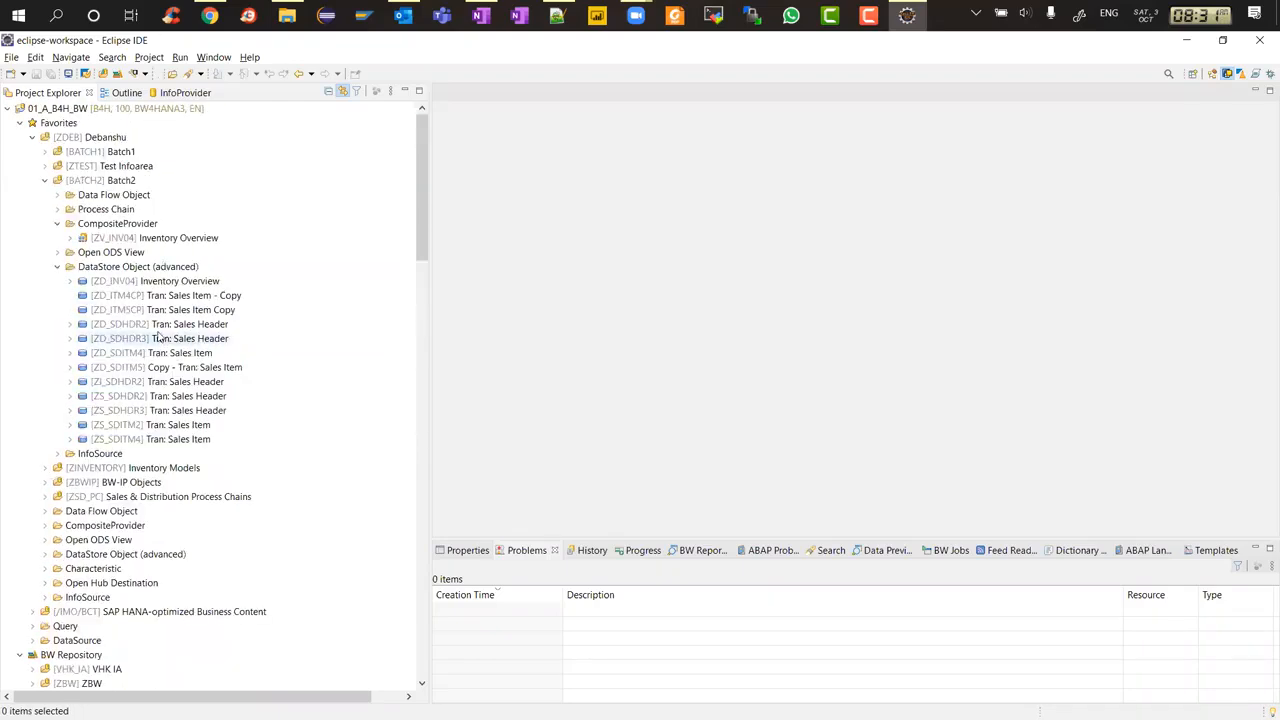
click(148, 310)
shift+click(148, 310)
right_click(147, 310)
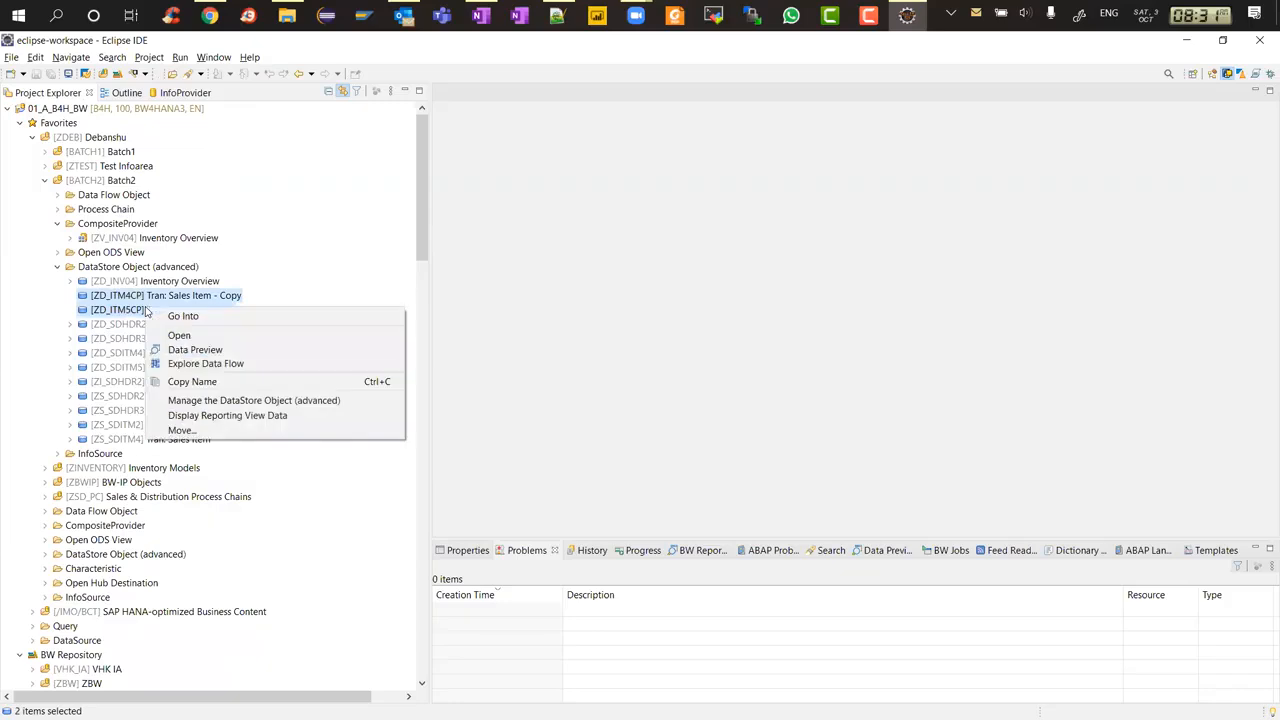
Delete the DataStore Object (advanced) ZD_ITM4CP permanently
click(138, 298)
click(138, 297)
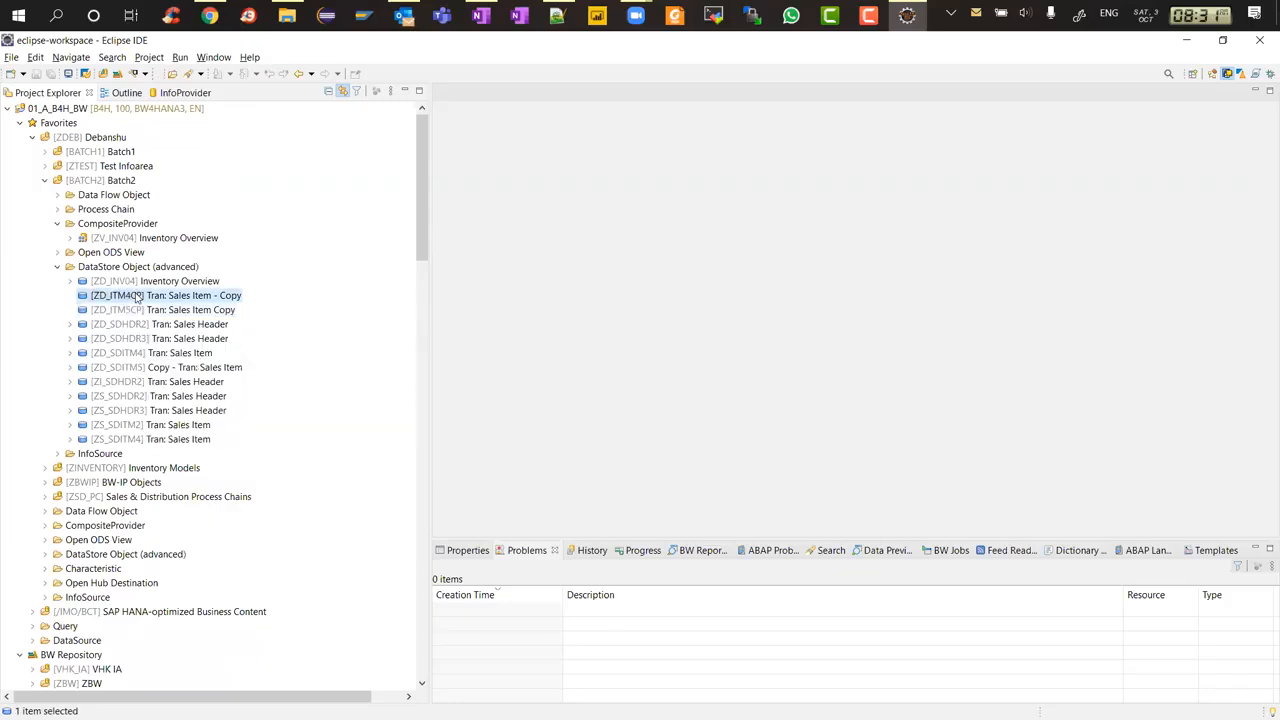
right_click(137, 297)
click(172, 412)
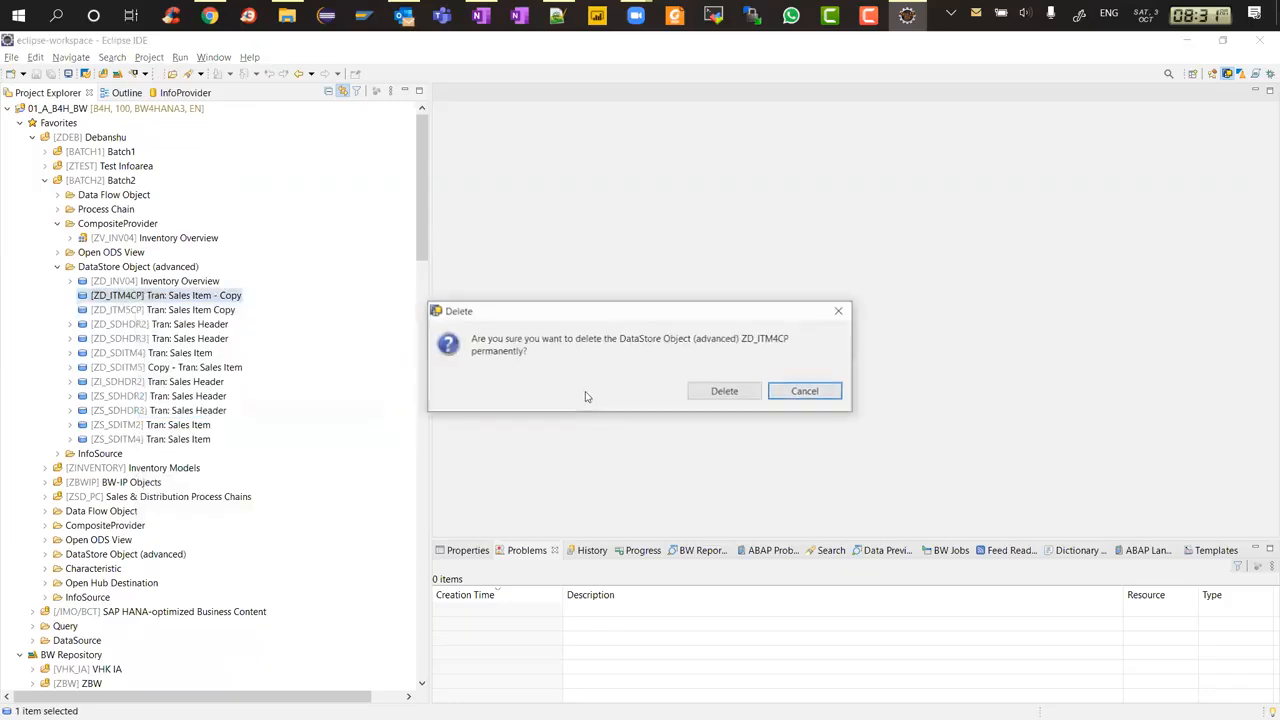
click(724, 393)
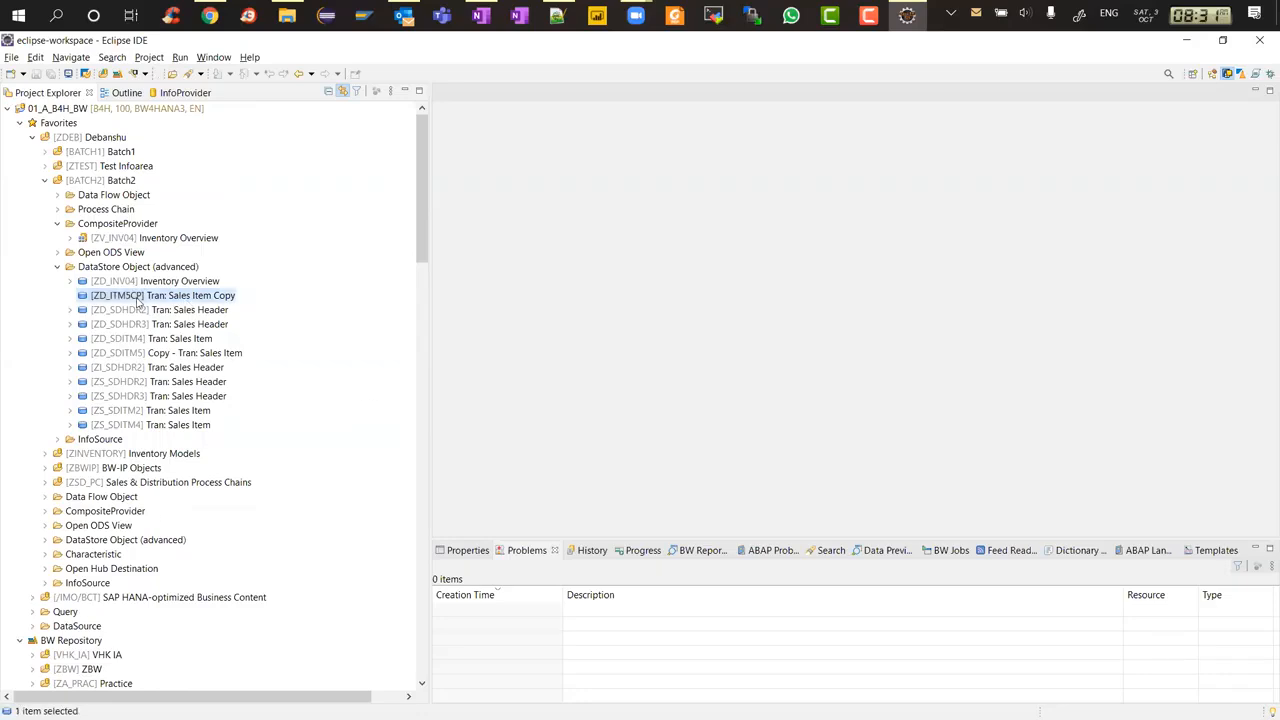
Delete the DataStore Object (advanced) ZD_ITM5CP permanently
right_click(139, 301)
click(172, 414)
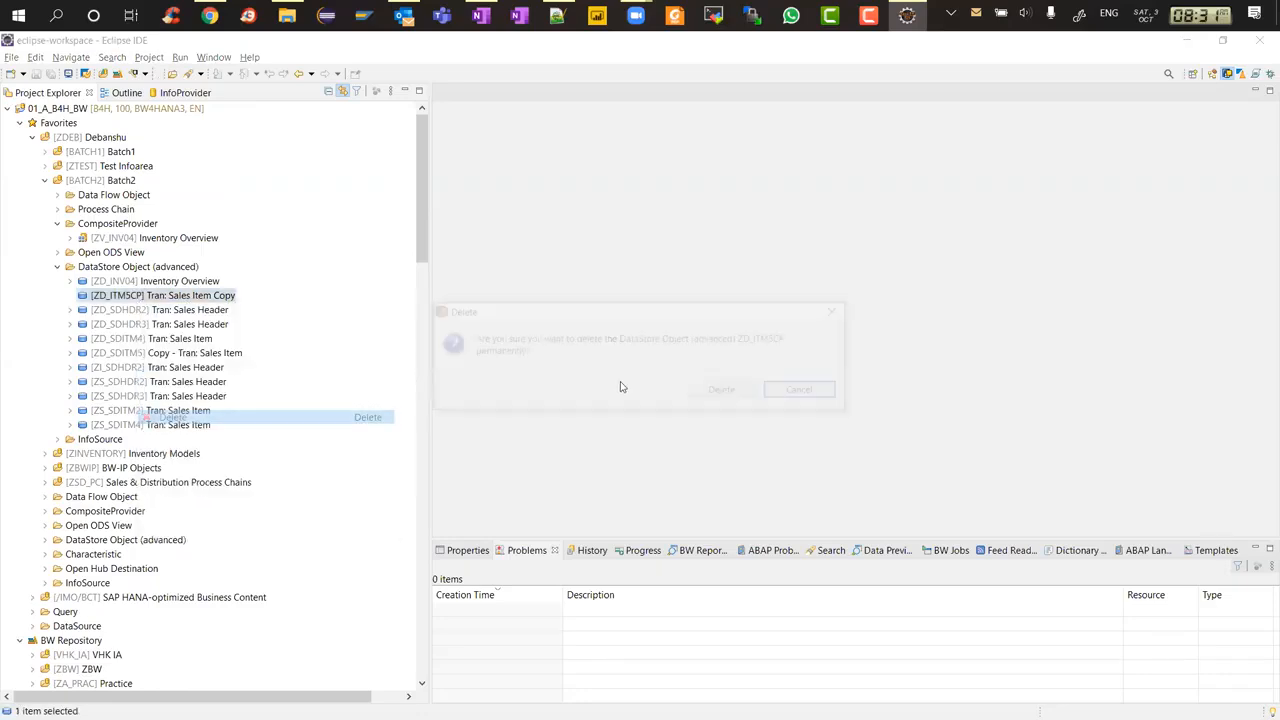
click(717, 391)
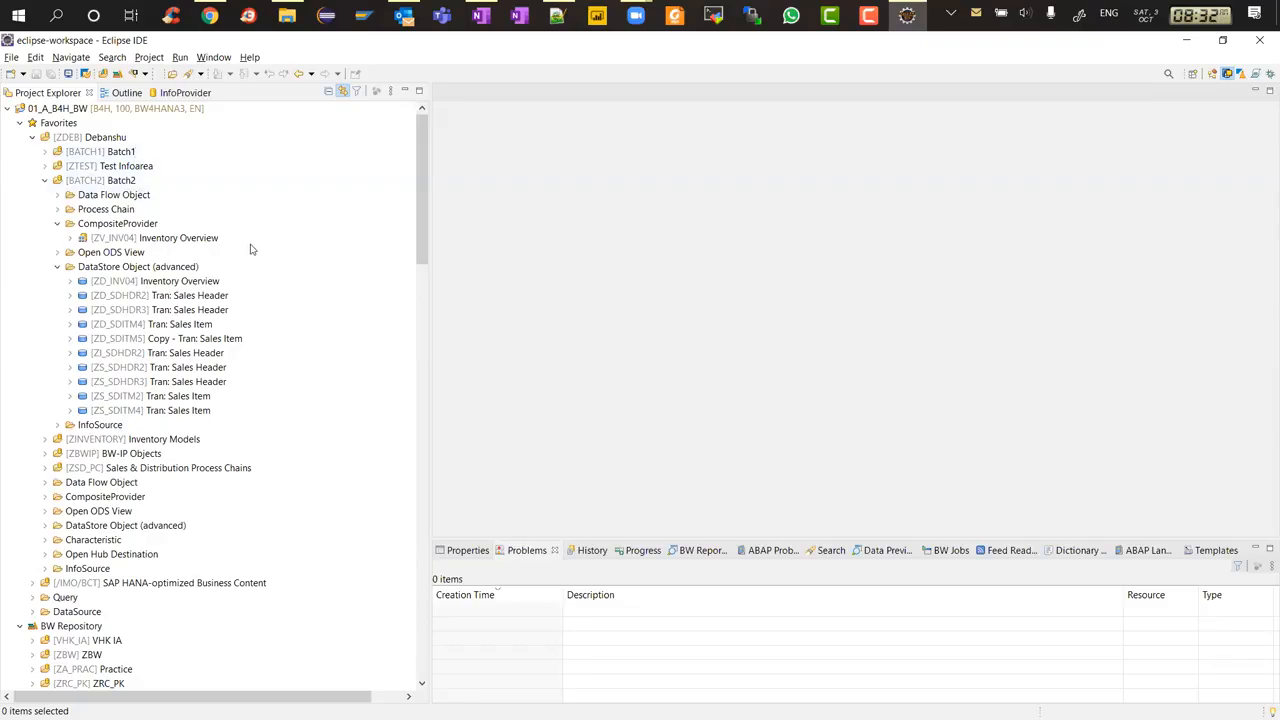
key(alt+Tab)
key(Escape)
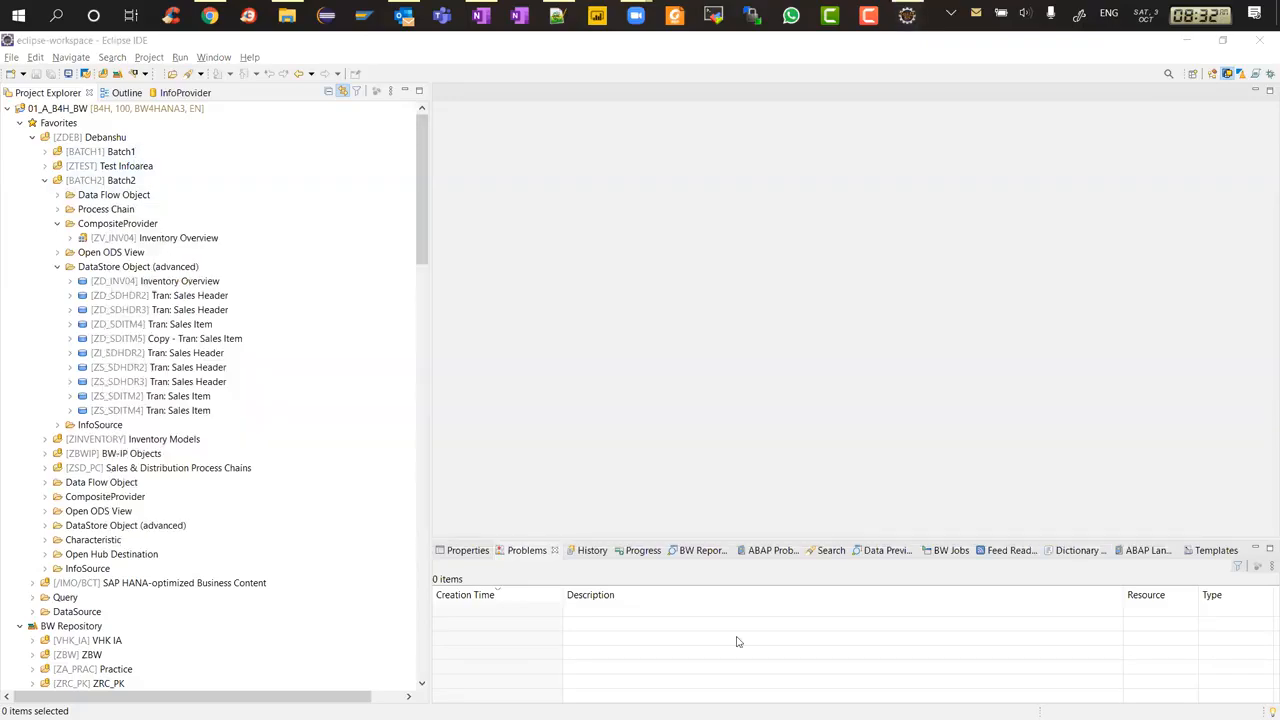